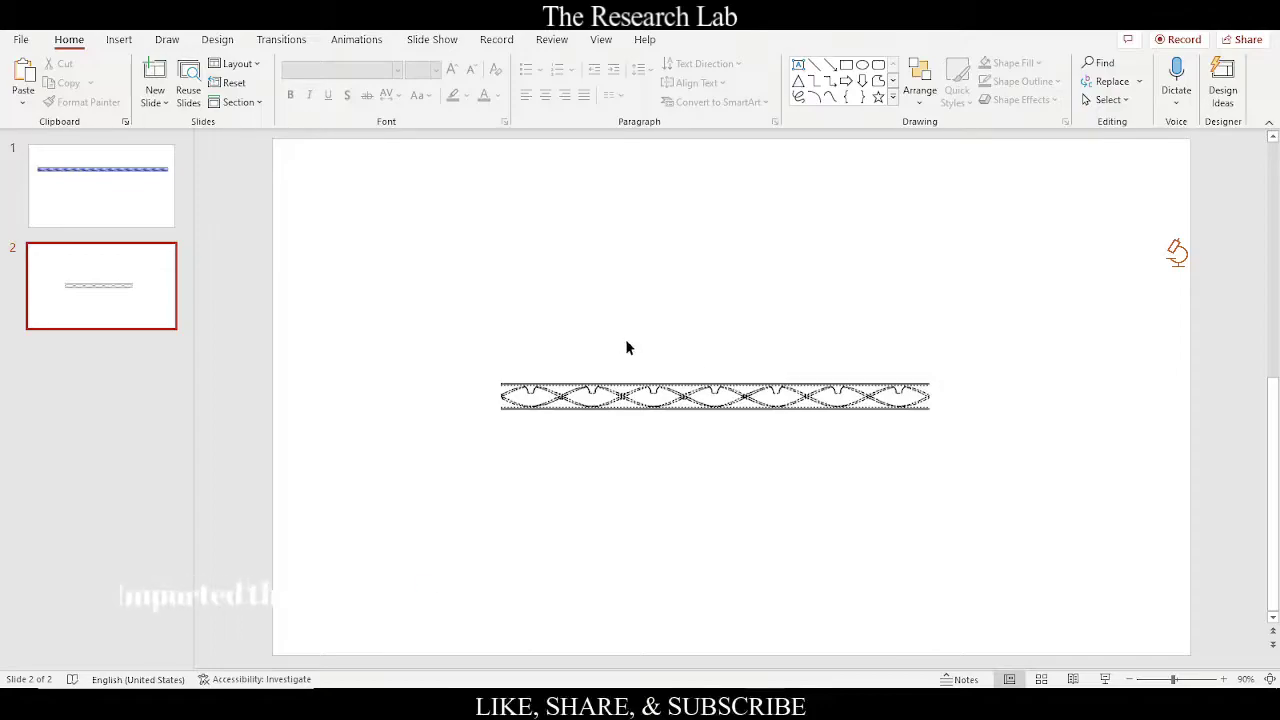
Step: Draw a straight tube line extending left from the twisted tape
{"action": "left_click", "coordinate": [117, 40]}
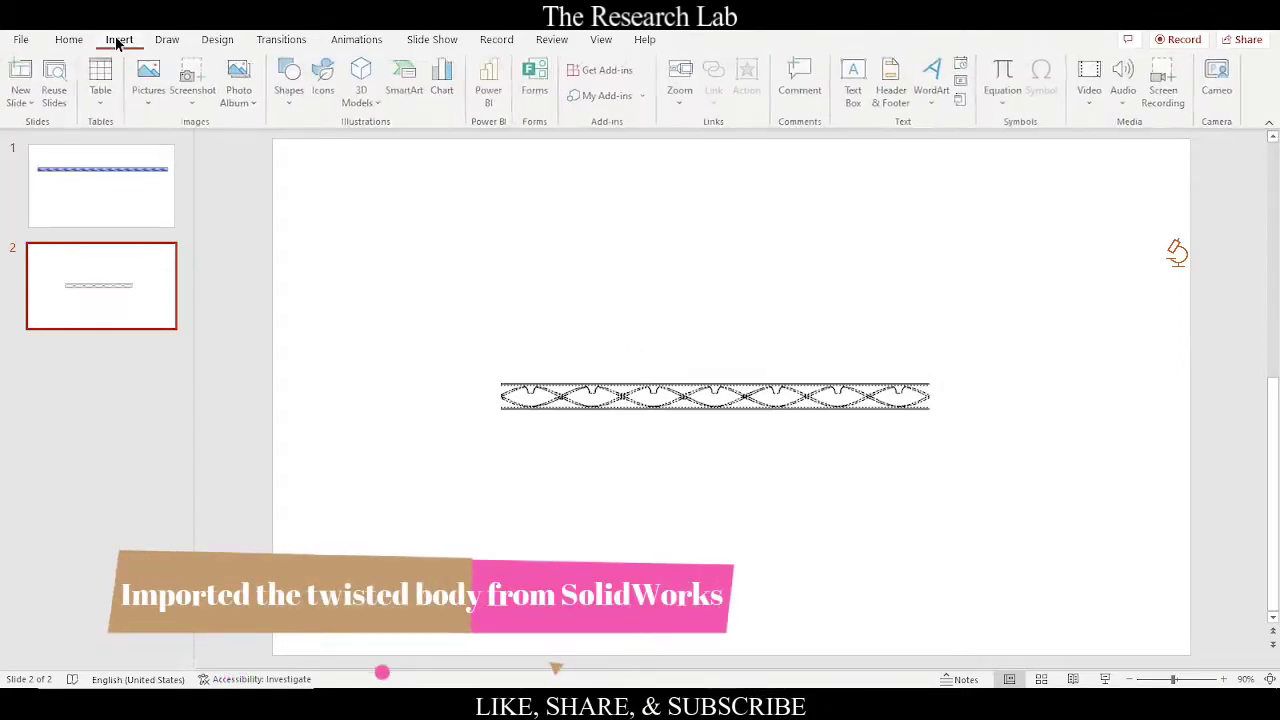
{"action": "left_click", "coordinate": [291, 80]}
{"action": "left_click", "coordinate": [297, 146]}
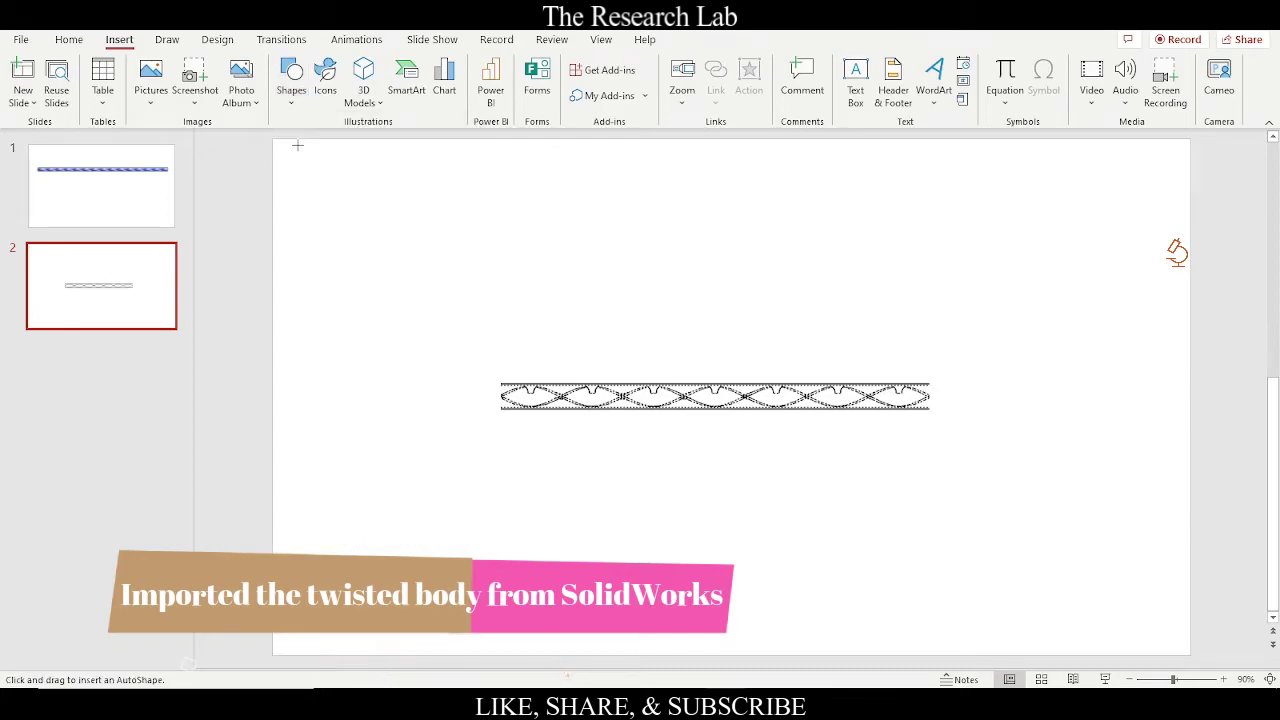
{"action": "mouse_move", "coordinate": [497, 382]}
{"action": "left_mouse_down"}
{"action": "mouse_move", "coordinate": [376, 384]}
{"action": "mouse_move", "coordinate": [423, 414]}
{"action": "left_mouse_up"}
Step: Copy the pair of left tube lines to the tape's right end
{"action": "left_click", "coordinate": [466, 383], "text": "shift"}
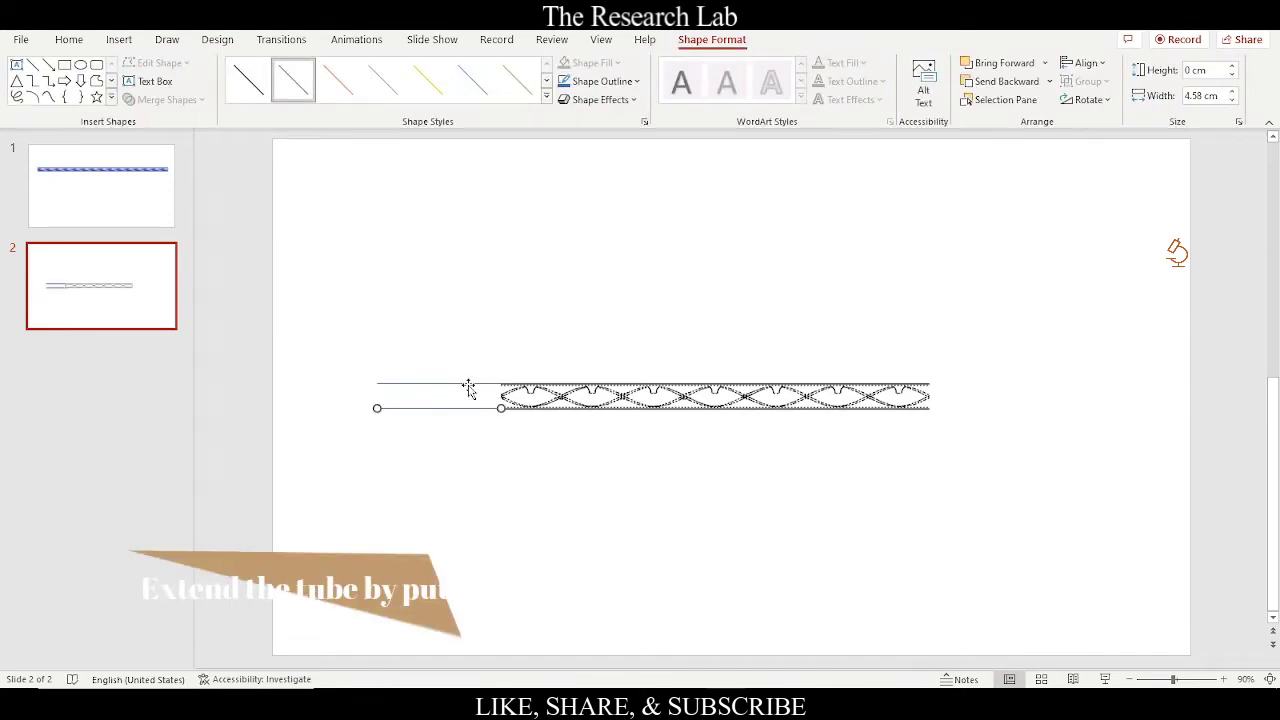
{"action": "left_click_drag", "start_coordinate": [504, 384], "coordinate": [1018, 393]}
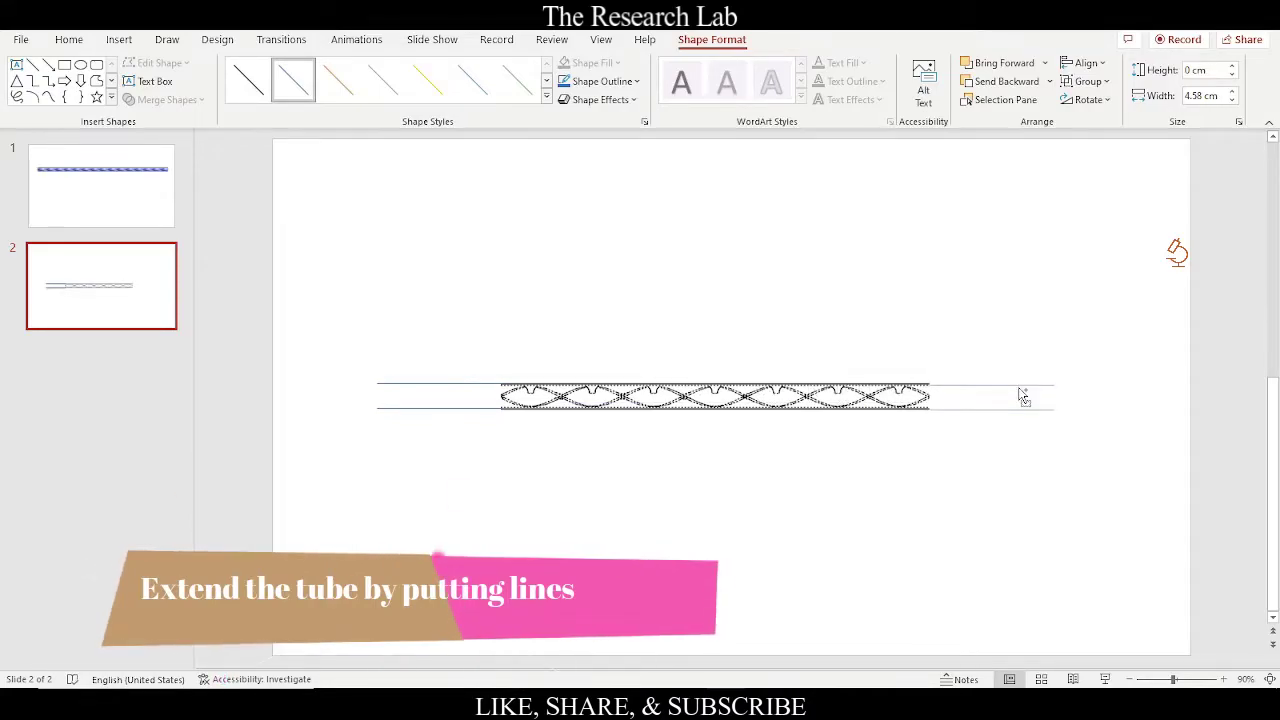
{"action": "left_click_drag", "start_coordinate": [1018, 393], "coordinate": [1016, 386]}
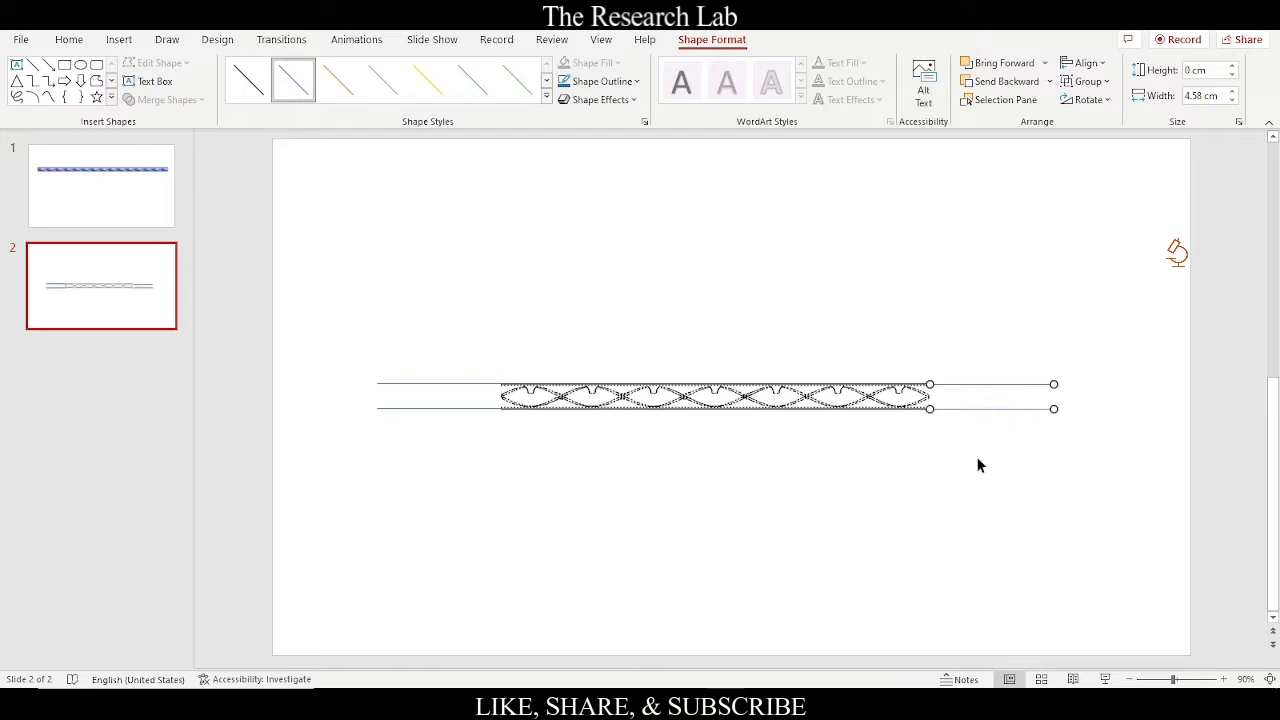
{"action": "left_click", "coordinate": [967, 452]}
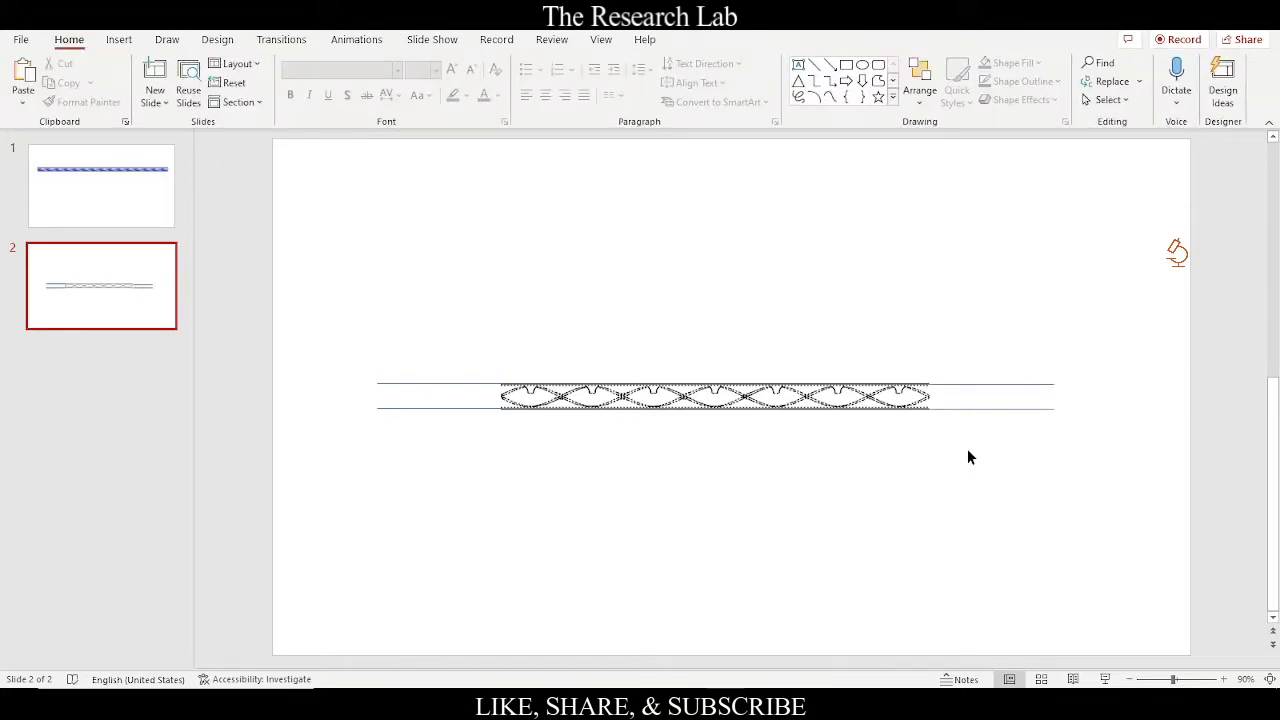
Step: Draw a line along the twisted tape's length and move it to the top edge
{"action": "left_click", "coordinate": [119, 39]}
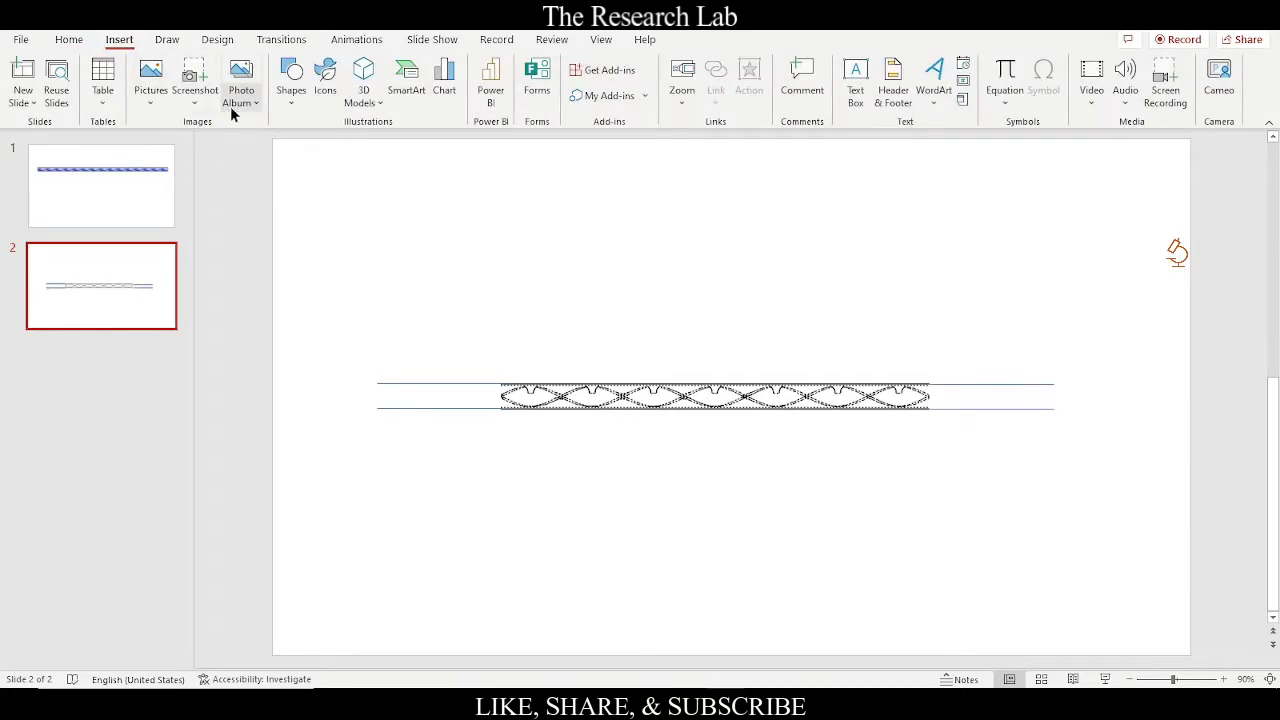
{"action": "left_click", "coordinate": [291, 80]}
{"action": "left_click", "coordinate": [300, 146]}
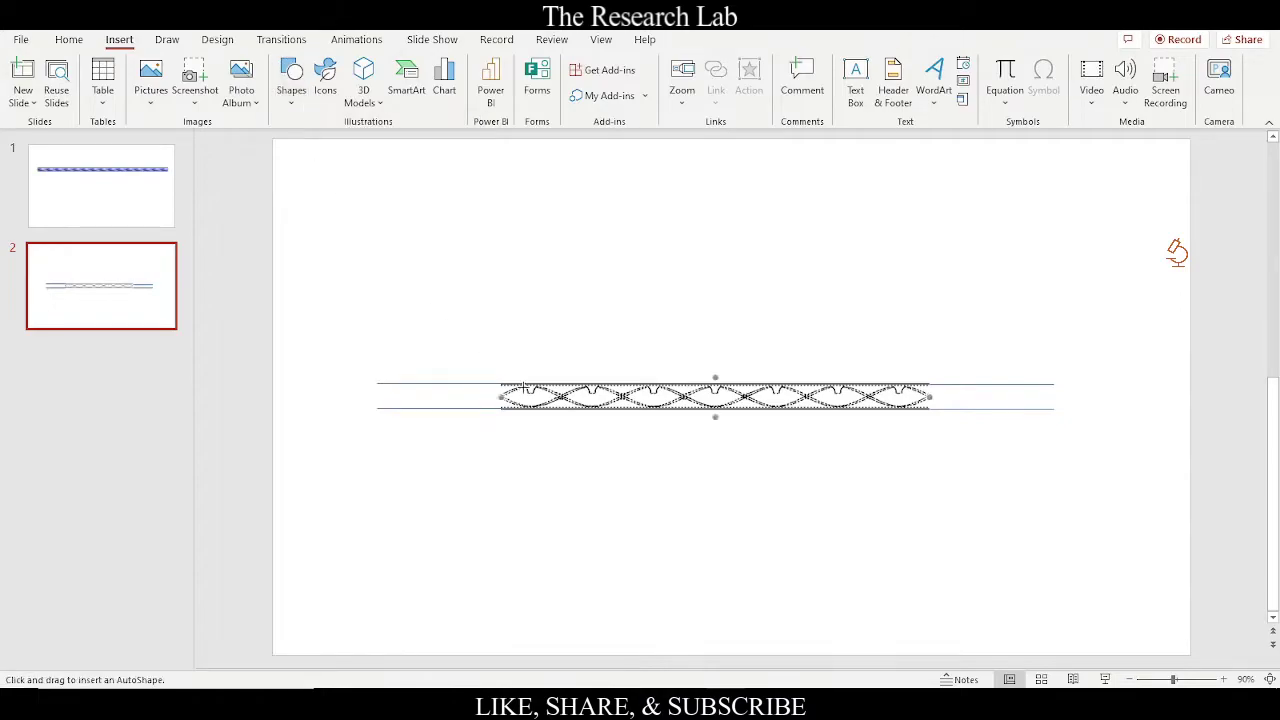
{"action": "left_click_drag", "start_coordinate": [501, 381], "coordinate": [927, 381]}
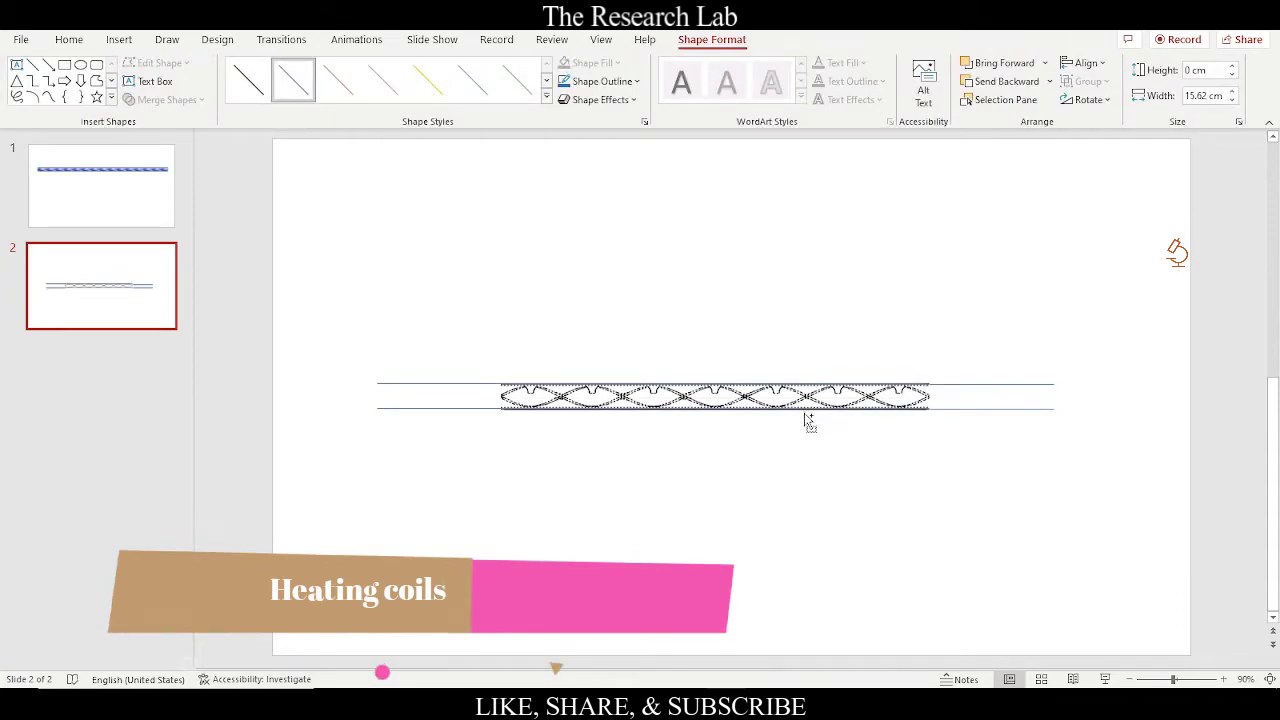
{"action": "key", "text": "Up"}
{"action": "key", "text": "Up"}
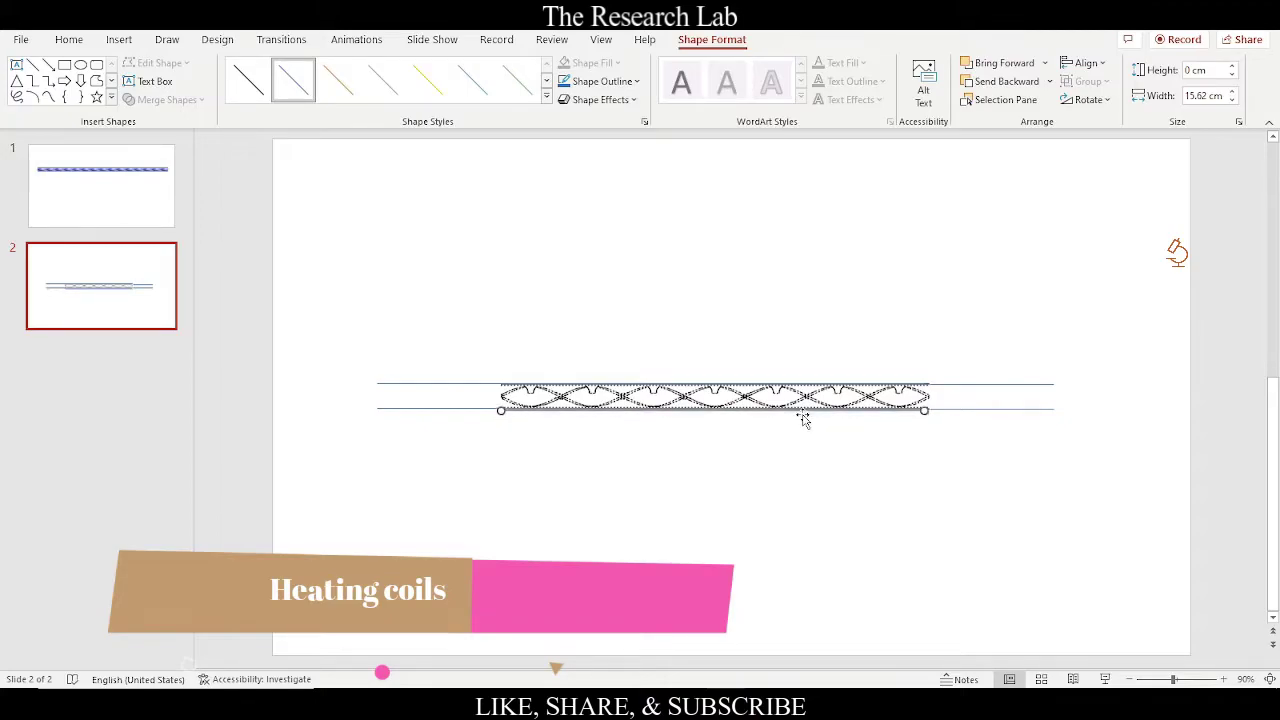
{"action": "left_click_drag", "start_coordinate": [804, 420], "coordinate": [806, 383]}
Step: Set the top and bottom heating lines to 2¼ pt outline weight
{"action": "left_click", "coordinate": [602, 81]}
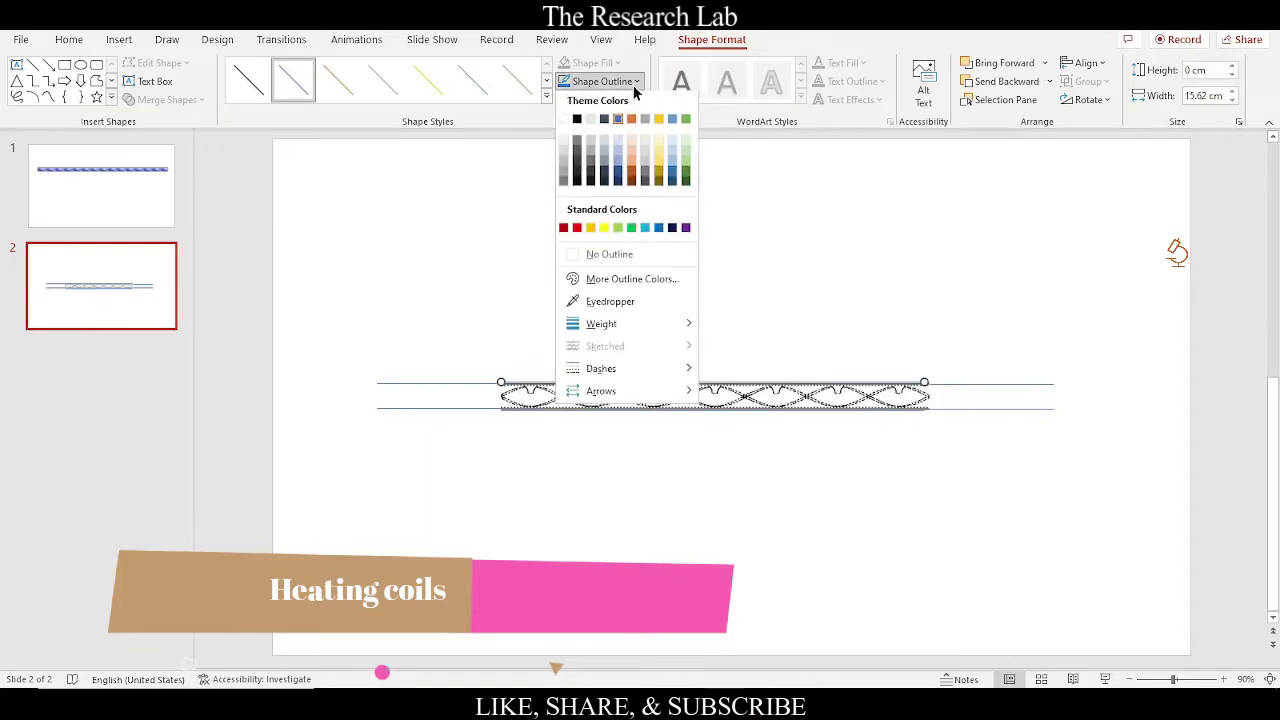
{"action": "mouse_move", "coordinate": [622, 326]}
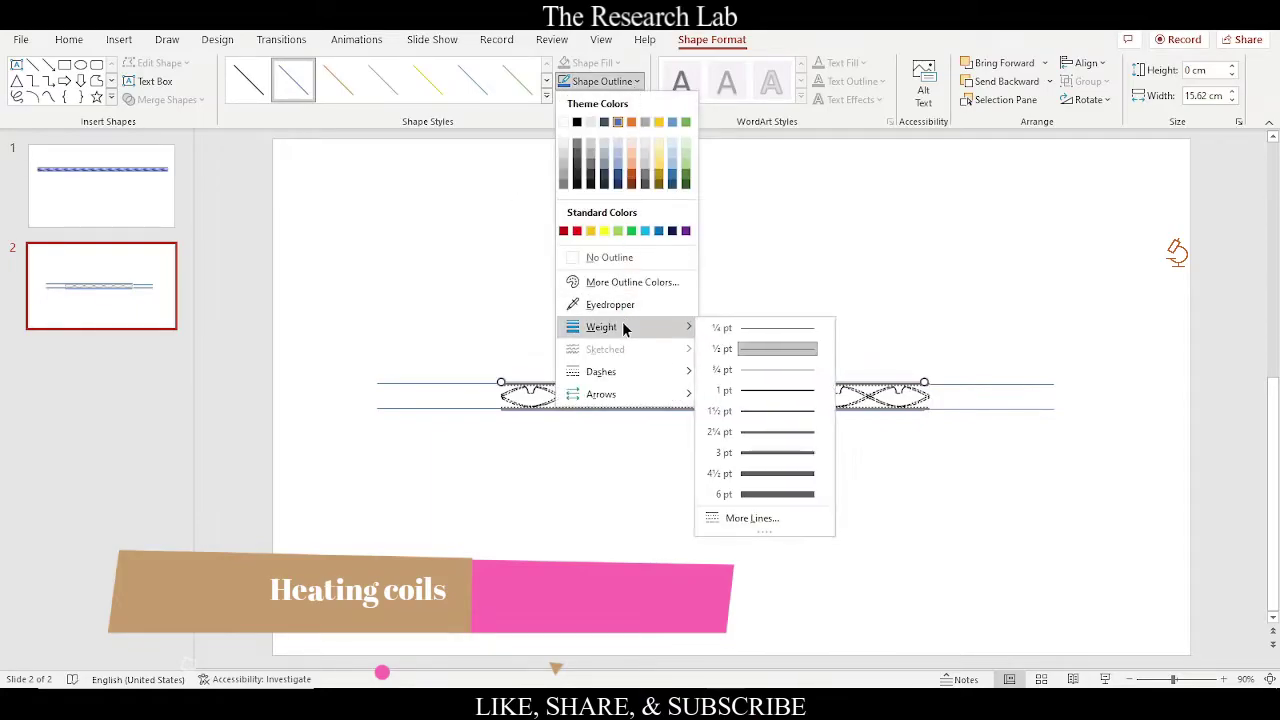
{"action": "left_click", "coordinate": [772, 451]}
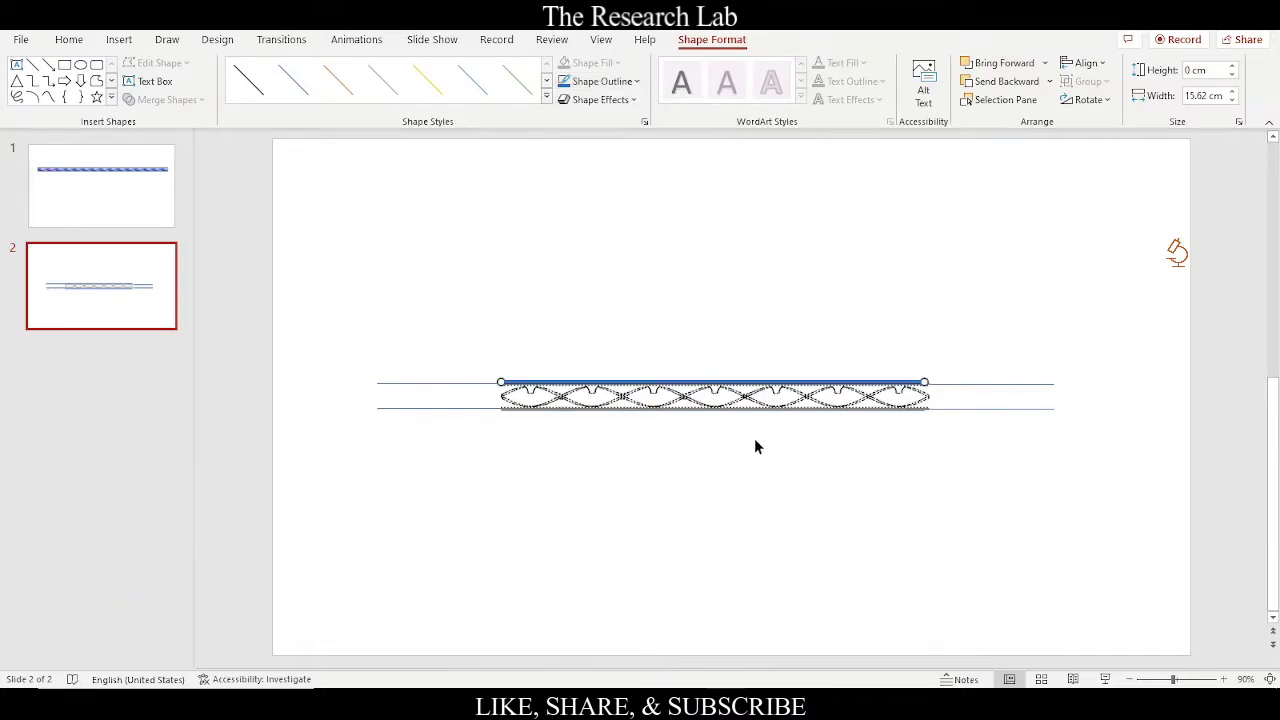
{"action": "left_click", "coordinate": [624, 84]}
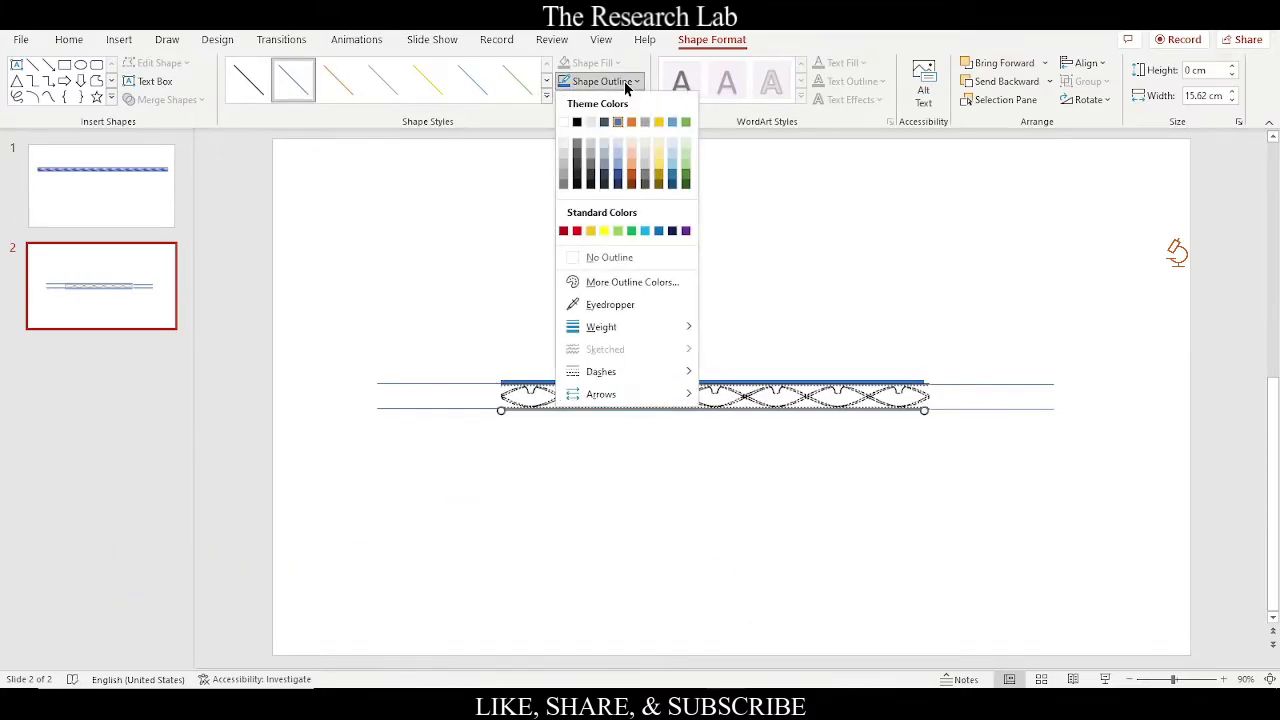
{"action": "mouse_move", "coordinate": [634, 327]}
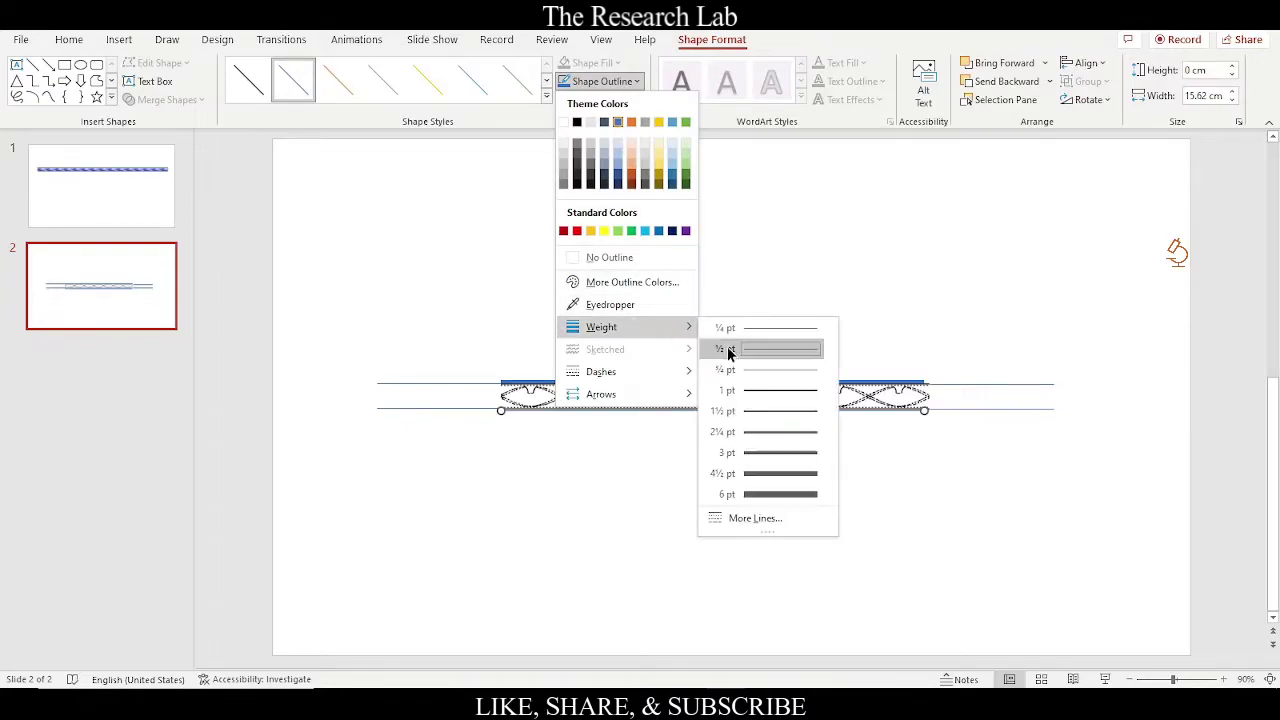
{"action": "left_click", "coordinate": [763, 442]}
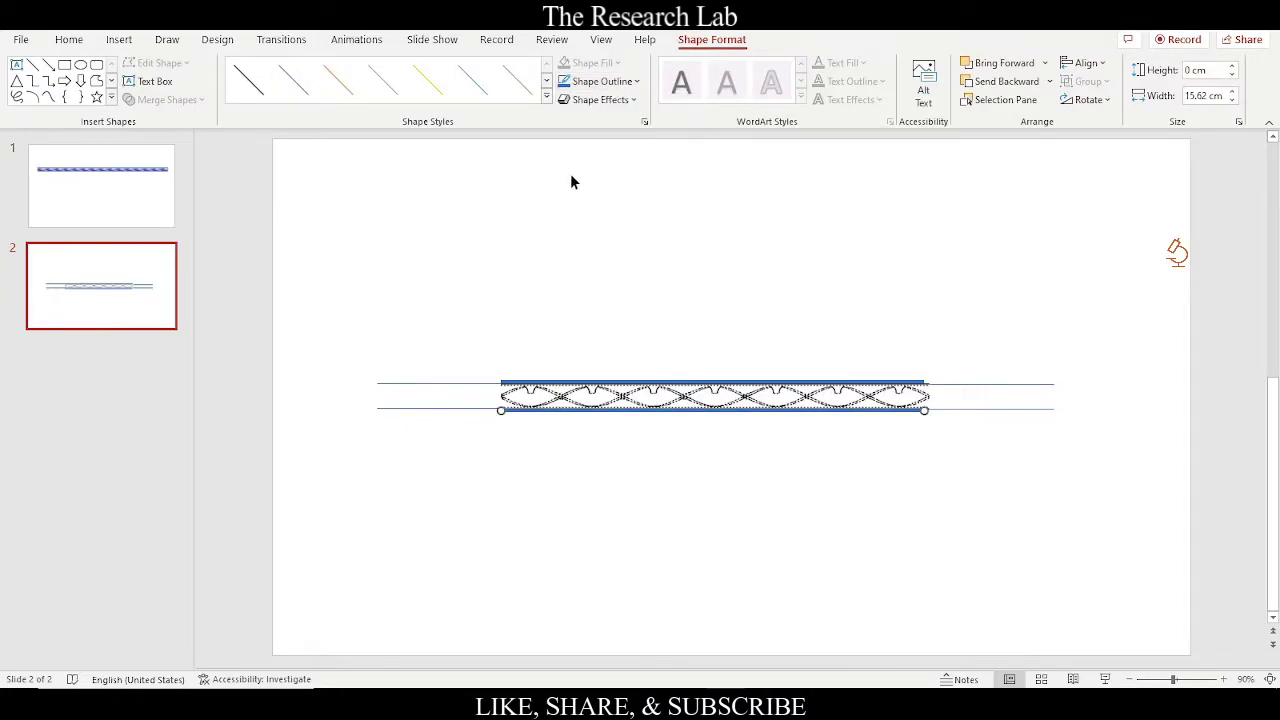
Step: Colour both the lower and top heating lines Dark Red
{"action": "left_click", "coordinate": [637, 84]}
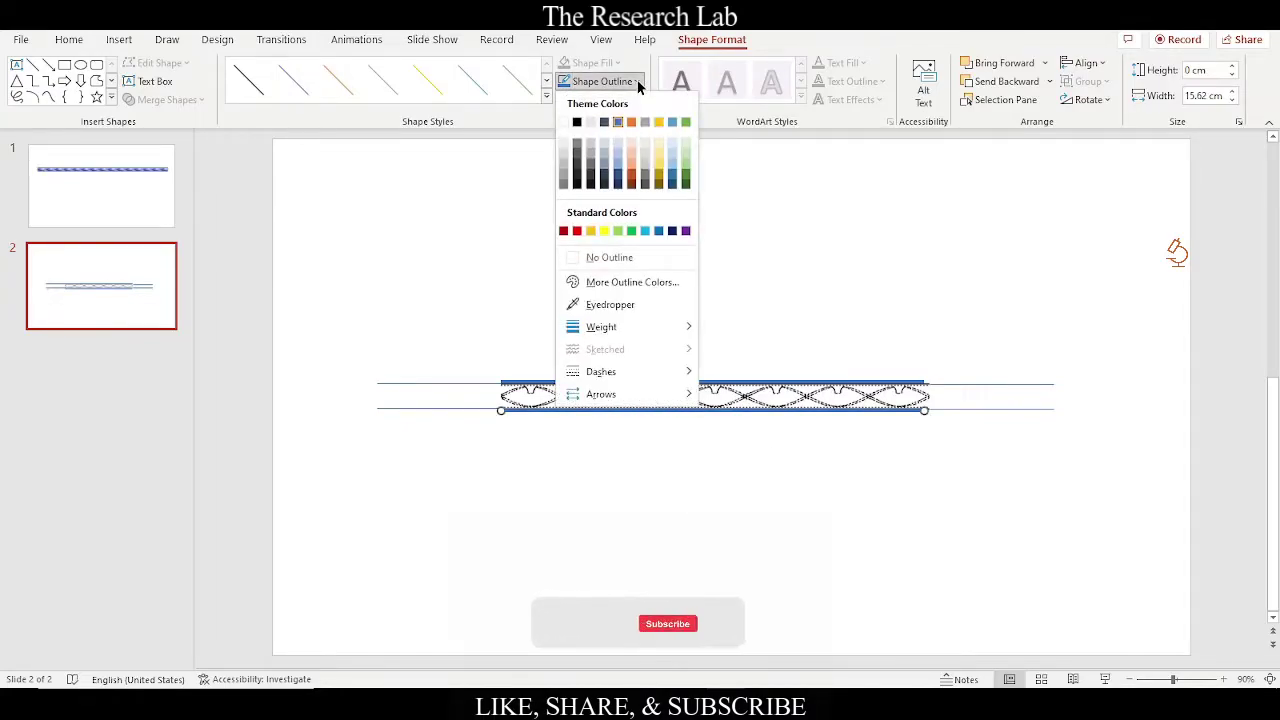
{"action": "left_click", "coordinate": [562, 234]}
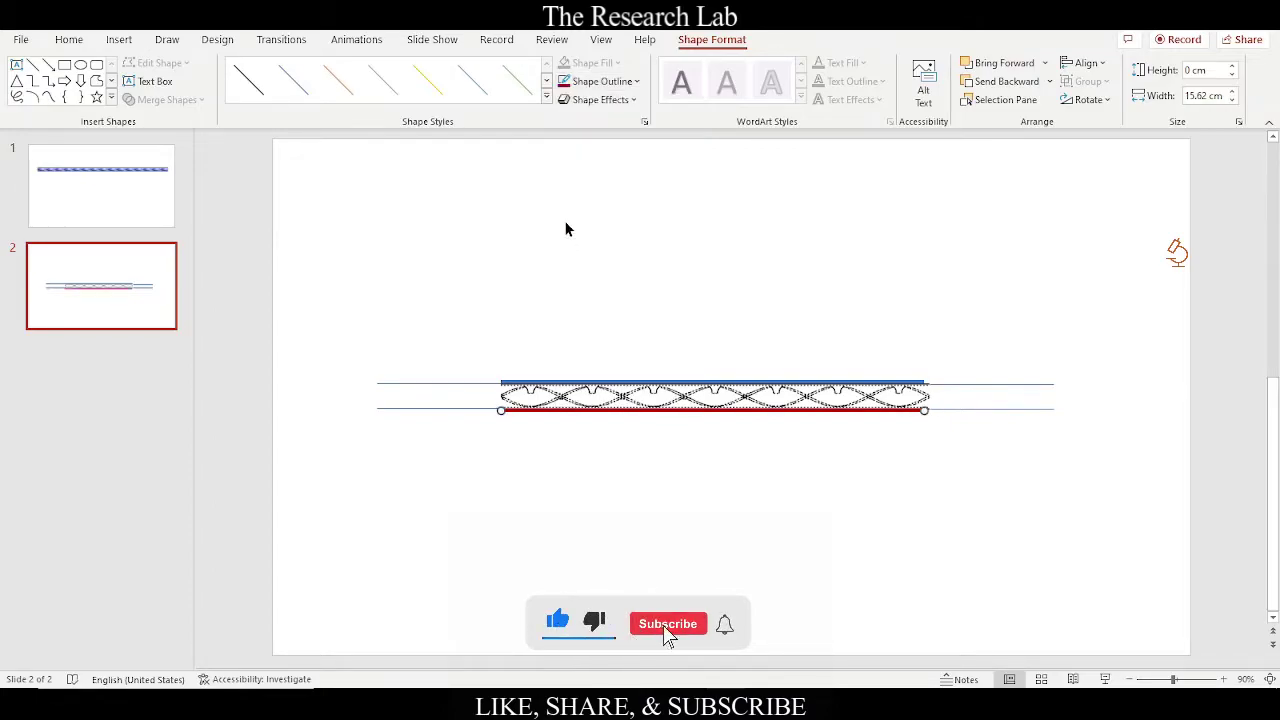
{"action": "left_click", "coordinate": [686, 383]}
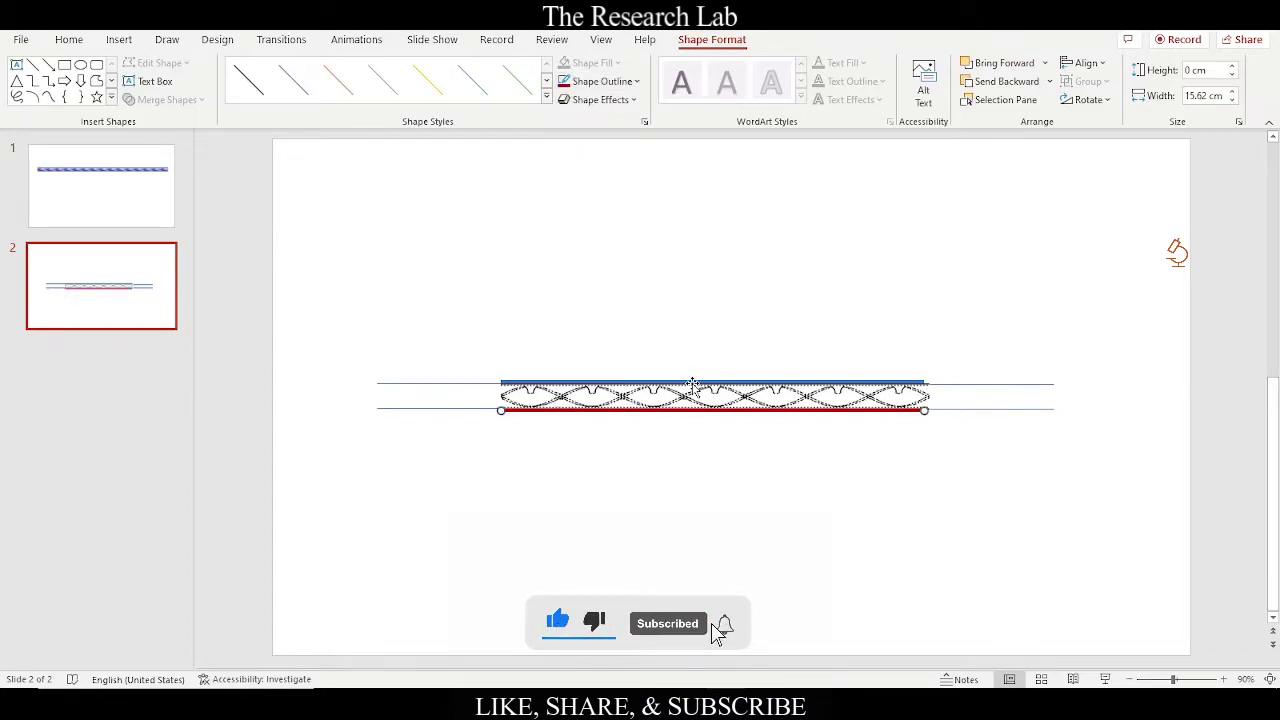
{"action": "left_click", "coordinate": [615, 84]}
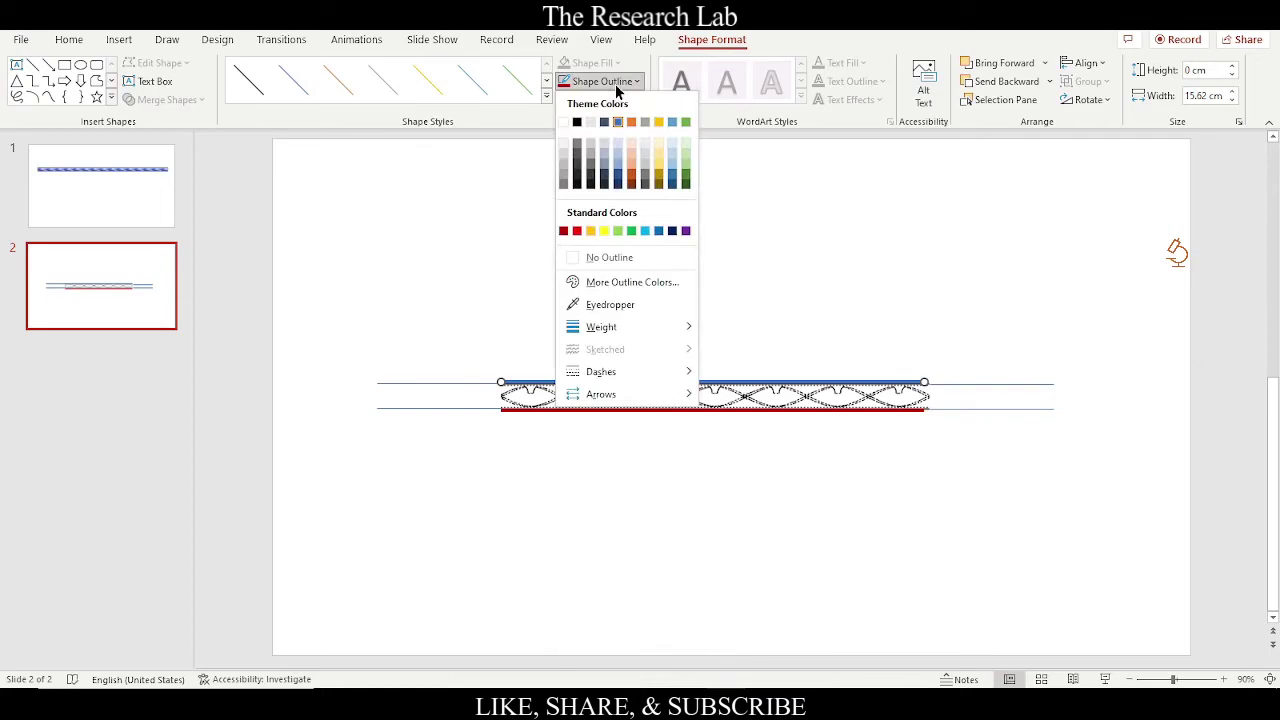
{"action": "left_click", "coordinate": [581, 232]}
{"action": "left_click", "coordinate": [777, 531]}
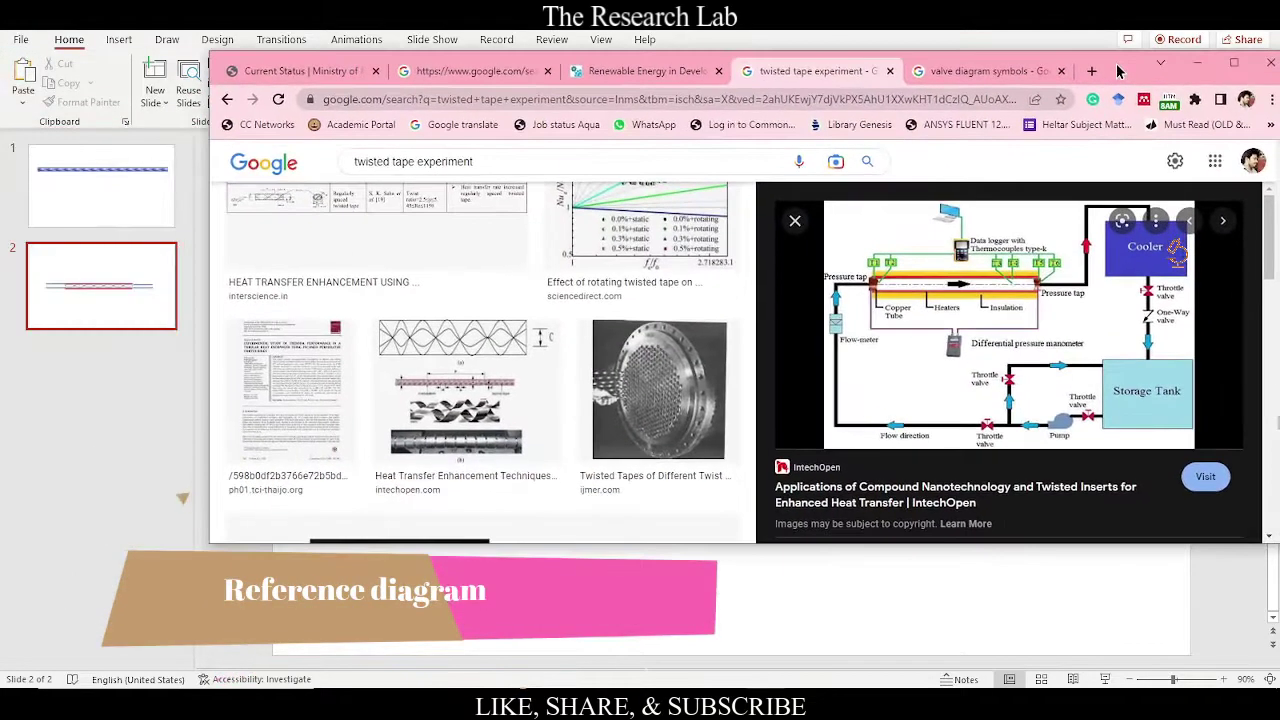
Step: Maximise Chrome and open the Double Tube Heat Exchanger image from the 'twisted tape experiment' results
{"action": "left_click", "coordinate": [1233, 63]}
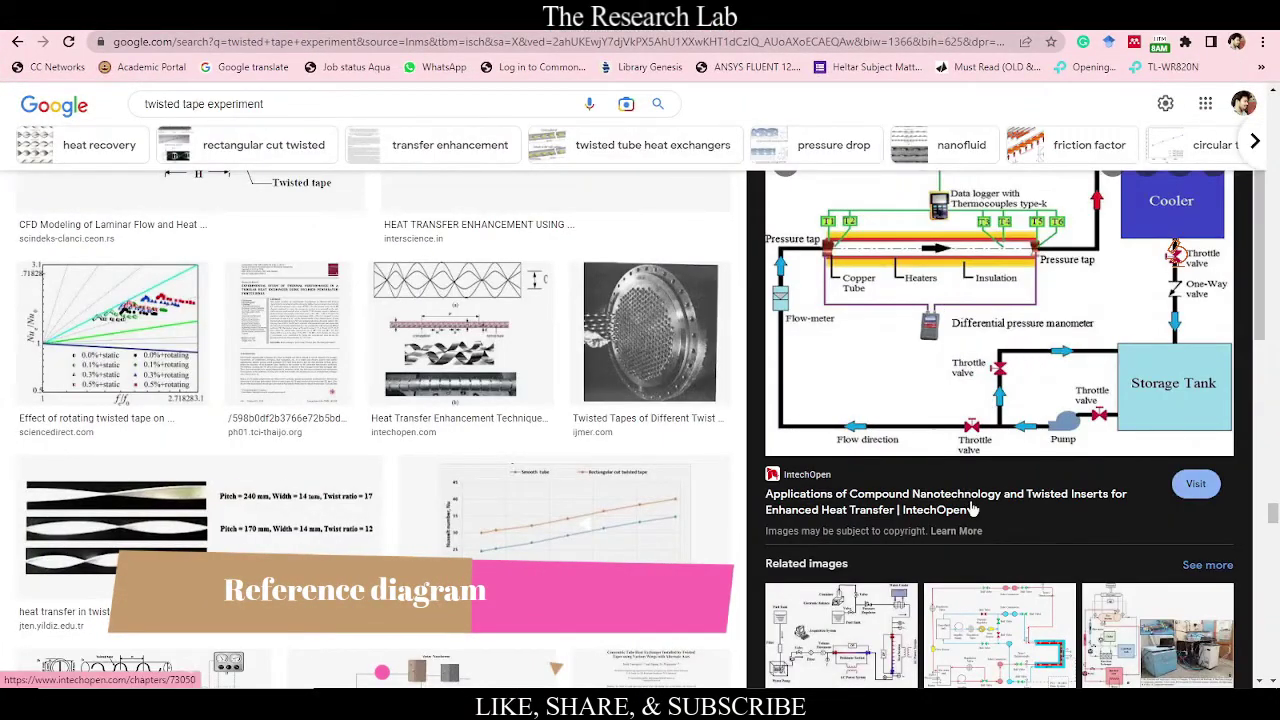
{"action": "left_click", "coordinate": [983, 581]}
{"action": "scroll", "coordinate": [1000, 530], "scroll_direction": "down", "scroll_amount": 4}
{"action": "scroll", "coordinate": [1022, 502], "scroll_direction": "down", "scroll_amount": 2}
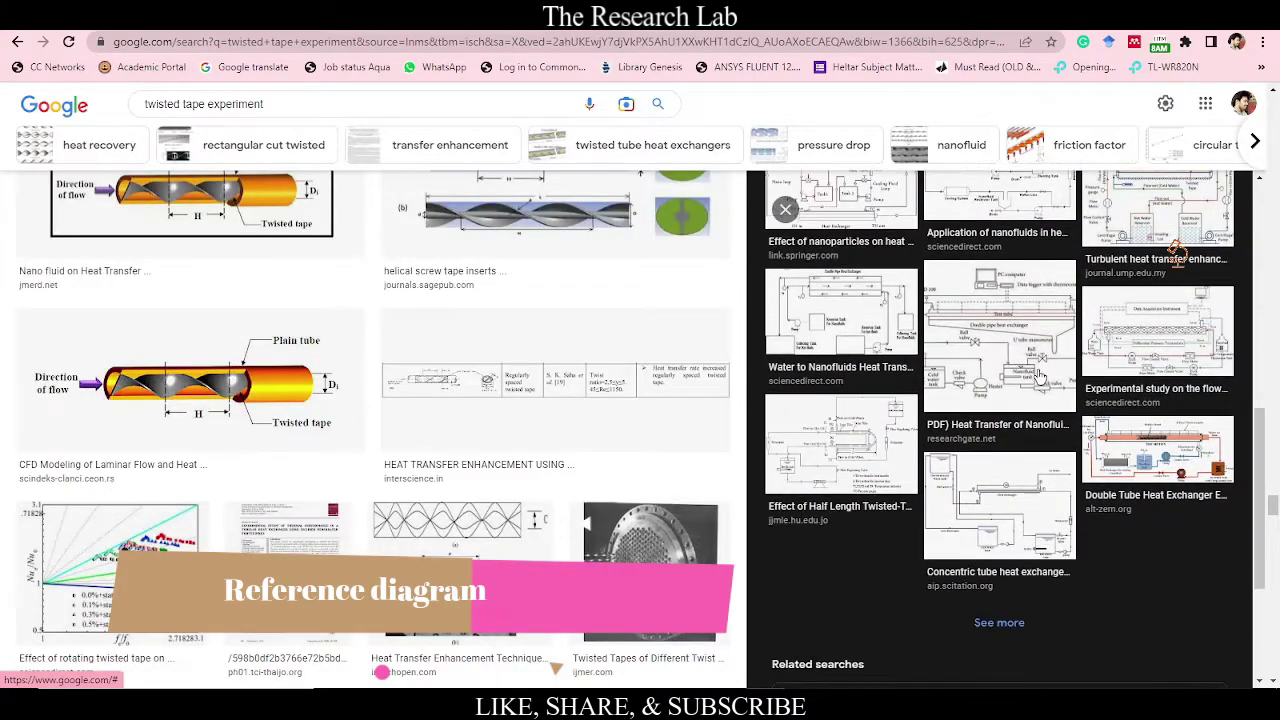
{"action": "left_click", "coordinate": [1178, 462]}
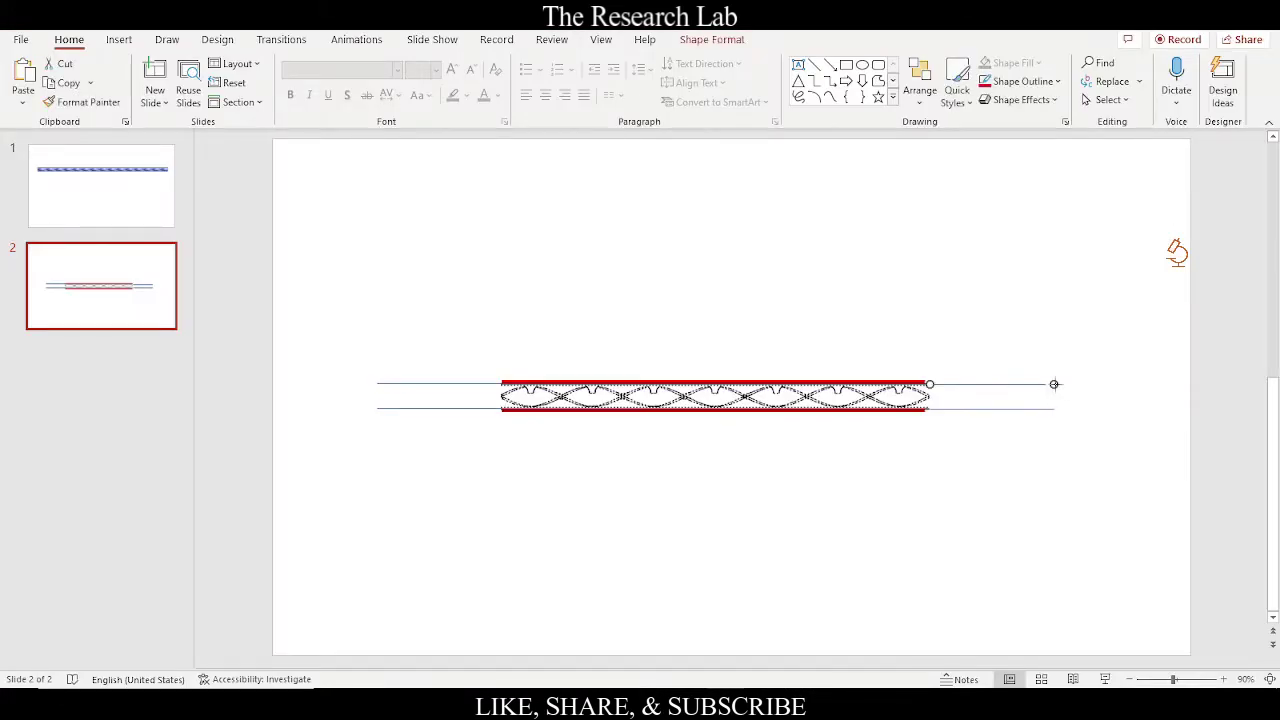
Step: Shorten the two right-hand exit lines so their ends line up, back in PowerPoint
{"action": "mouse_move", "coordinate": [1054, 384]}
{"action": "left_mouse_down"}
{"action": "mouse_move", "coordinate": [1008, 386]}
{"action": "mouse_move", "coordinate": [1016, 413]}
{"action": "mouse_move", "coordinate": [1006, 409]}
{"action": "left_mouse_up"}
{"action": "left_click", "coordinate": [1045, 408]}
{"action": "left_click", "coordinate": [1084, 401]}
{"action": "left_click", "coordinate": [993, 410]}
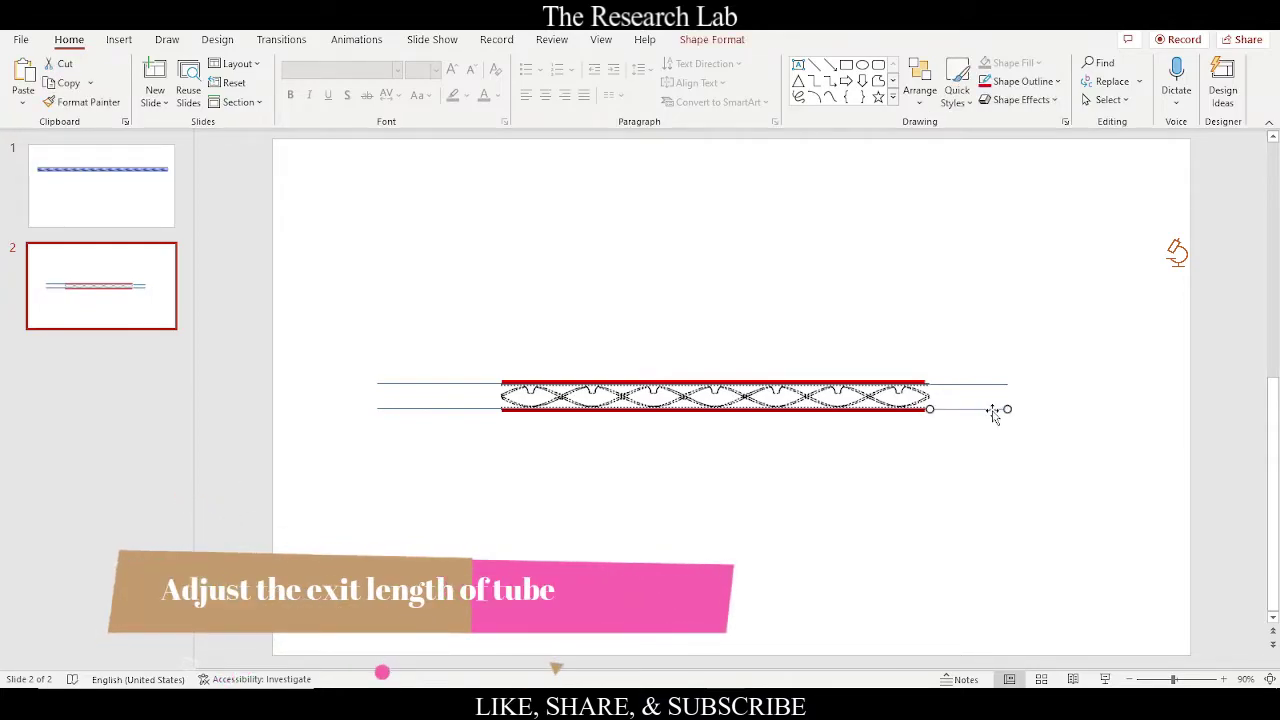
{"action": "left_click", "coordinate": [986, 383]}
{"action": "left_click_drag", "start_coordinate": [986, 400], "coordinate": [987, 416]}
{"action": "left_click", "coordinate": [1100, 417]}
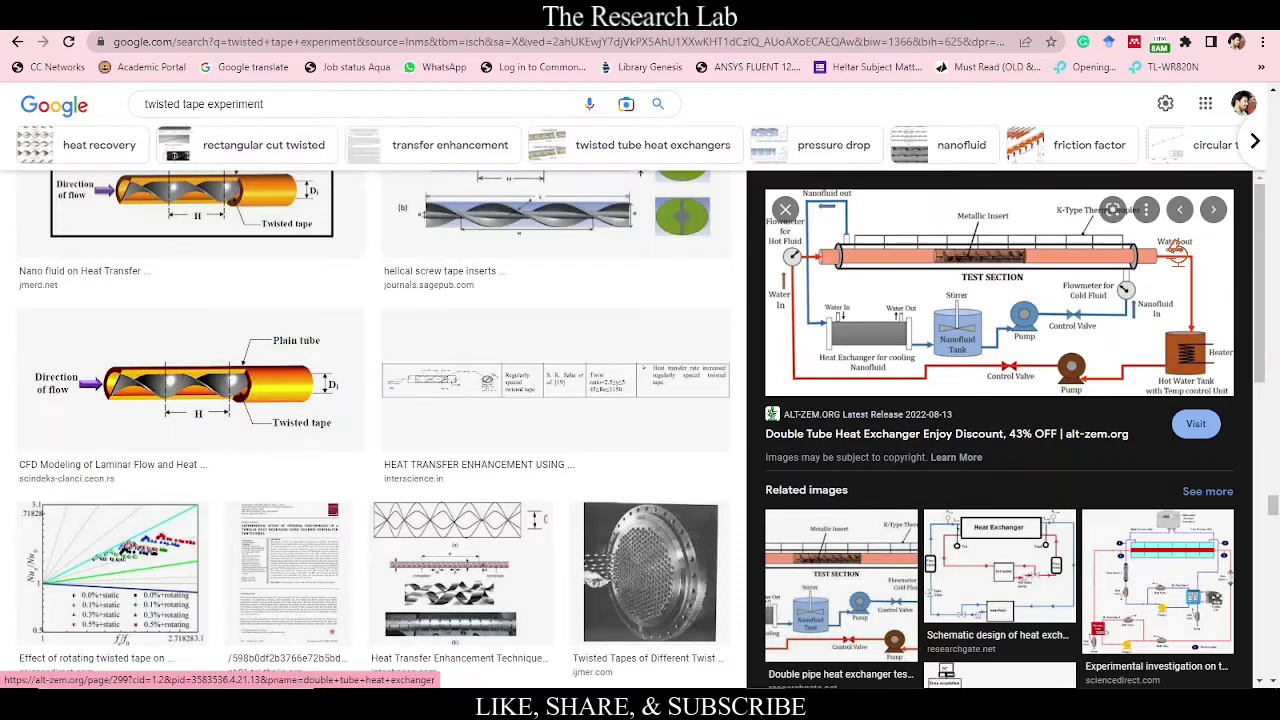
{"action": "key", "text": "alt+Tab"}
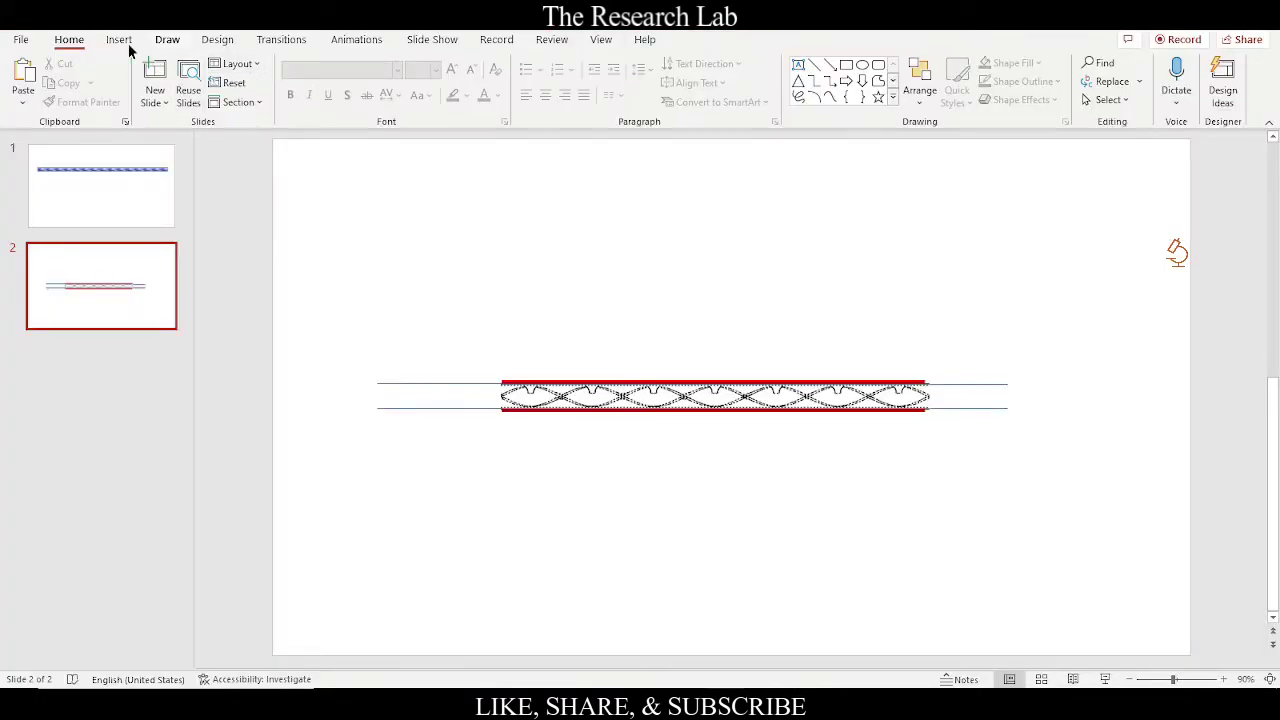
{"action": "left_click", "coordinate": [117, 41]}
Step: Draw a row of short vertical thermocouple lines above the tube's red top wall
{"action": "left_click", "coordinate": [291, 95]}
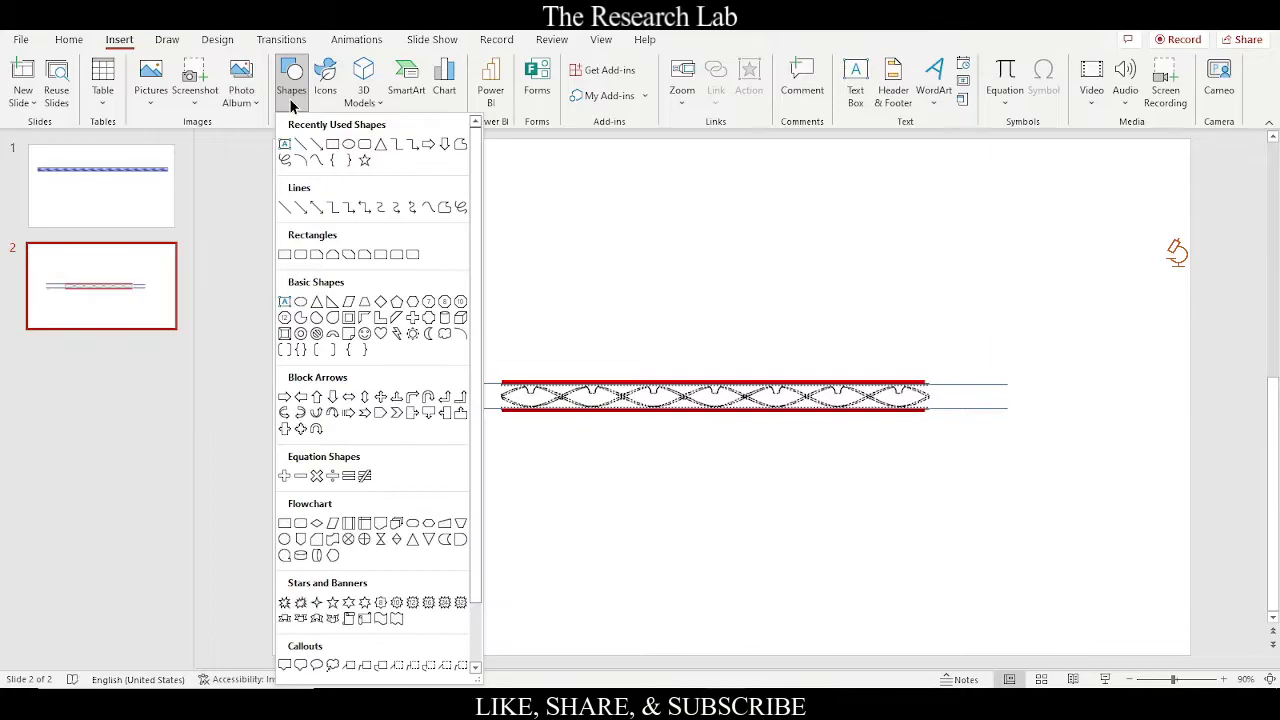
{"action": "left_click", "coordinate": [310, 162]}
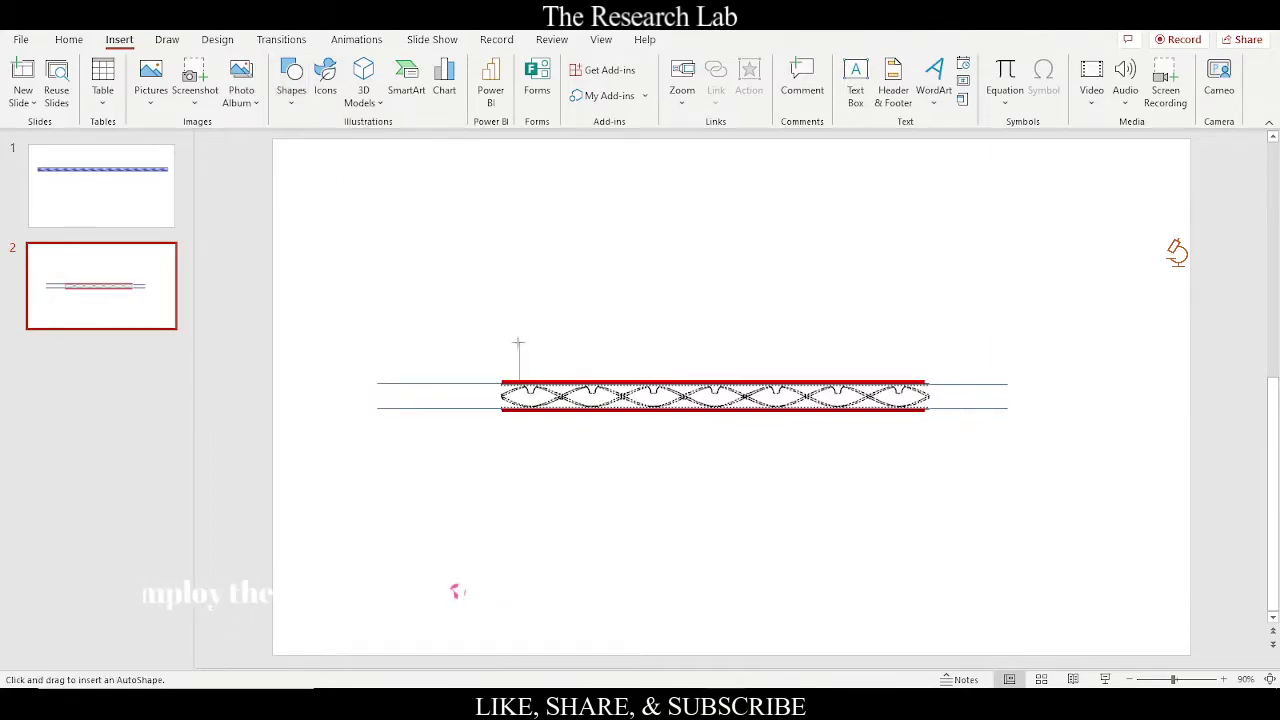
{"action": "mouse_move", "coordinate": [523, 337]}
{"action": "left_mouse_down"}
{"action": "mouse_move", "coordinate": [560, 370]}
{"action": "mouse_move", "coordinate": [842, 370]}
{"action": "mouse_move", "coordinate": [898, 357]}
{"action": "left_mouse_up"}
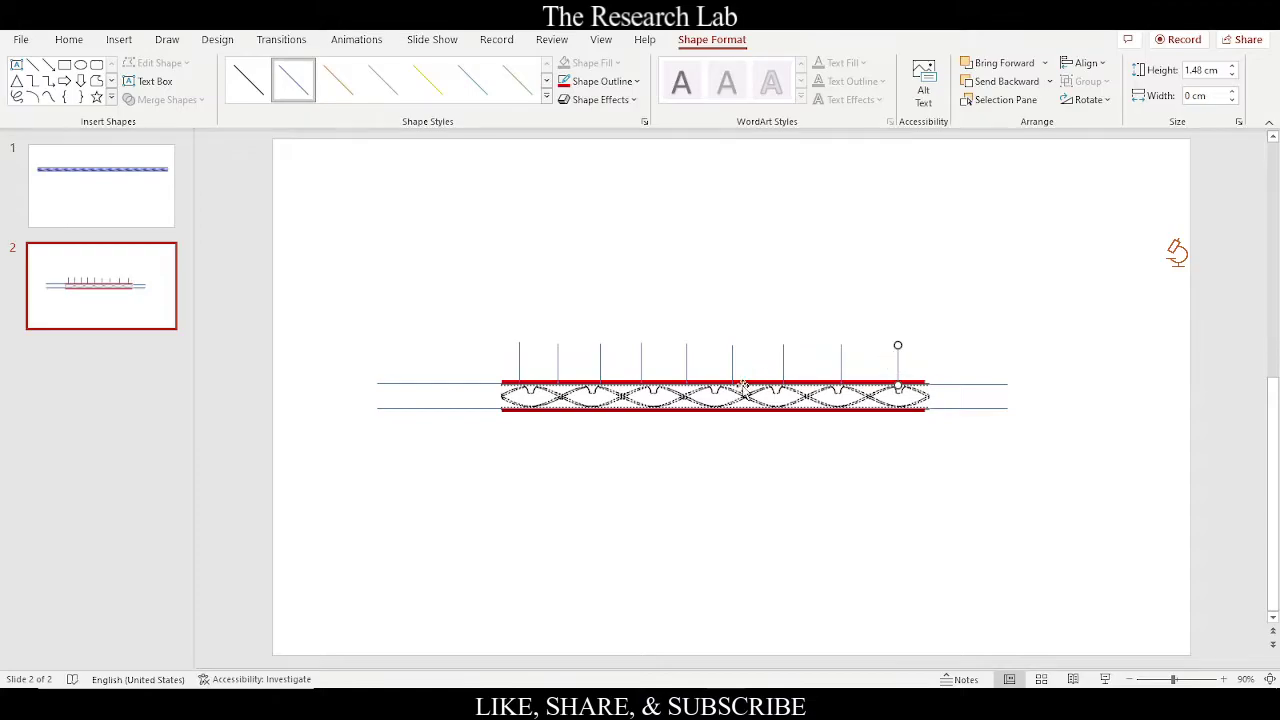
{"action": "left_click", "coordinate": [1013, 330]}
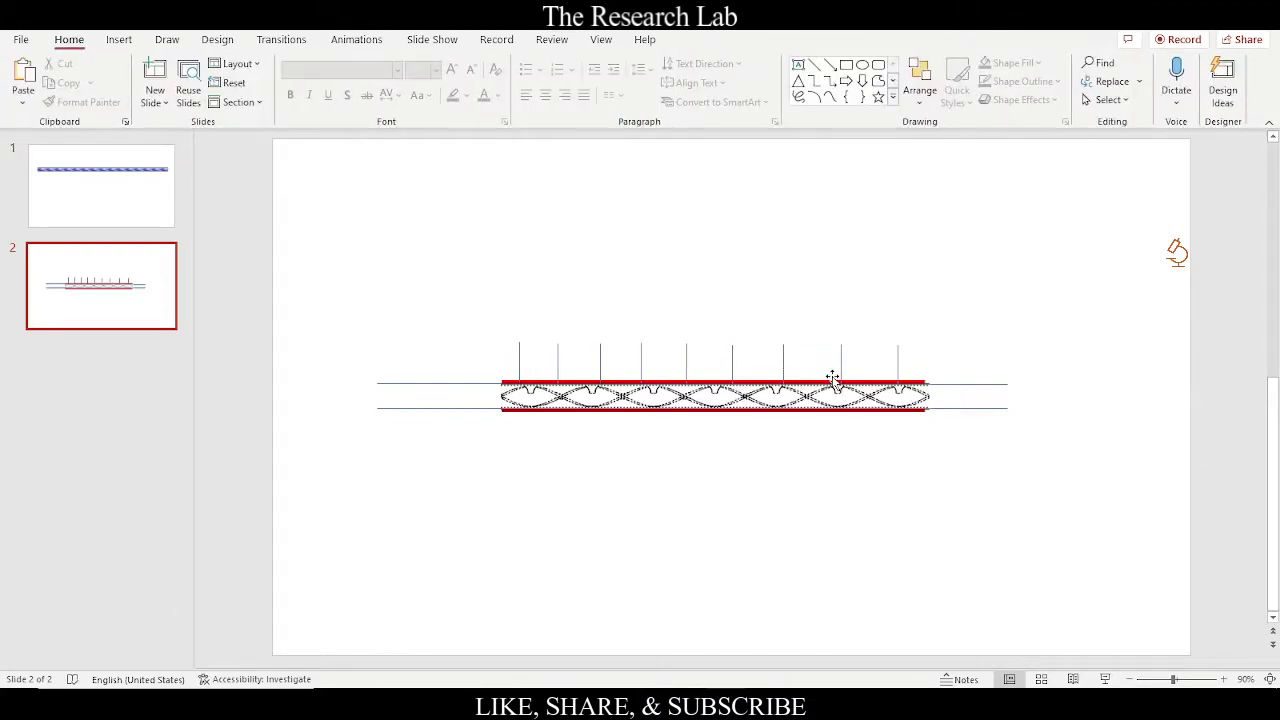
Step: Delete the extra rightmost thermocouple line and shift the others for even spacing
{"action": "left_click", "coordinate": [899, 364]}
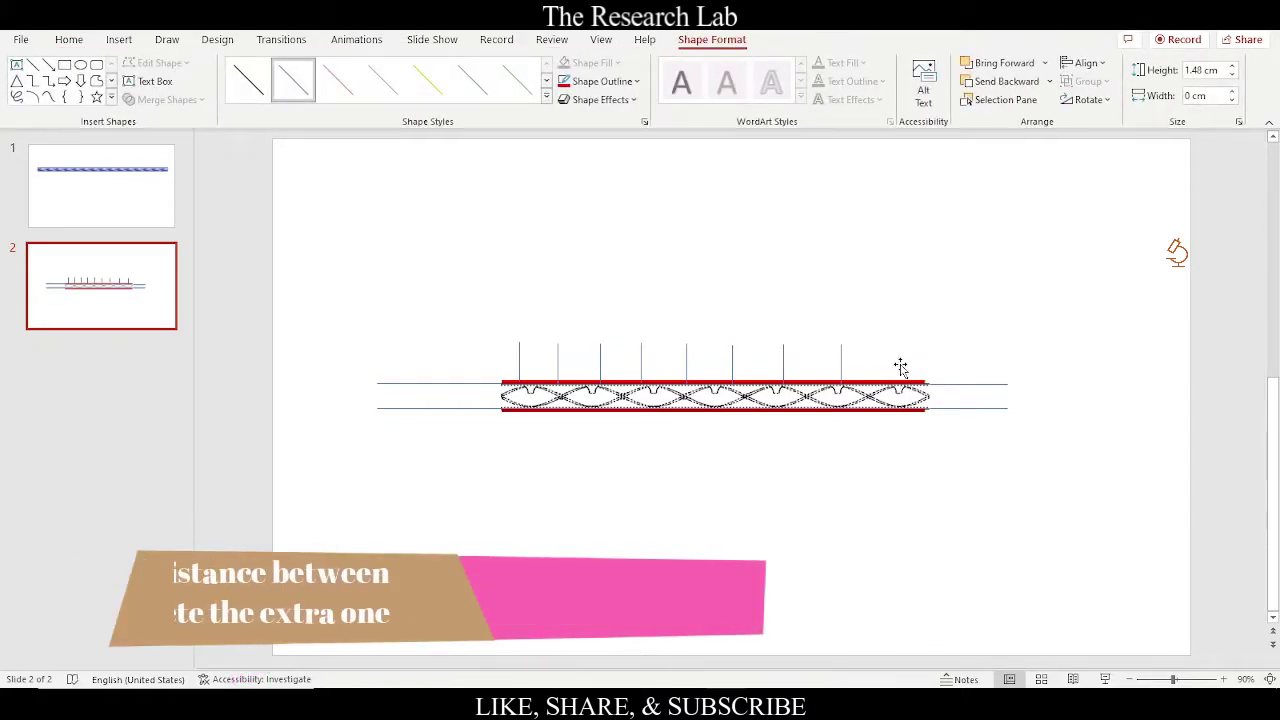
{"action": "key", "text": "Delete"}
{"action": "left_click", "coordinate": [842, 362]}
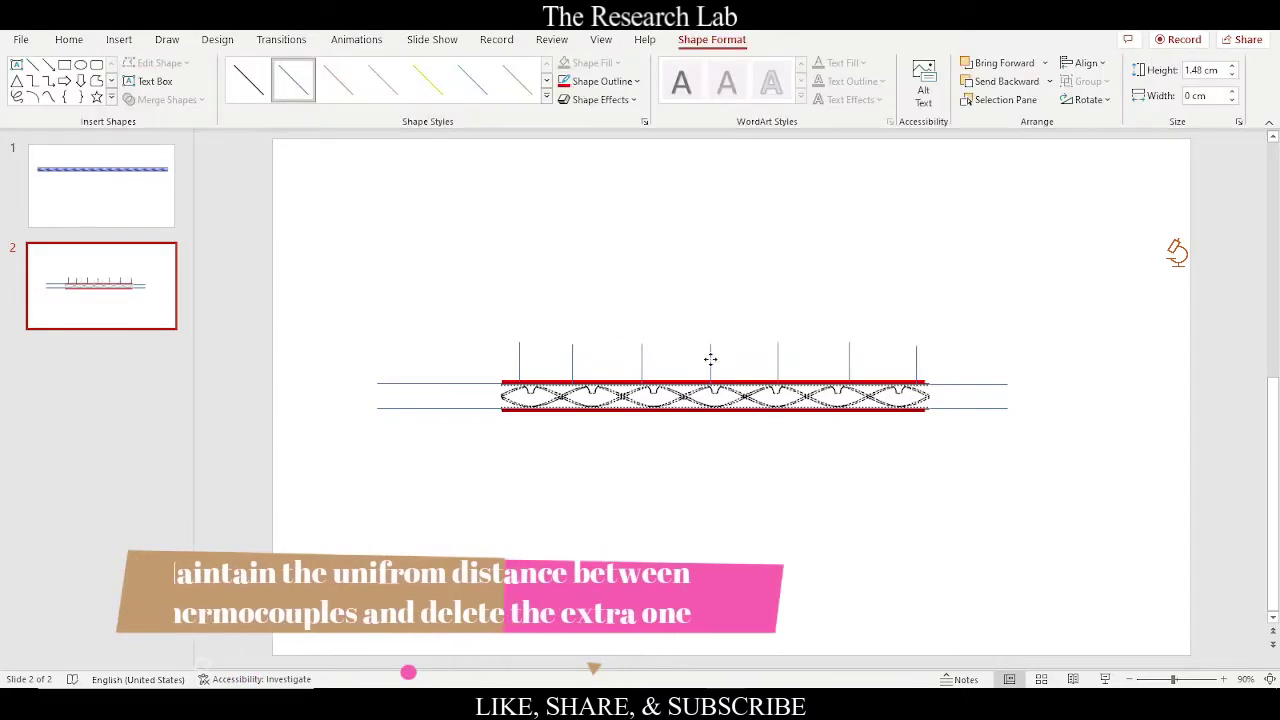
{"action": "left_click", "coordinate": [642, 364]}
{"action": "left_click_drag", "start_coordinate": [642, 364], "coordinate": [513, 364]}
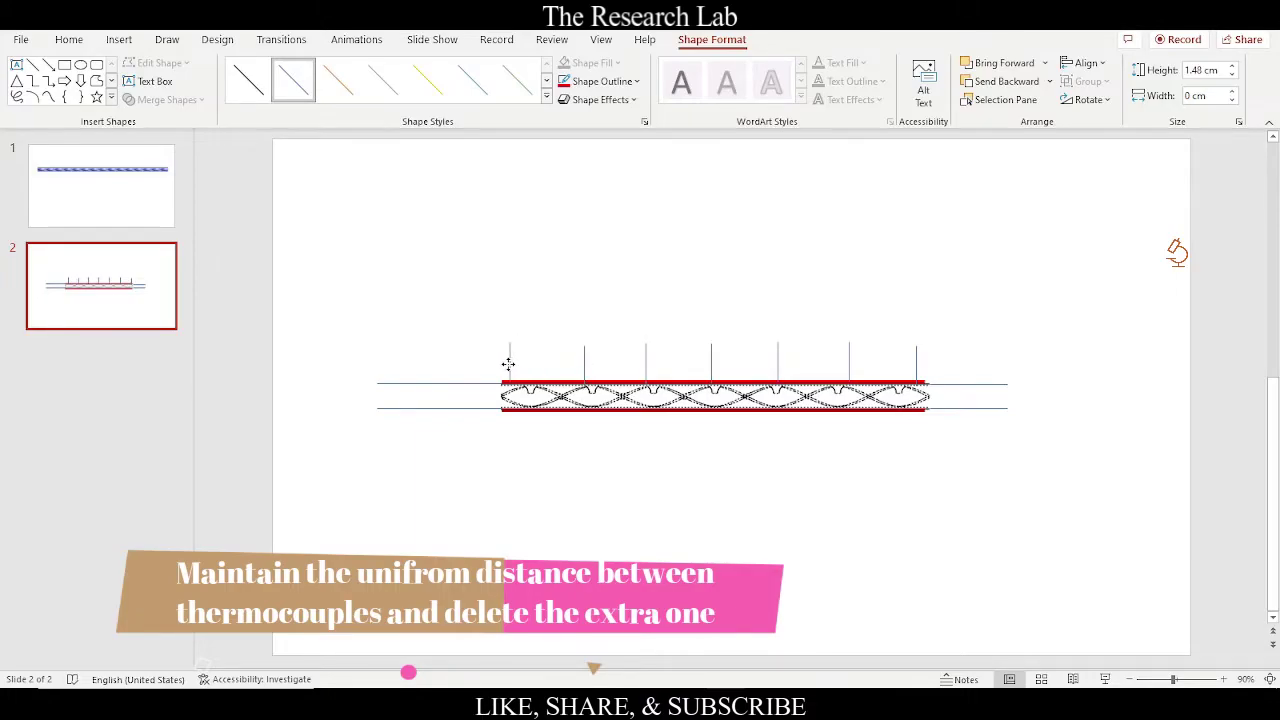
{"action": "left_click", "coordinate": [990, 526]}
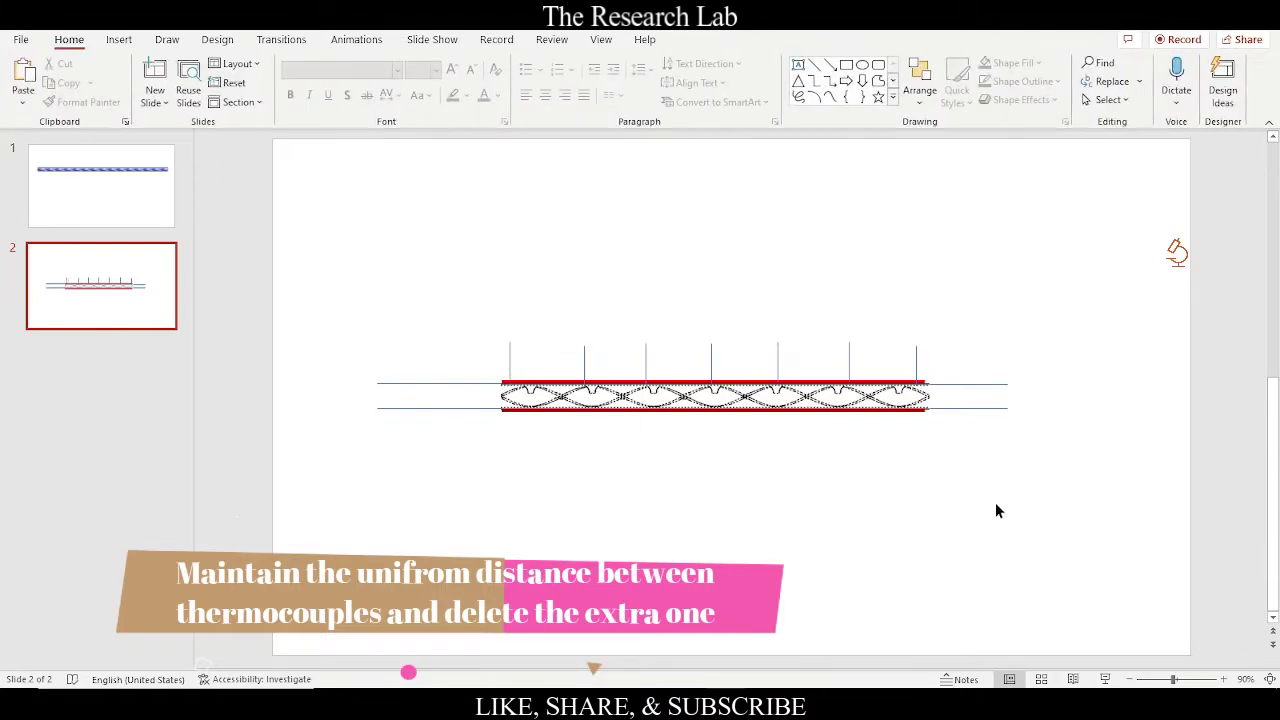
{"action": "left_click", "coordinate": [584, 364]}
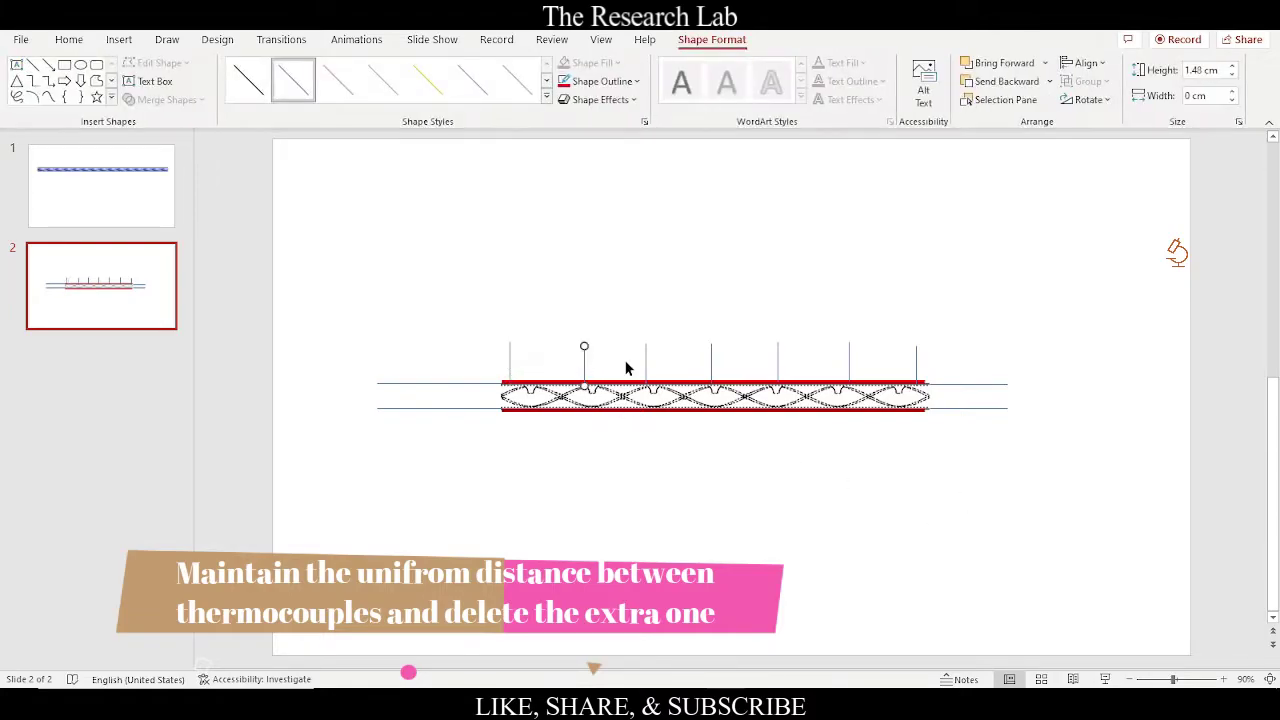
{"action": "left_click", "coordinate": [736, 501]}
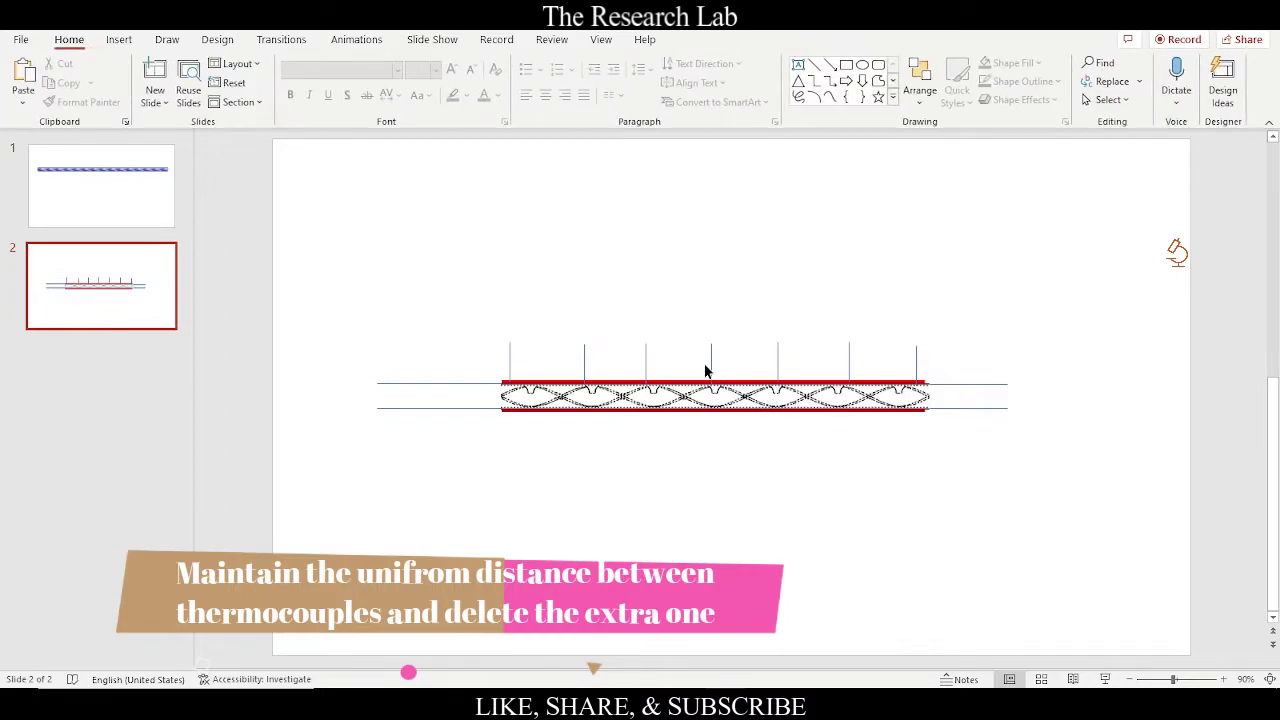
{"action": "left_click", "coordinate": [584, 365]}
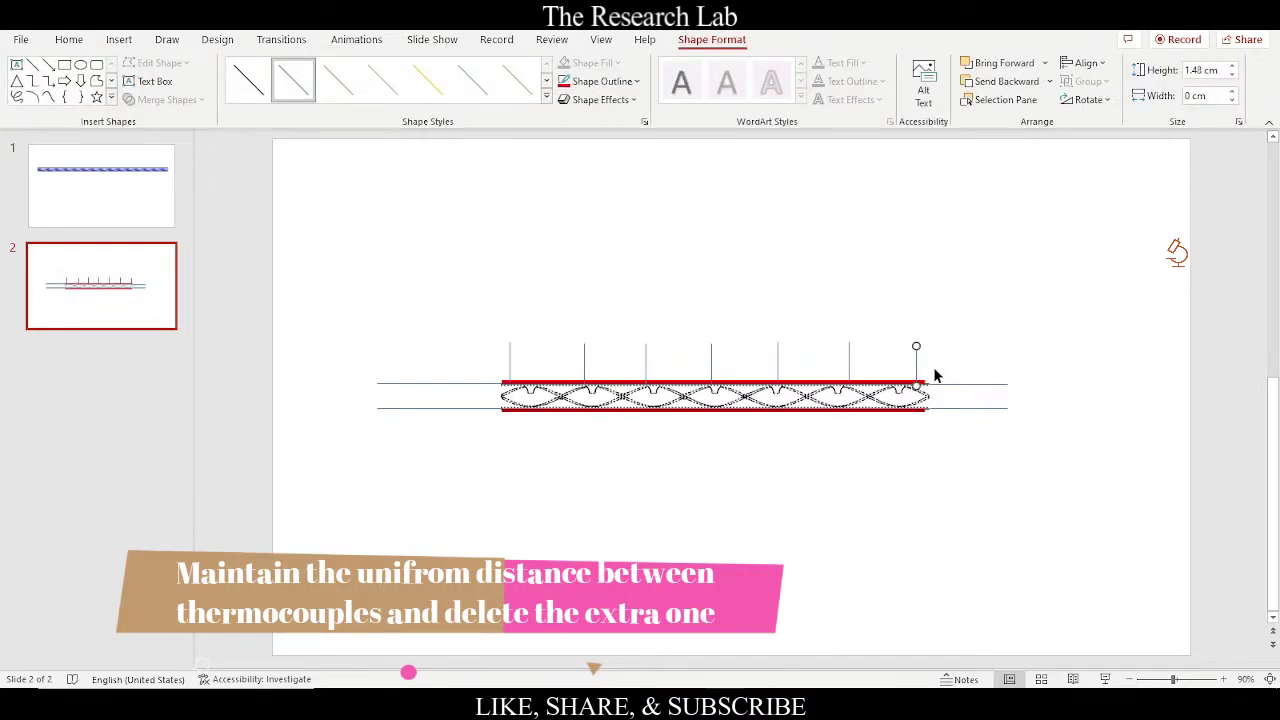
{"action": "left_click", "coordinate": [986, 474]}
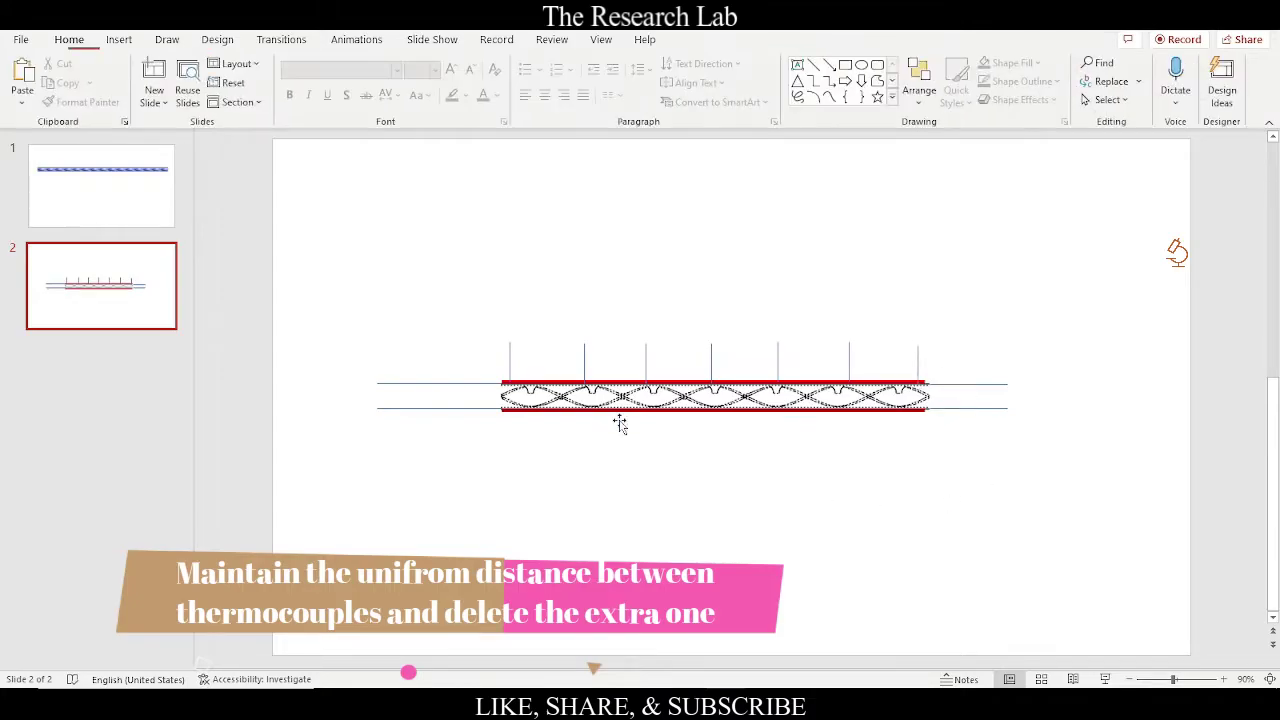
Step: Select all seven thermocouple lines together
{"action": "left_click", "coordinate": [510, 362]}
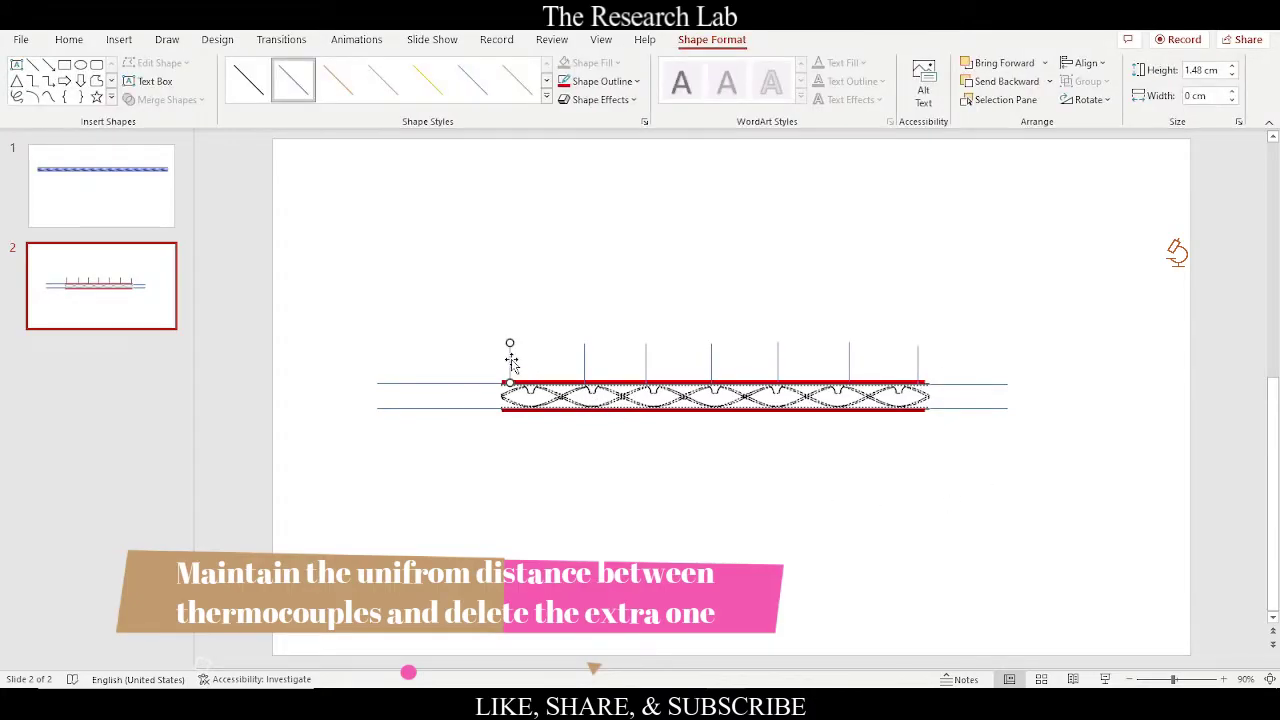
{"action": "left_click", "coordinate": [585, 362], "text": "shift"}
{"action": "left_click", "coordinate": [646, 364], "text": "shift"}
{"action": "left_click", "coordinate": [711, 358], "text": "shift"}
{"action": "left_click", "coordinate": [778, 364], "text": "shift"}
{"action": "left_click", "coordinate": [849, 364], "text": "shift"}
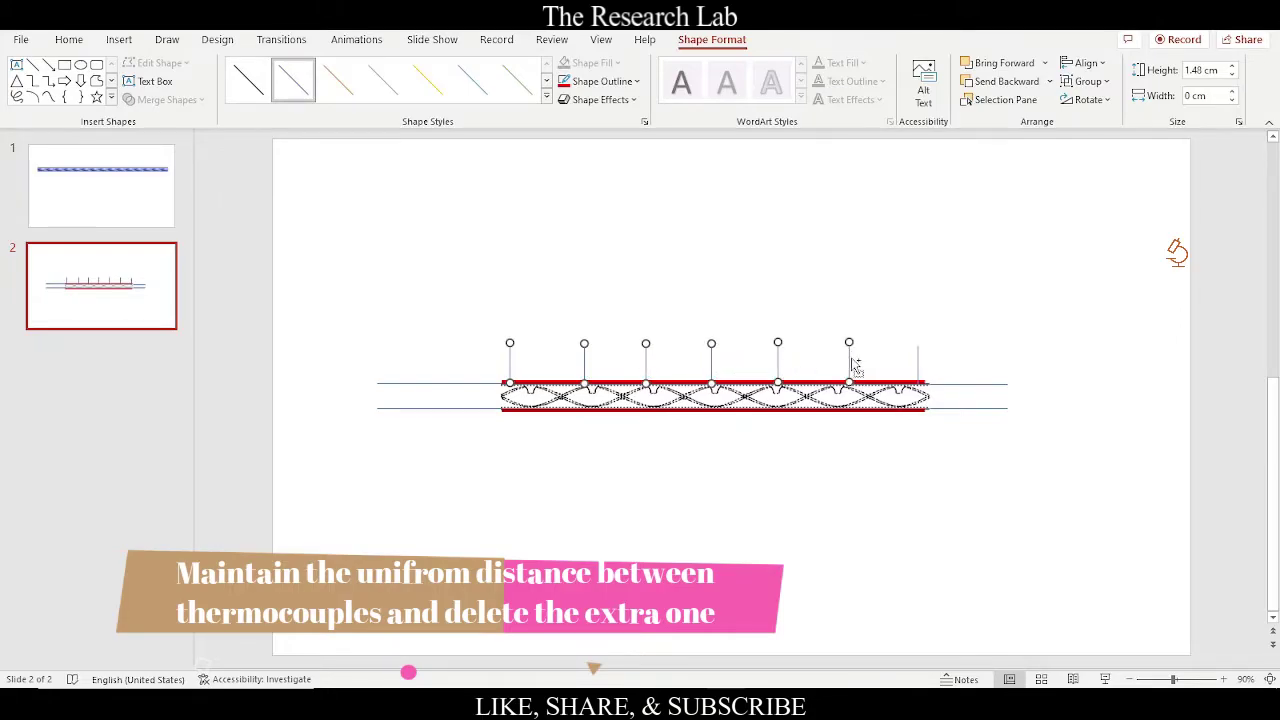
{"action": "left_click", "coordinate": [918, 366], "text": "shift"}
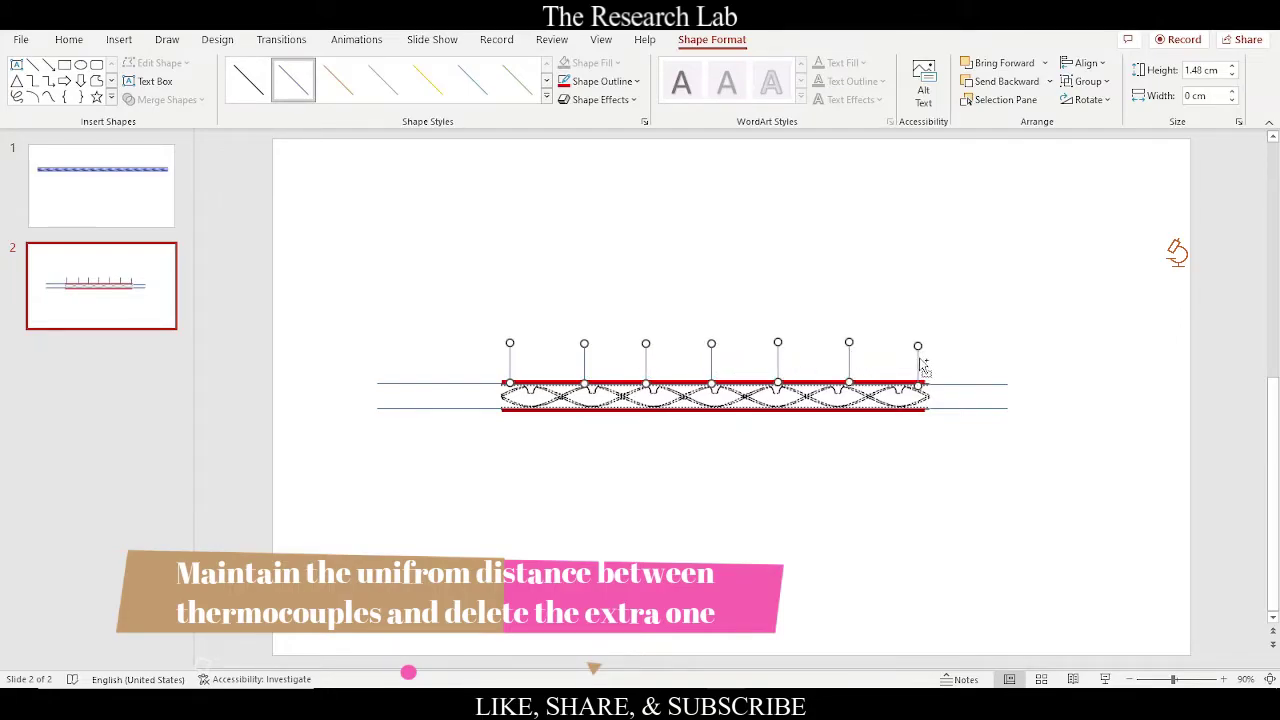
{"action": "left_click", "coordinate": [636, 81]}
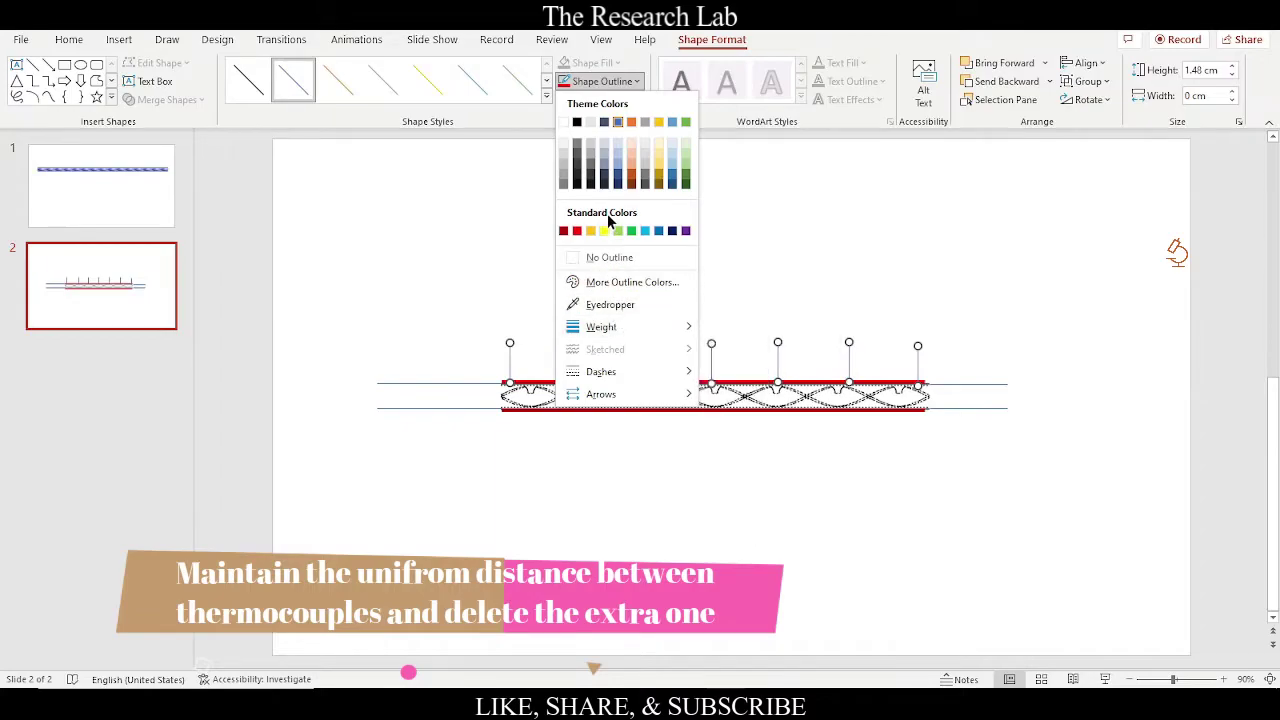
Step: Recolour the seven thermocouple lines dark blue from the More Outline Colors Standard palette
{"action": "mouse_move", "coordinate": [601, 330]}
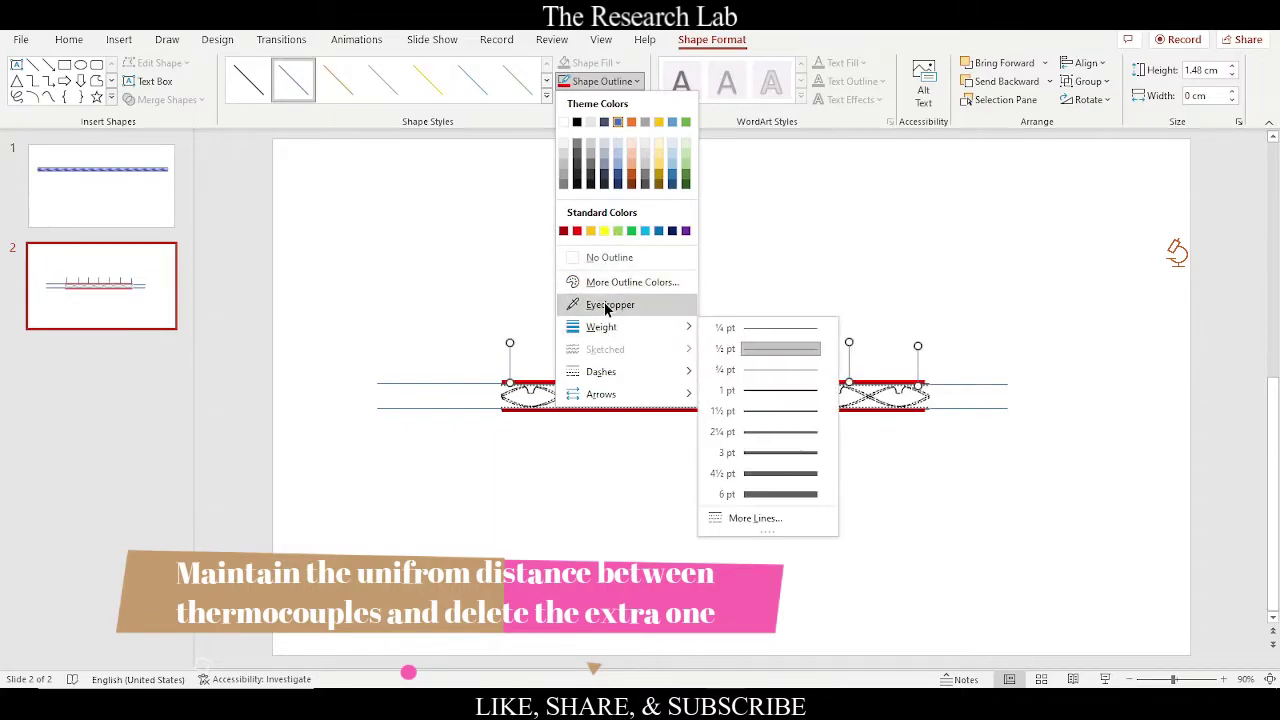
{"action": "left_click", "coordinate": [612, 282]}
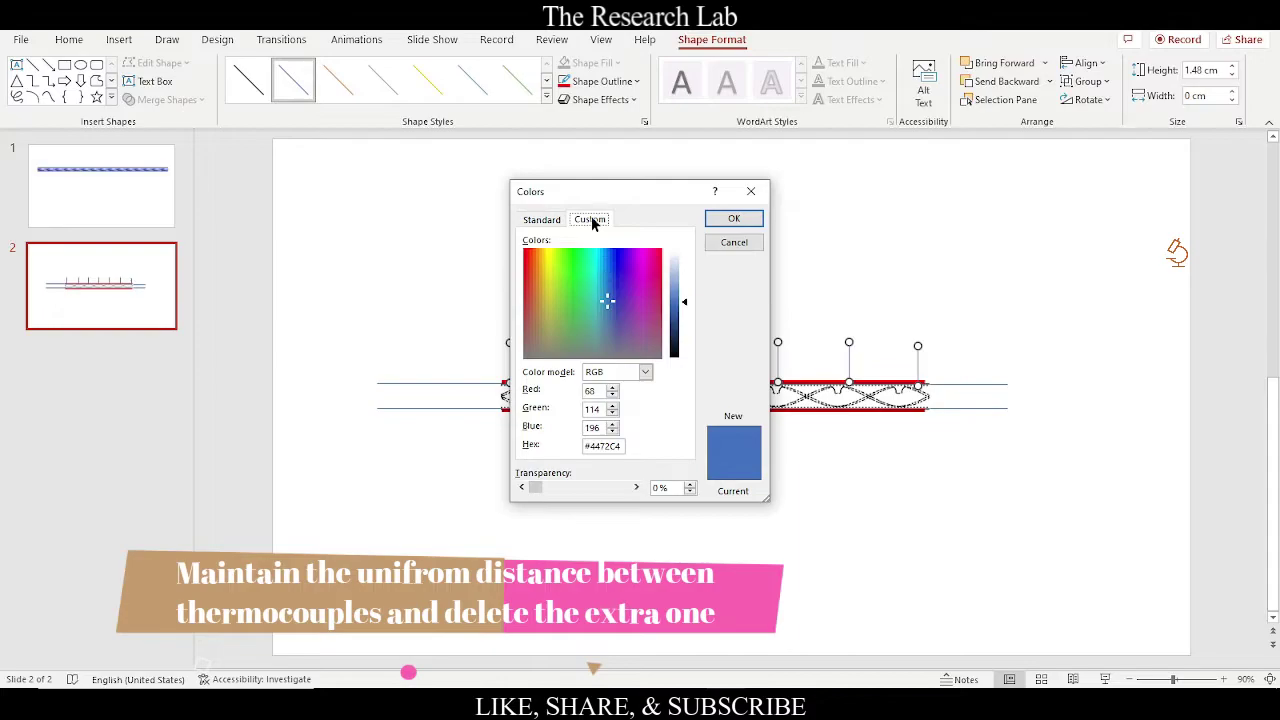
{"action": "left_click", "coordinate": [545, 220]}
{"action": "left_click", "coordinate": [620, 258]}
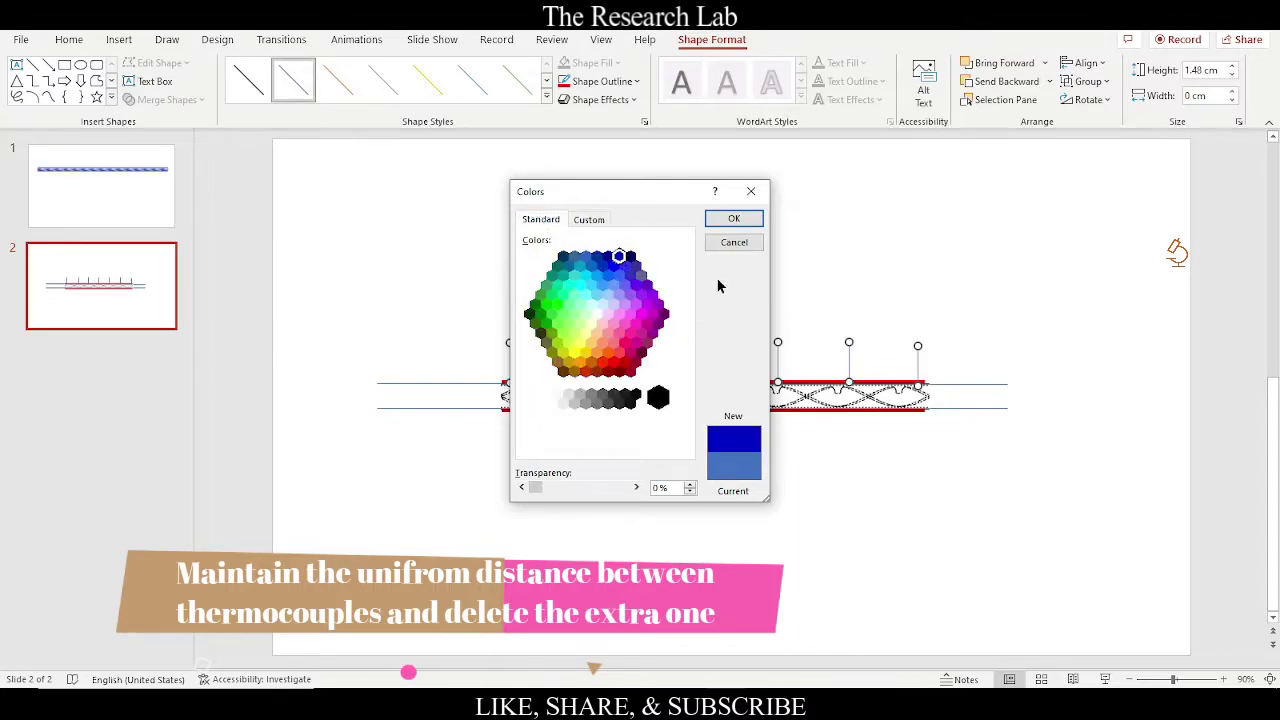
{"action": "left_click", "coordinate": [733, 218]}
{"action": "left_click", "coordinate": [1035, 309]}
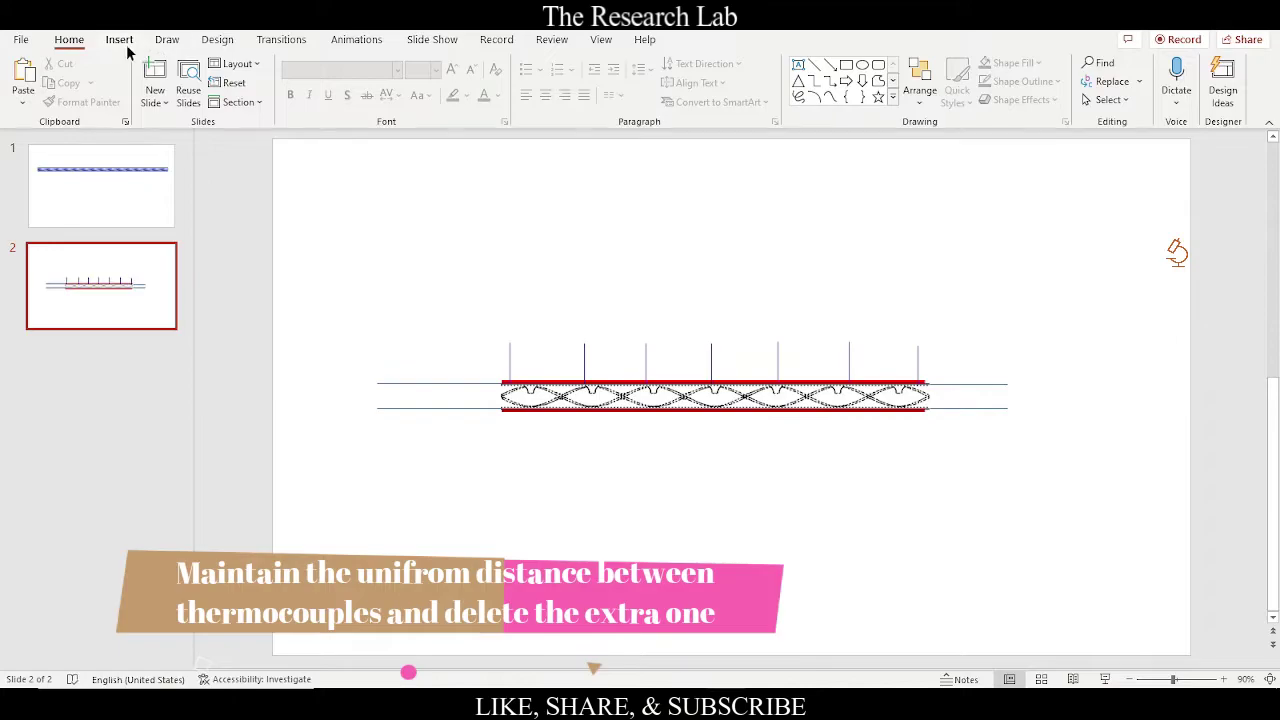
Step: Draw a horizontal line across the thermocouple tops and nudge it up slightly
{"action": "left_click", "coordinate": [121, 42]}
{"action": "left_click", "coordinate": [289, 95]}
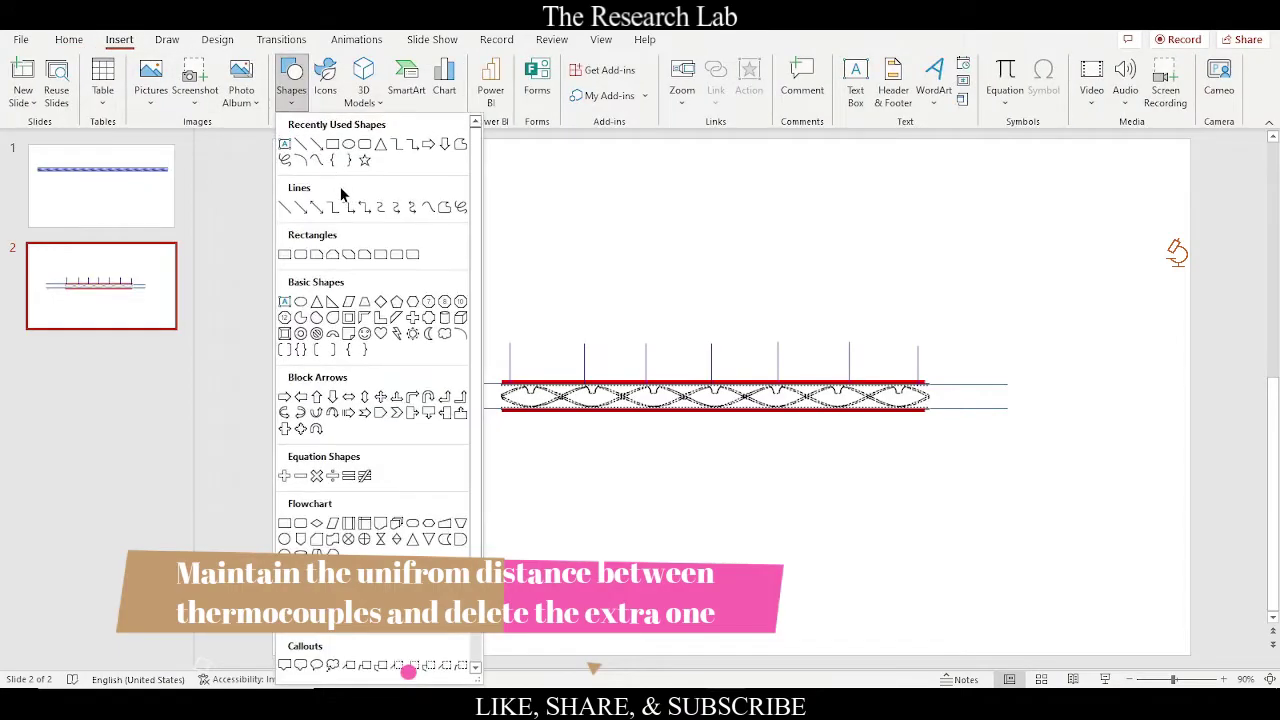
{"action": "left_click", "coordinate": [301, 144]}
{"action": "left_click_drag", "start_coordinate": [599, 345], "coordinate": [918, 346]}
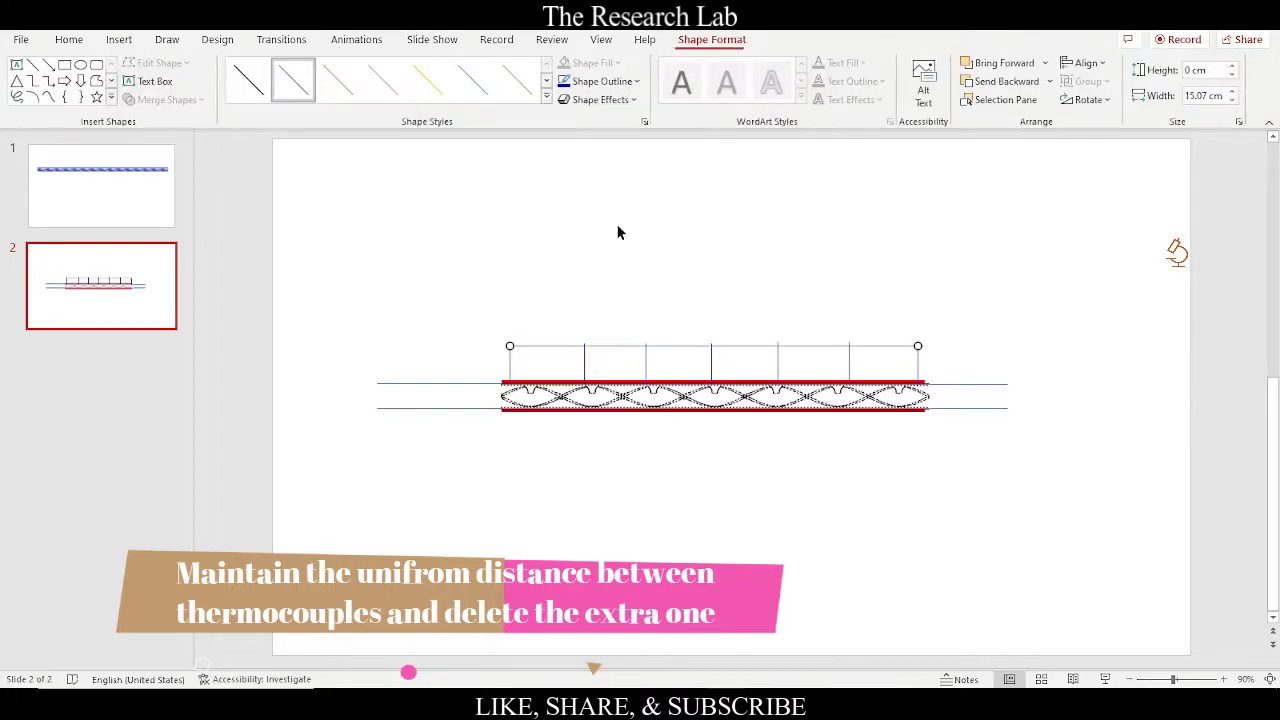
{"action": "left_click", "coordinate": [1070, 315]}
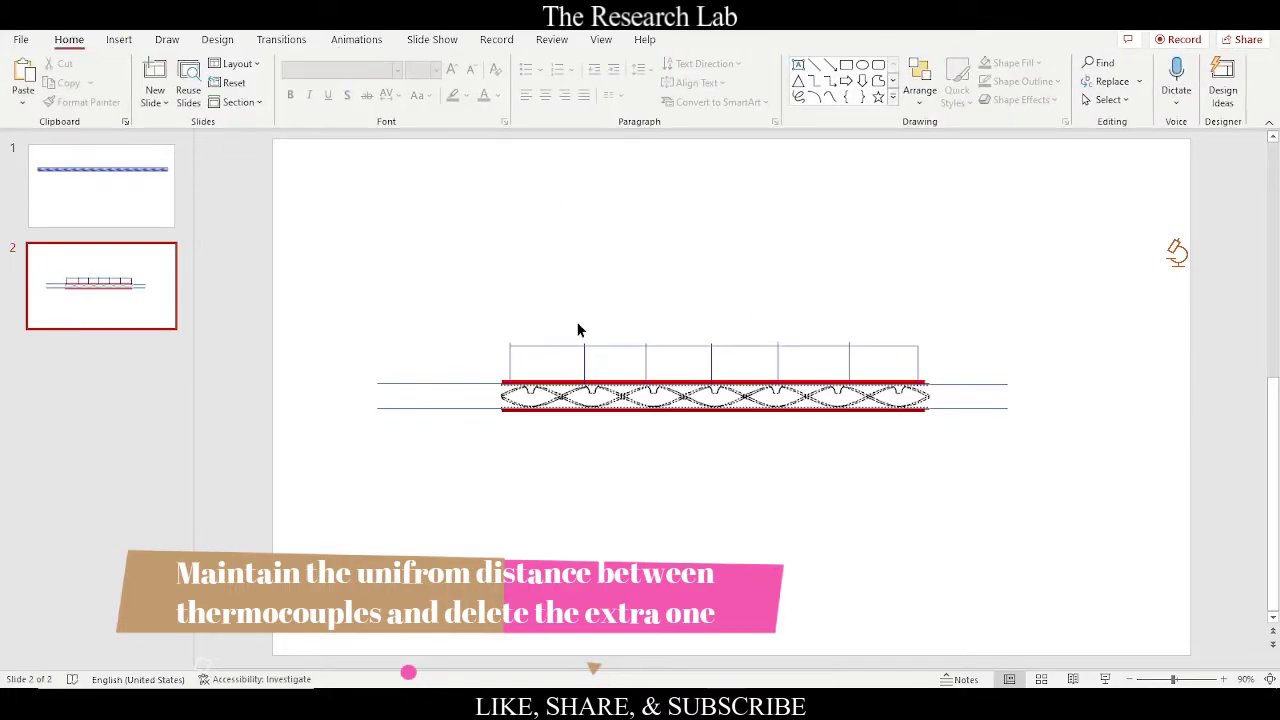
{"action": "left_click", "coordinate": [619, 346]}
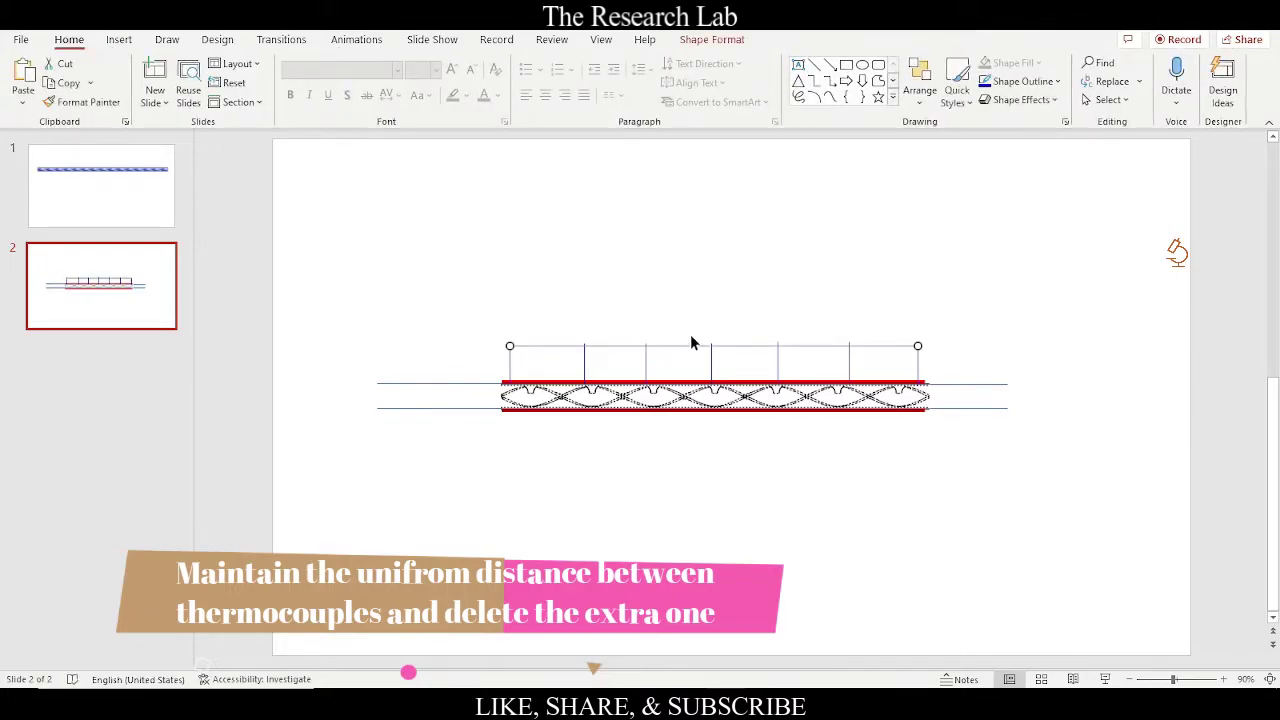
{"action": "key", "text": "ctrl+Up"}
{"action": "left_click", "coordinate": [1010, 318]}
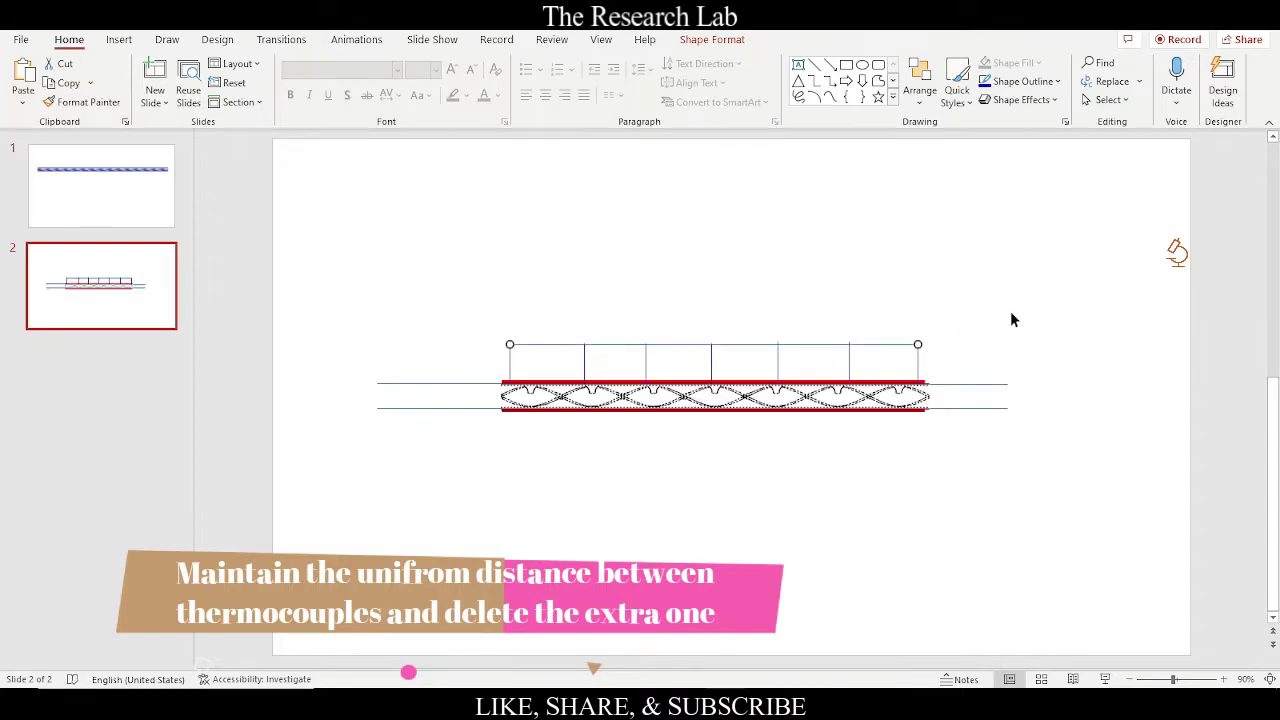
Step: Check the thermocouple lines' alignment with the new horizontal line
{"action": "left_click", "coordinate": [919, 366]}
{"action": "left_click", "coordinate": [1061, 355]}
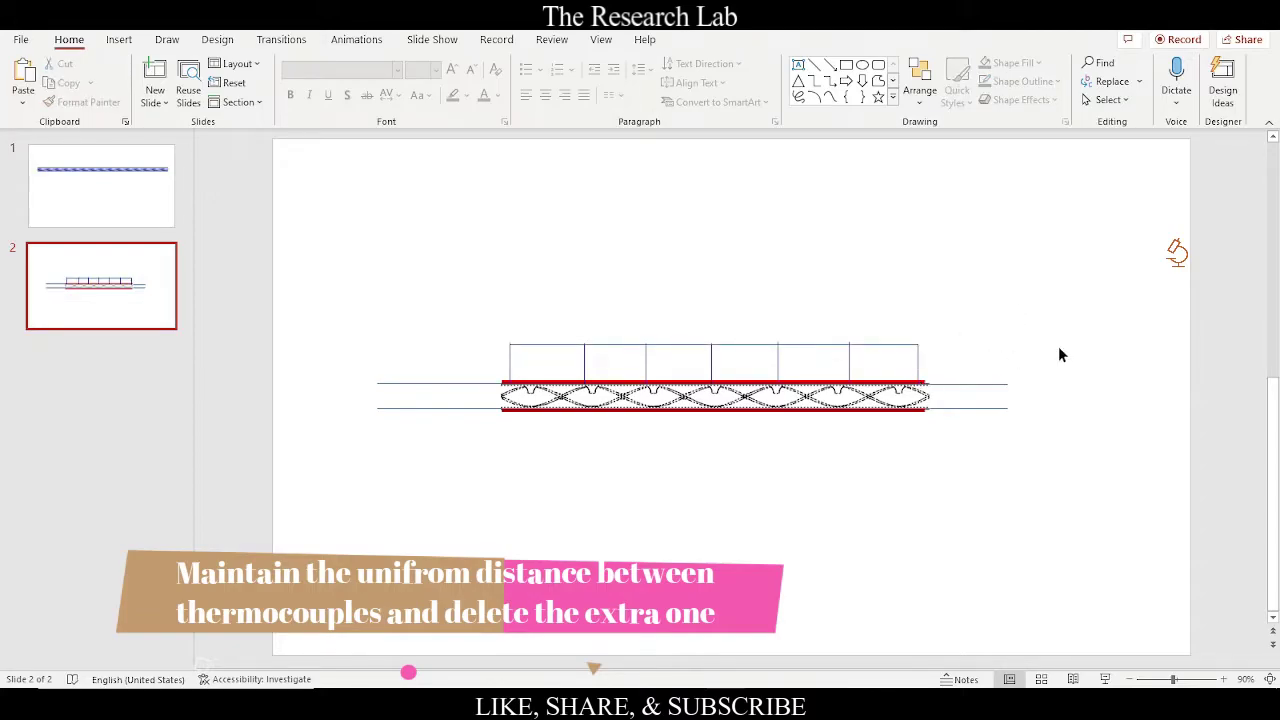
{"action": "left_click", "coordinate": [848, 364]}
{"action": "left_click", "coordinate": [957, 364]}
{"action": "left_click", "coordinate": [777, 362]}
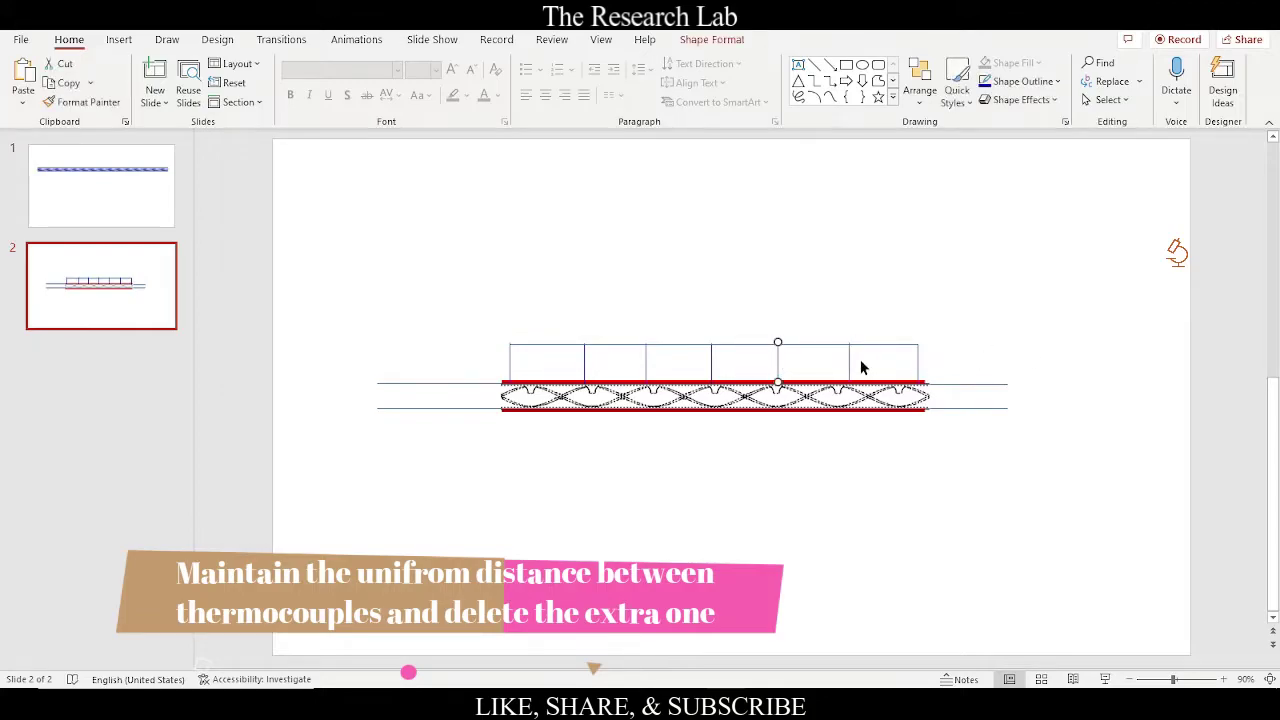
{"action": "left_click", "coordinate": [982, 353]}
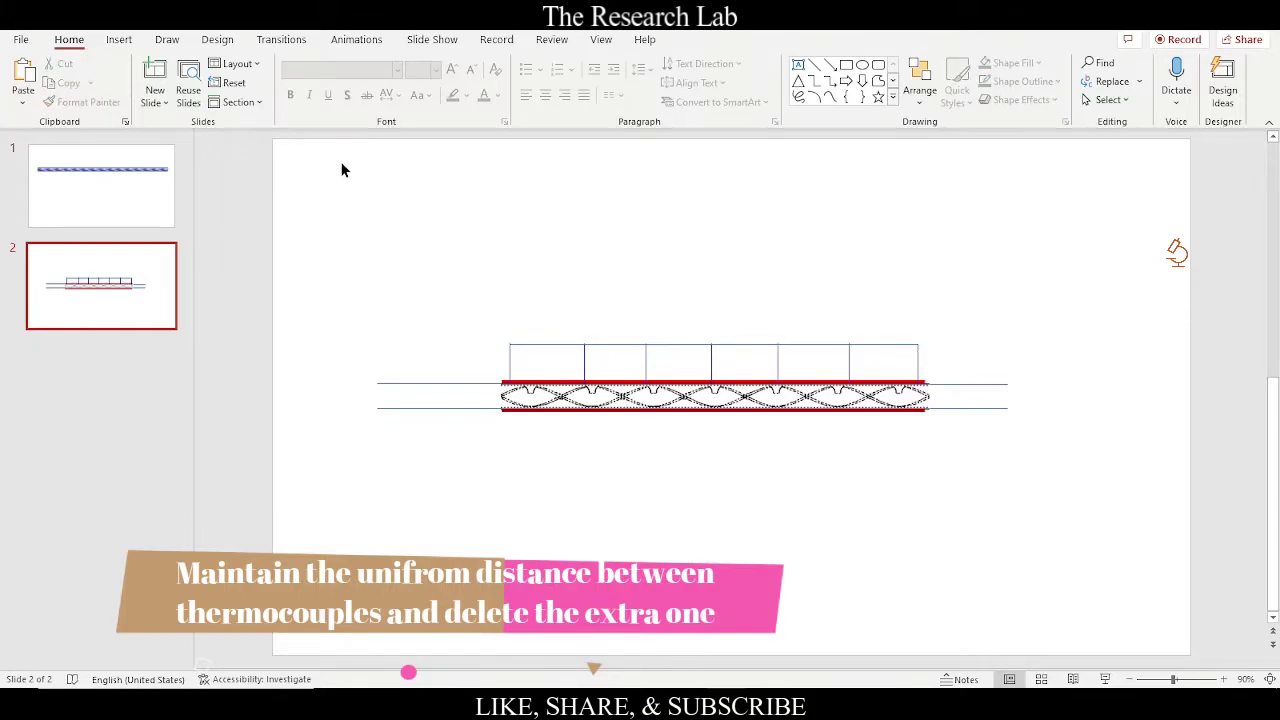
Step: Draw a short vertical thermocouple lead rising from the middle of the box
{"action": "left_click", "coordinate": [119, 40]}
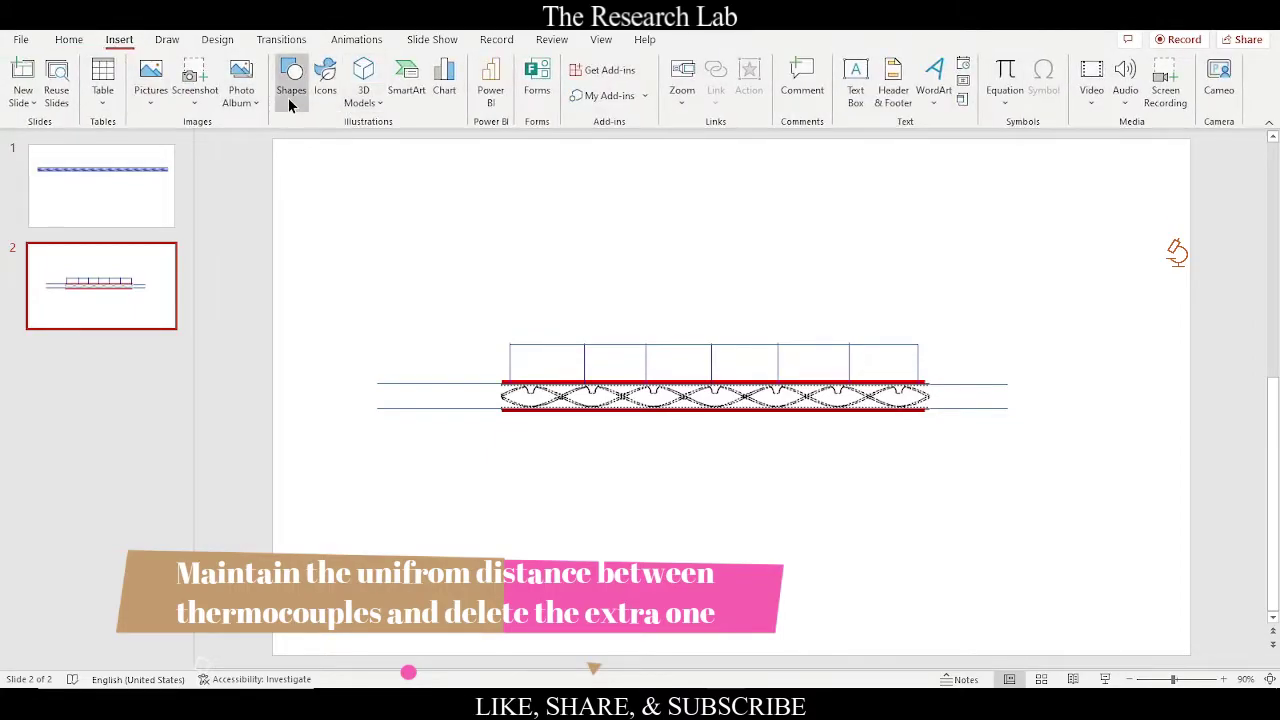
{"action": "left_click", "coordinate": [291, 85]}
{"action": "left_click", "coordinate": [313, 162]}
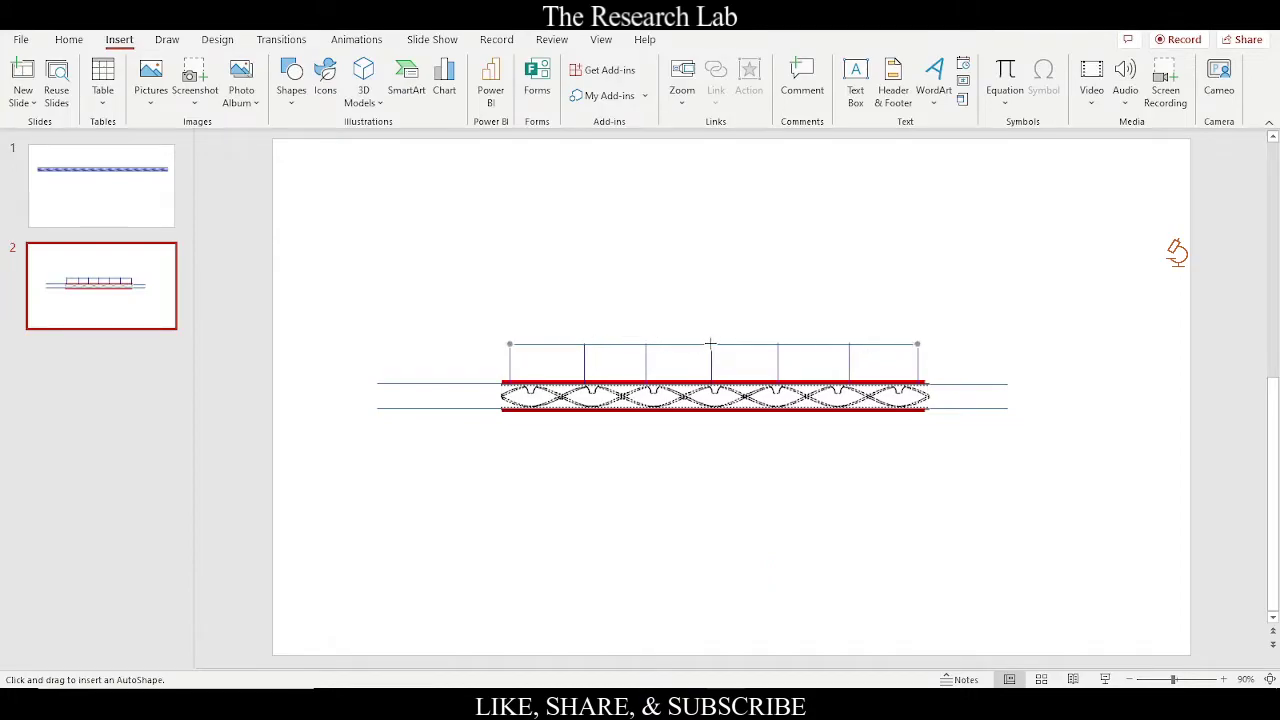
{"action": "left_click_drag", "start_coordinate": [708, 278], "coordinate": [710, 276]}
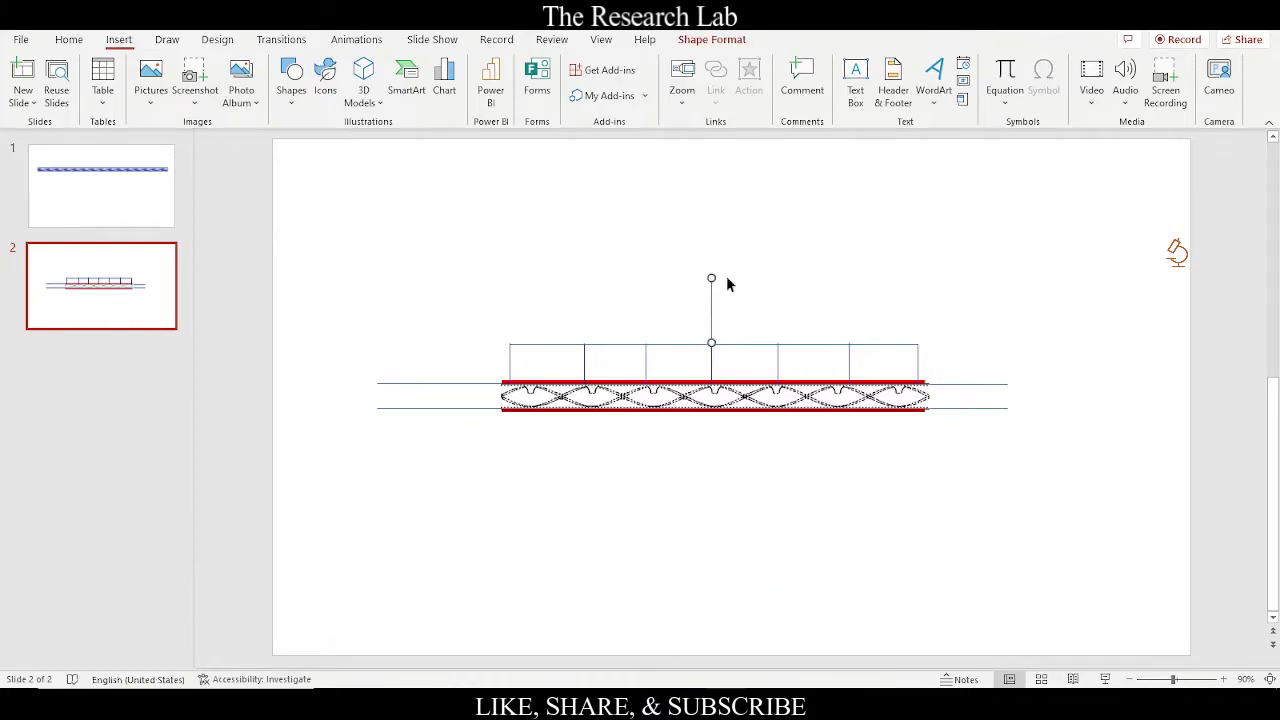
{"action": "left_click", "coordinate": [849, 286]}
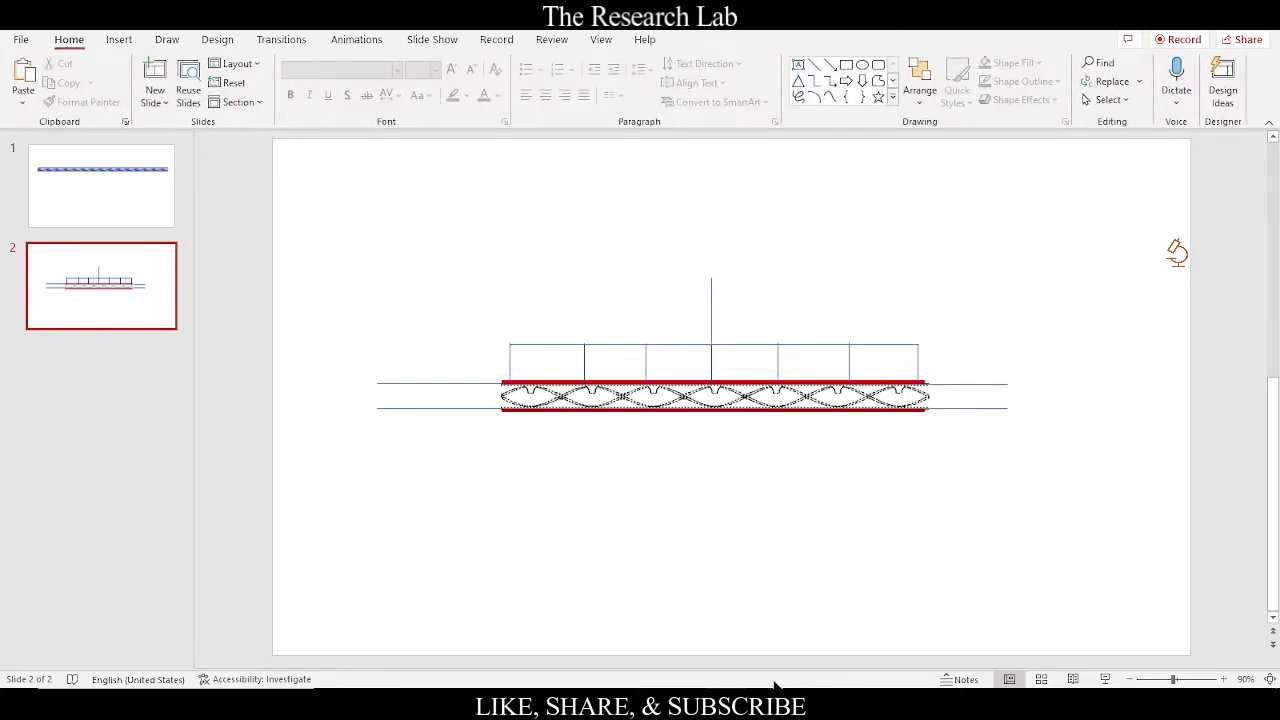
{"action": "key", "text": "alt+Tab"}
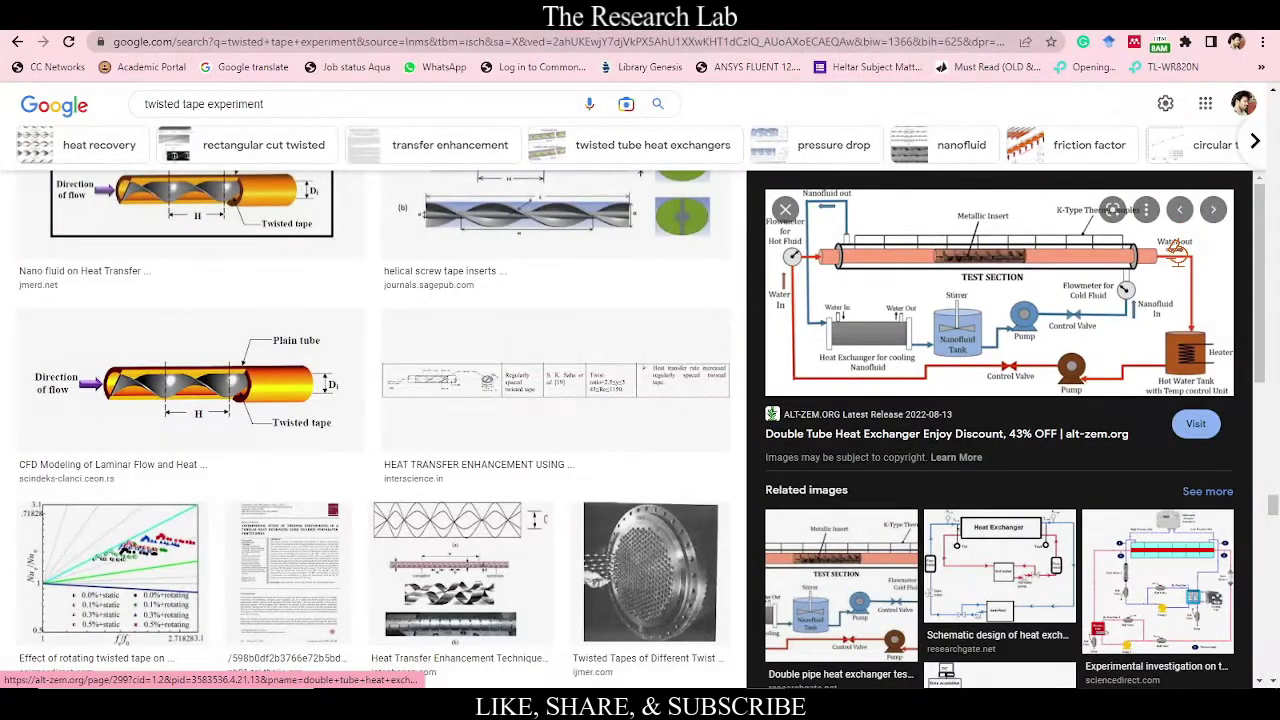
Step: Add a 'Thermocouple' text box beside the vertical lead
{"action": "key", "text": "alt+Tab"}
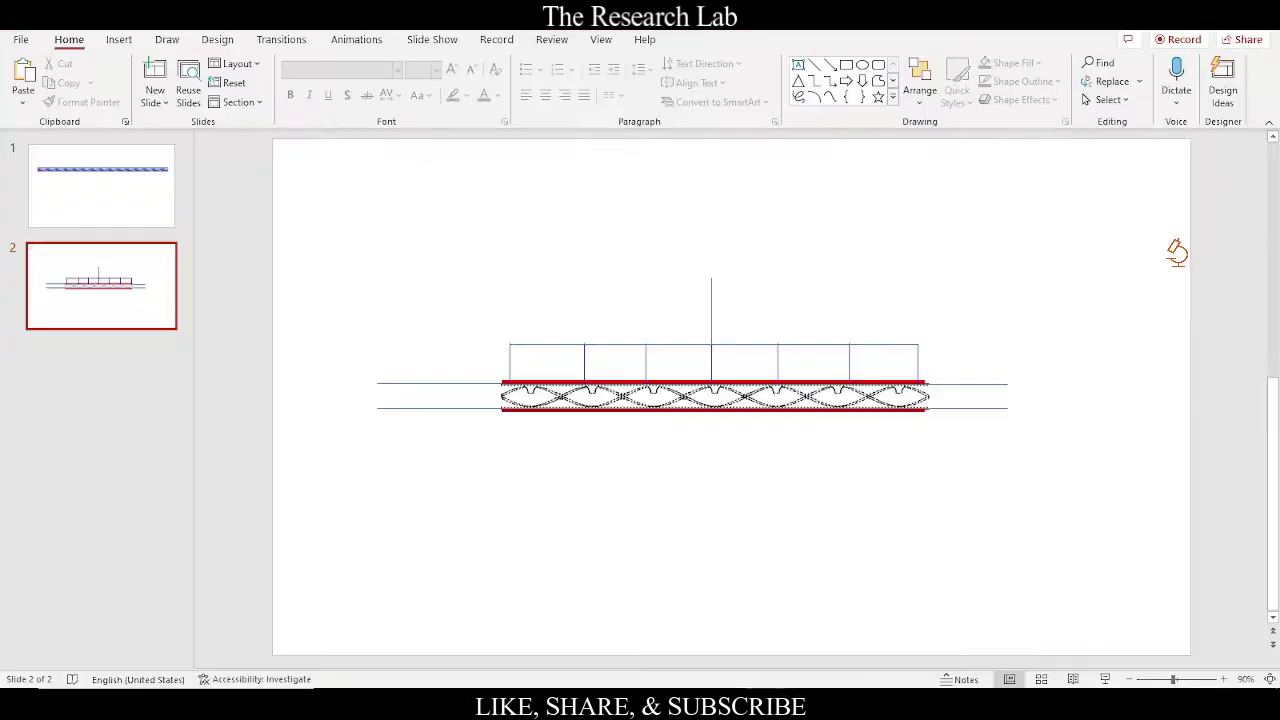
{"action": "left_click", "coordinate": [115, 42]}
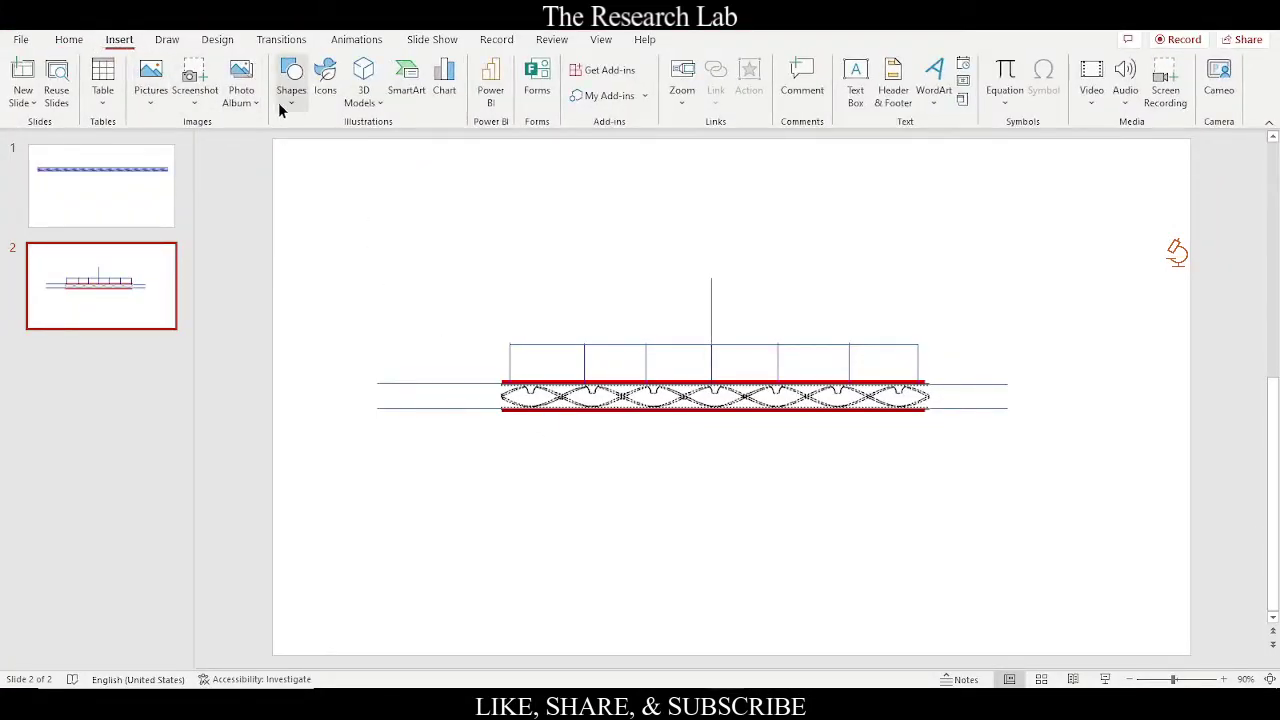
{"action": "left_click", "coordinate": [855, 80]}
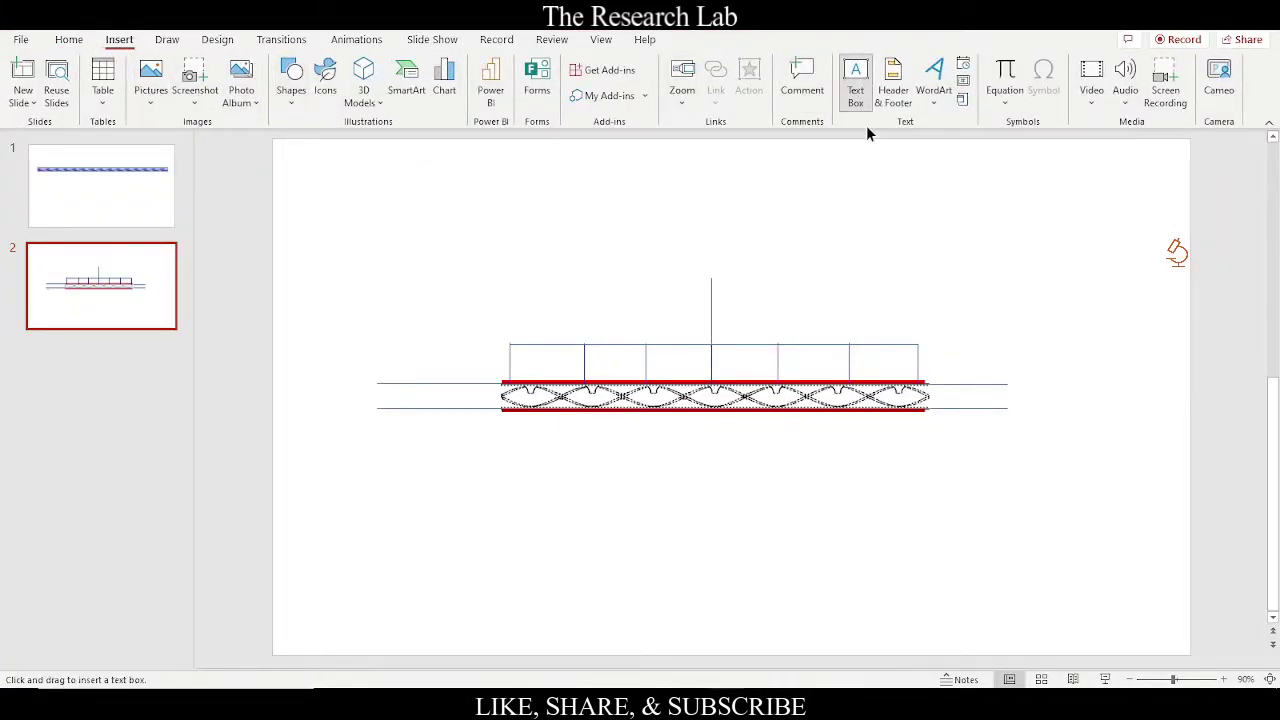
{"action": "left_click", "coordinate": [735, 302]}
{"action": "type", "text": "Th"}
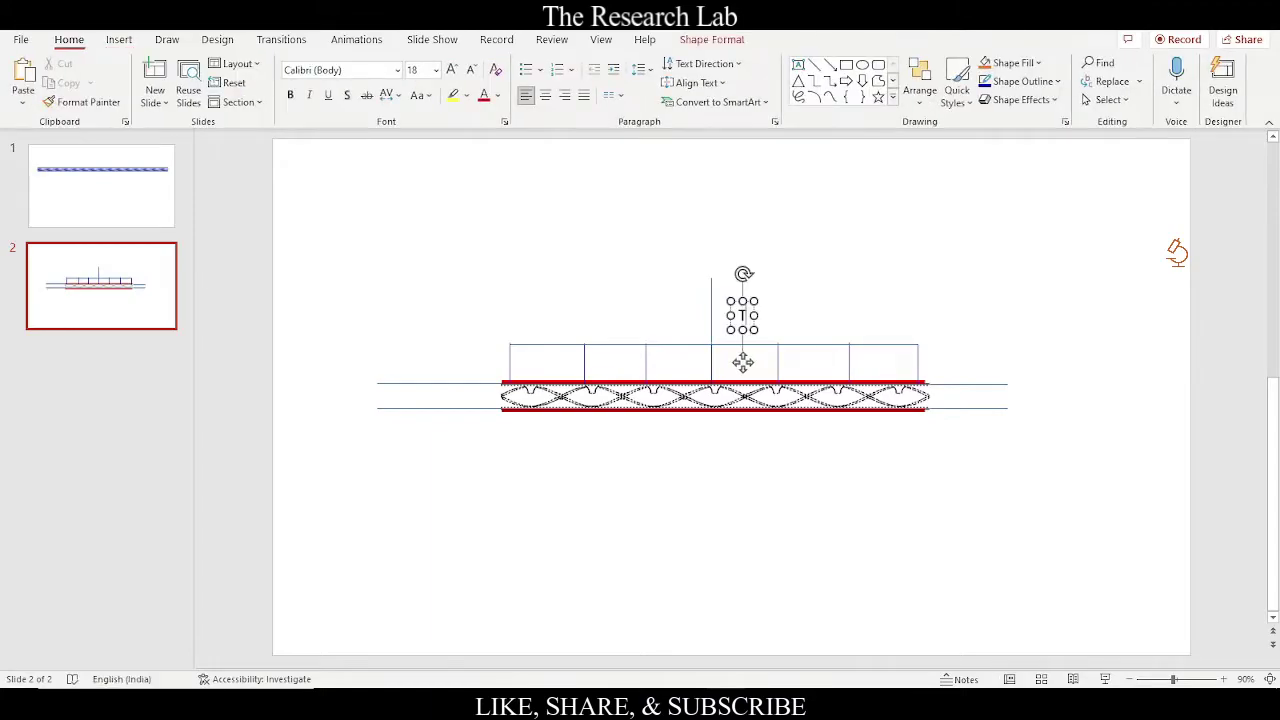
{"action": "type", "text": "ermoc"}
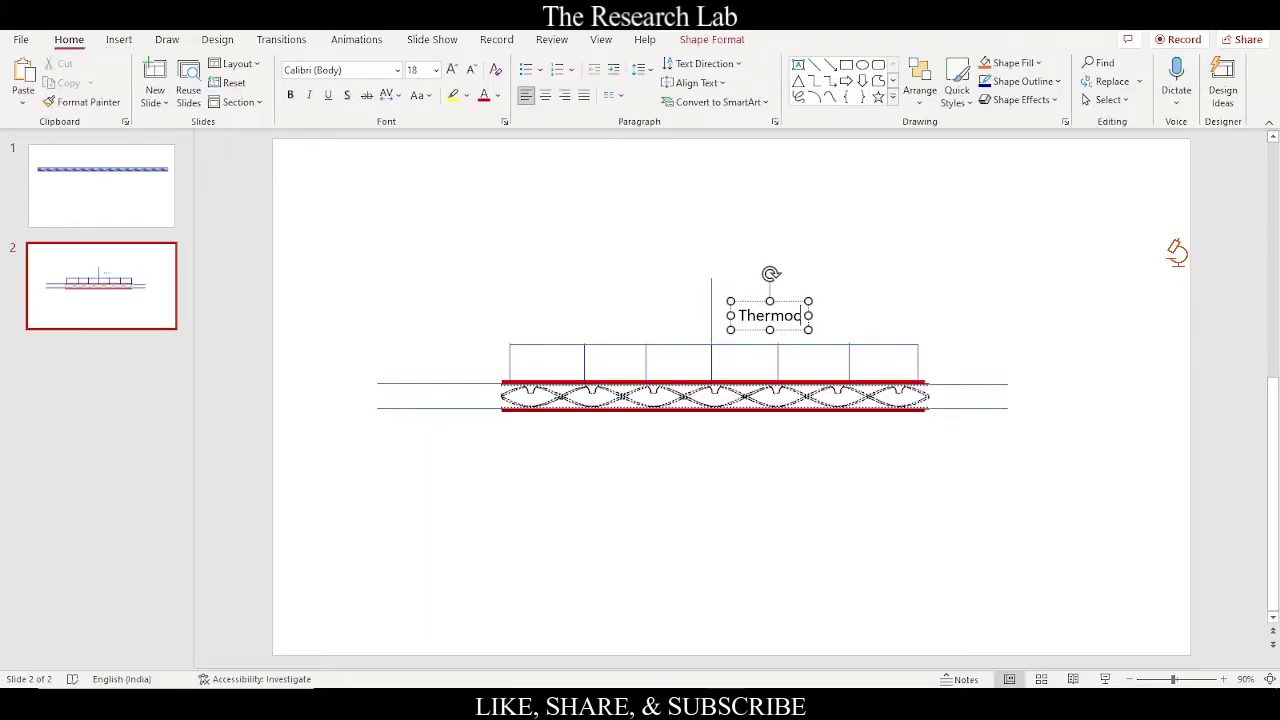
{"action": "type", "text": "oupl"}
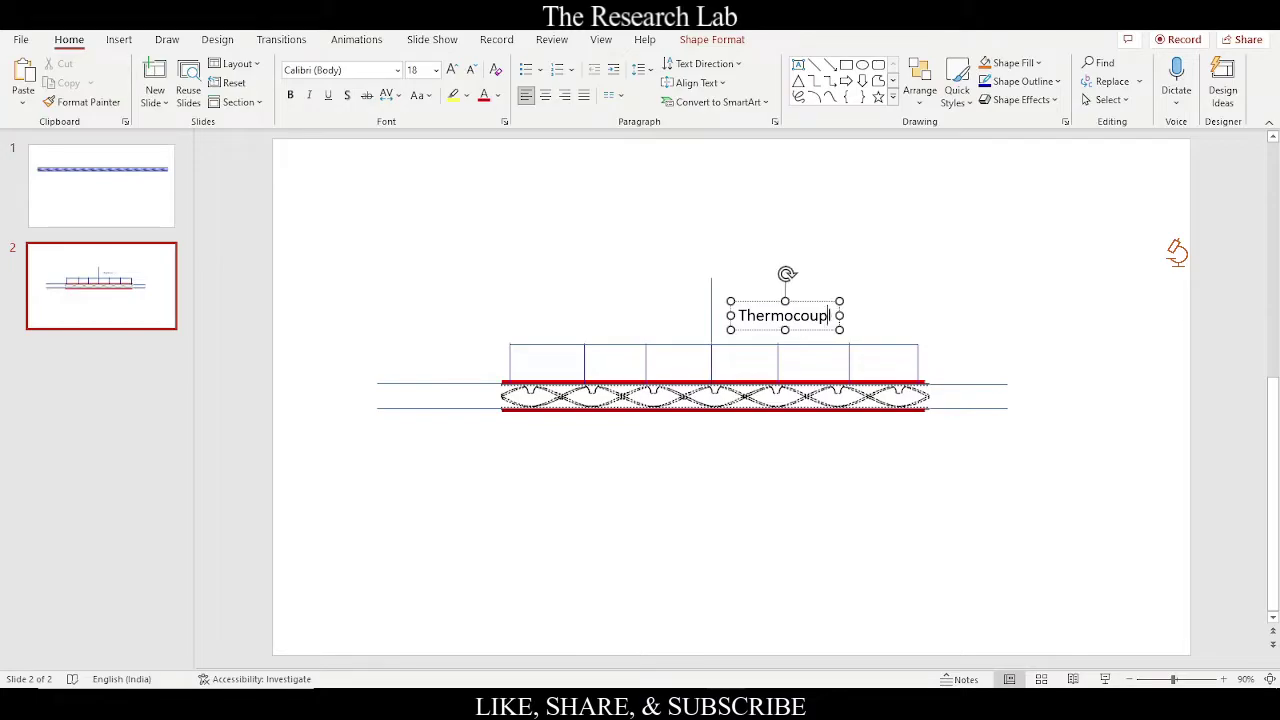
{"action": "type", "text": "e"}
{"action": "left_click", "coordinate": [1013, 305]}
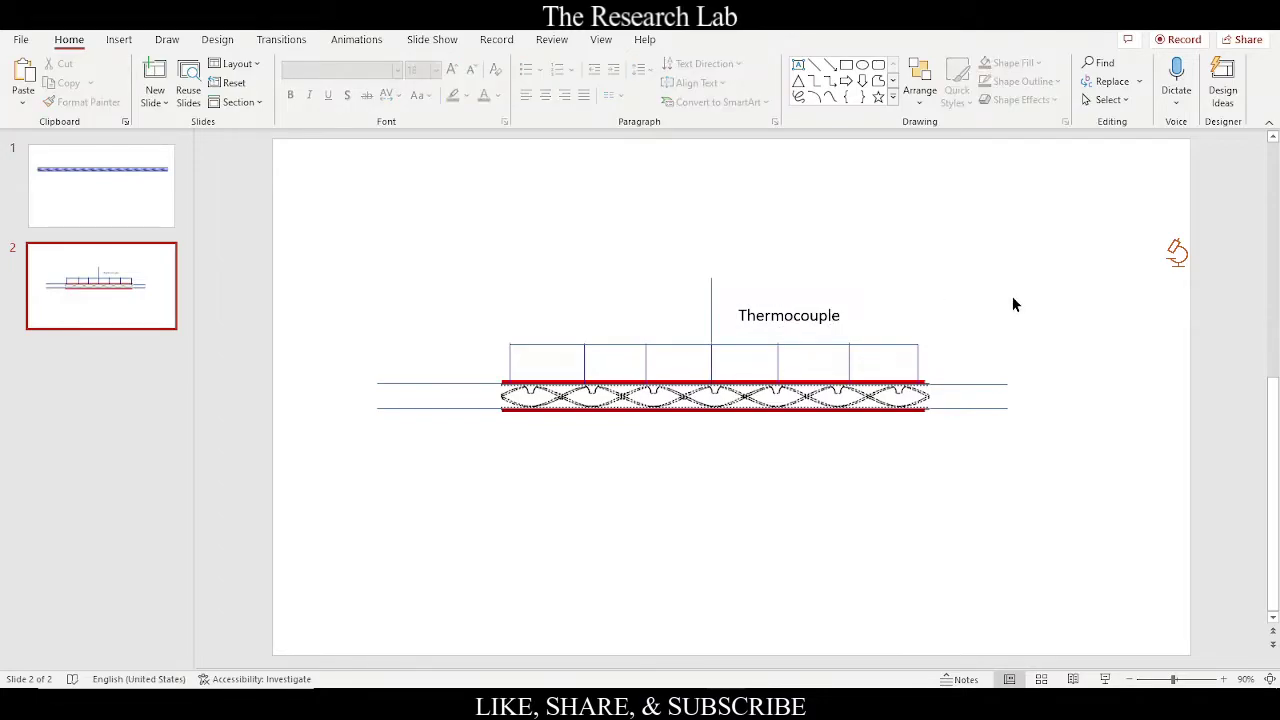
{"action": "left_click", "coordinate": [788, 318]}
{"action": "left_click_drag", "start_coordinate": [813, 305], "coordinate": [793, 315]}
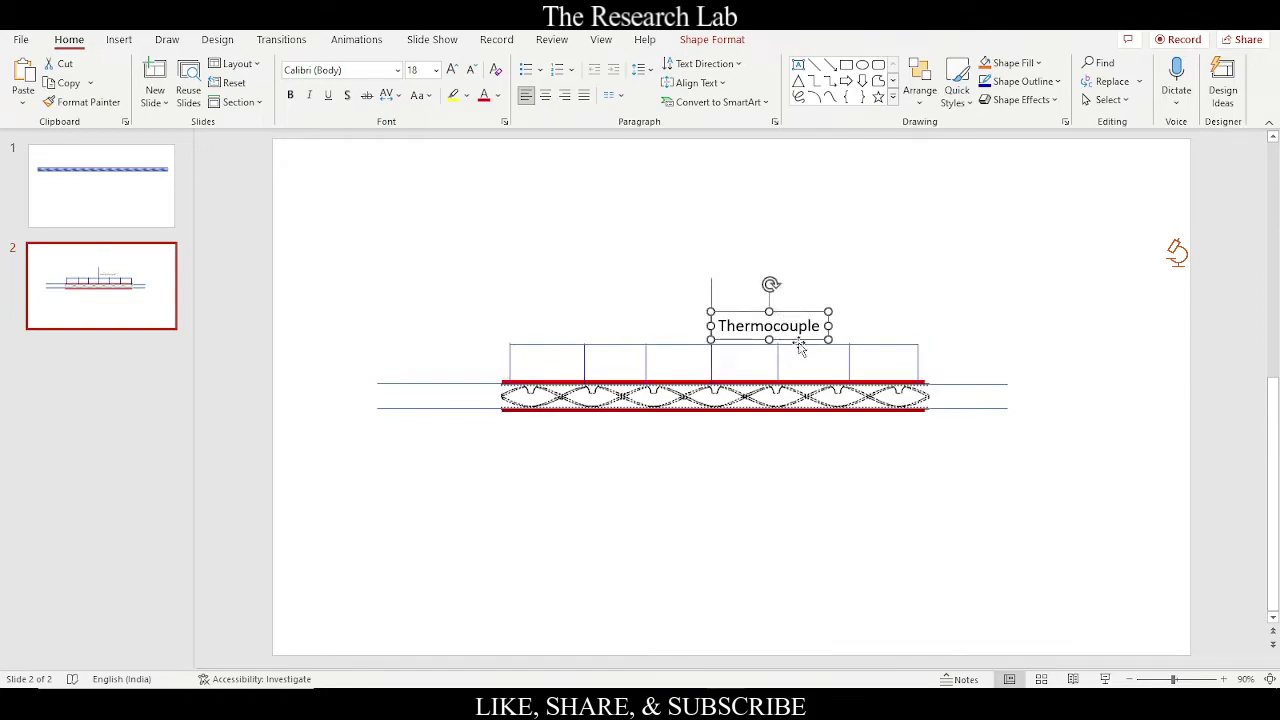
Step: Copy the label below the tube and retype its text as the Heating coil label
{"action": "mouse_move", "coordinate": [800, 345]}
{"action": "left_mouse_down"}
{"action": "mouse_move", "coordinate": [788, 460]}
{"action": "mouse_move", "coordinate": [766, 452]}
{"action": "left_mouse_up"}
{"action": "double_click", "coordinate": [767, 450]}
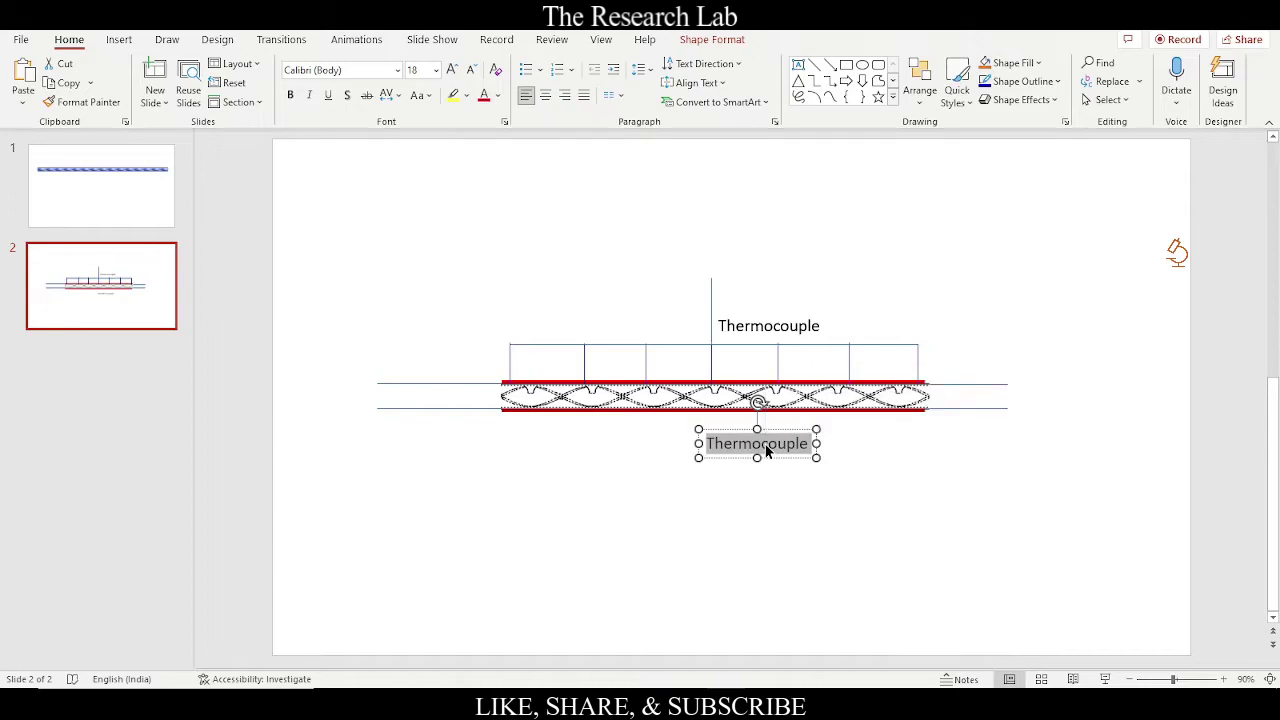
{"action": "key", "text": "Delete"}
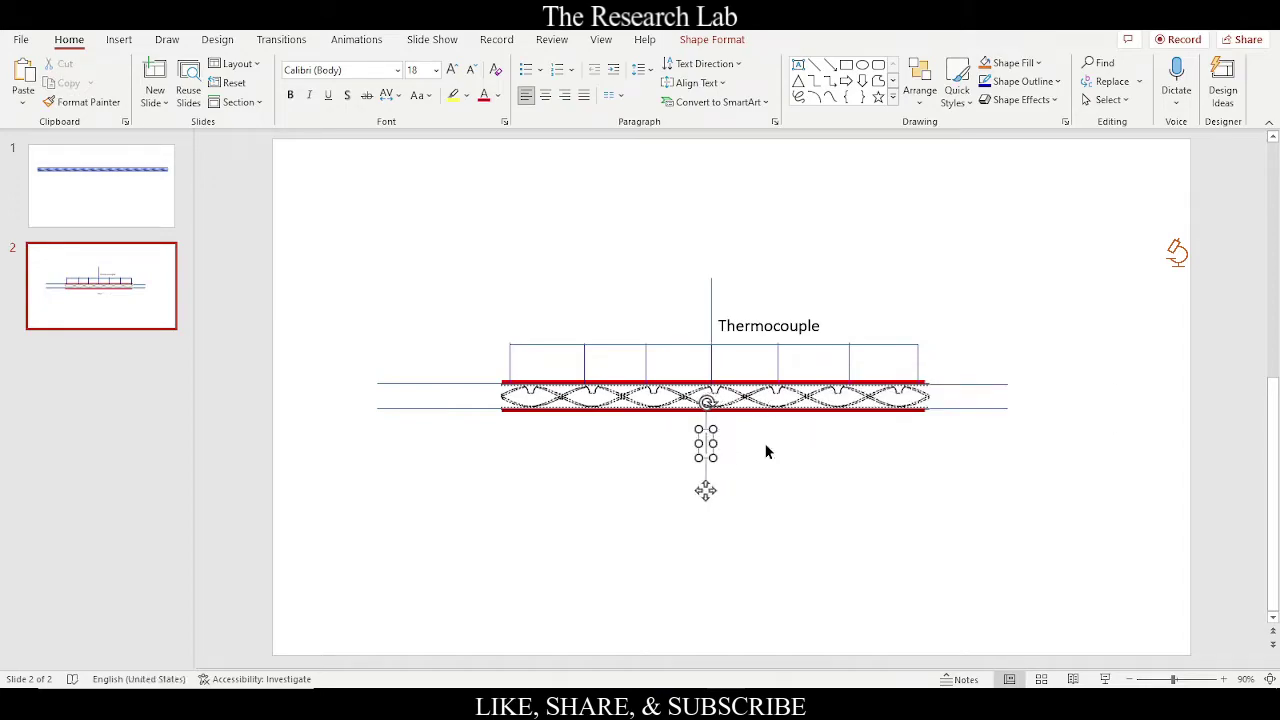
{"action": "type", "text": "Heat"}
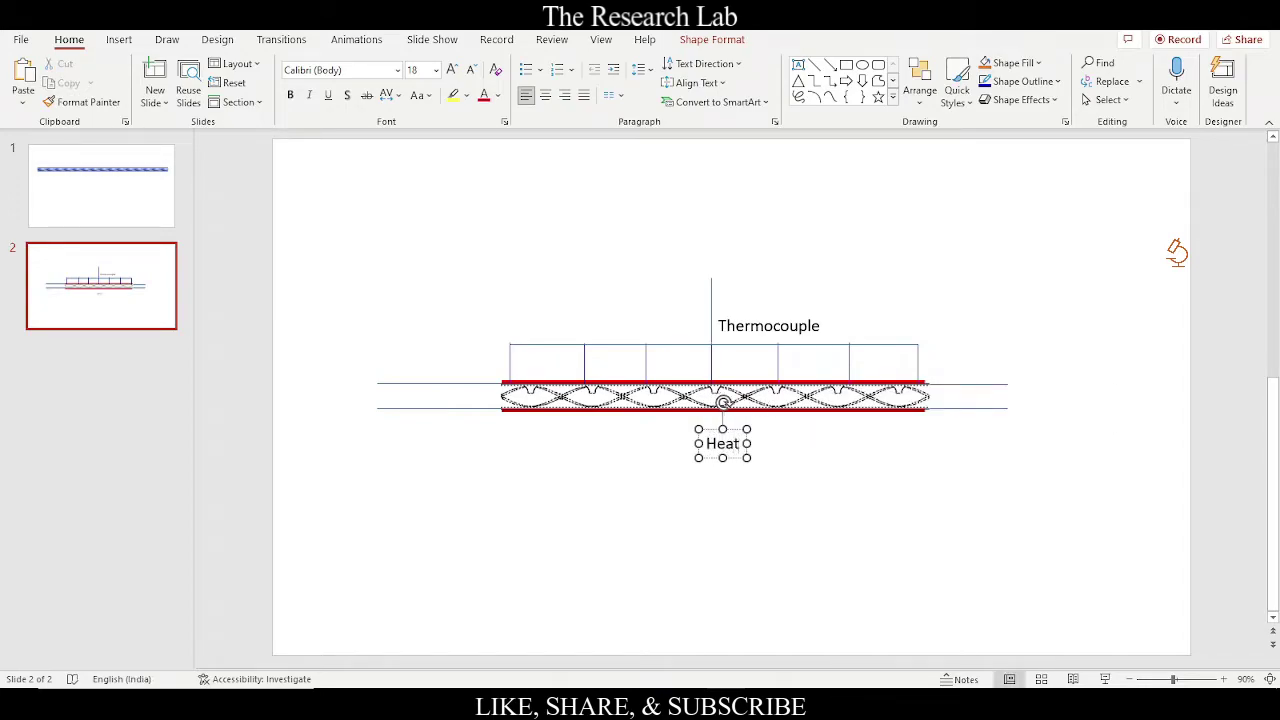
{"action": "type", "text": "ing"}
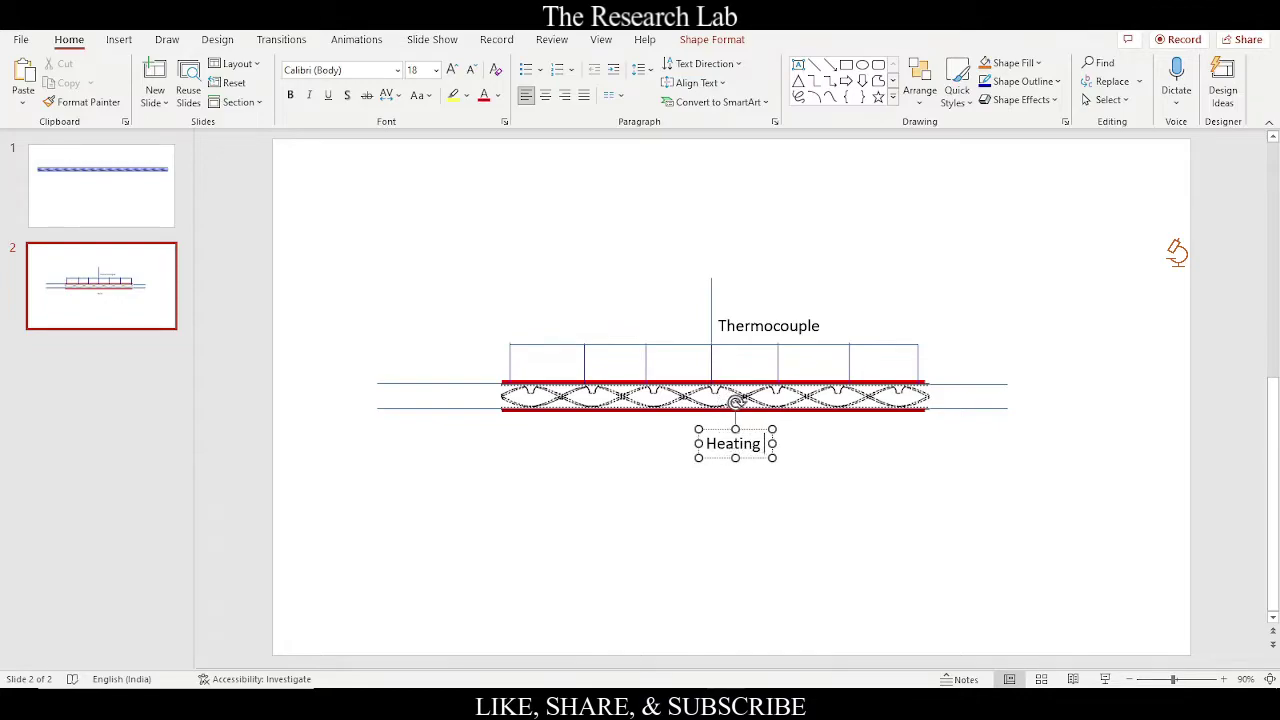
{"action": "type", "text": " d"}
{"action": "type", "text": "oil"}
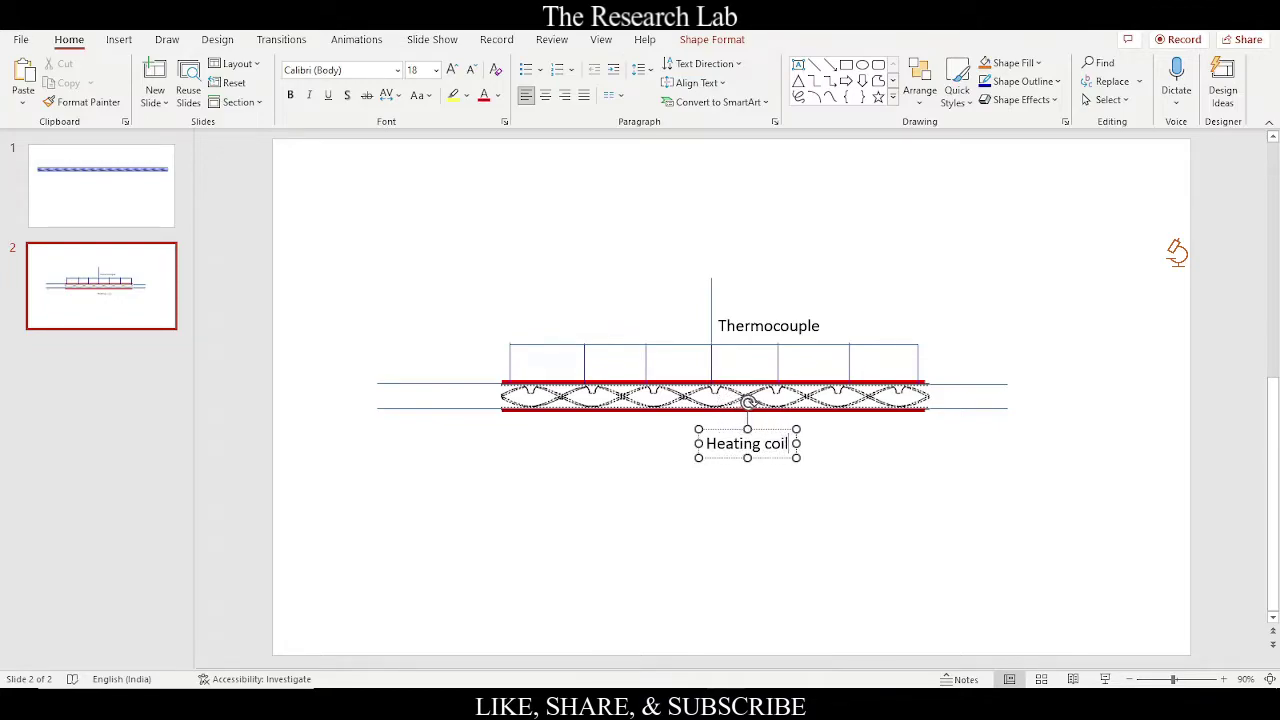
{"action": "left_click", "coordinate": [822, 518]}
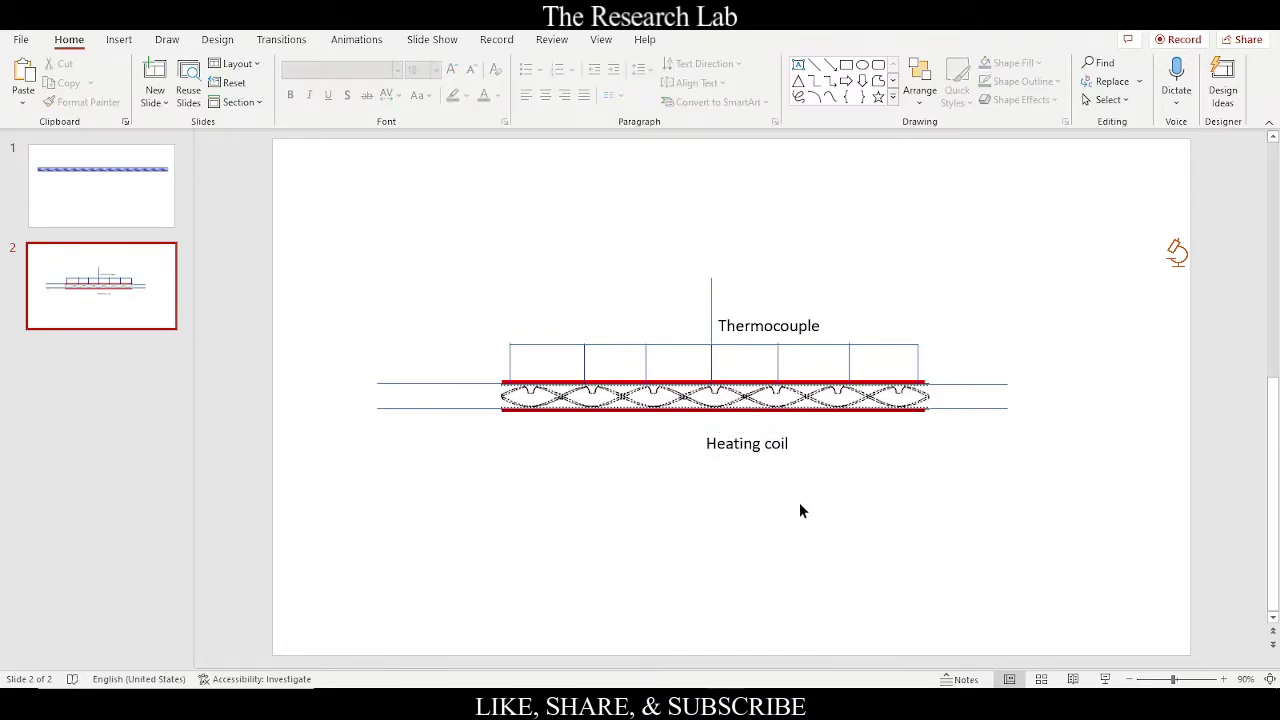
Step: Draw a short line from the tube toward the Heating coil label and reposition the label
{"action": "left_click", "coordinate": [119, 40]}
{"action": "left_click", "coordinate": [291, 80]}
{"action": "left_click", "coordinate": [318, 156]}
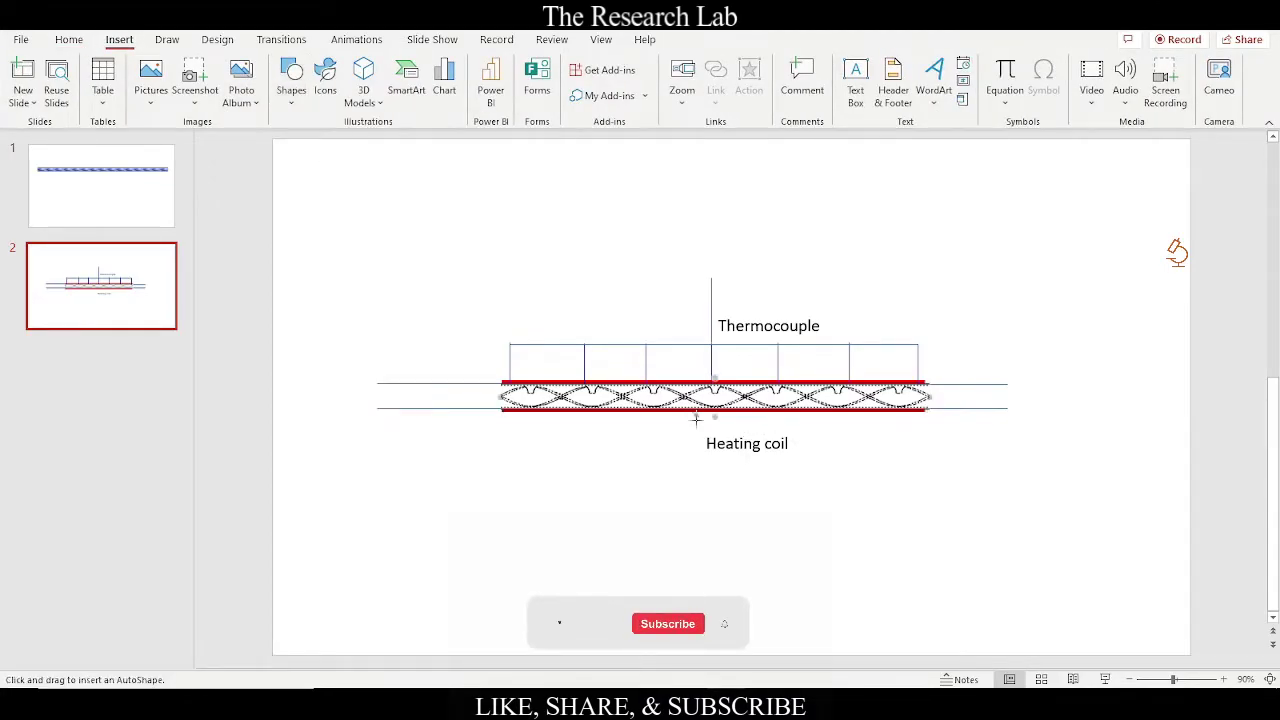
{"action": "left_click_drag", "start_coordinate": [690, 410], "coordinate": [702, 438]}
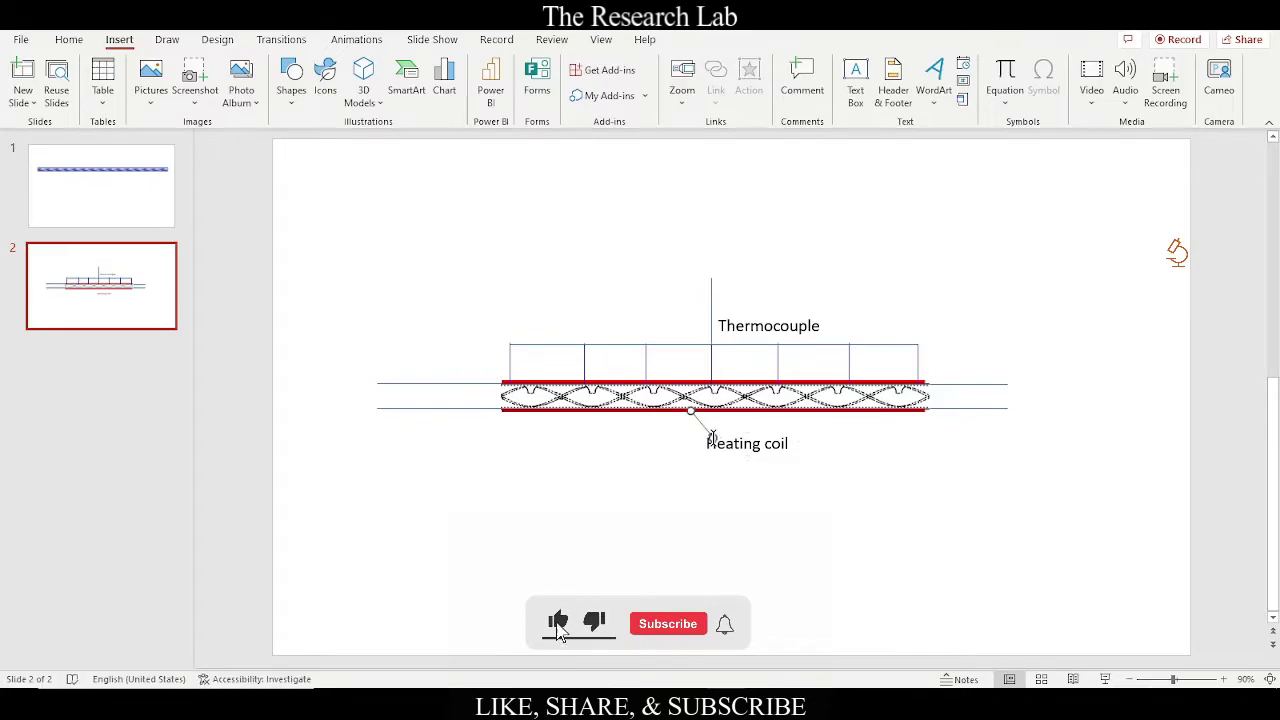
{"action": "left_click", "coordinate": [766, 458]}
{"action": "left_click_drag", "start_coordinate": [768, 459], "coordinate": [758, 475]}
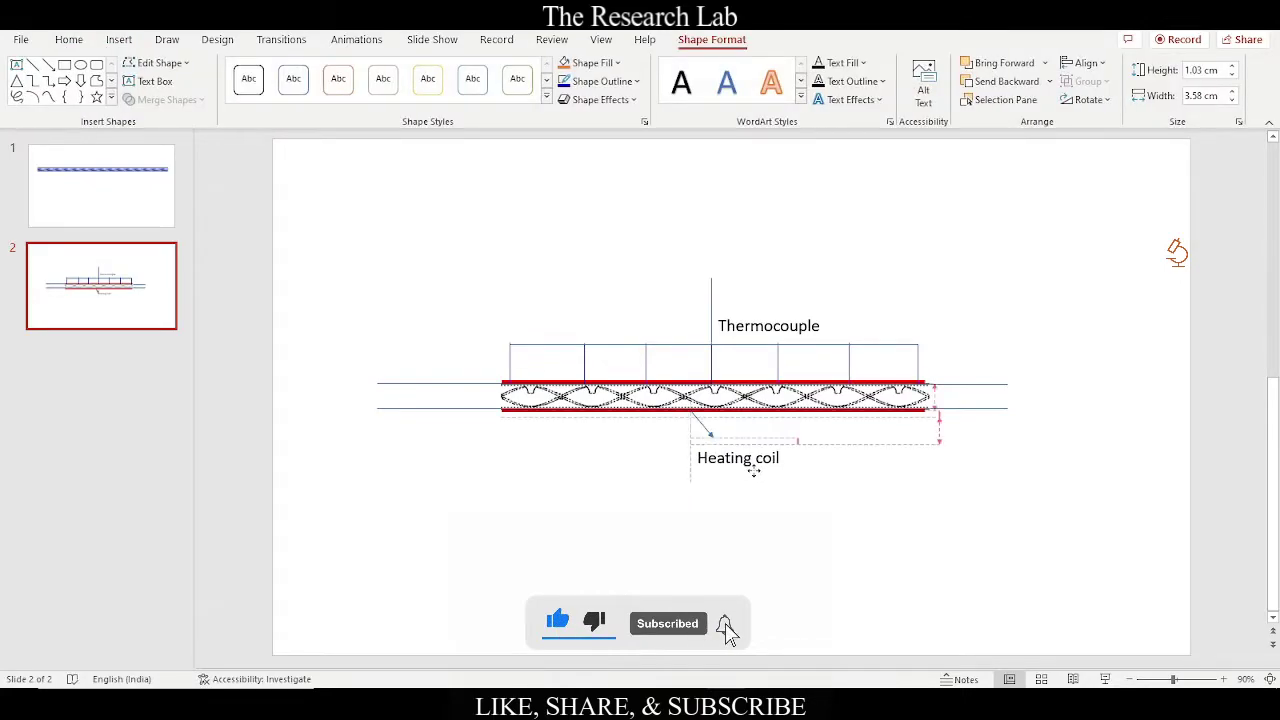
{"action": "left_click", "coordinate": [799, 463]}
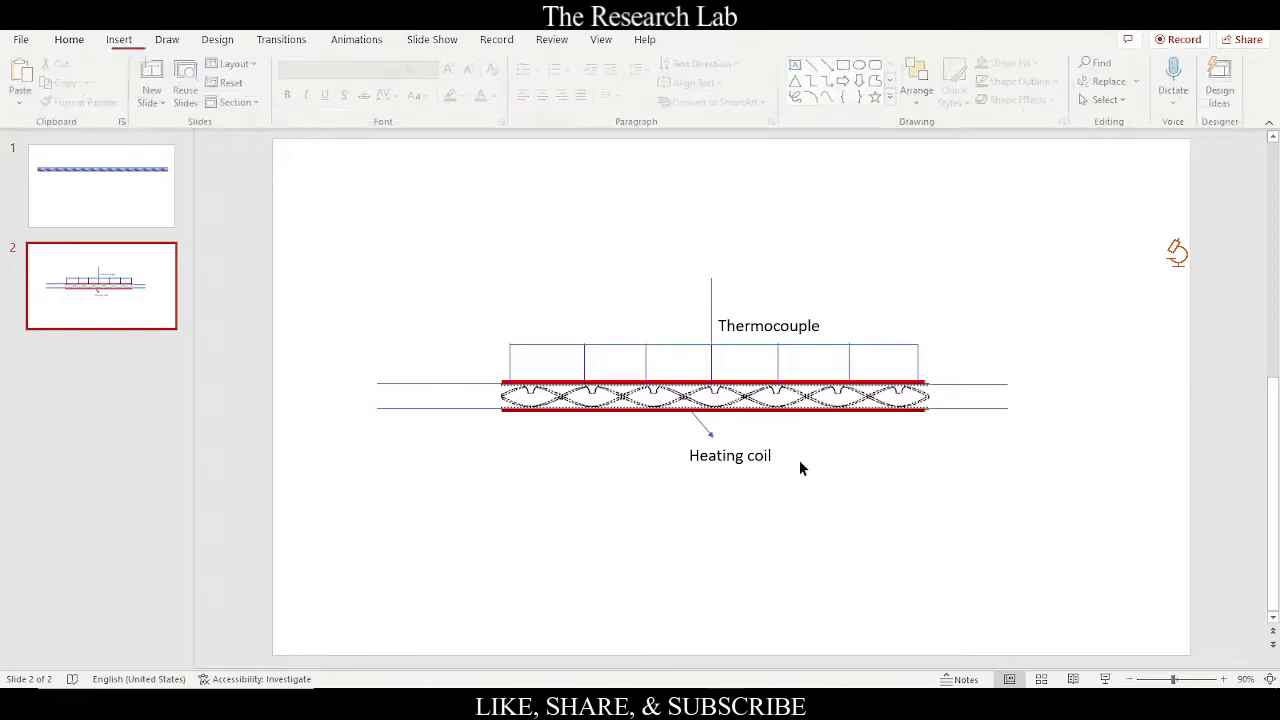
Step: Make the connector a 1 pt black line with an end arrowhead
{"action": "left_click", "coordinate": [704, 428]}
{"action": "left_click", "coordinate": [630, 84]}
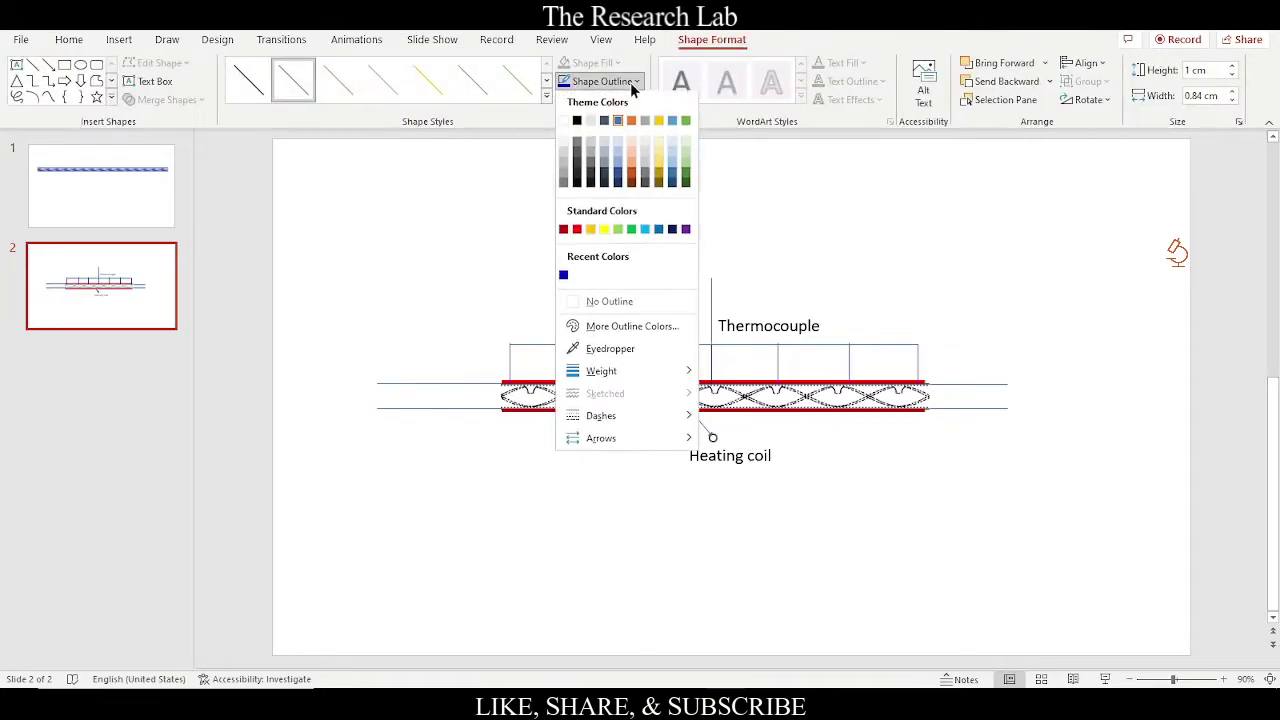
{"action": "mouse_move", "coordinate": [621, 372]}
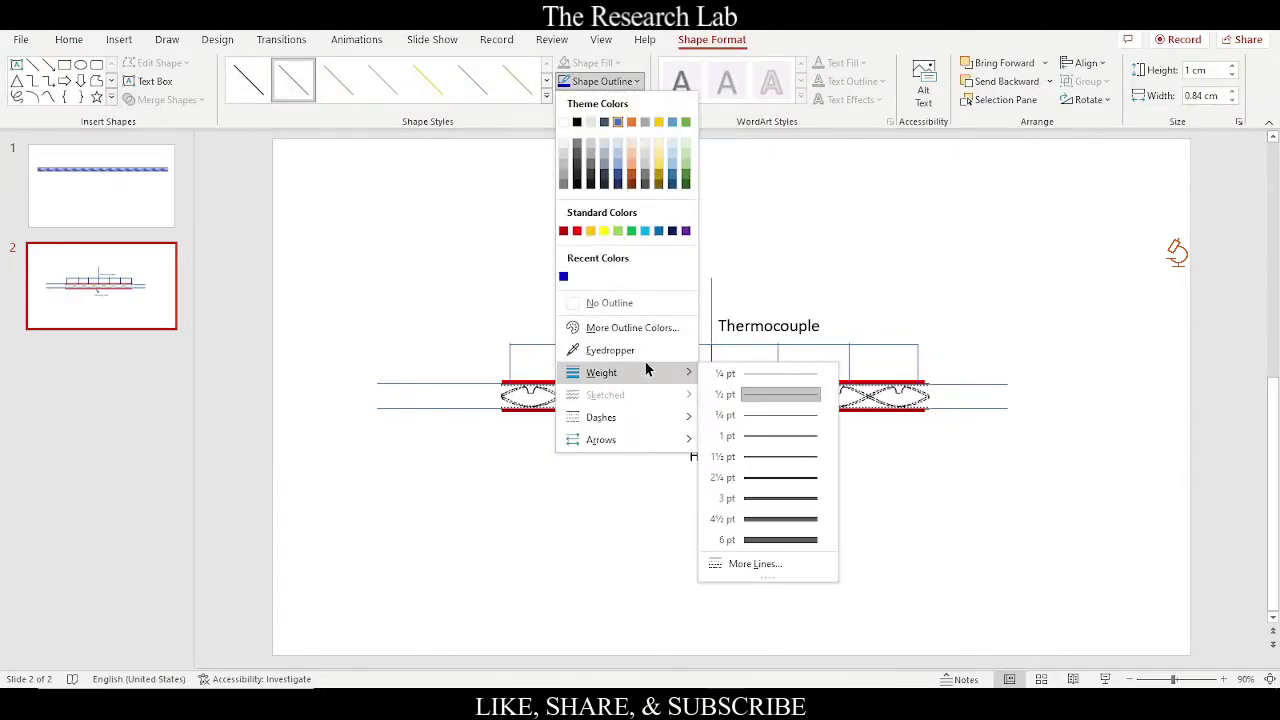
{"action": "left_click", "coordinate": [757, 435]}
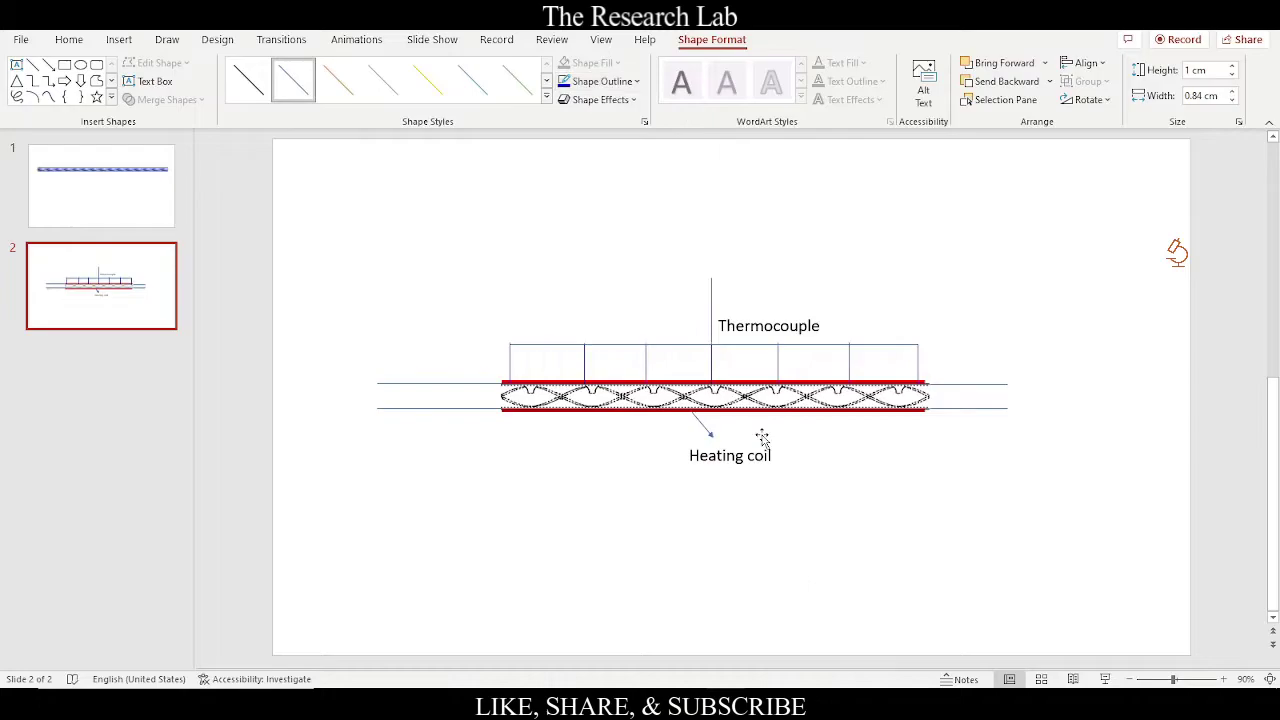
{"action": "left_click", "coordinate": [630, 82]}
{"action": "left_click", "coordinate": [576, 122]}
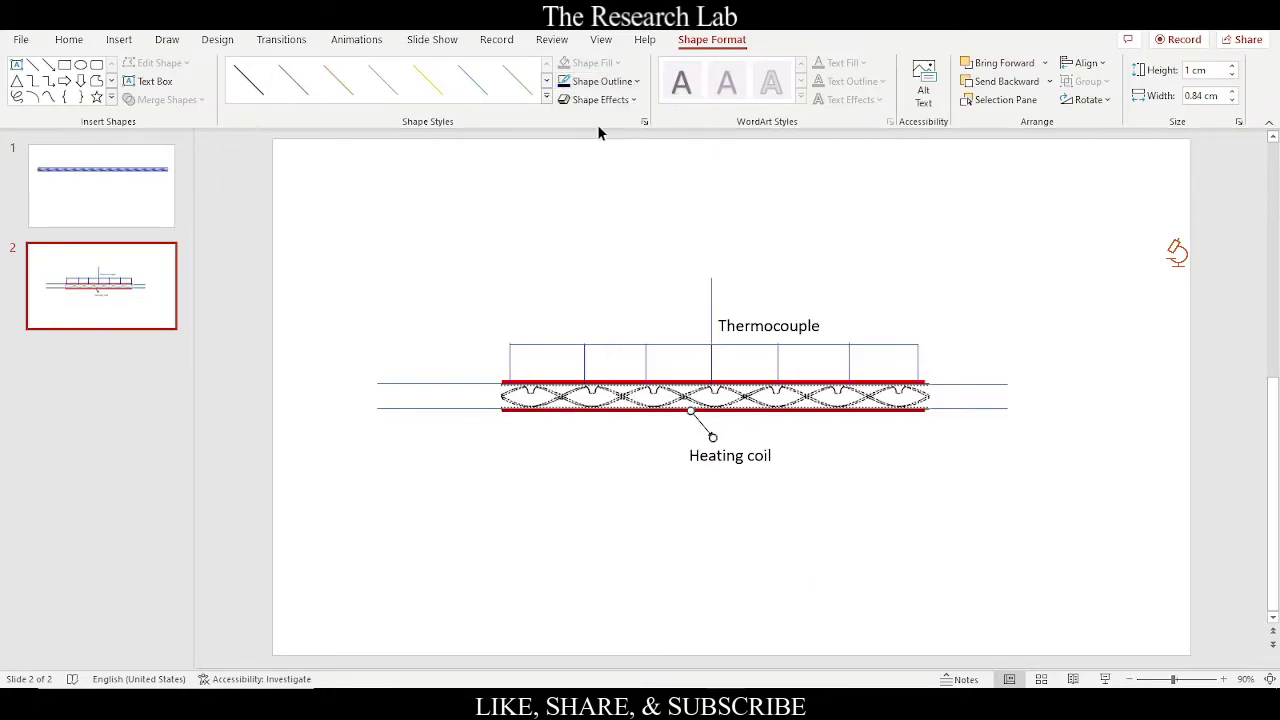
{"action": "left_click", "coordinate": [636, 82]}
{"action": "mouse_move", "coordinate": [610, 441]}
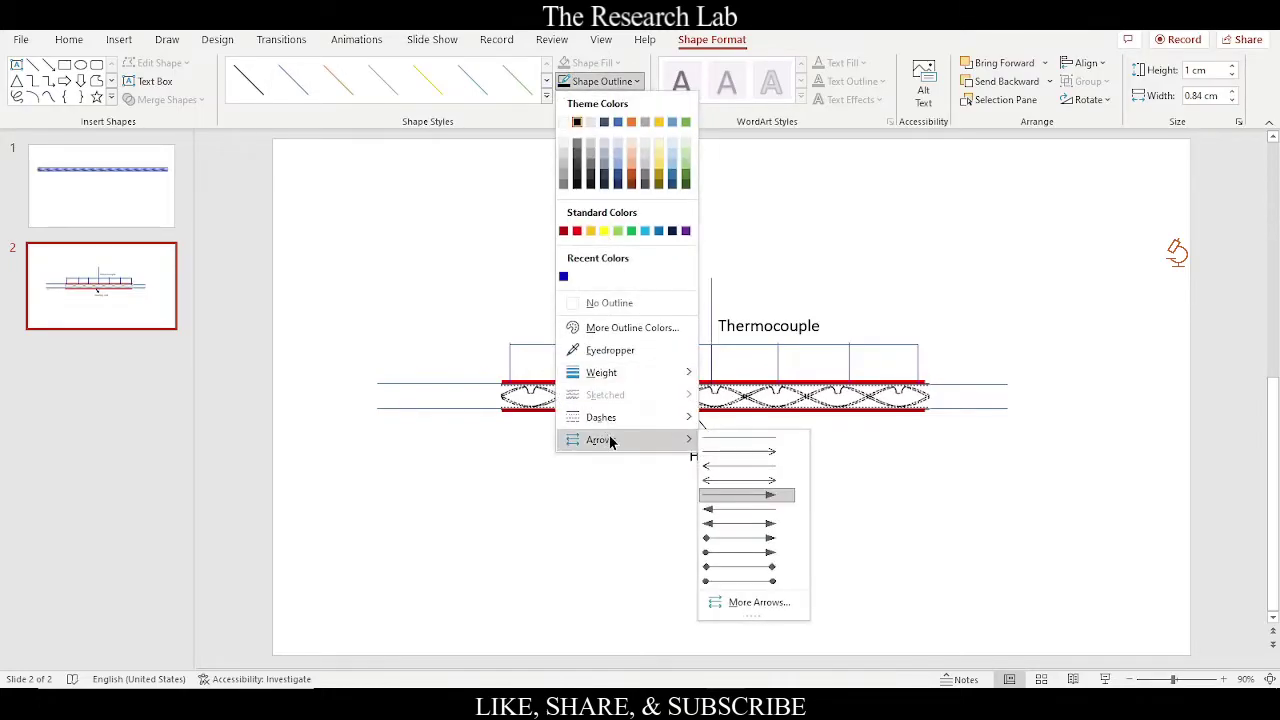
{"action": "left_click", "coordinate": [739, 452]}
{"action": "left_click", "coordinate": [805, 457]}
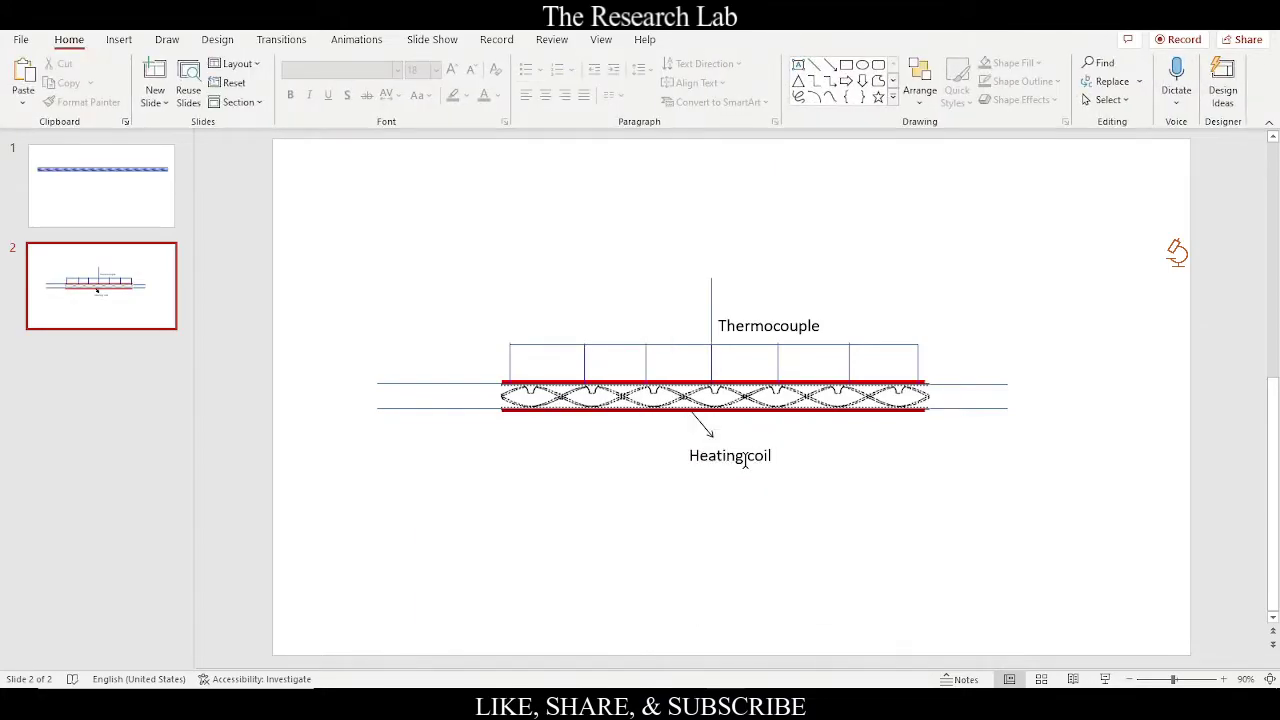
{"action": "left_click", "coordinate": [762, 330]}
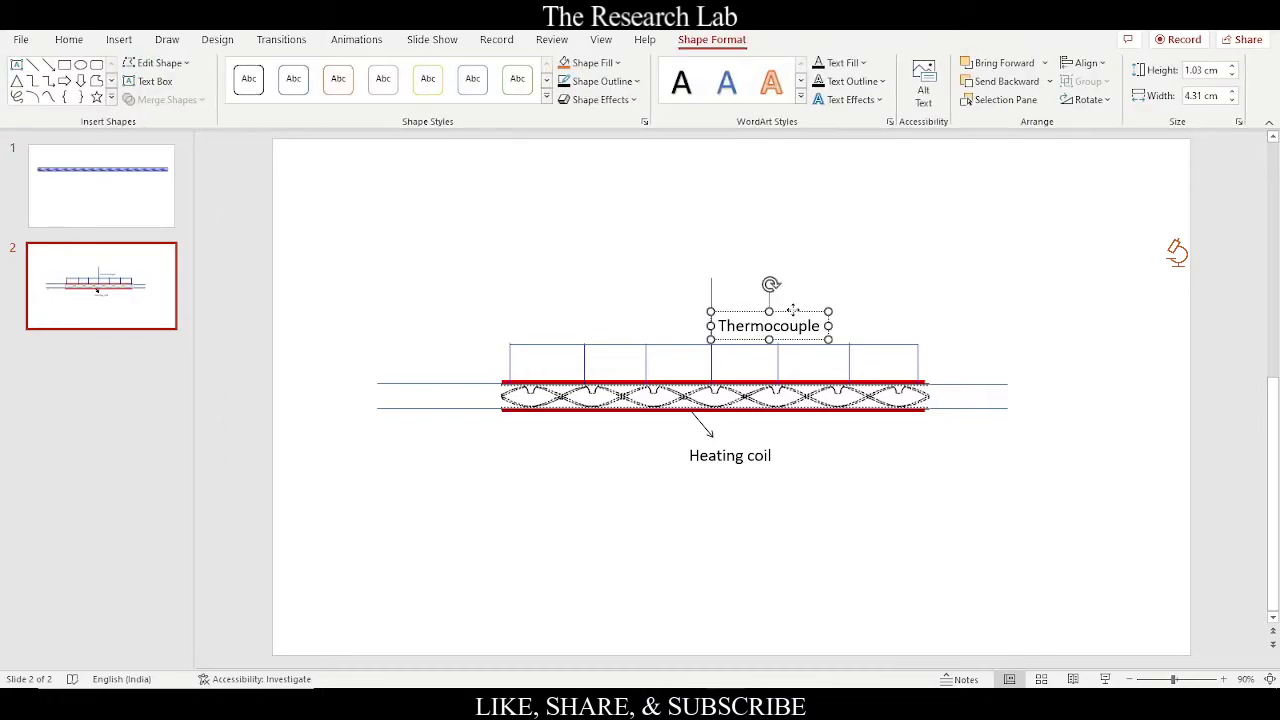
Step: Raise the Thermocouple label and draw a black, arrowheaded leader line from the box up to it
{"action": "left_click_drag", "start_coordinate": [791, 311], "coordinate": [800, 276]}
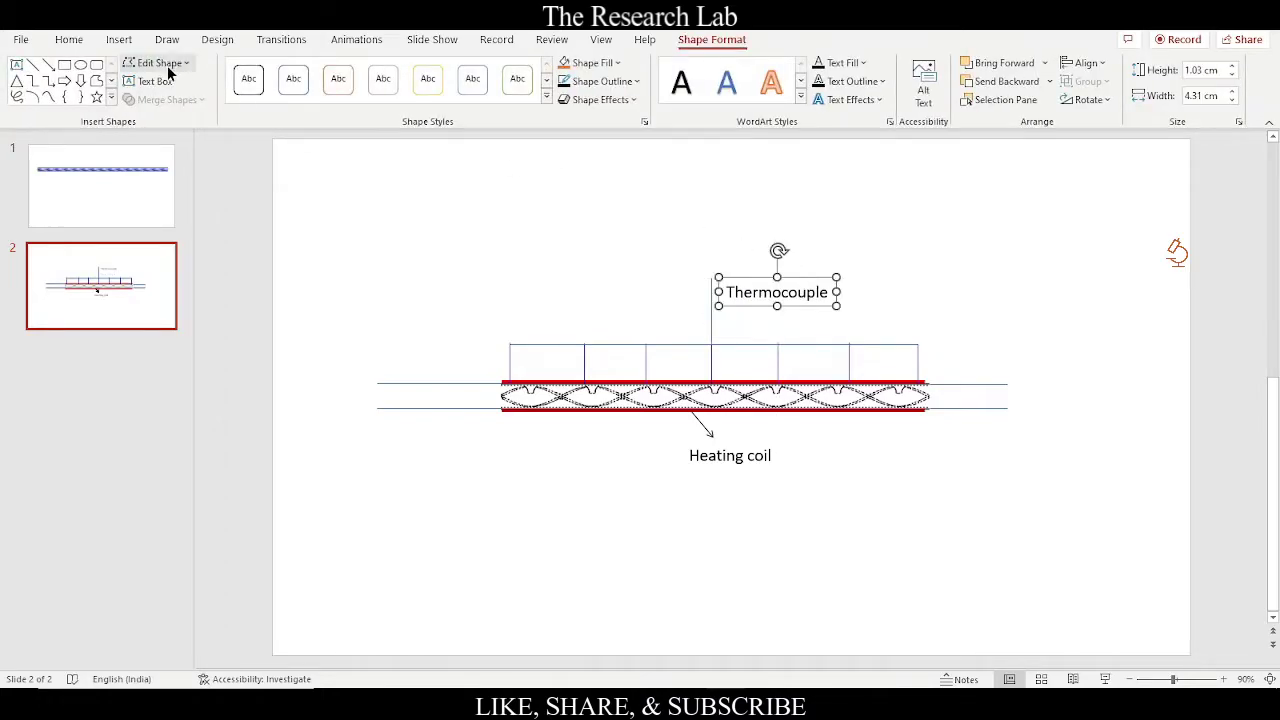
{"action": "left_click", "coordinate": [47, 65]}
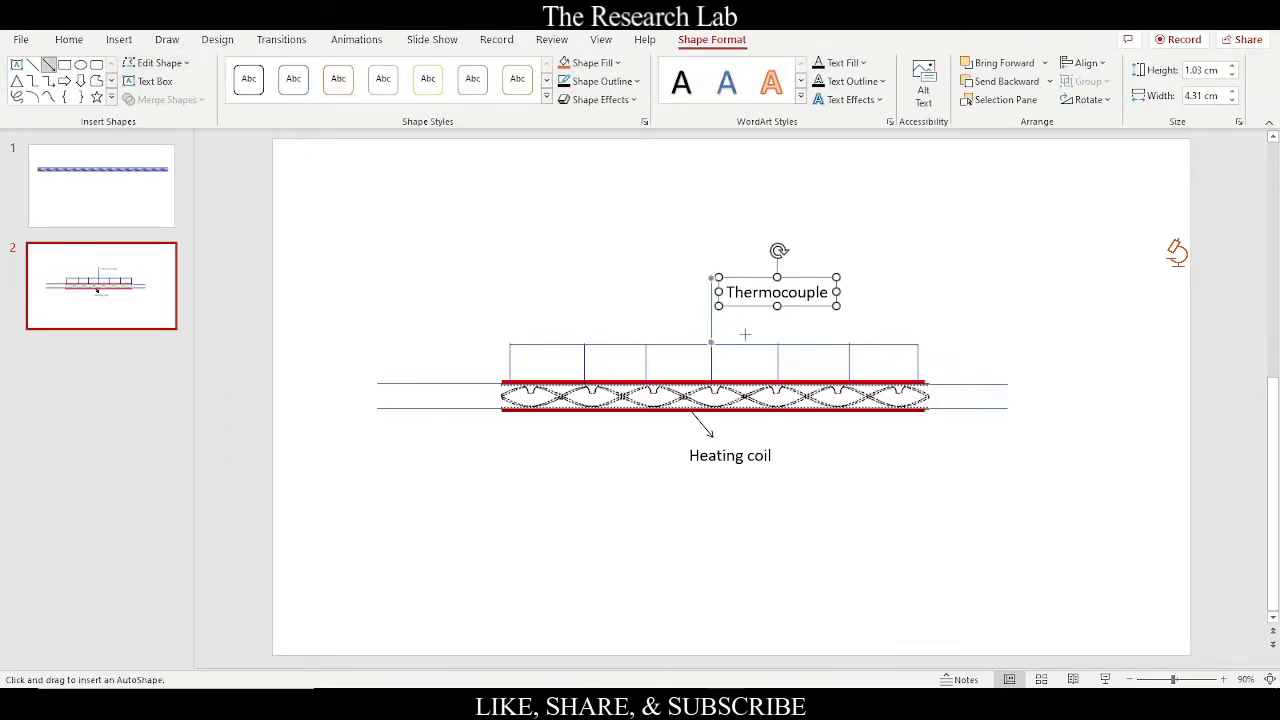
{"action": "left_click_drag", "start_coordinate": [738, 340], "coordinate": [758, 310]}
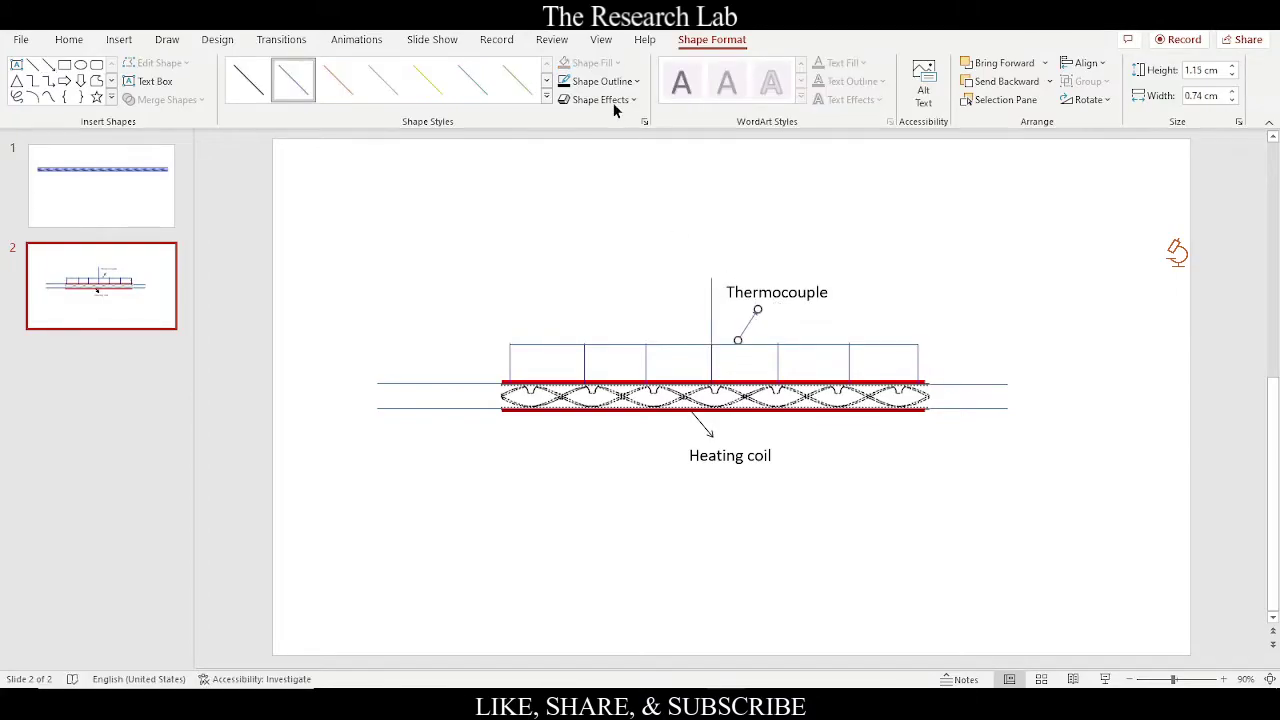
{"action": "left_click", "coordinate": [634, 82]}
{"action": "left_click", "coordinate": [577, 121]}
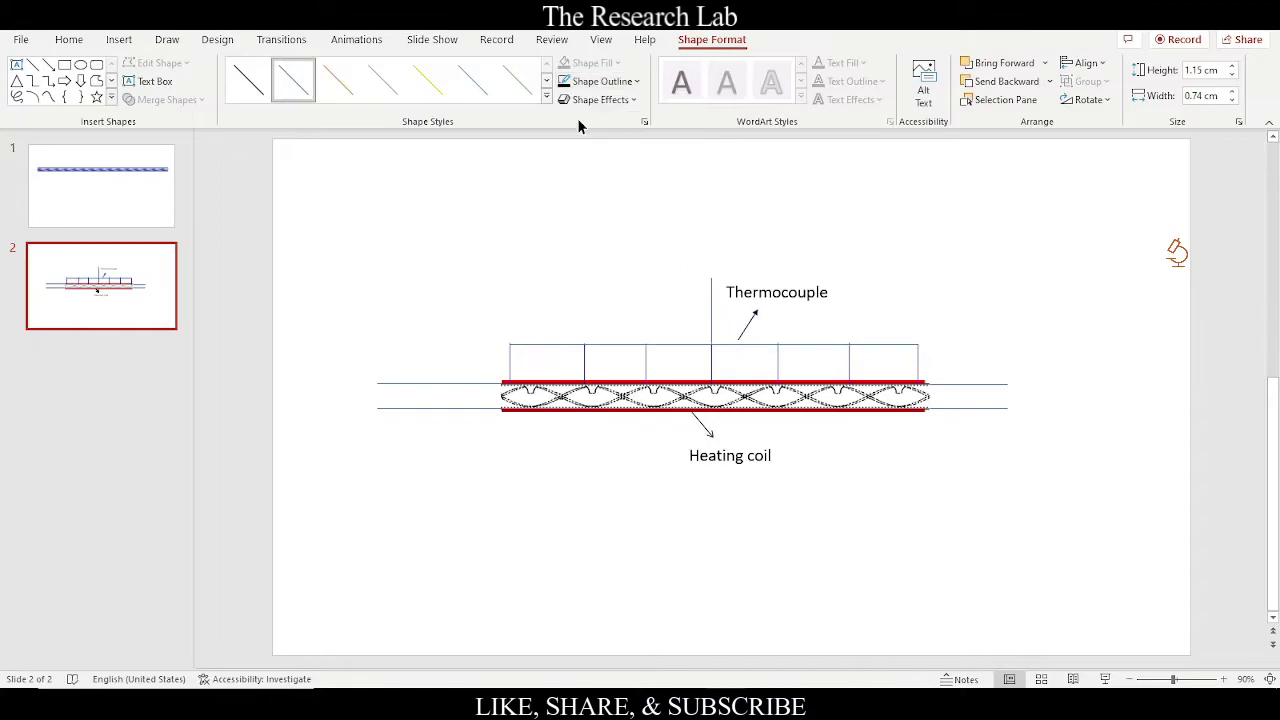
{"action": "left_click", "coordinate": [630, 82]}
{"action": "mouse_move", "coordinate": [622, 371]}
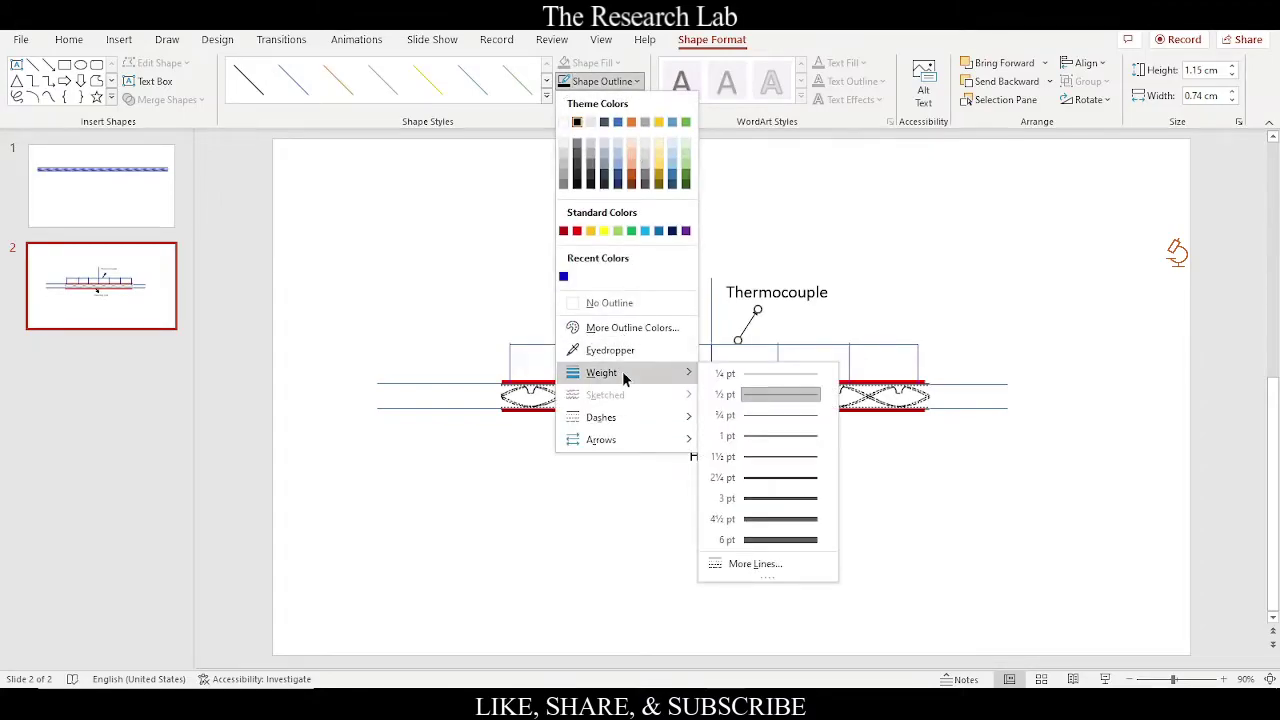
{"action": "left_click", "coordinate": [759, 432]}
{"action": "left_click", "coordinate": [634, 82]}
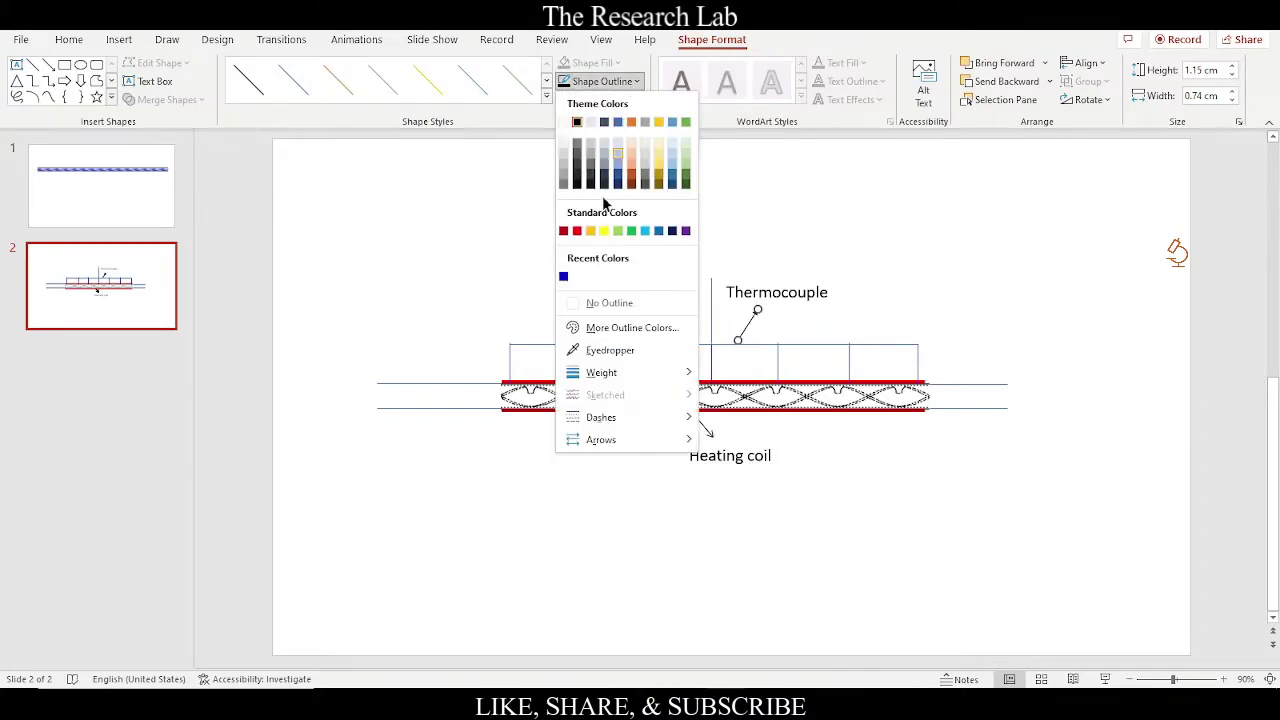
{"action": "mouse_move", "coordinate": [667, 444]}
{"action": "left_click", "coordinate": [752, 451]}
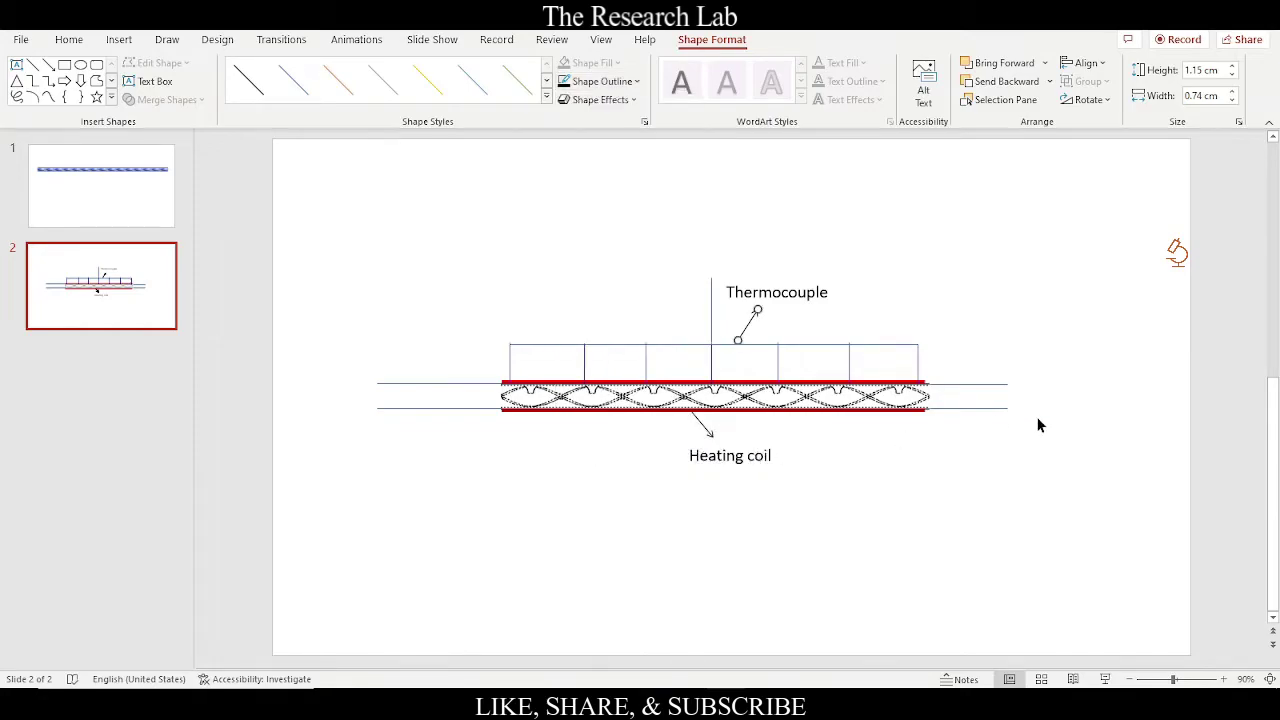
{"action": "left_click", "coordinate": [1061, 469]}
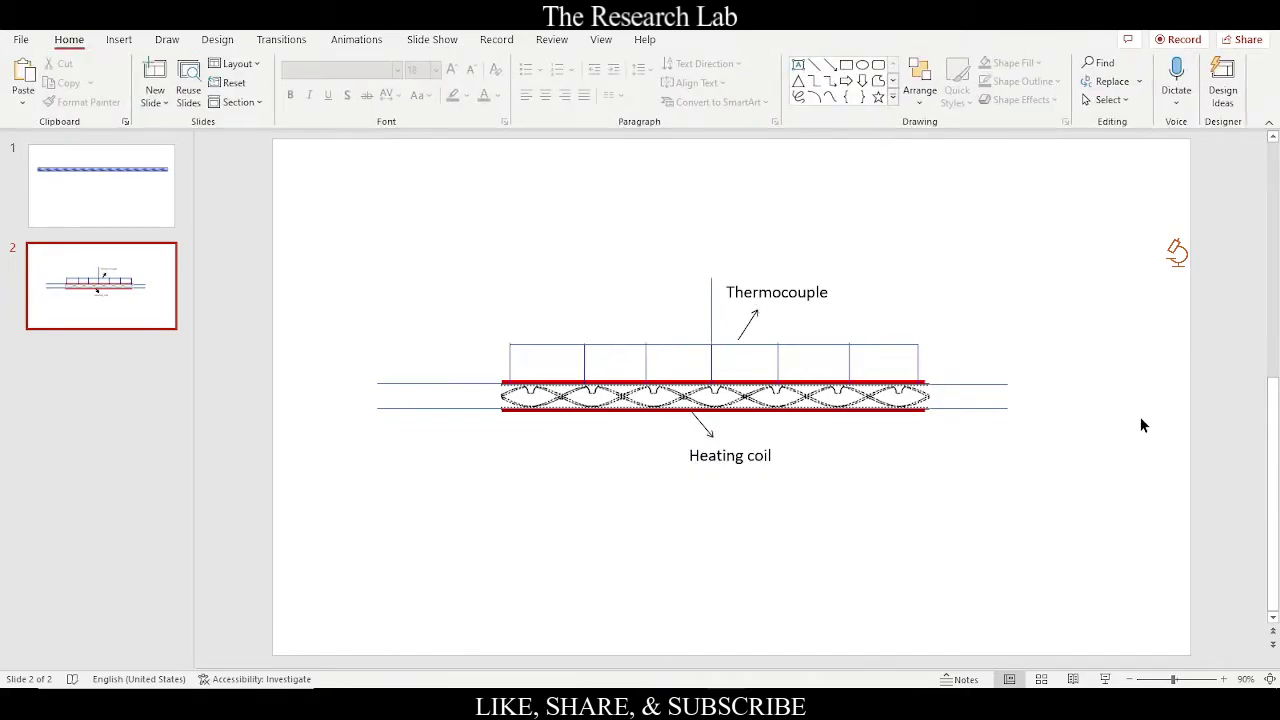
Step: Select the six vertical divider lines of the thermocouple box together
{"action": "left_click", "coordinate": [527, 360]}
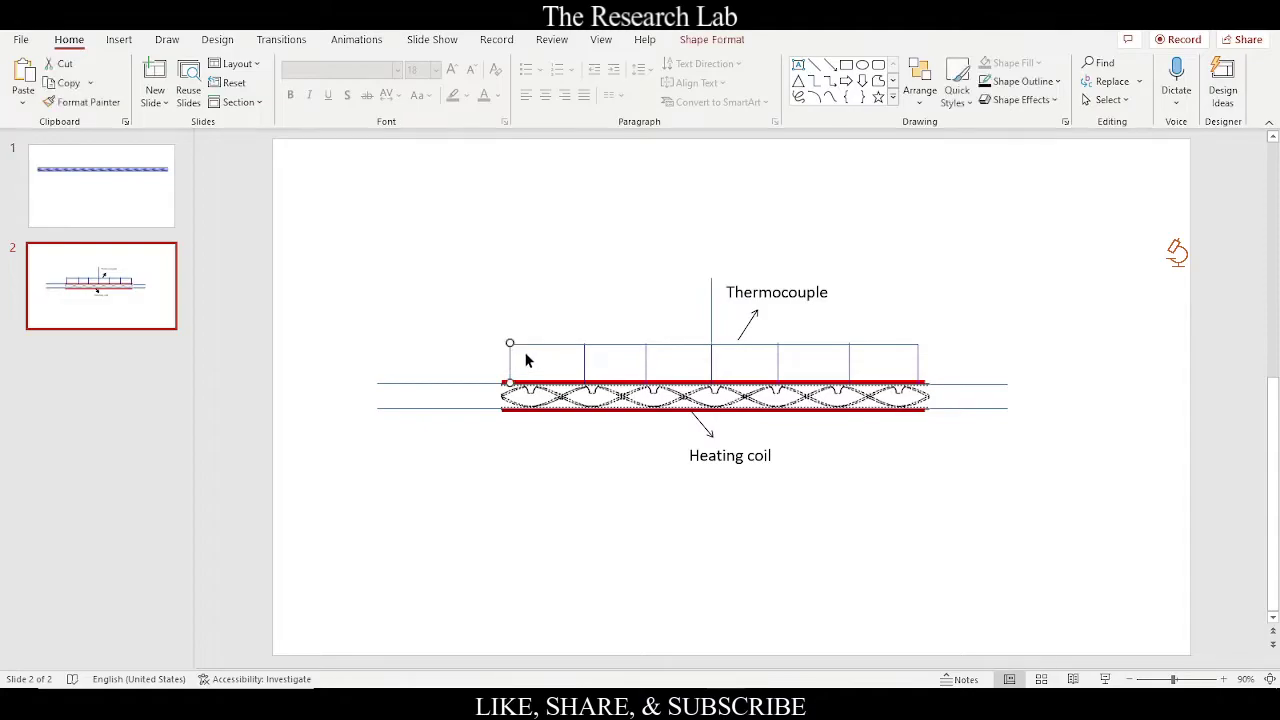
{"action": "left_click", "coordinate": [585, 365], "text": "shift"}
{"action": "left_click", "coordinate": [645, 368], "text": "shift"}
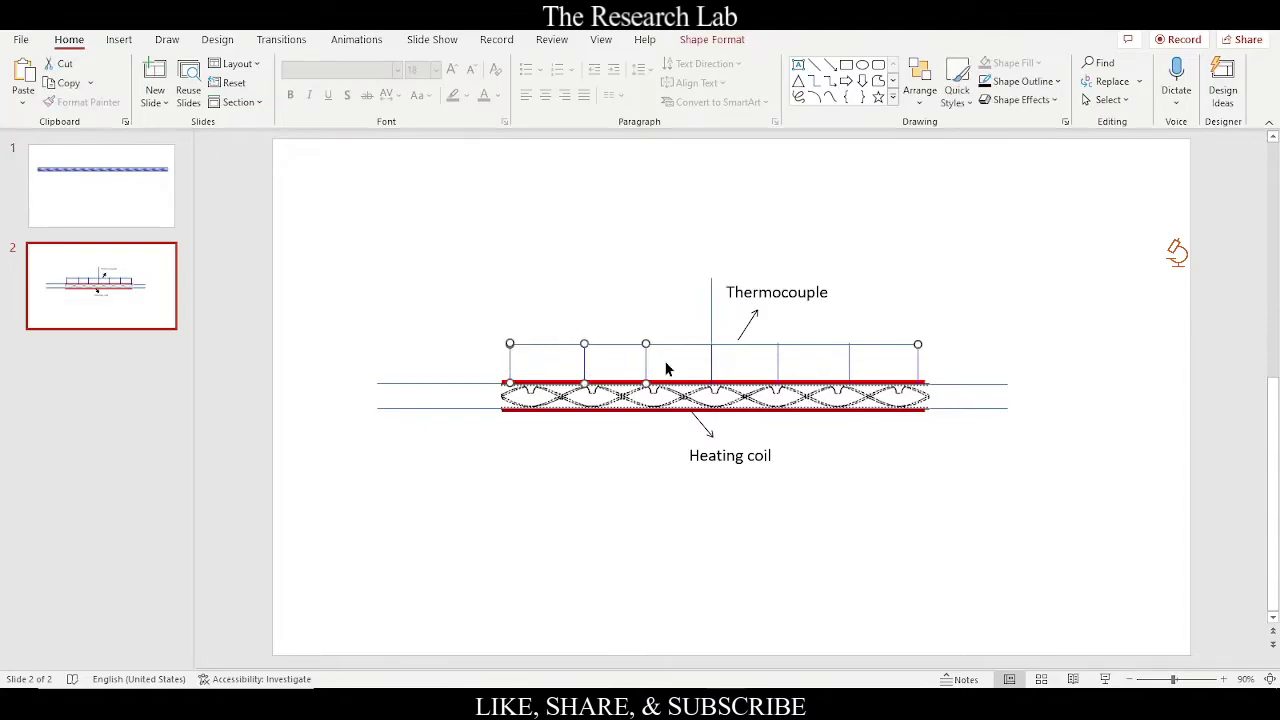
{"action": "left_click", "coordinate": [712, 366], "text": "shift"}
{"action": "left_click", "coordinate": [780, 368], "text": "shift"}
{"action": "left_click", "coordinate": [850, 372], "text": "shift"}
Step: Give the selected divider lines a blue 1½ pt outline
{"action": "left_click", "coordinate": [705, 42]}
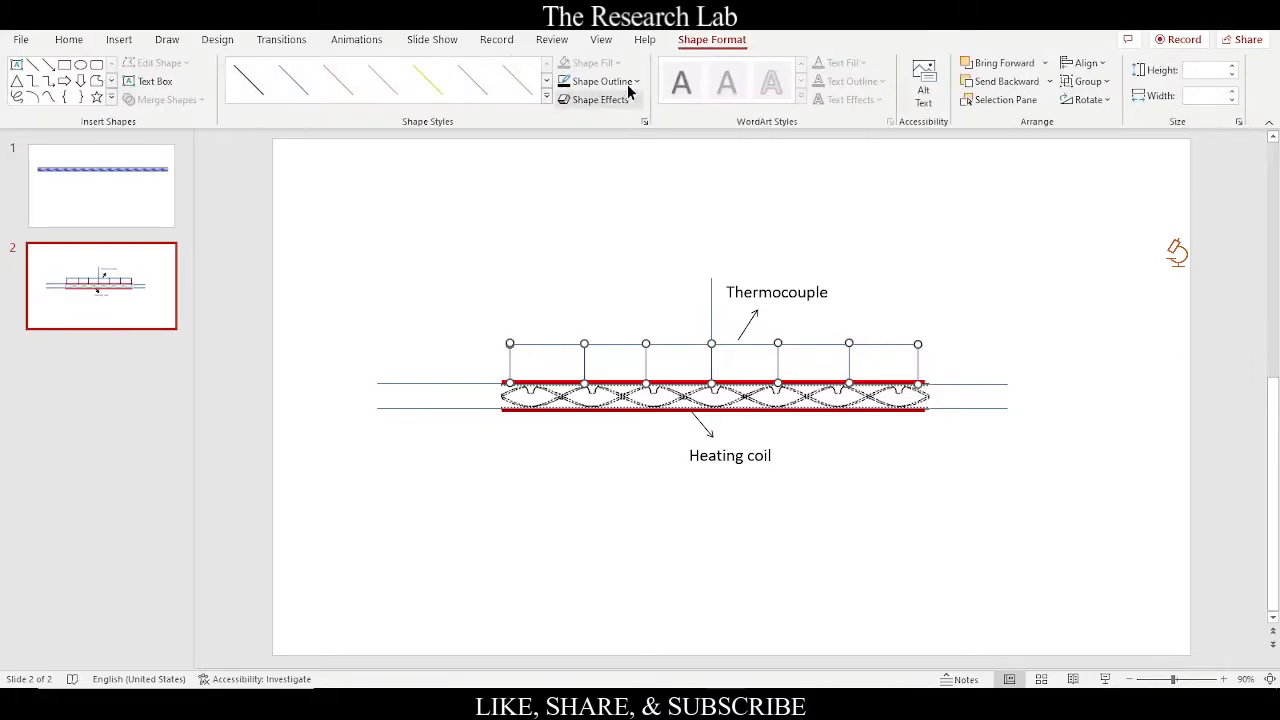
{"action": "left_click", "coordinate": [634, 82]}
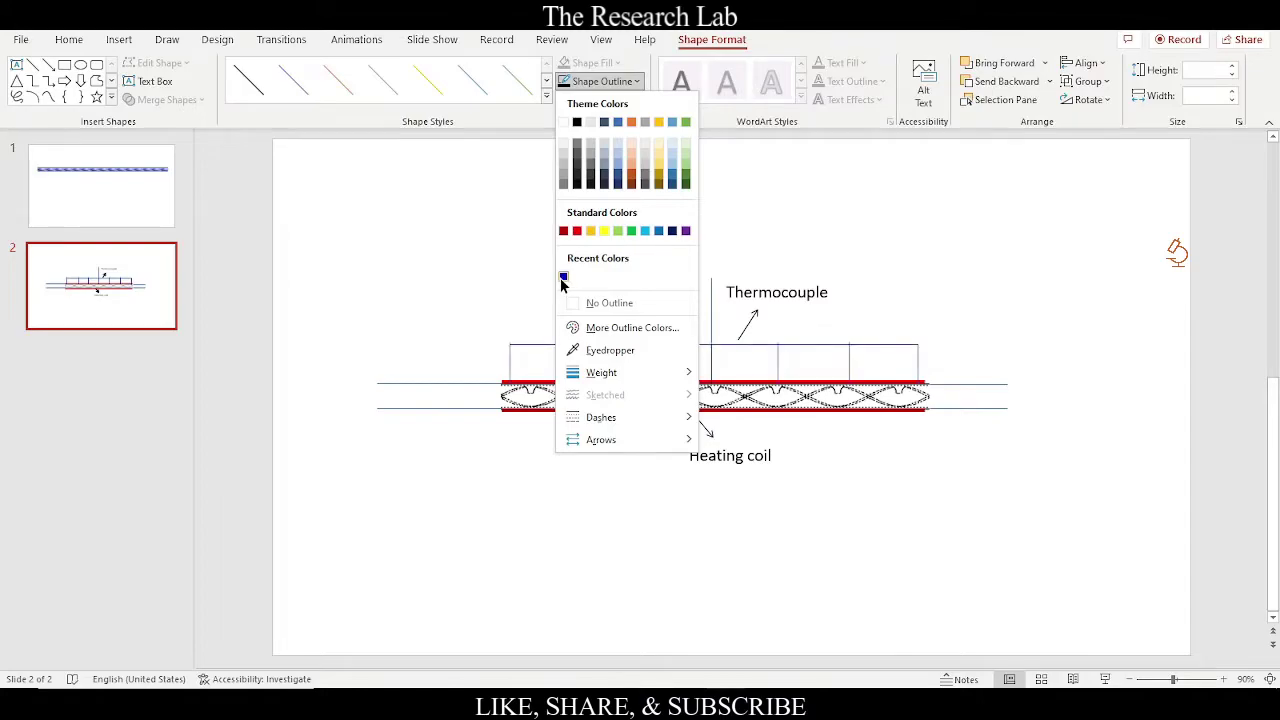
{"action": "left_click", "coordinate": [563, 276]}
{"action": "left_click", "coordinate": [634, 81]}
{"action": "mouse_move", "coordinate": [600, 372]}
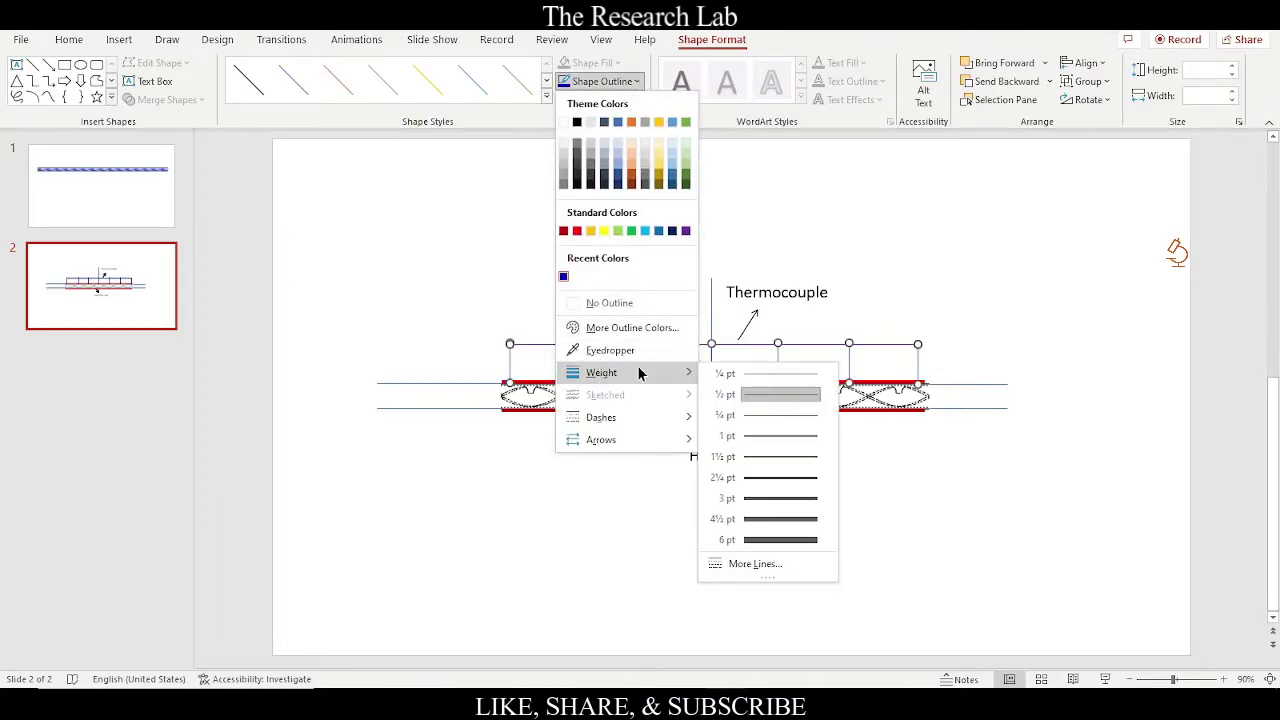
{"action": "left_click", "coordinate": [787, 457]}
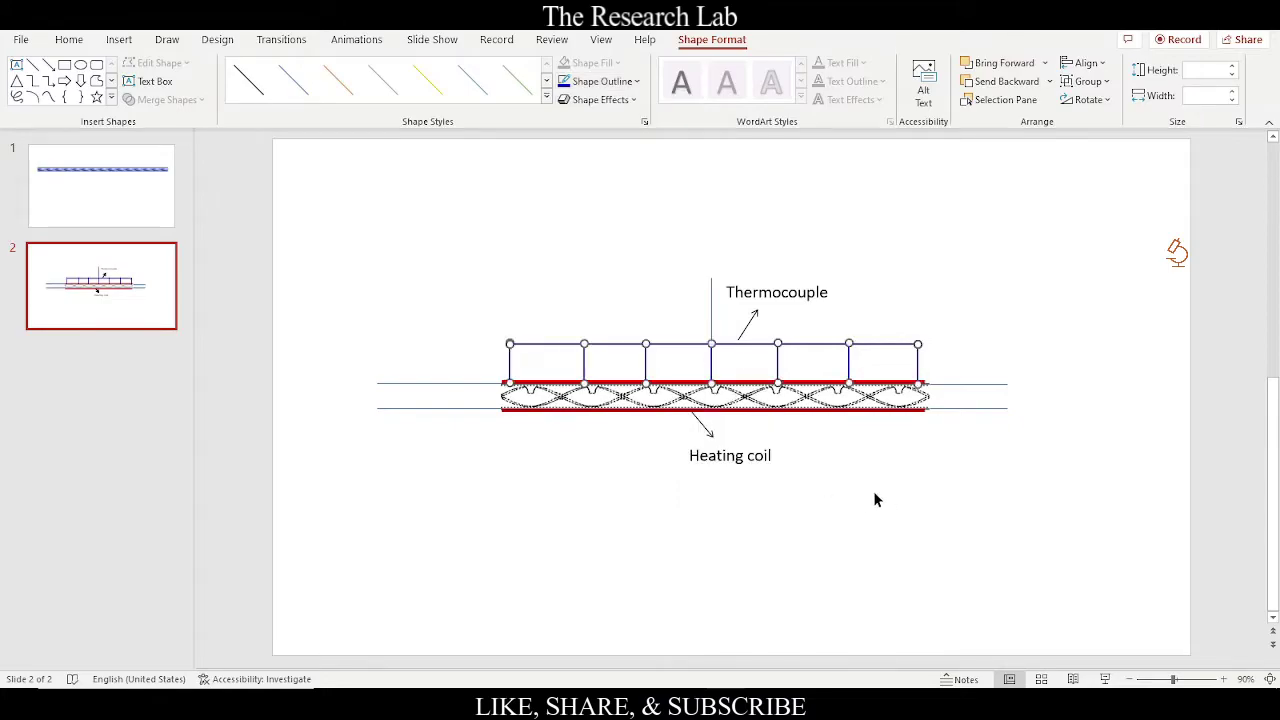
{"action": "left_click", "coordinate": [1062, 288]}
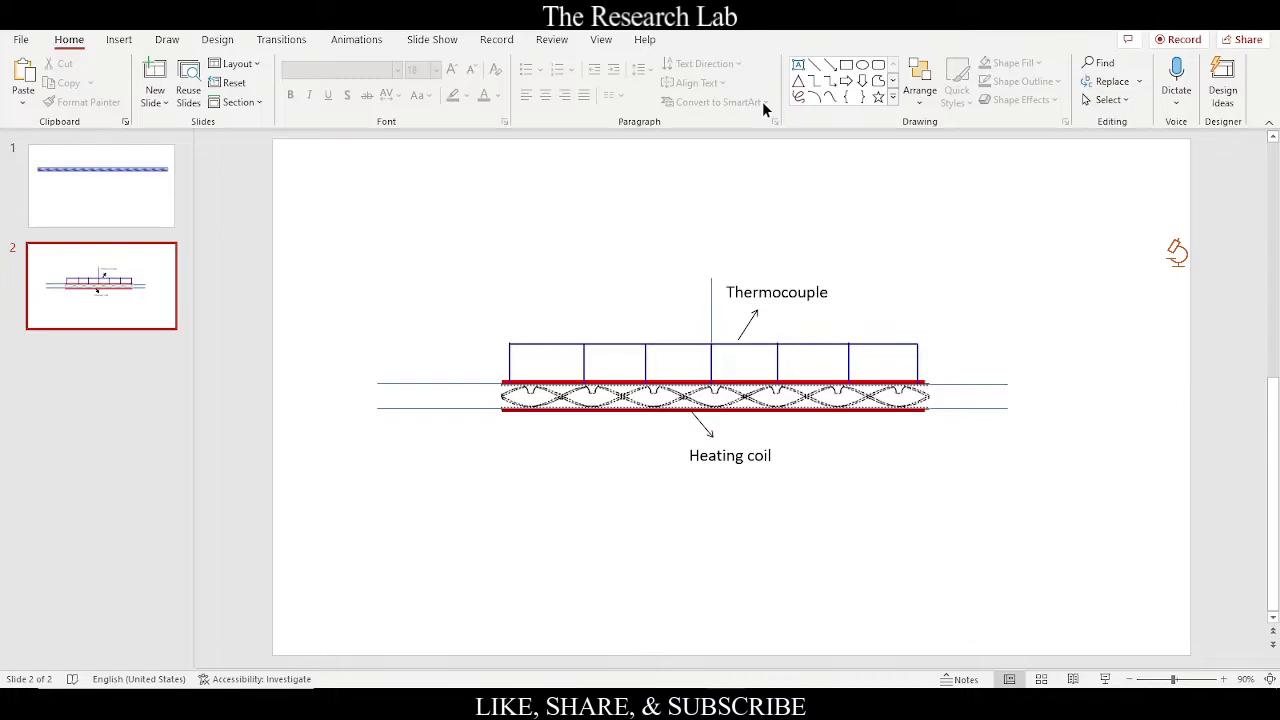
Step: Bring the top red heating line to the front of the other shapes
{"action": "left_click", "coordinate": [752, 382]}
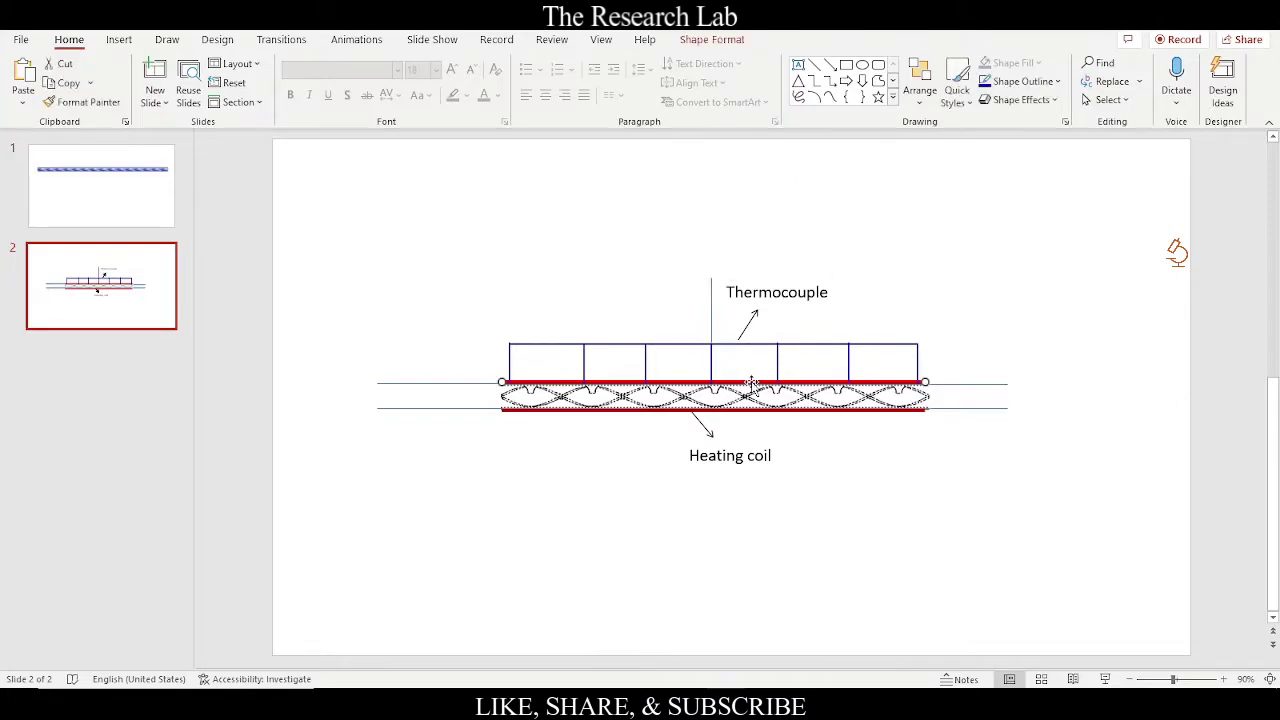
{"action": "left_click", "coordinate": [920, 90]}
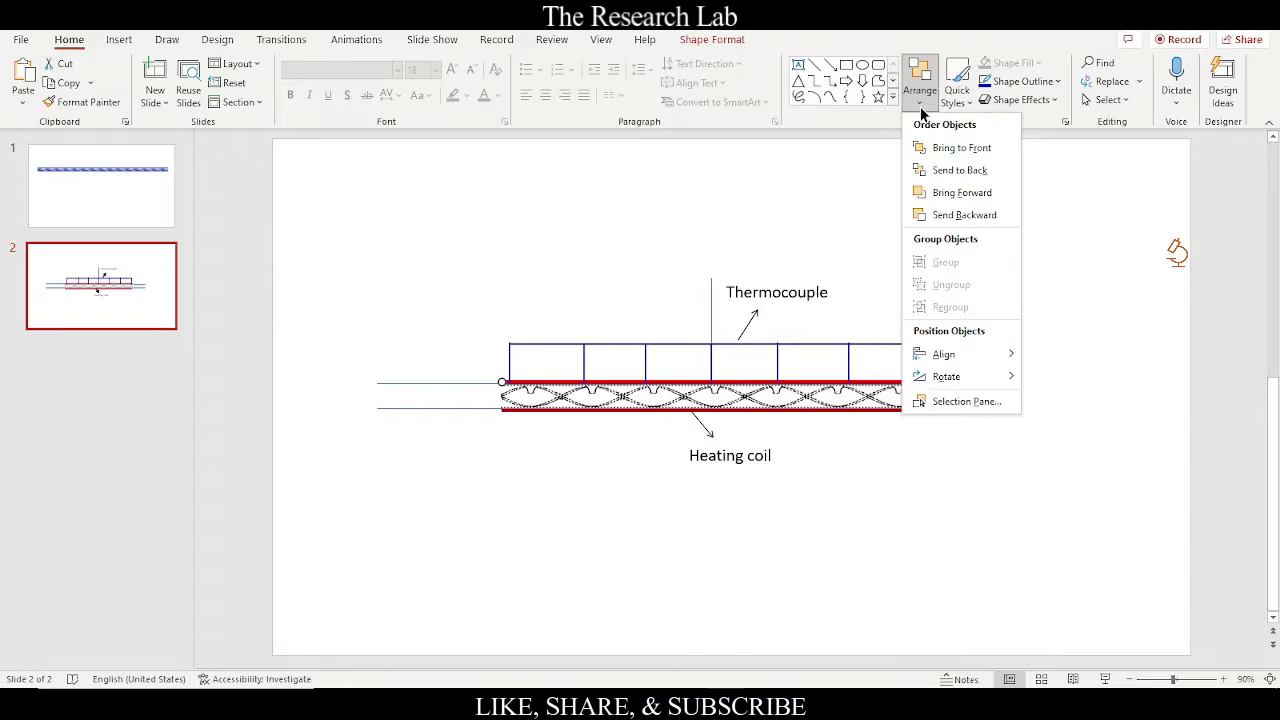
{"action": "left_click", "coordinate": [962, 147]}
{"action": "left_click", "coordinate": [1070, 296]}
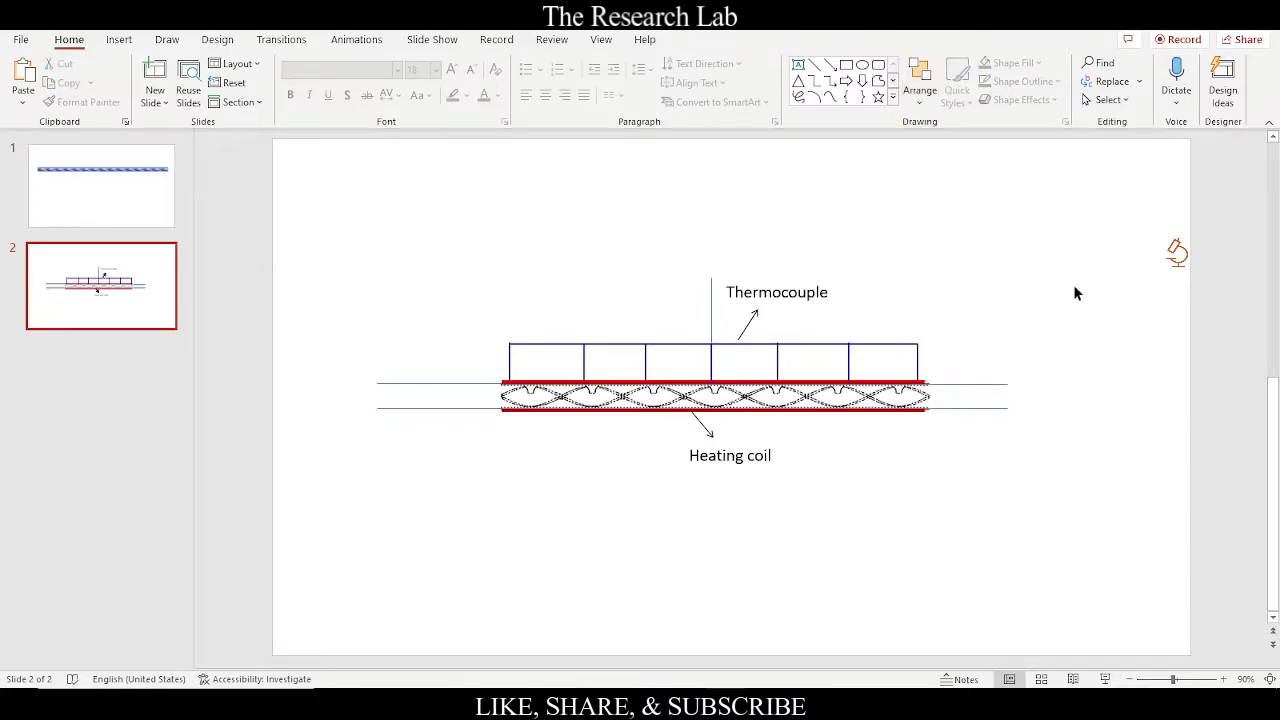
Step: Give the vertical thermocouple lead a blue 1½ pt outline and check it
{"action": "left_click", "coordinate": [713, 315]}
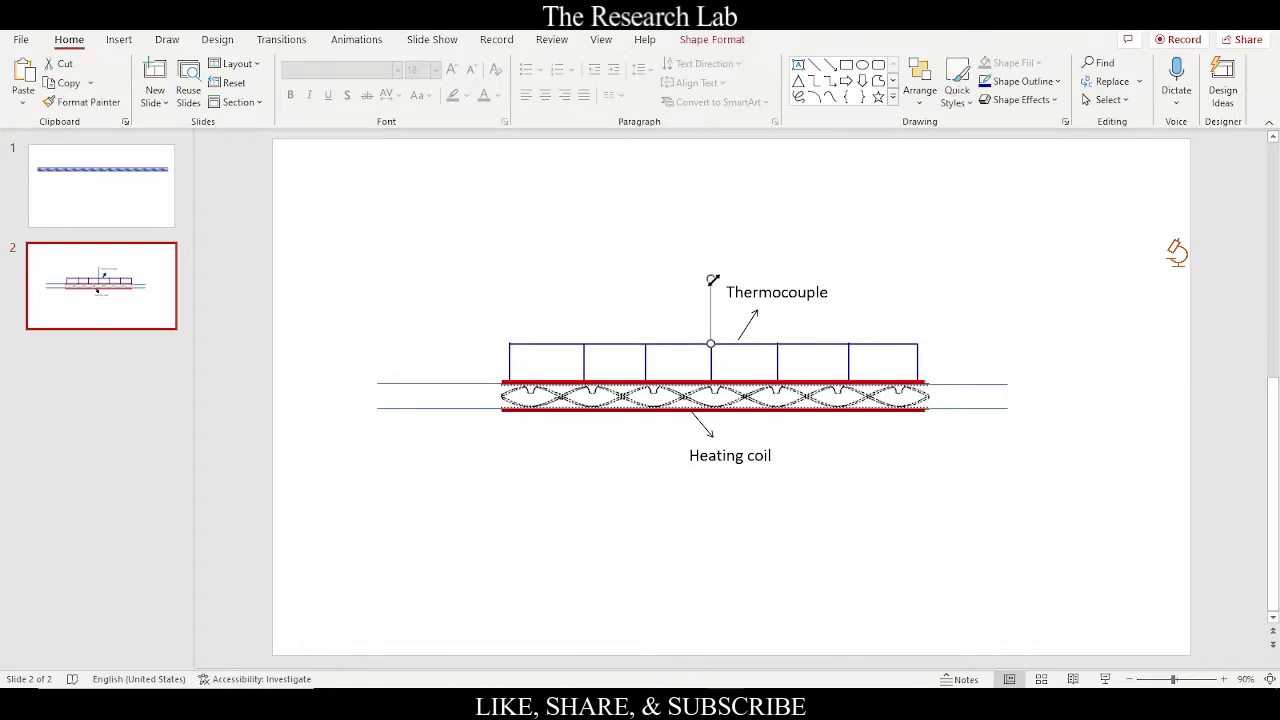
{"action": "left_click", "coordinate": [711, 40]}
{"action": "left_click", "coordinate": [603, 82]}
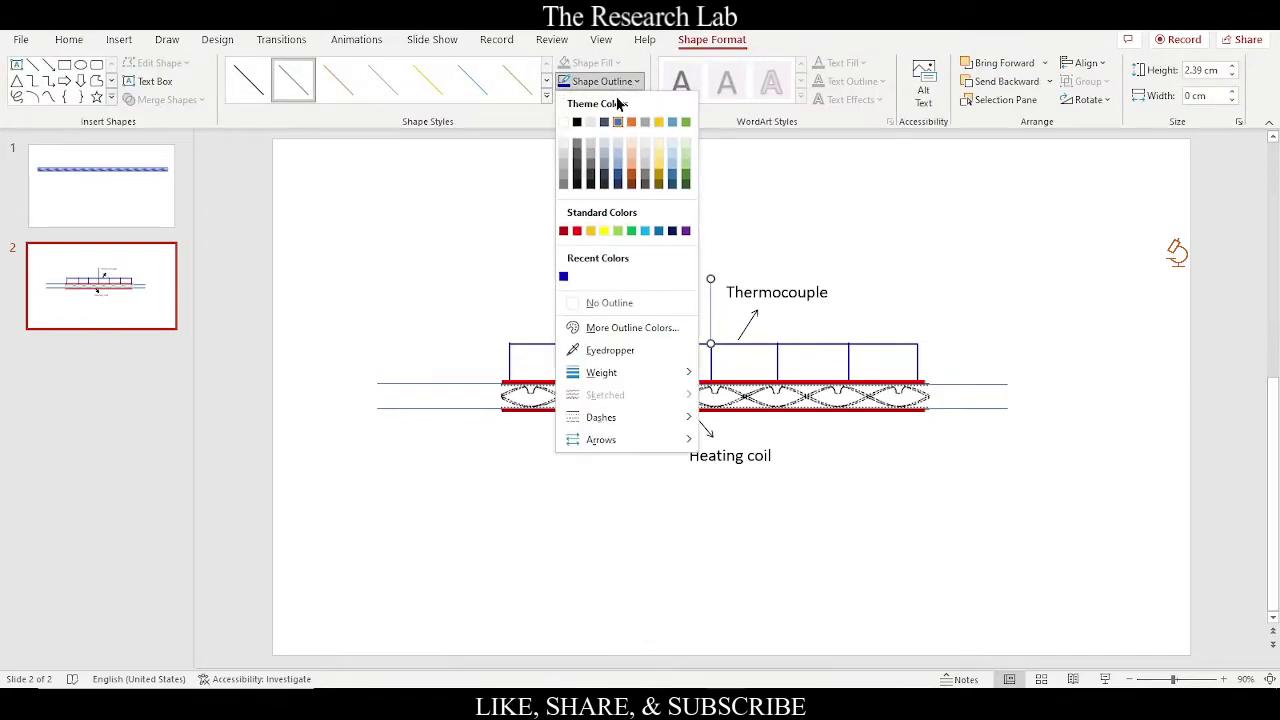
{"action": "left_click", "coordinate": [564, 277]}
{"action": "left_click", "coordinate": [600, 81]}
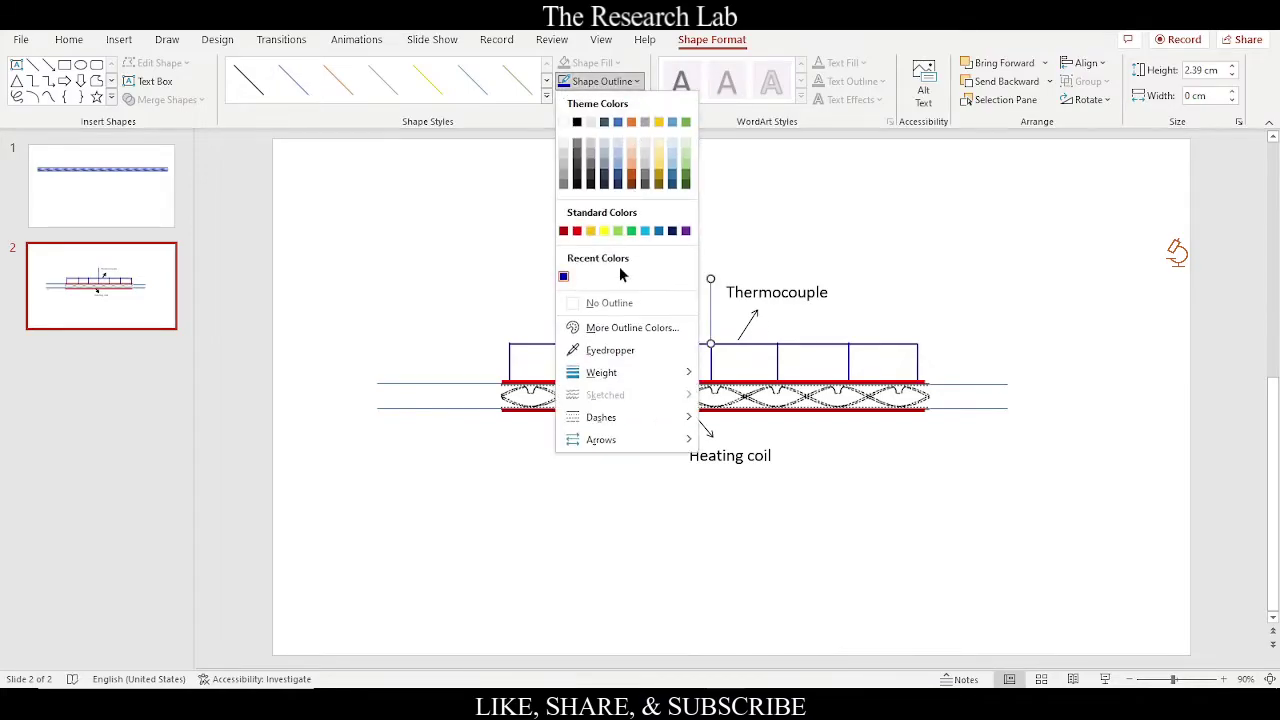
{"action": "mouse_move", "coordinate": [601, 372]}
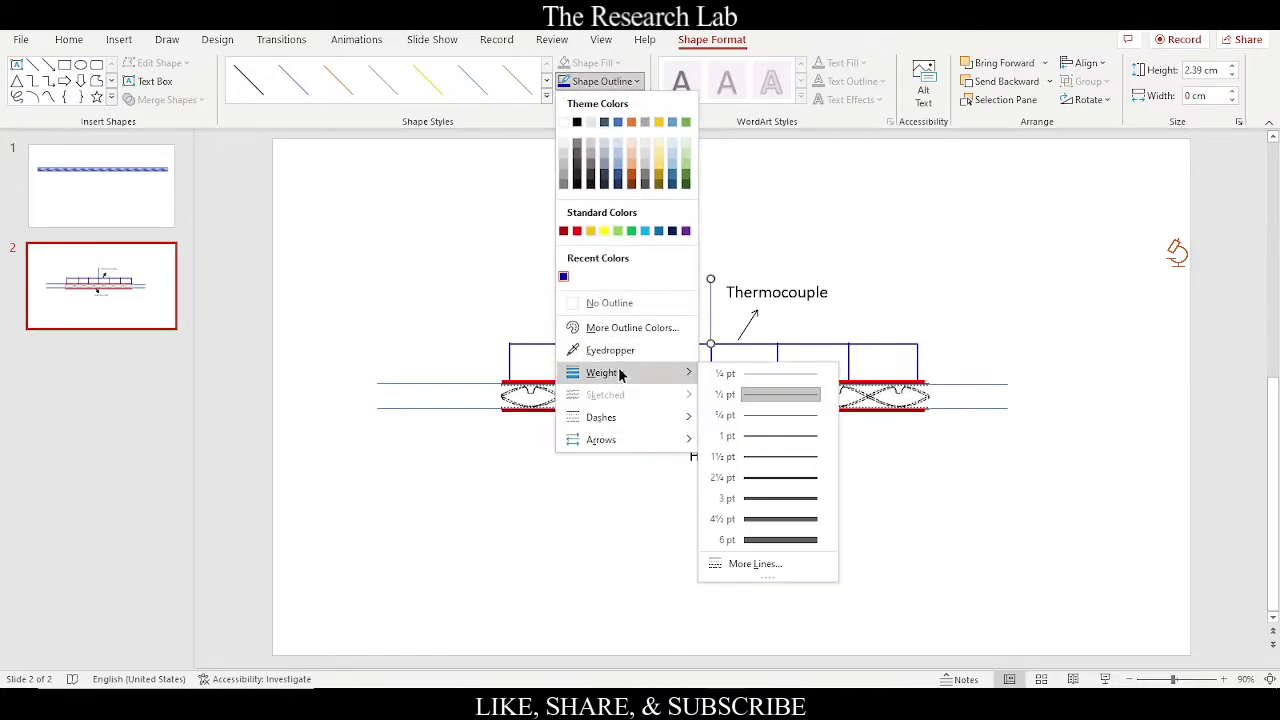
{"action": "left_click", "coordinate": [745, 454]}
{"action": "left_click", "coordinate": [938, 531]}
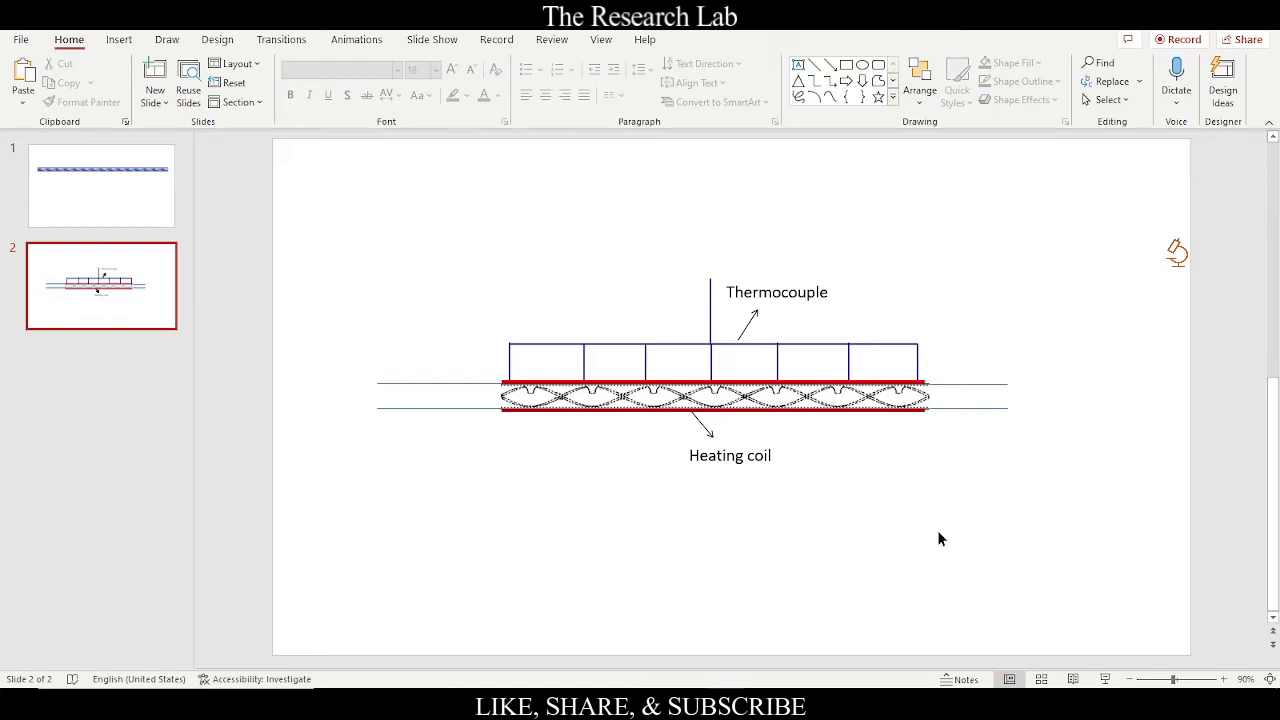
{"action": "left_click", "coordinate": [711, 307]}
{"action": "left_click", "coordinate": [801, 475]}
{"action": "key", "text": "alt+Tab"}
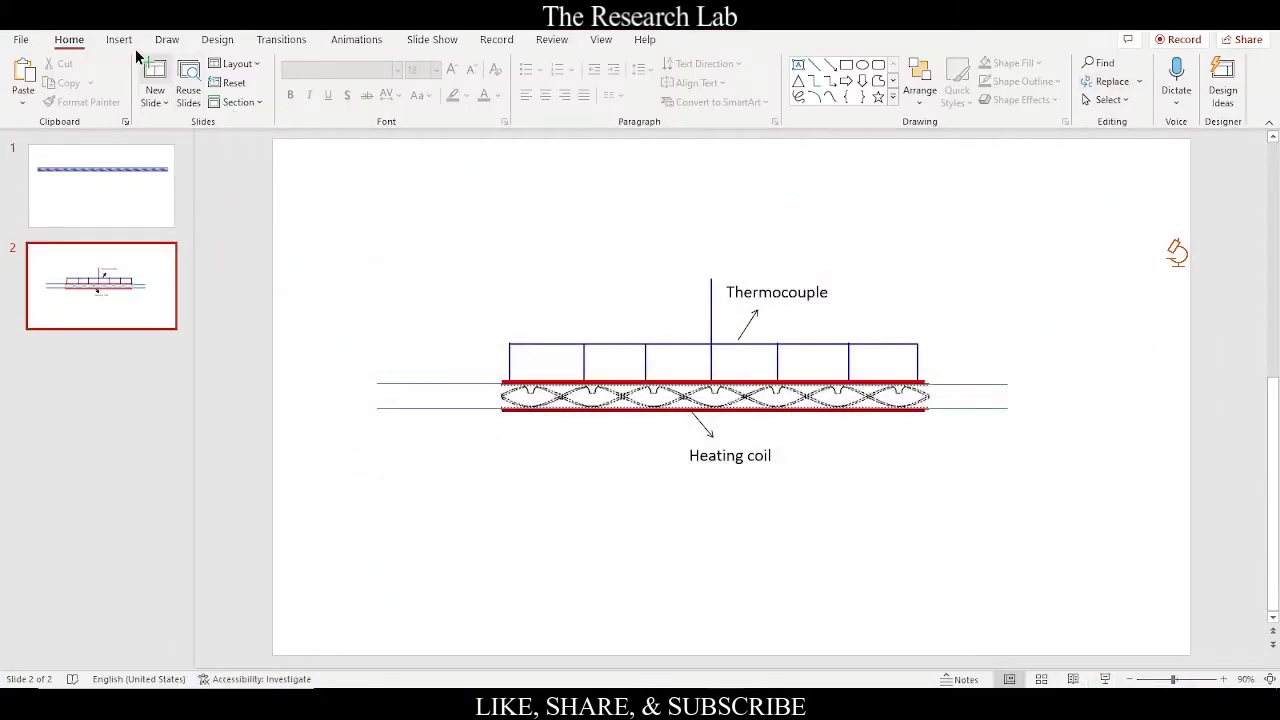
Step: Insert an oval and narrow it into a thin ellipse at the tube's left opening
{"action": "left_click", "coordinate": [119, 39]}
{"action": "left_click", "coordinate": [285, 100]}
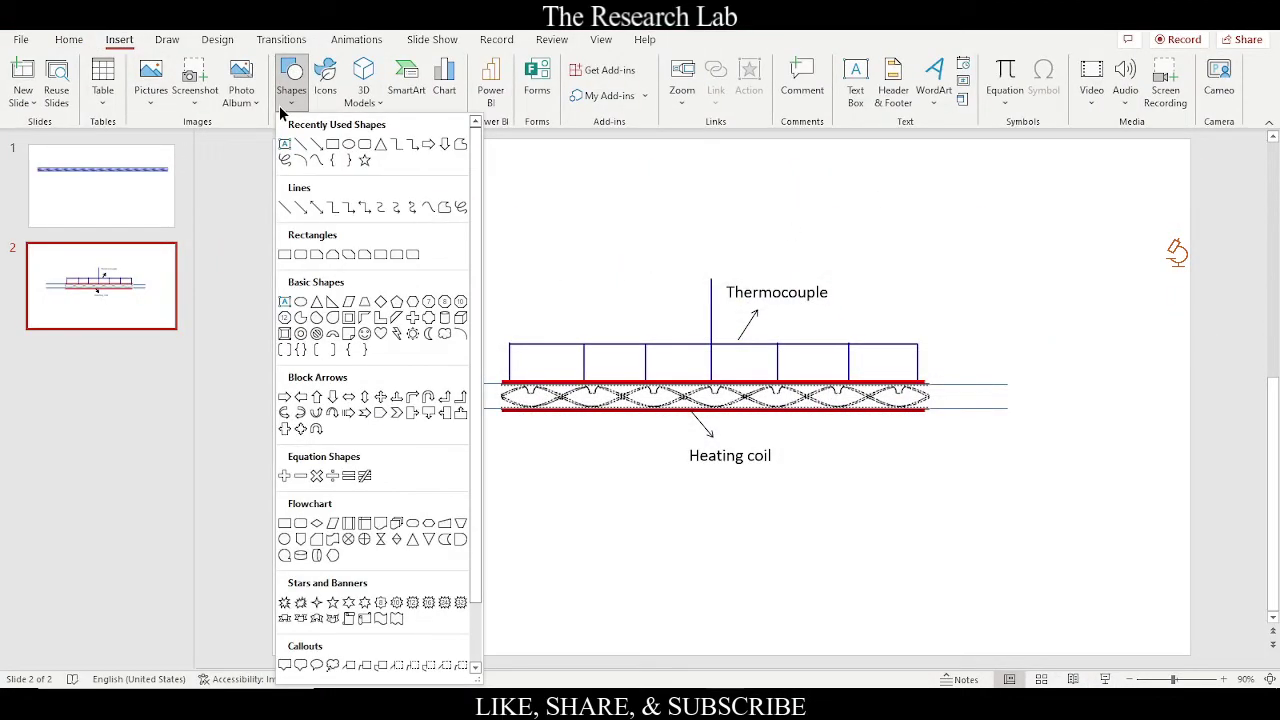
{"action": "left_click", "coordinate": [300, 301]}
{"action": "left_click", "coordinate": [405, 249]}
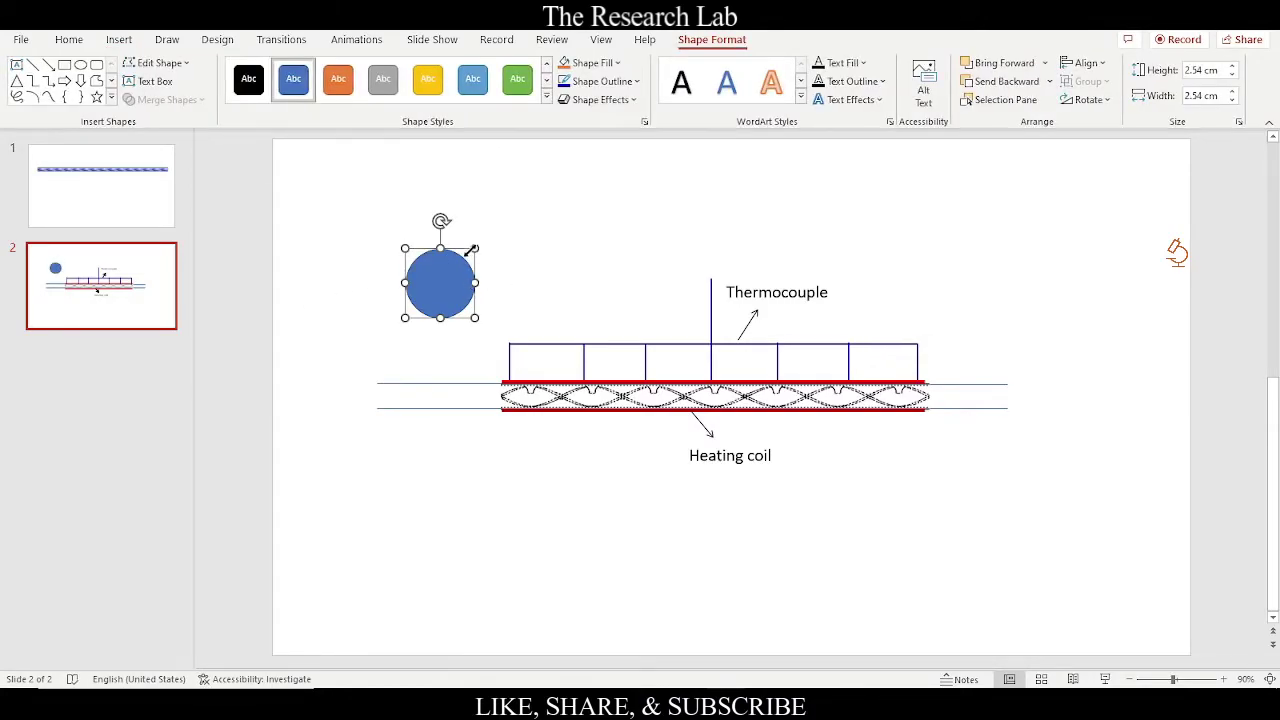
{"action": "mouse_move", "coordinate": [474, 248]}
{"action": "left_mouse_down"}
{"action": "mouse_move", "coordinate": [436, 241]}
{"action": "mouse_move", "coordinate": [437, 271]}
{"action": "mouse_move", "coordinate": [383, 399]}
{"action": "left_mouse_up"}
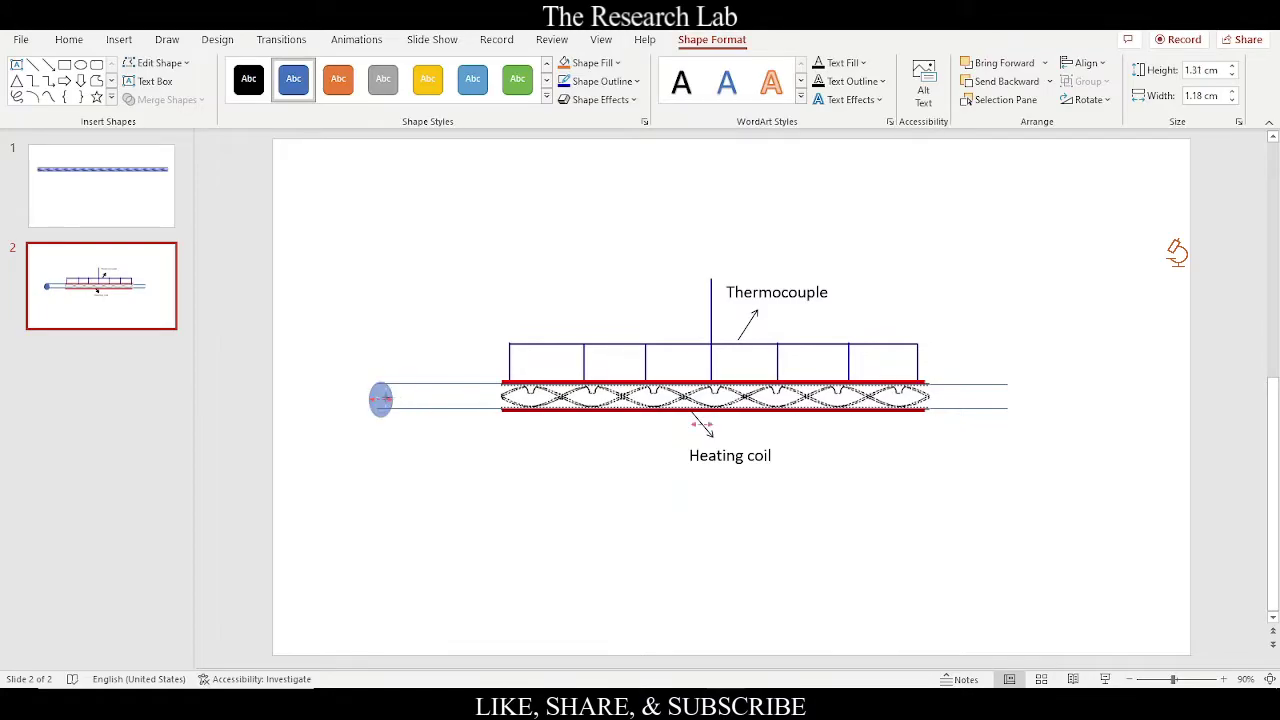
{"action": "left_click", "coordinate": [393, 448]}
{"action": "left_click", "coordinate": [375, 402]}
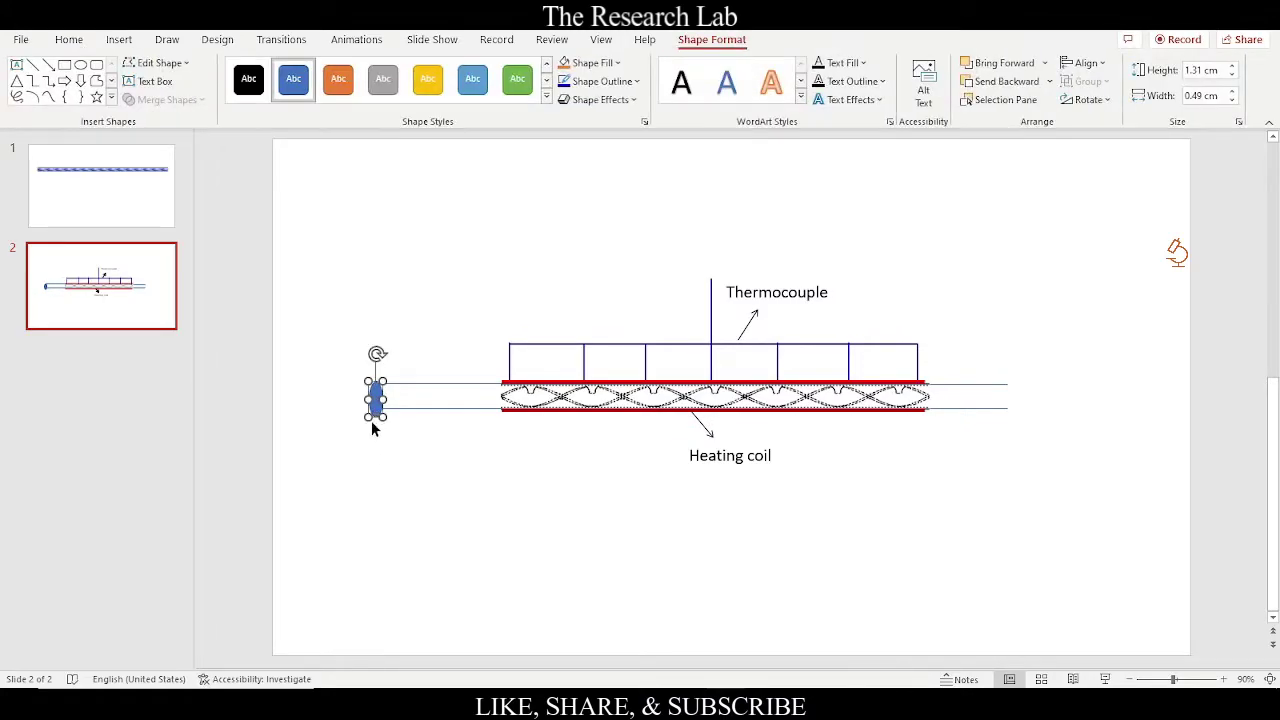
{"action": "mouse_move", "coordinate": [369, 399]}
{"action": "left_mouse_down"}
{"action": "mouse_move", "coordinate": [348, 399]}
{"action": "mouse_move", "coordinate": [366, 416]}
{"action": "mouse_move", "coordinate": [372, 396]}
{"action": "mouse_move", "coordinate": [370, 417]}
{"action": "mouse_move", "coordinate": [380, 393]}
{"action": "mouse_move", "coordinate": [1008, 399]}
{"action": "left_mouse_up"}
{"action": "left_click", "coordinate": [431, 470]}
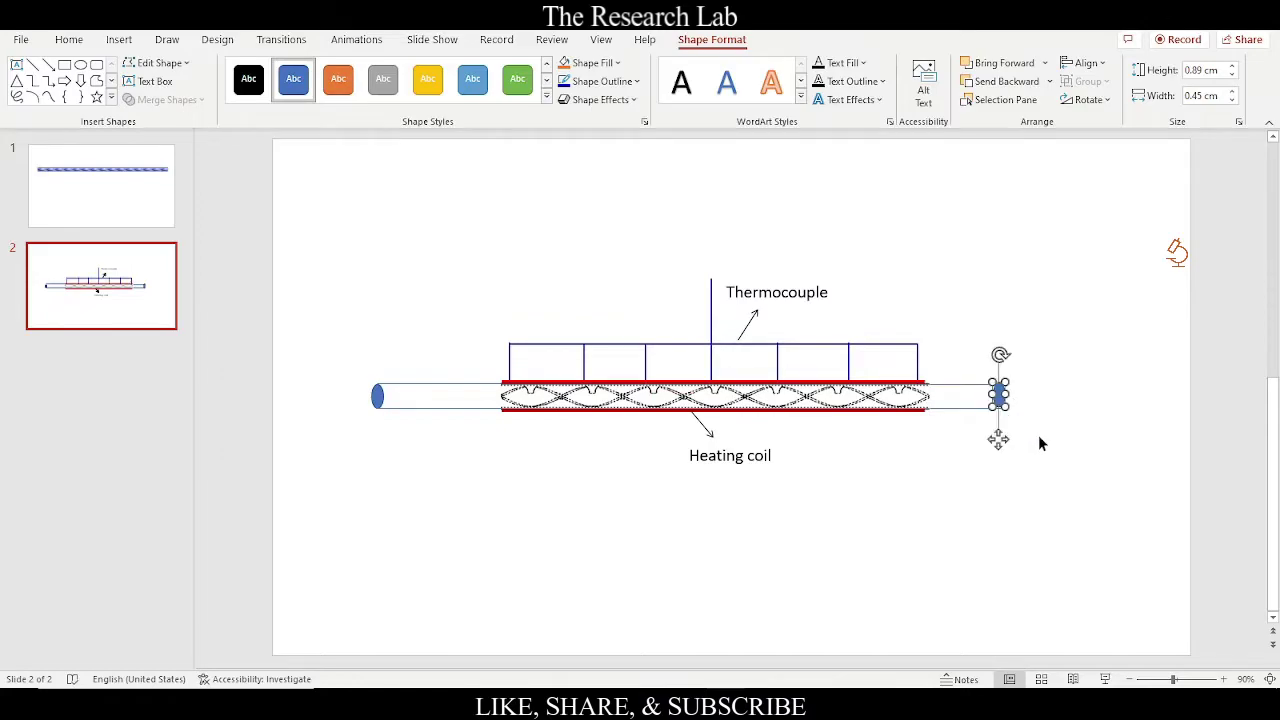
Step: Undo the stray ellipse copy and set the left-end oval to No Fill
{"action": "key", "text": "ctrl+z"}
{"action": "left_click", "coordinate": [377, 396]}
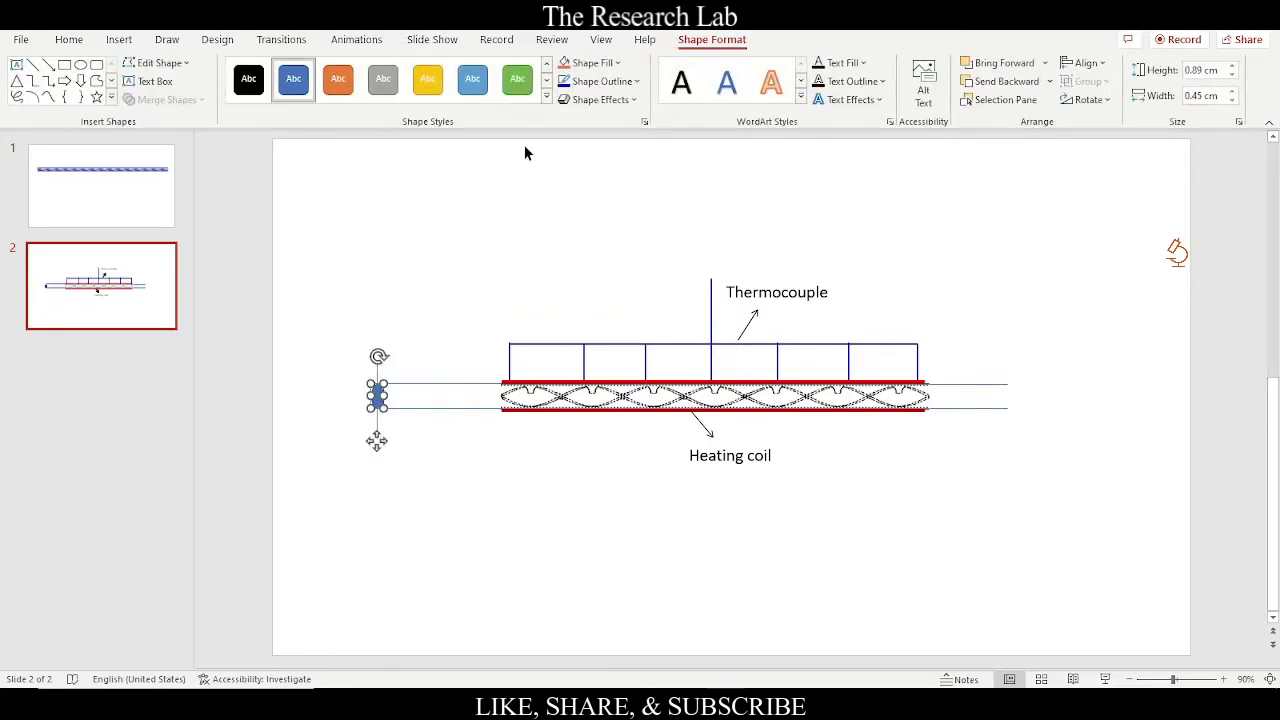
{"action": "left_click", "coordinate": [617, 61]}
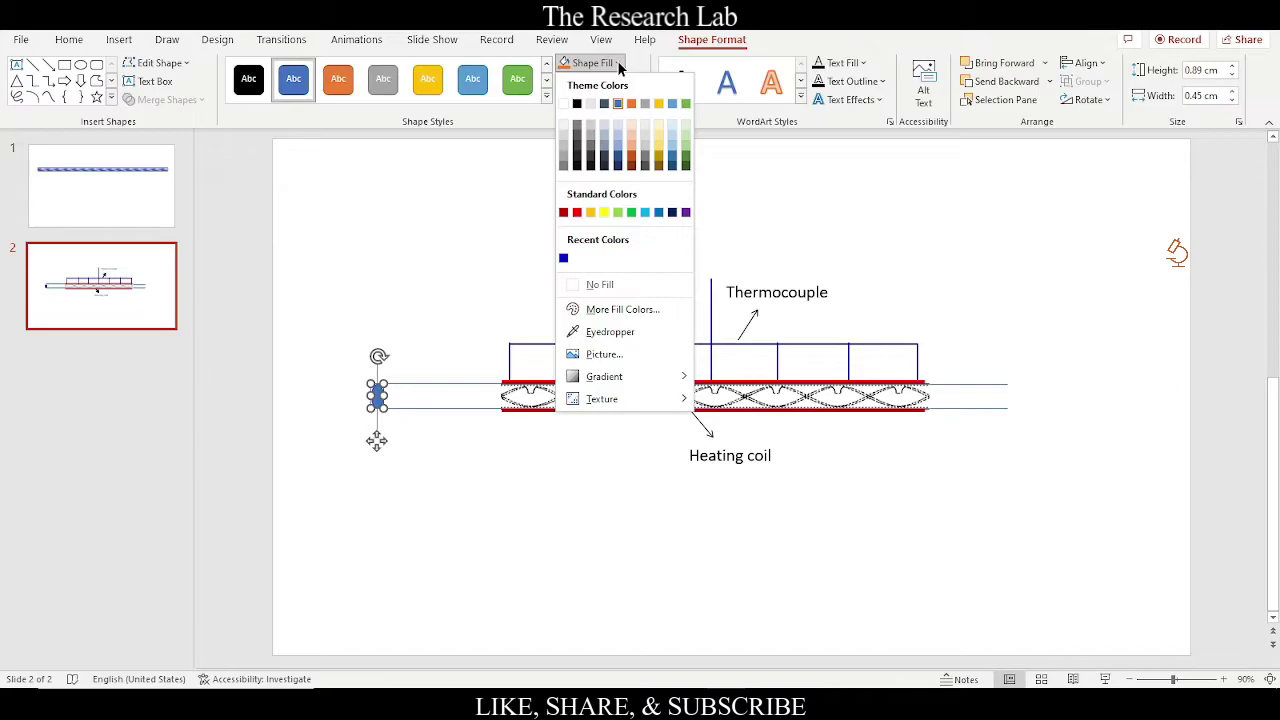
{"action": "left_click", "coordinate": [612, 287]}
{"action": "left_click", "coordinate": [424, 500]}
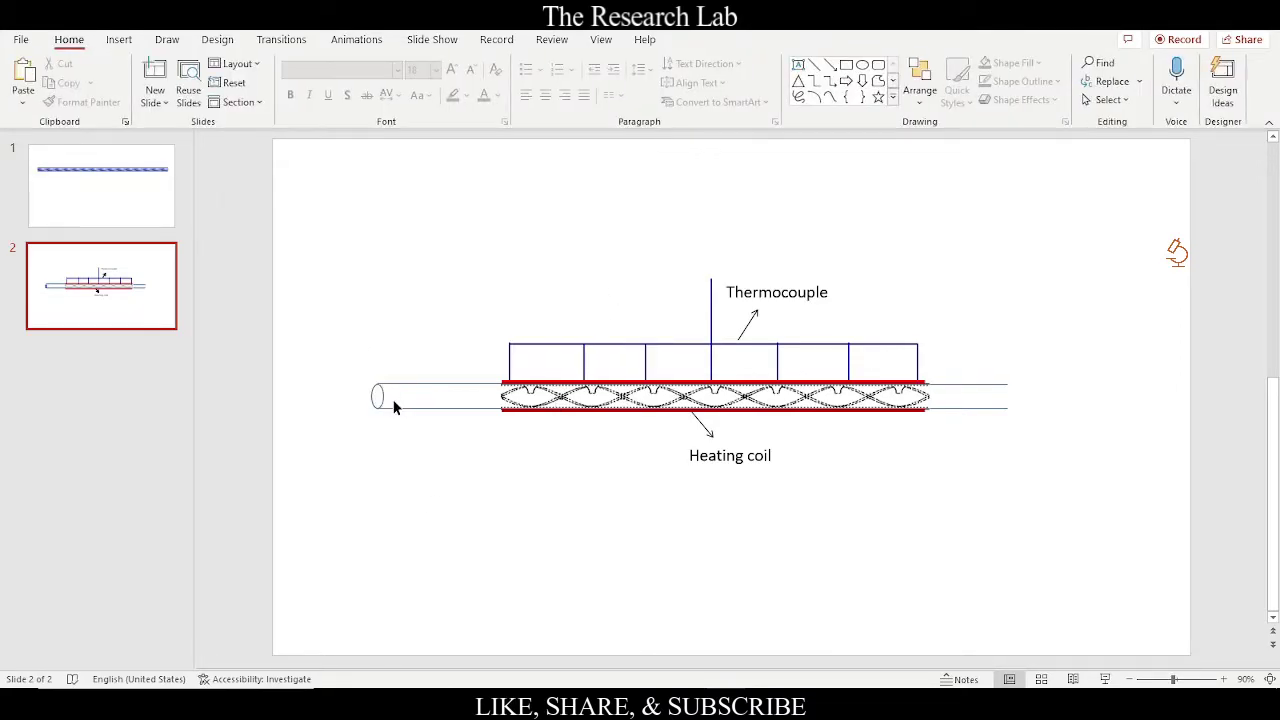
Step: Insert an Arc shape, rotate it about 45° and shrink it toward tube size
{"action": "left_click", "coordinate": [119, 39]}
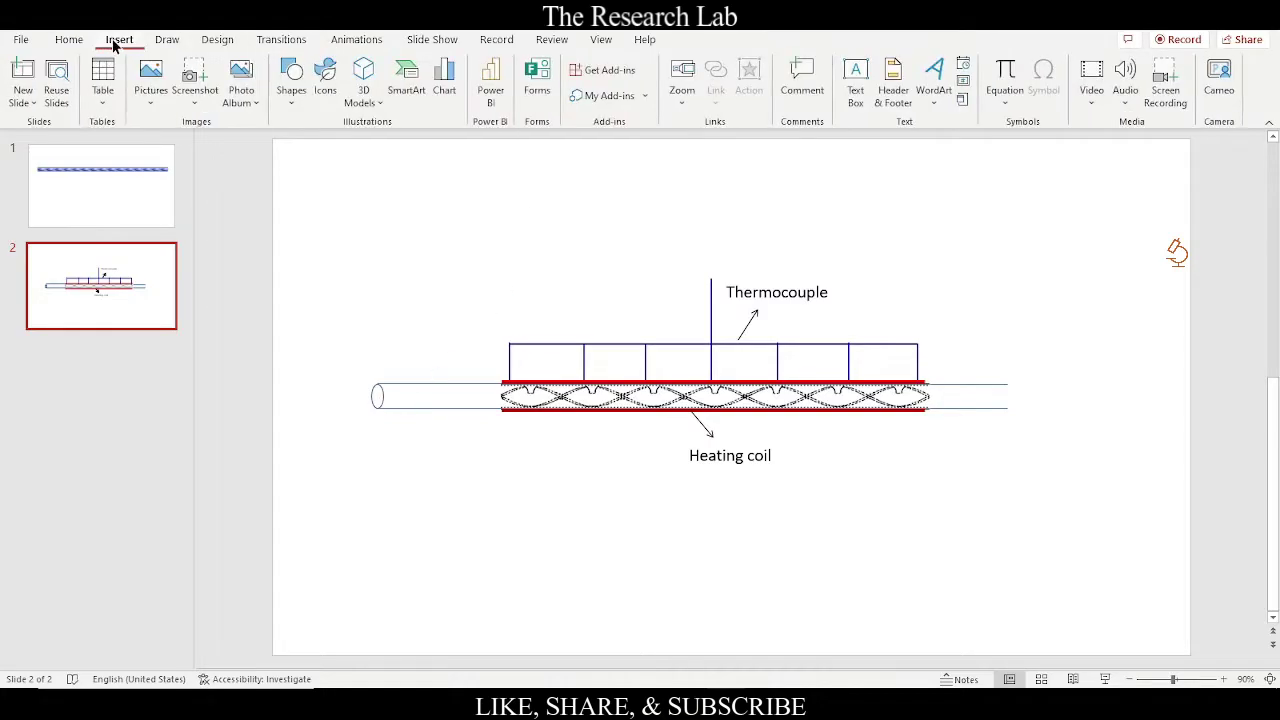
{"action": "left_click", "coordinate": [290, 85]}
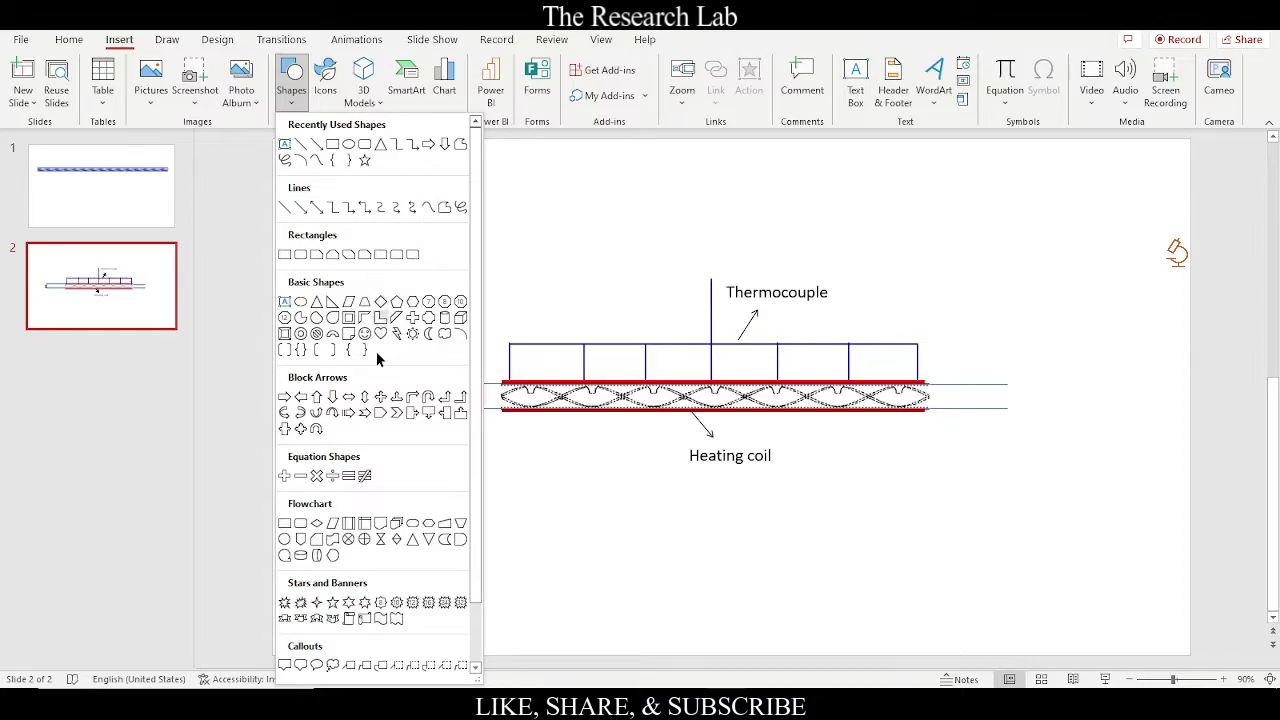
{"action": "left_click", "coordinate": [310, 158]}
{"action": "left_click", "coordinate": [1062, 260]}
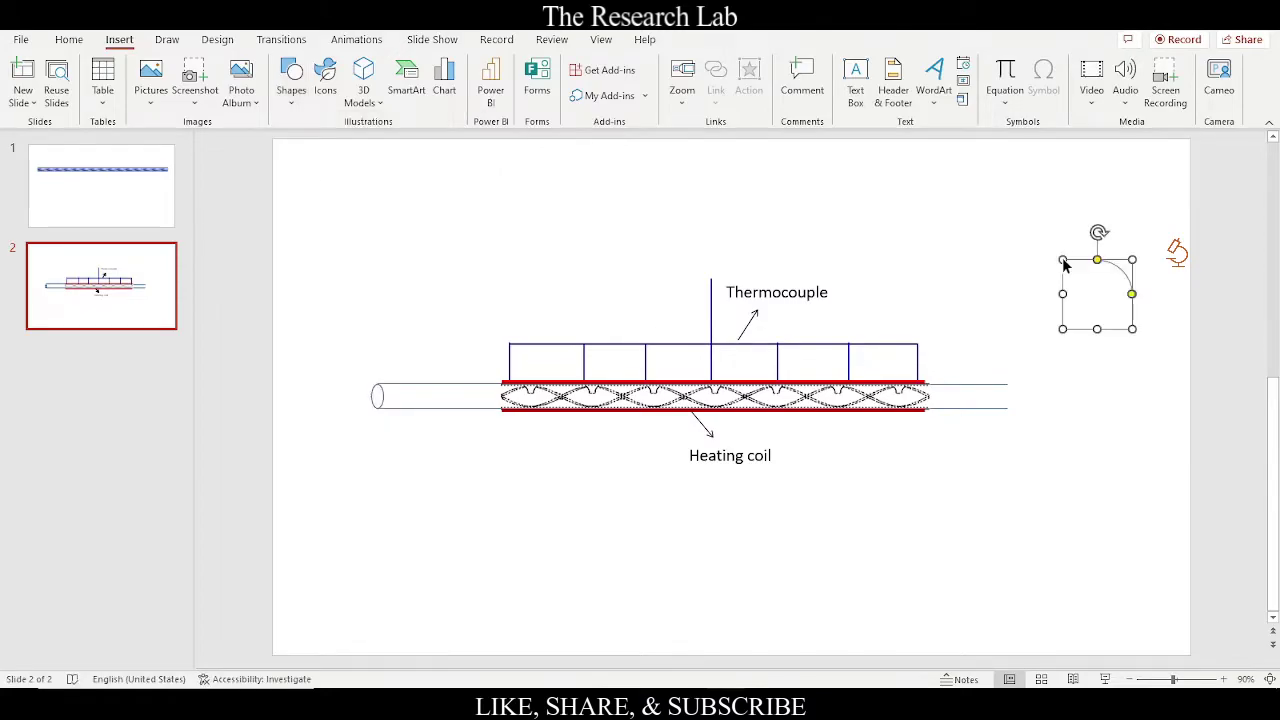
{"action": "mouse_move", "coordinate": [1100, 234]}
{"action": "left_mouse_down"}
{"action": "mouse_move", "coordinate": [1139, 248]}
{"action": "mouse_move", "coordinate": [1013, 395]}
{"action": "left_mouse_up"}
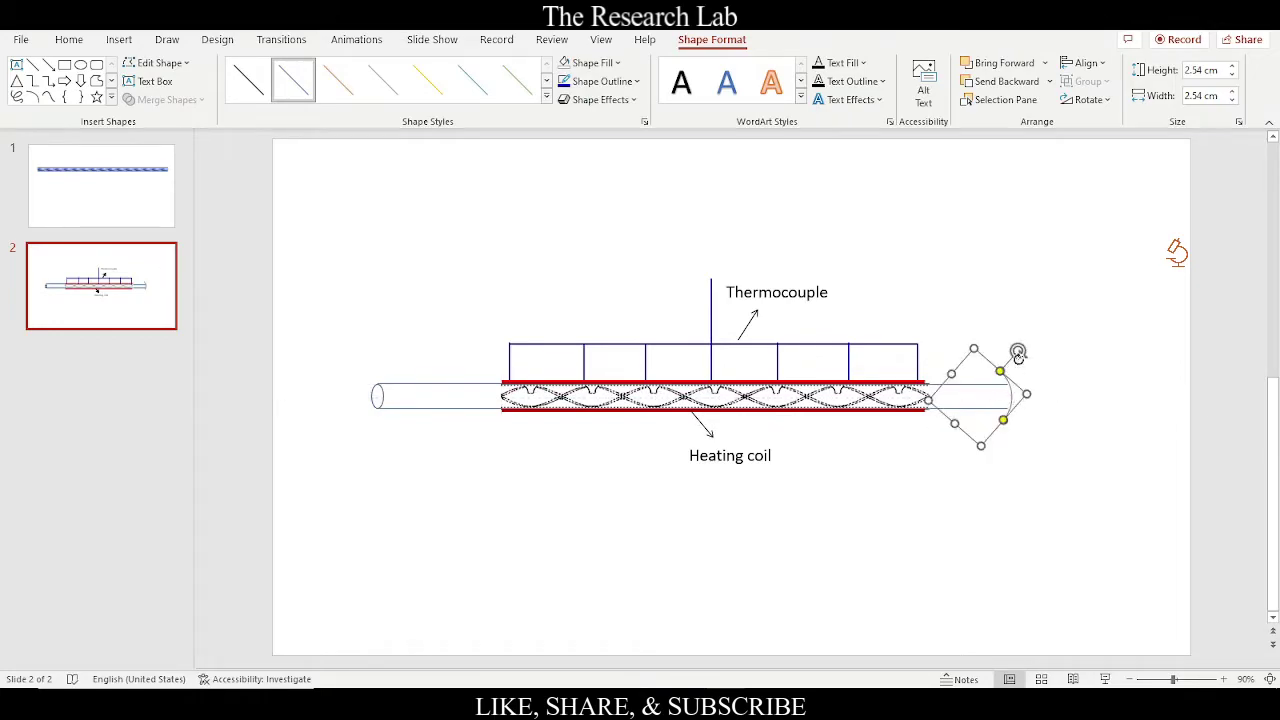
{"action": "left_click_drag", "start_coordinate": [973, 349], "coordinate": [979, 366]}
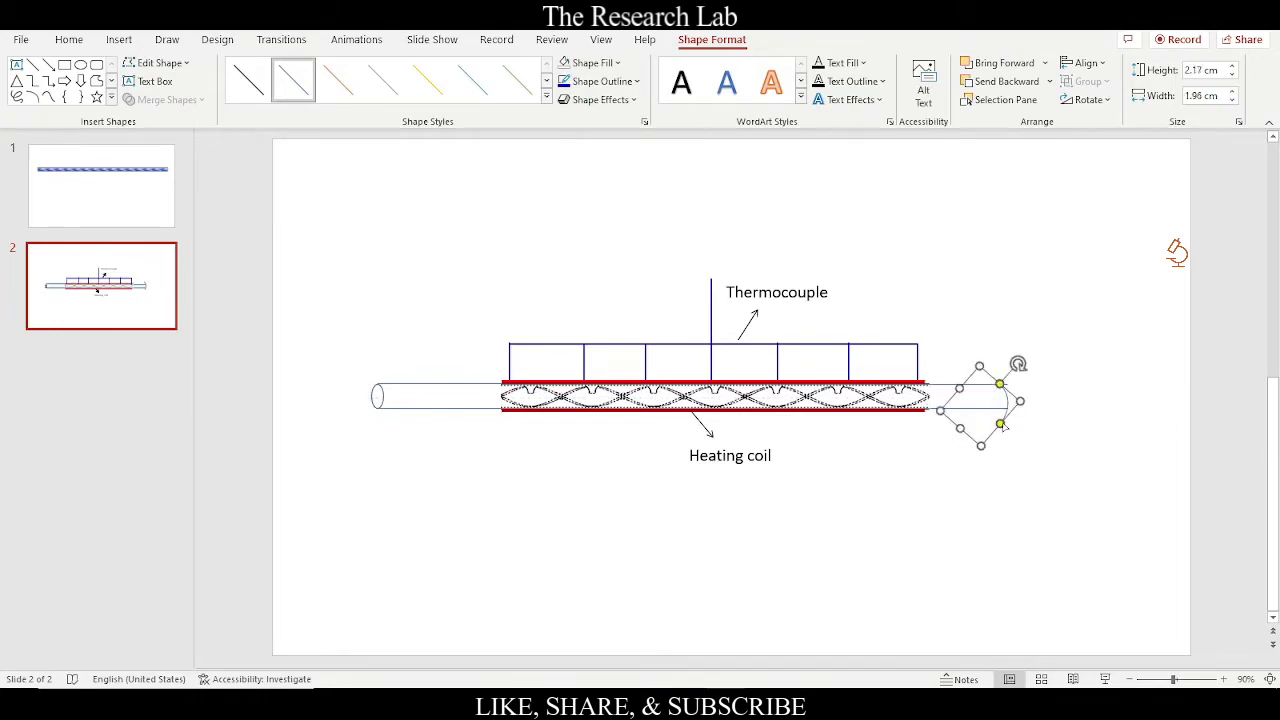
{"action": "left_click_drag", "start_coordinate": [981, 446], "coordinate": [1008, 395]}
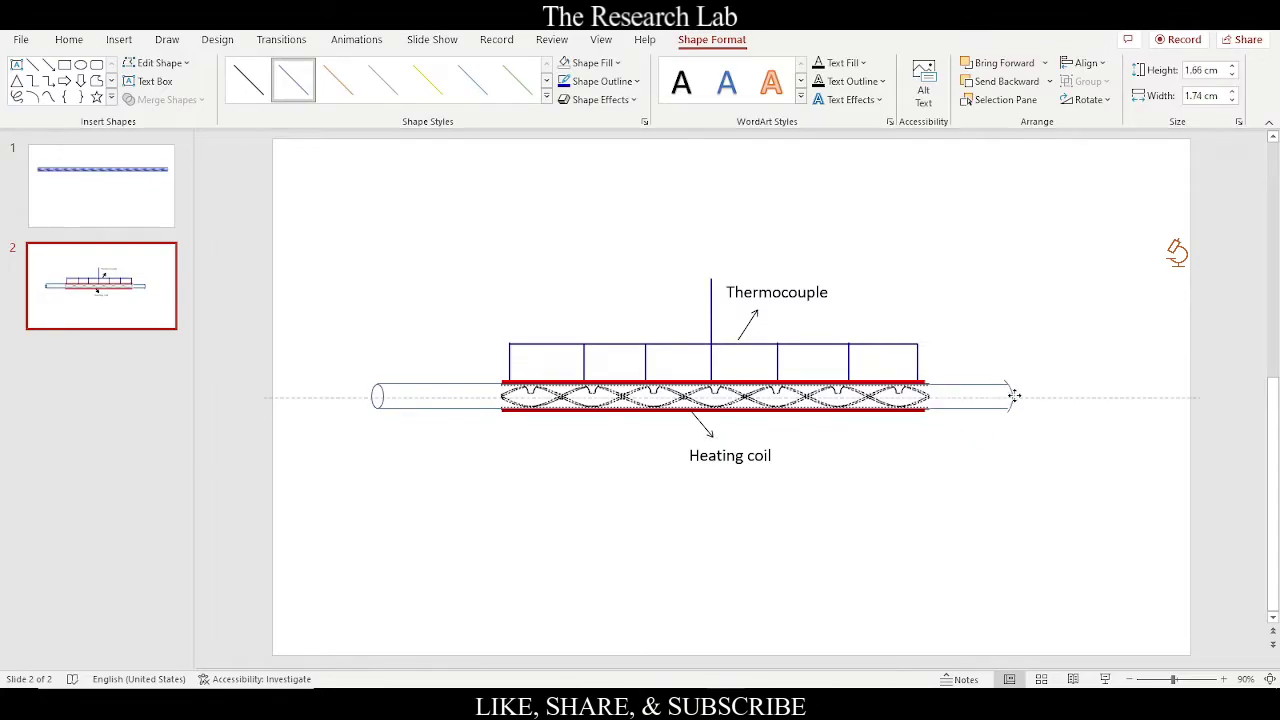
Step: Resize and nudge the arc until it caps the tube's right end
{"action": "left_click_drag", "start_coordinate": [1014, 397], "coordinate": [990, 378]}
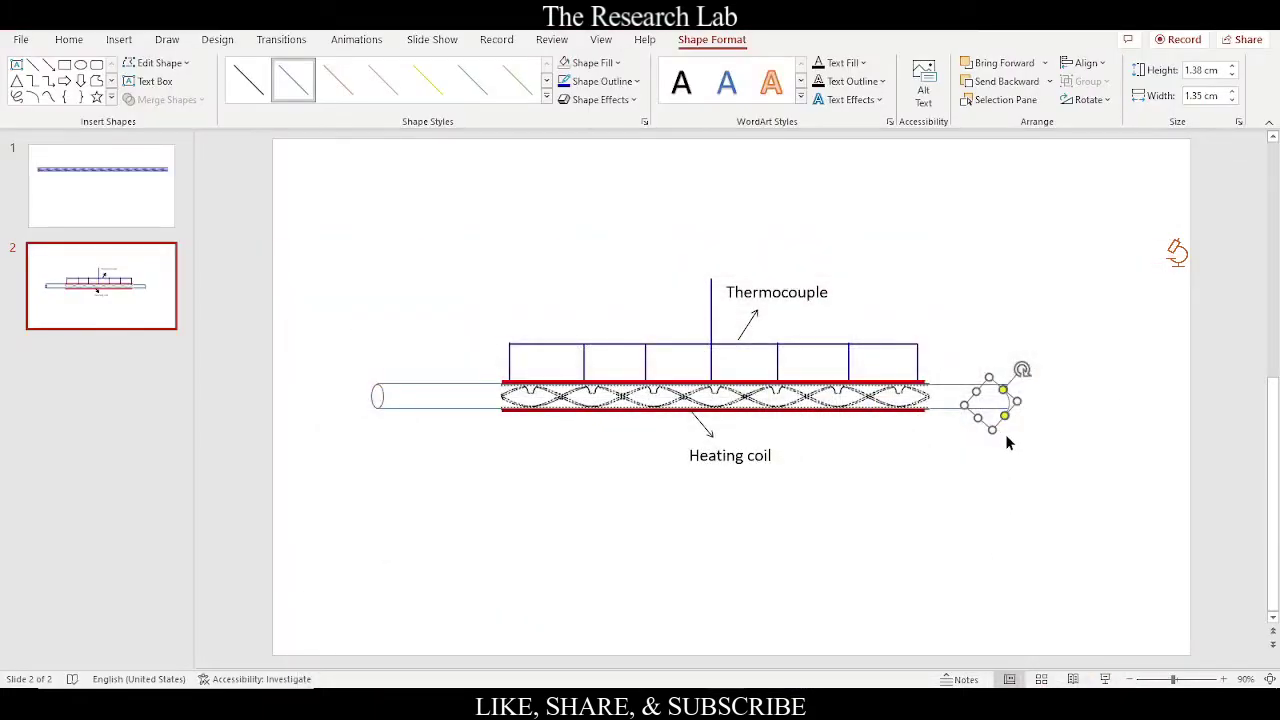
{"action": "left_click_drag", "start_coordinate": [992, 430], "coordinate": [959, 437]}
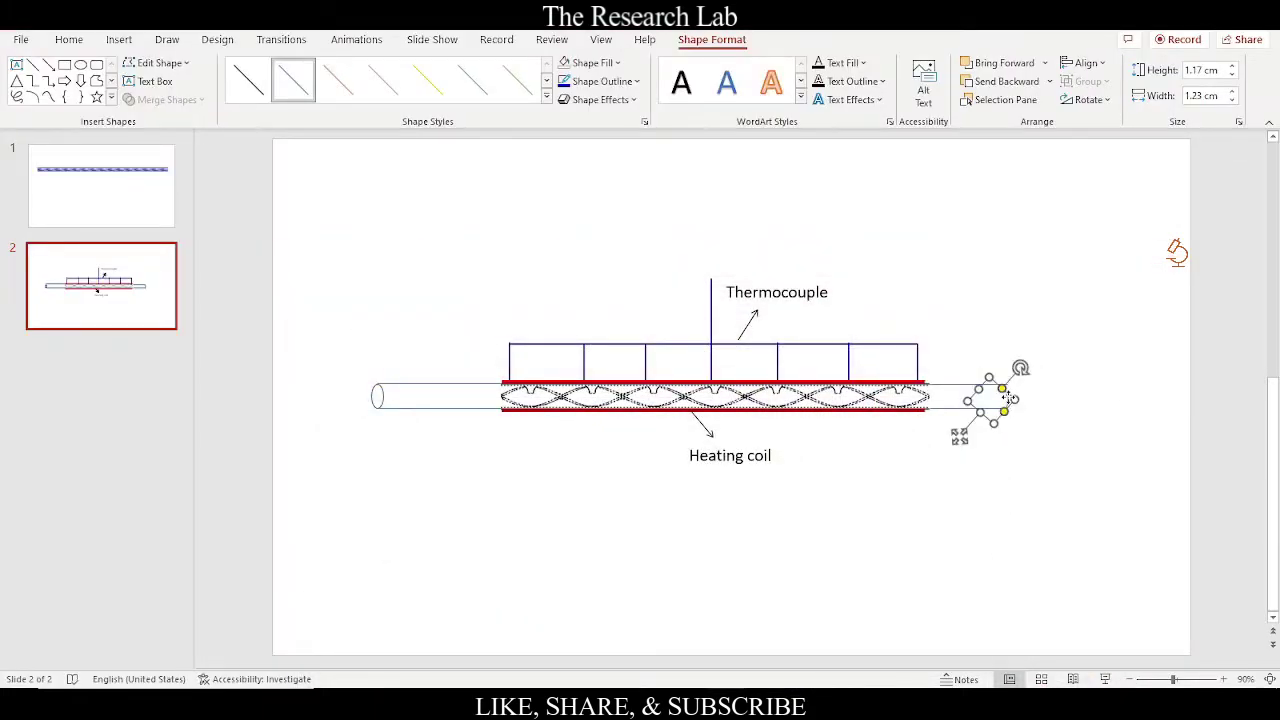
{"action": "left_click_drag", "start_coordinate": [1010, 398], "coordinate": [1011, 396]}
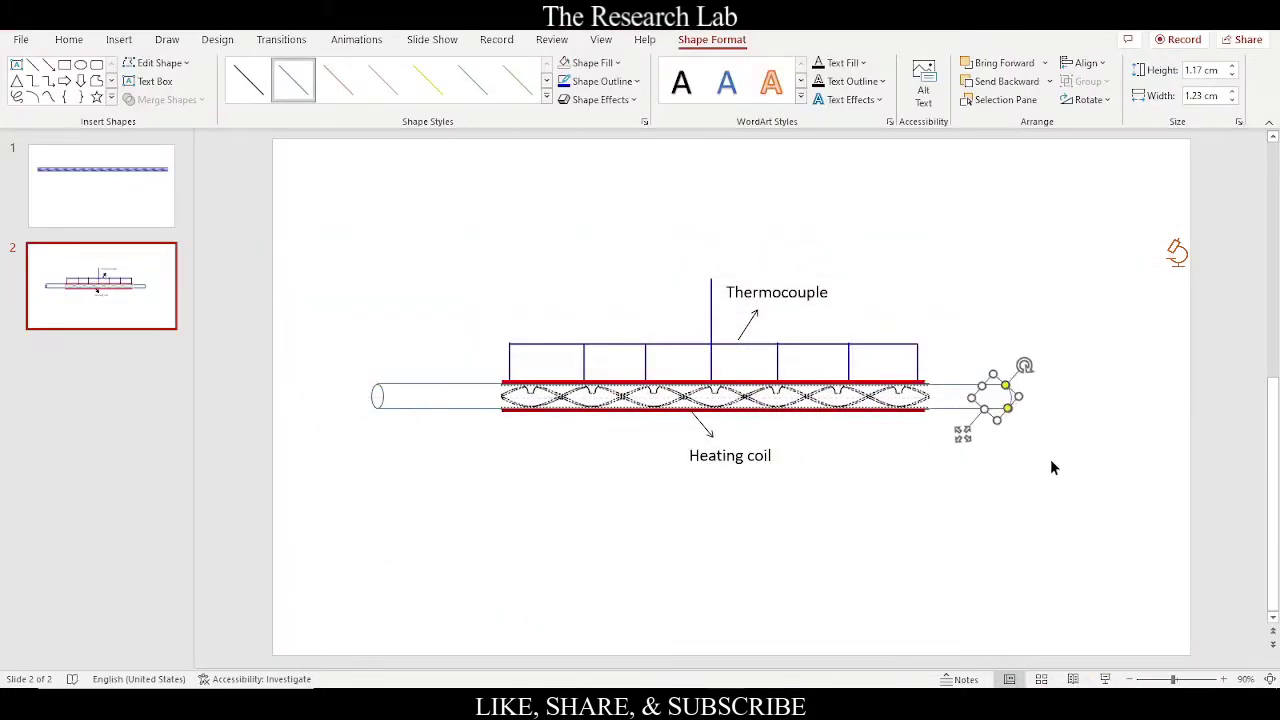
{"action": "left_click", "coordinate": [1059, 451]}
{"action": "left_click", "coordinate": [1014, 398]}
{"action": "left_click", "coordinate": [1074, 451]}
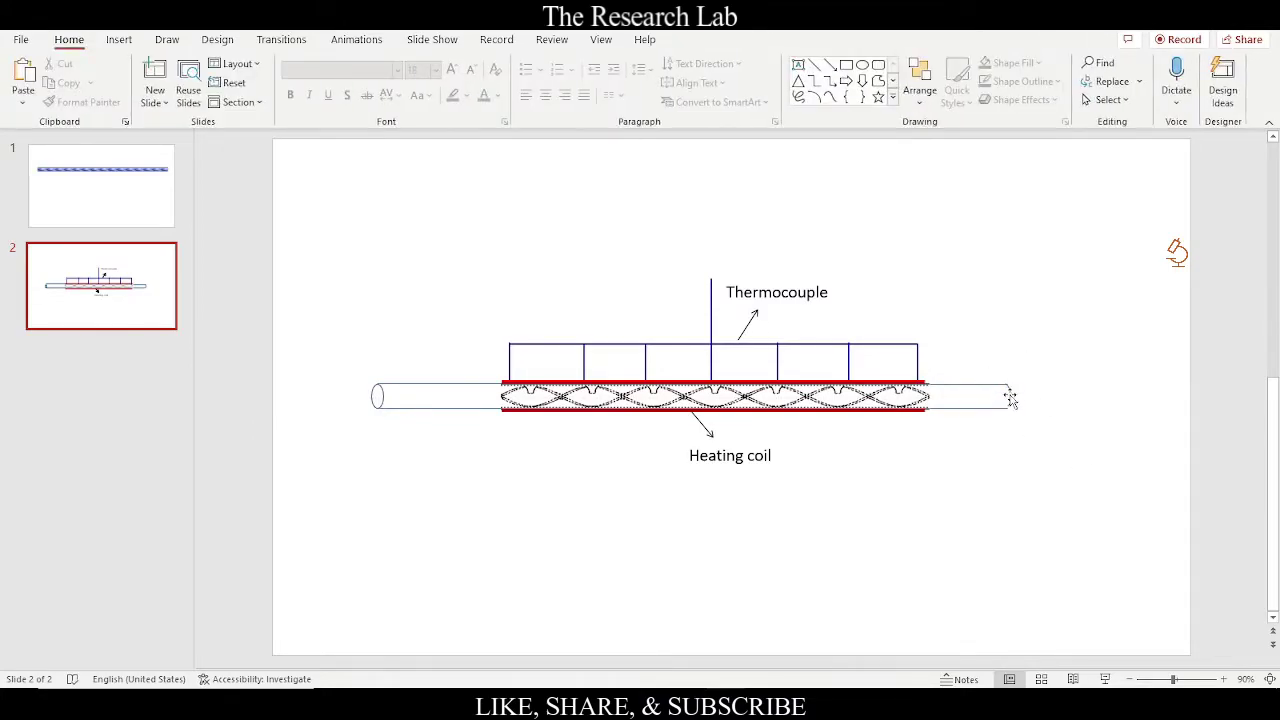
{"action": "left_click", "coordinate": [1011, 398]}
{"action": "left_click_drag", "start_coordinate": [1014, 420], "coordinate": [1001, 424]}
{"action": "left_click", "coordinate": [1066, 420]}
{"action": "left_click", "coordinate": [1017, 399]}
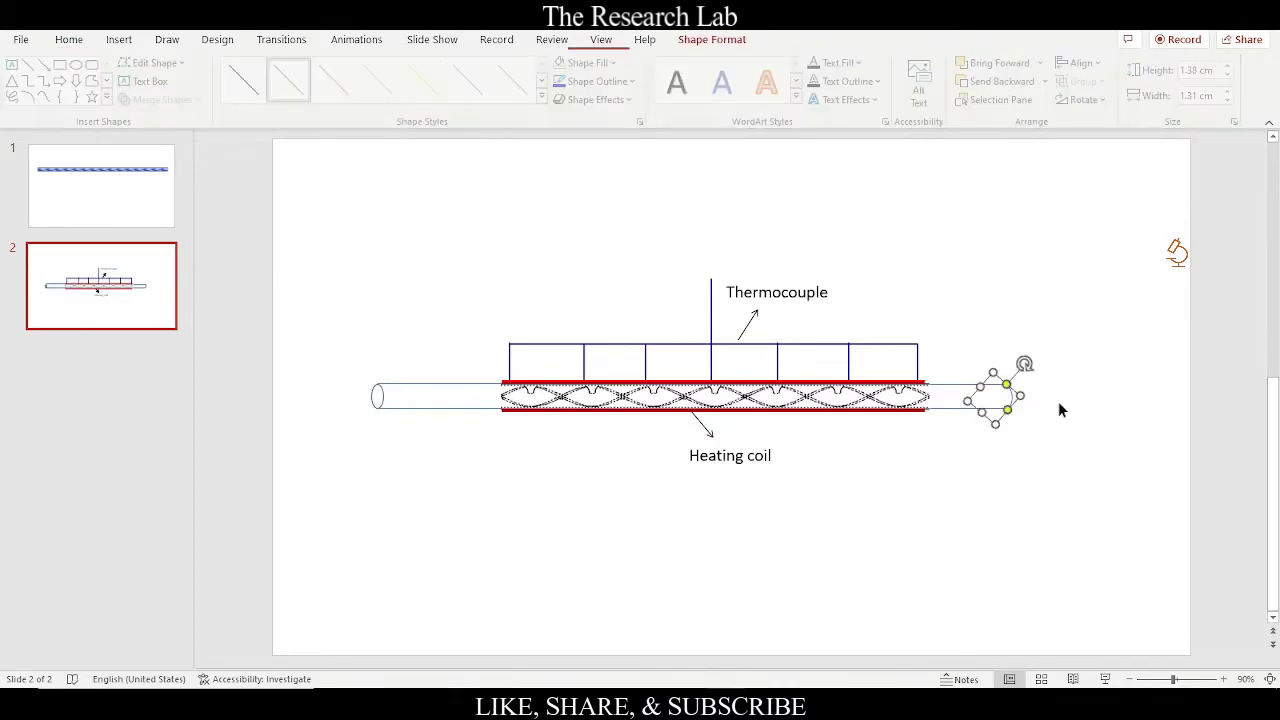
{"action": "left_click", "coordinate": [1094, 430]}
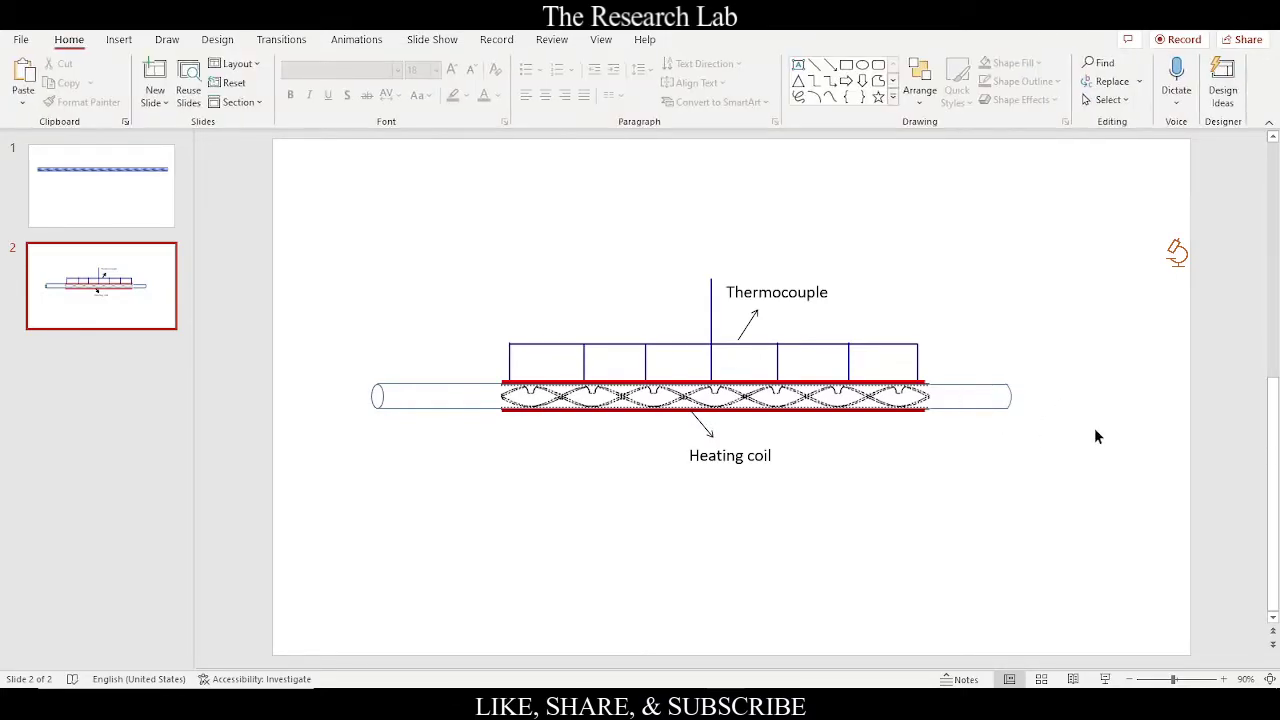
Step: Make the tube outline lines and both end caps black with a 1 pt weight
{"action": "left_click", "coordinate": [458, 390]}
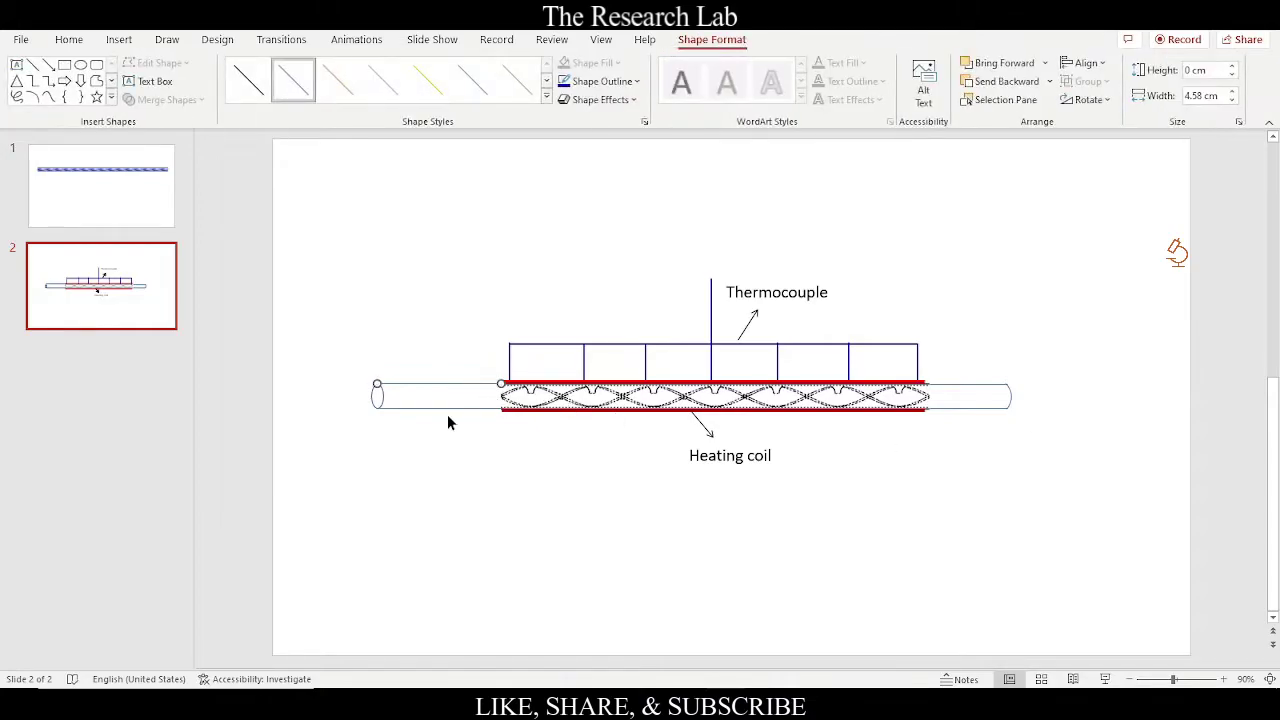
{"action": "left_click", "coordinate": [986, 408], "text": "shift"}
{"action": "left_click", "coordinate": [980, 385], "text": "shift"}
{"action": "left_click", "coordinate": [1012, 398], "text": "shift"}
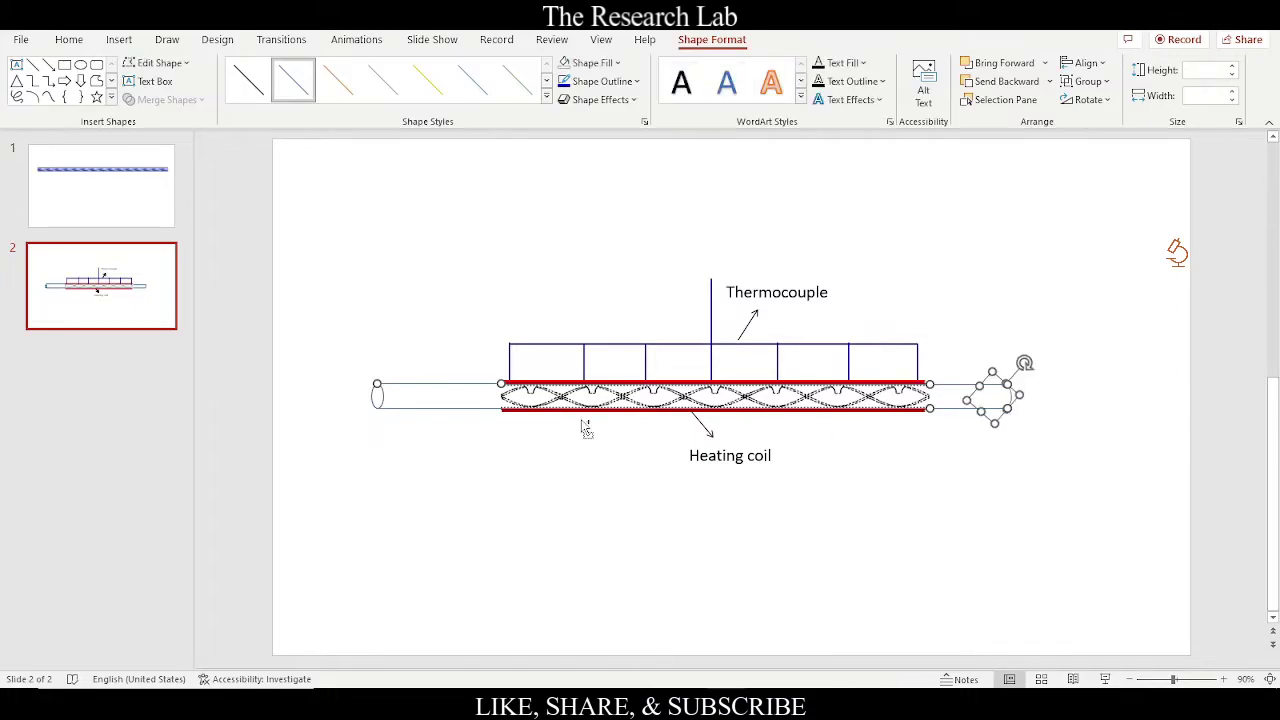
{"action": "left_click", "coordinate": [381, 397], "text": "shift"}
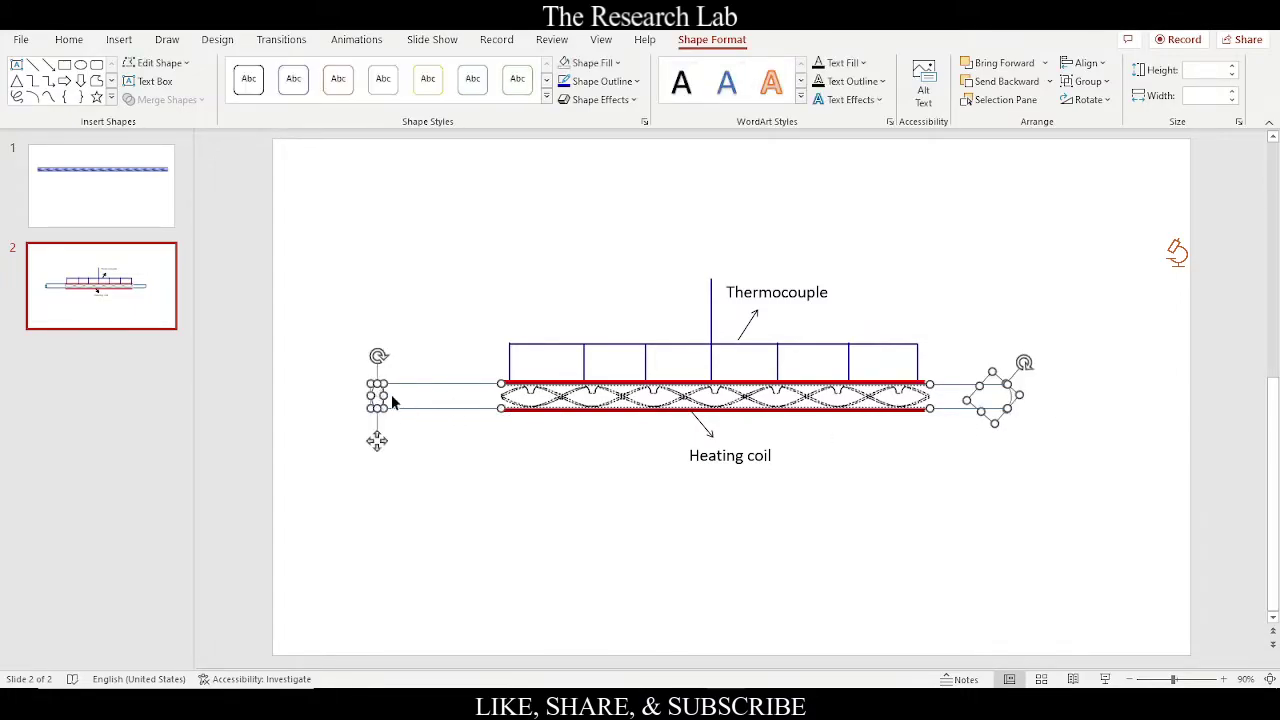
{"action": "left_click", "coordinate": [600, 81]}
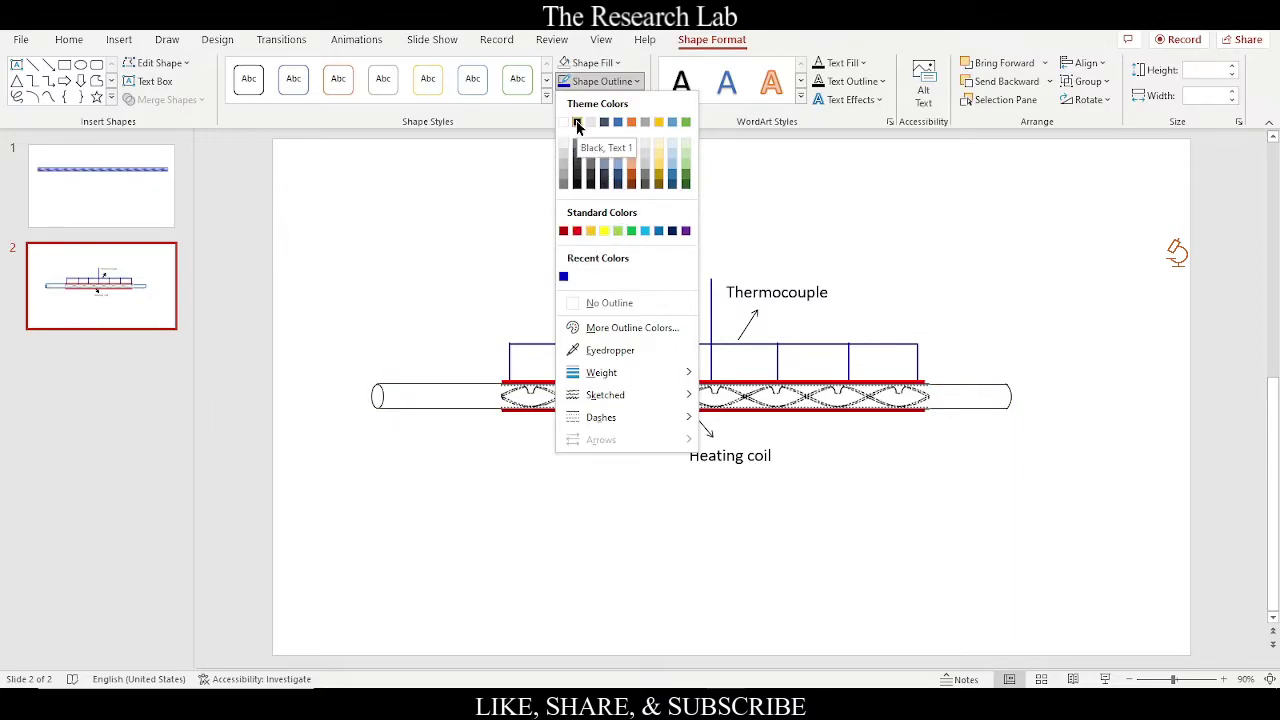
{"action": "left_click", "coordinate": [577, 122]}
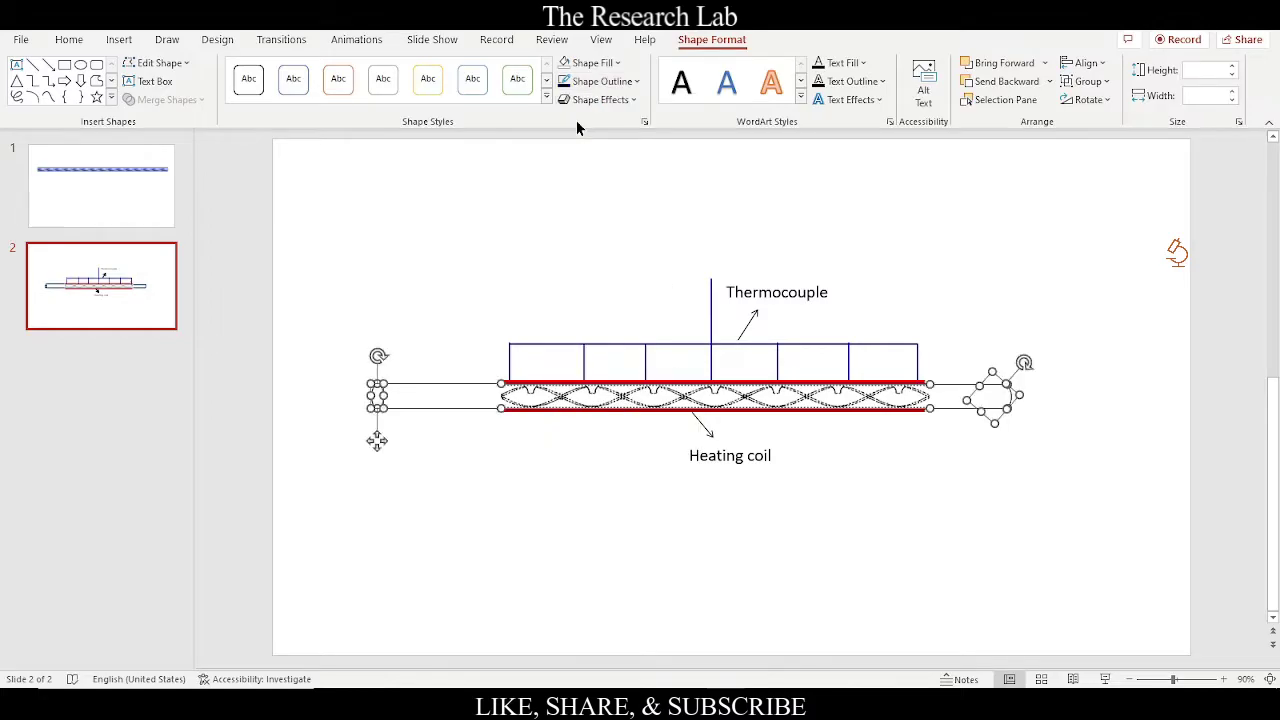
{"action": "left_click", "coordinate": [633, 84]}
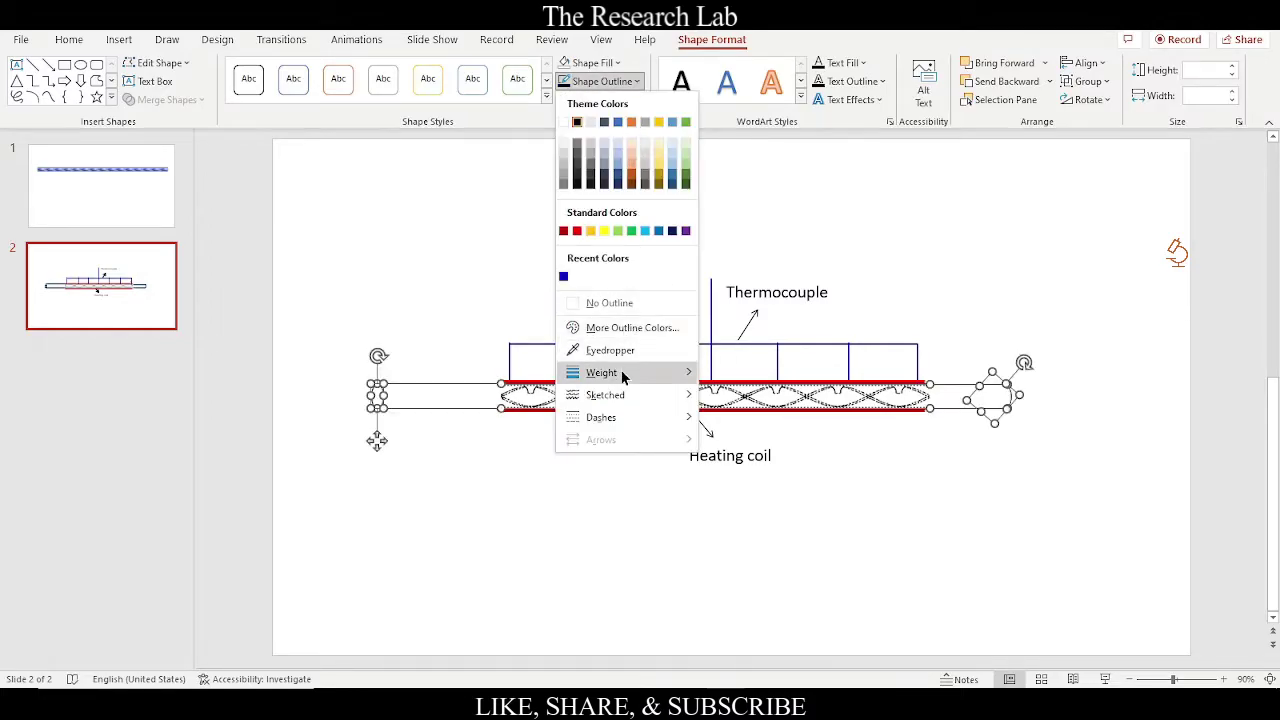
{"action": "mouse_move", "coordinate": [653, 371]}
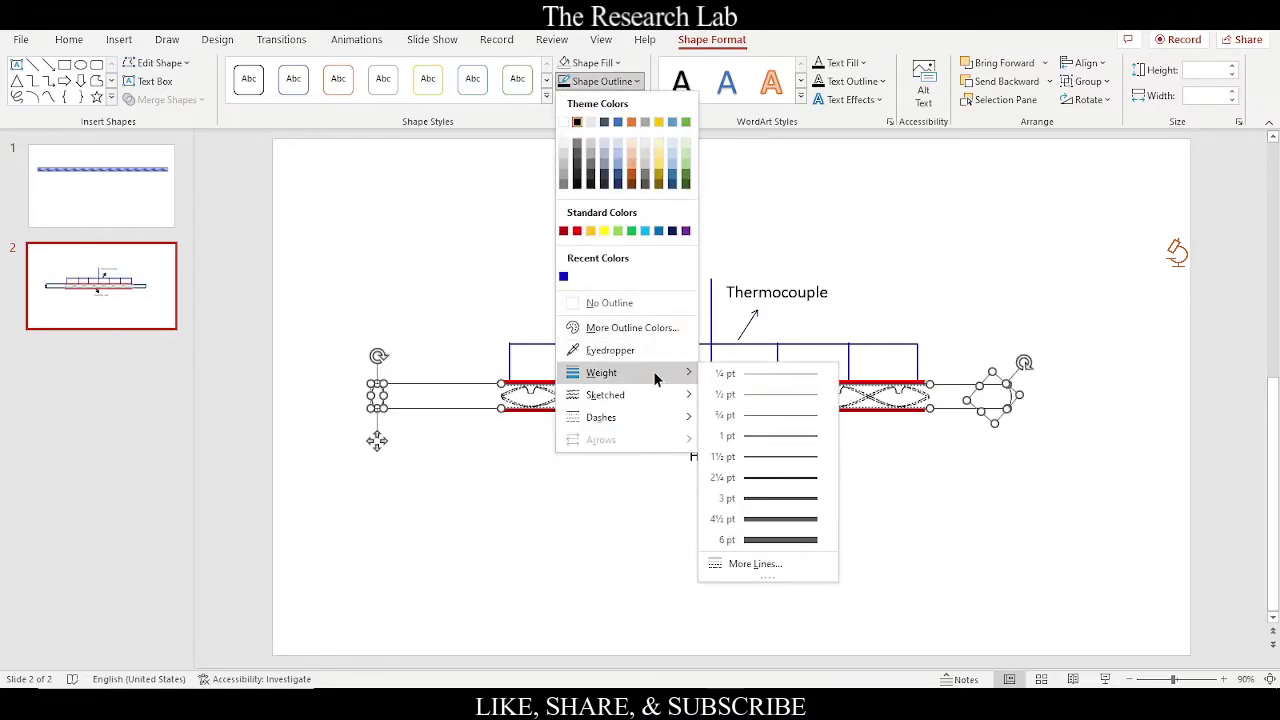
{"action": "left_click", "coordinate": [786, 440]}
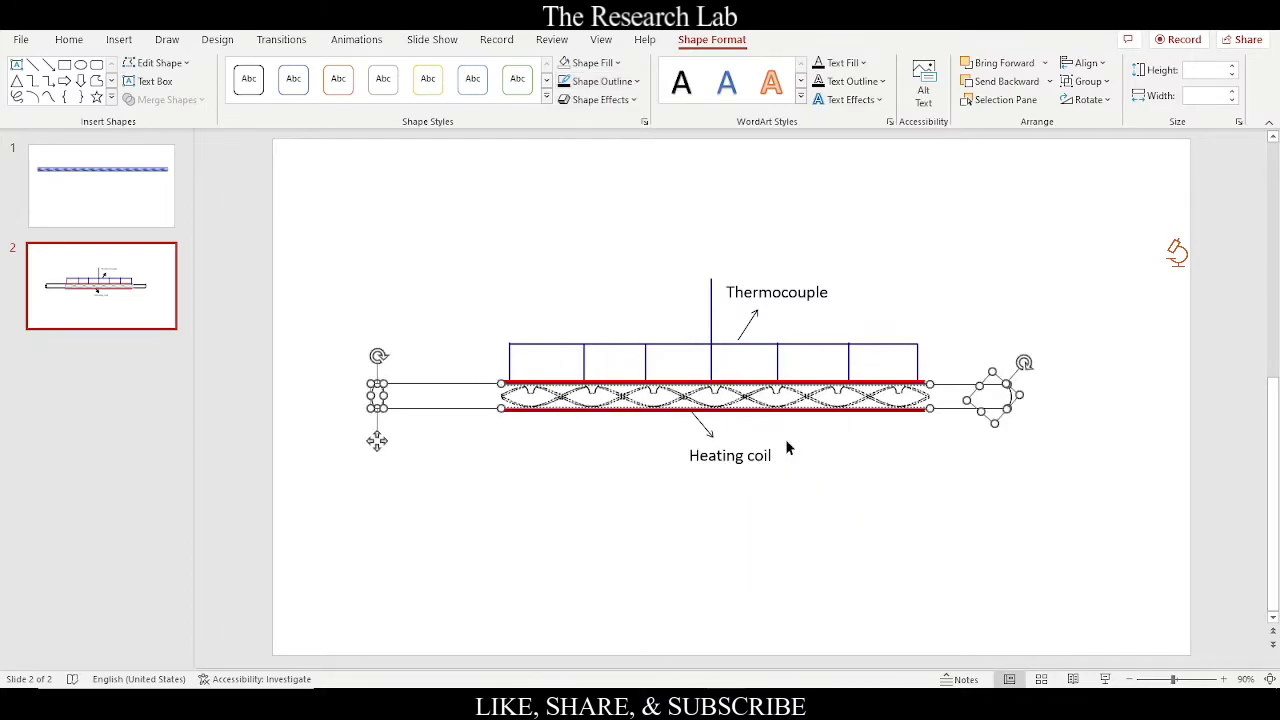
{"action": "left_click", "coordinate": [855, 500]}
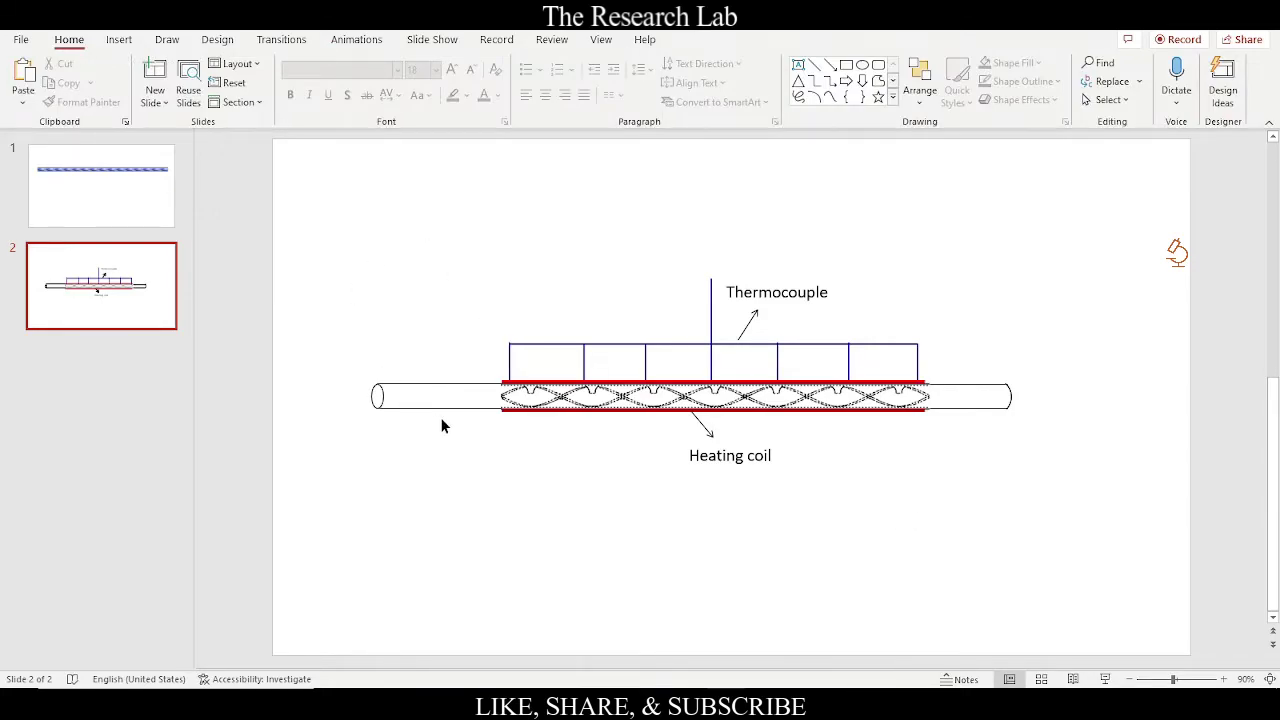
{"action": "left_click", "coordinate": [119, 40]}
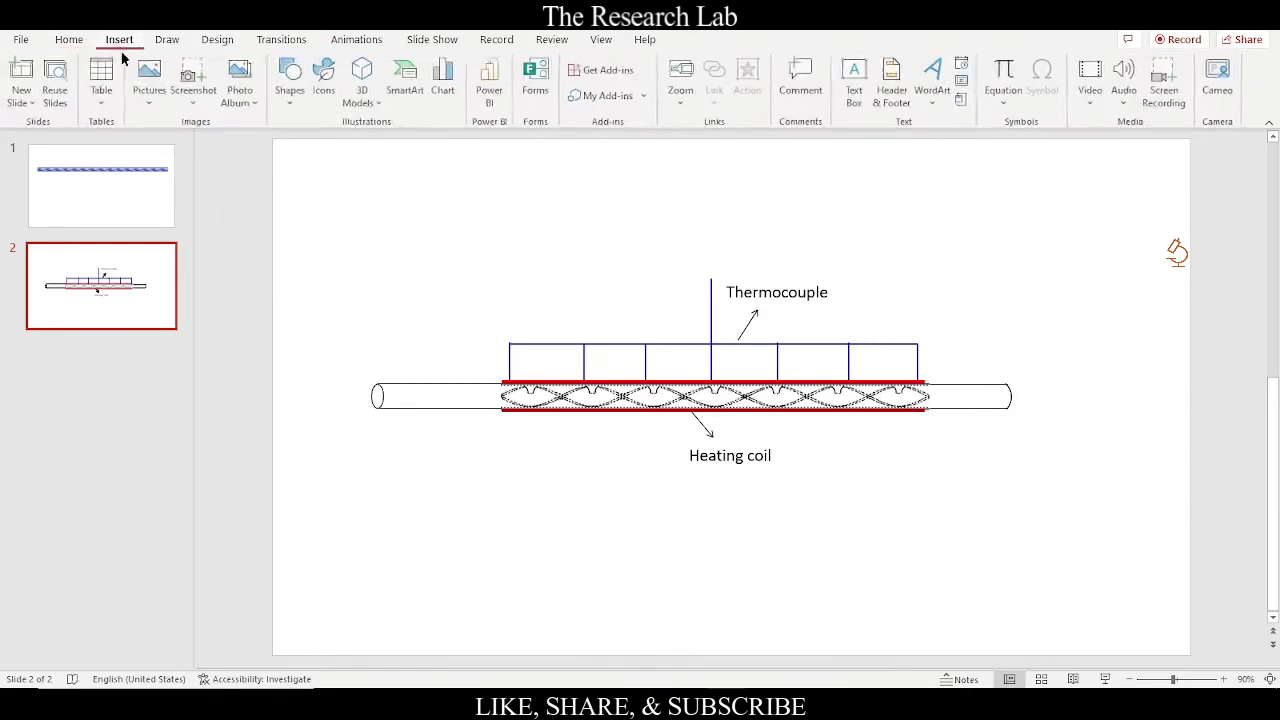
Step: Draw three double-headed dimension arrows below the tube's left, heated and right sections
{"action": "left_click", "coordinate": [292, 100]}
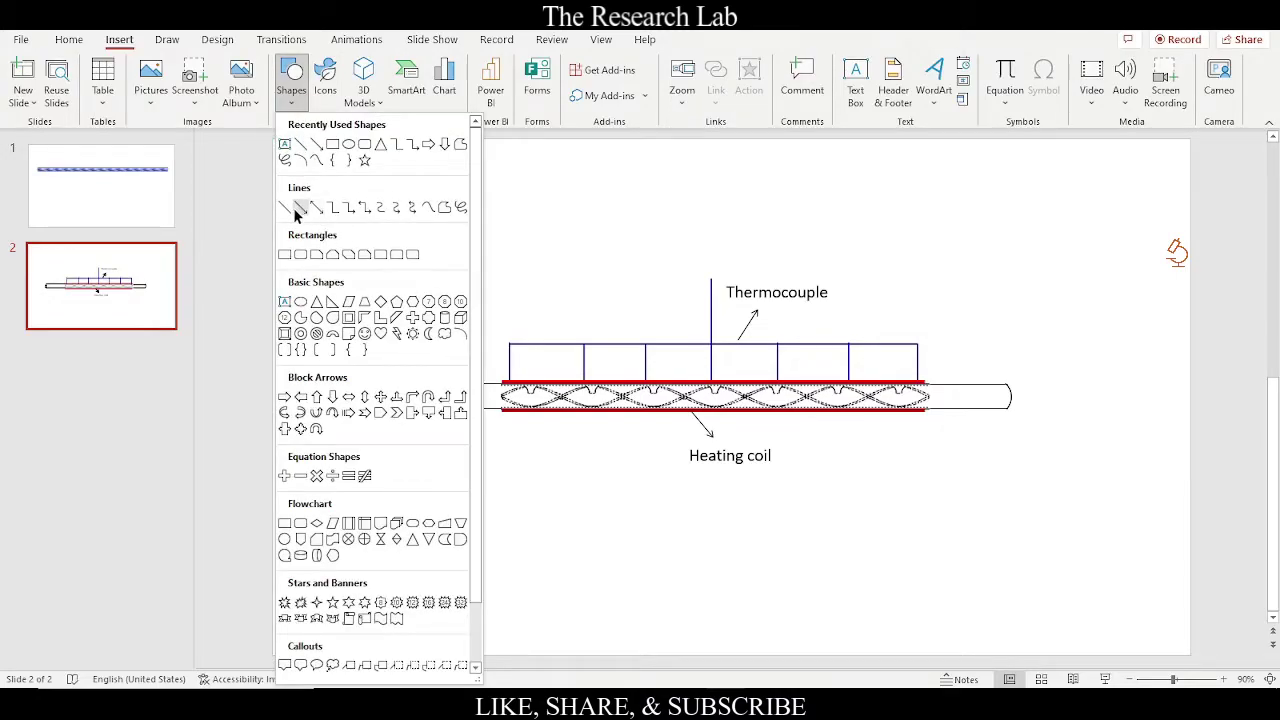
{"action": "left_click", "coordinate": [316, 205]}
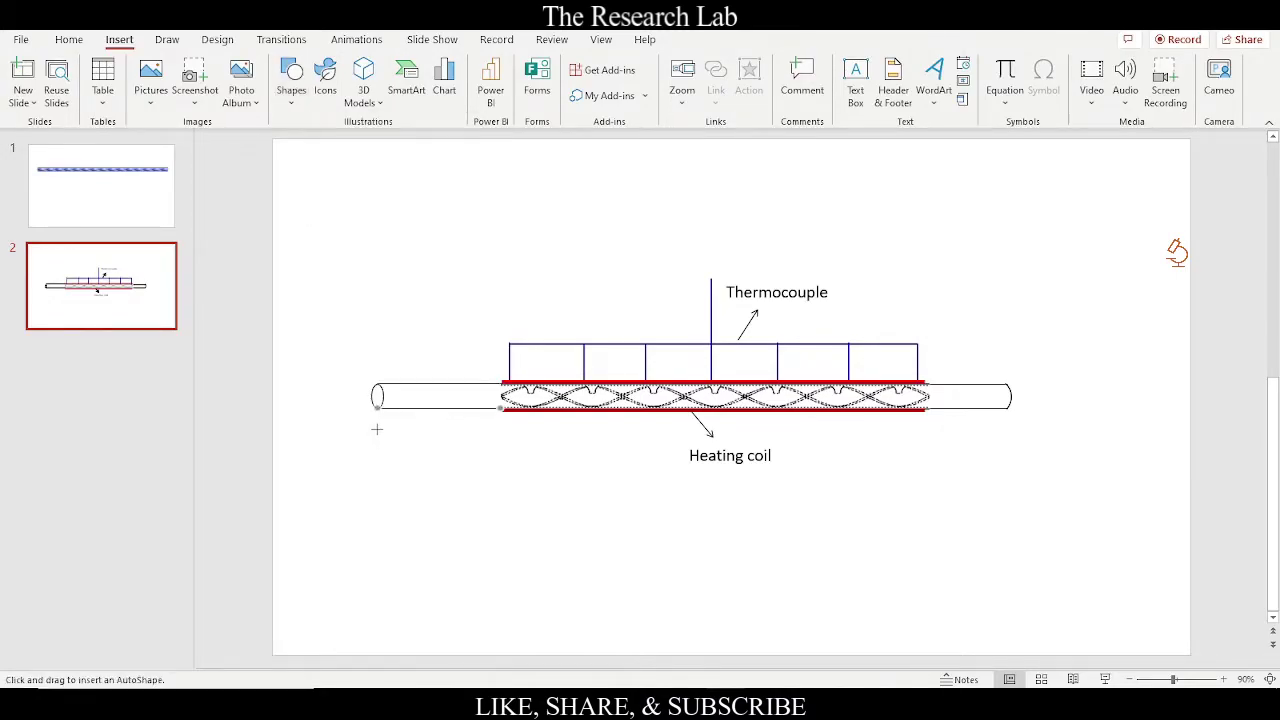
{"action": "mouse_move", "coordinate": [395, 425]}
{"action": "left_mouse_down"}
{"action": "mouse_move", "coordinate": [514, 425]}
{"action": "mouse_move", "coordinate": [495, 425]}
{"action": "mouse_move", "coordinate": [443, 506]}
{"action": "mouse_move", "coordinate": [596, 518]}
{"action": "mouse_move", "coordinate": [930, 503]}
{"action": "left_mouse_up"}
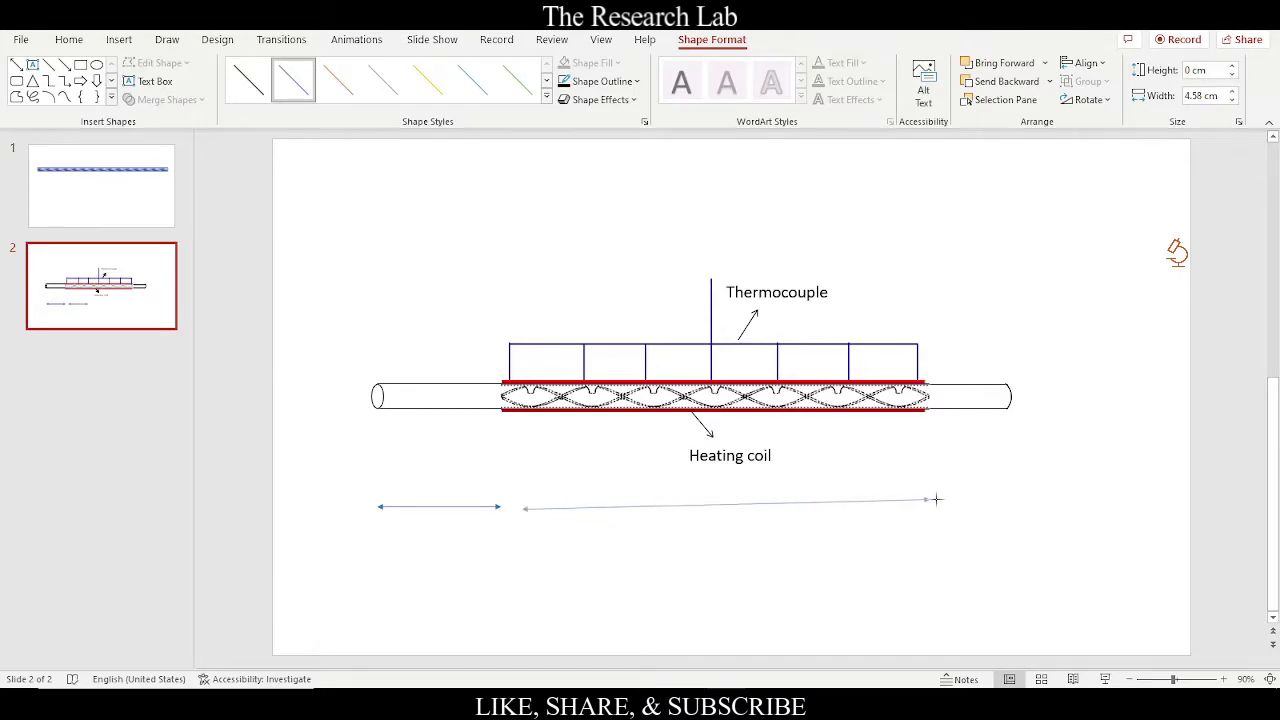
{"action": "left_click_drag", "start_coordinate": [811, 509], "coordinate": [769, 505]}
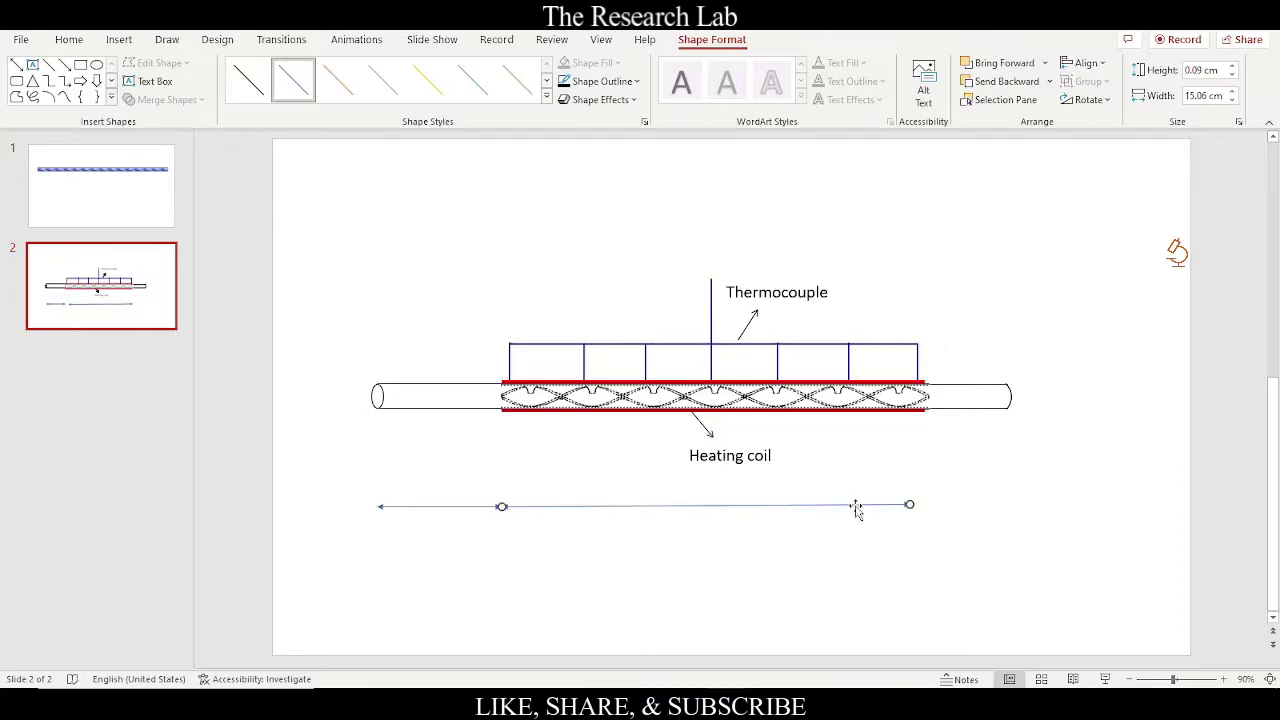
{"action": "left_click_drag", "start_coordinate": [909, 504], "coordinate": [927, 506]}
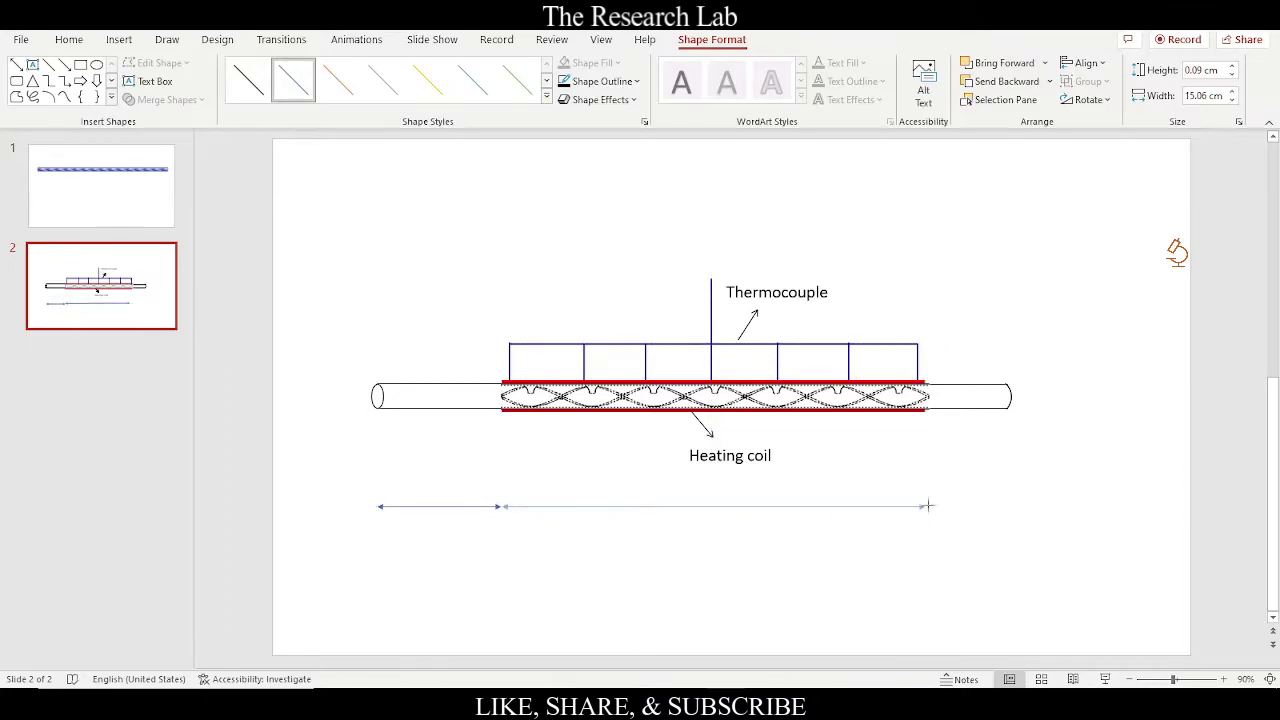
{"action": "left_click", "coordinate": [942, 503]}
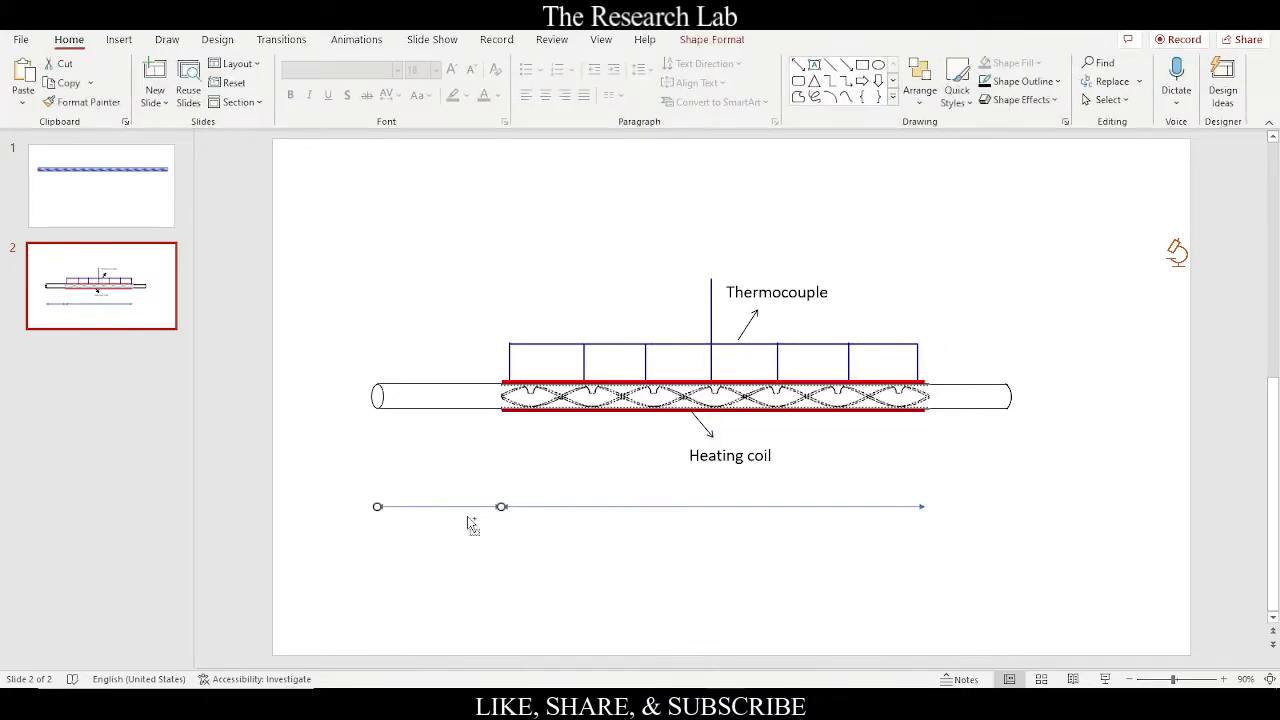
{"action": "left_click_drag", "start_coordinate": [468, 513], "coordinate": [1008, 510]}
{"action": "left_click_drag", "start_coordinate": [1015, 512], "coordinate": [1020, 508]}
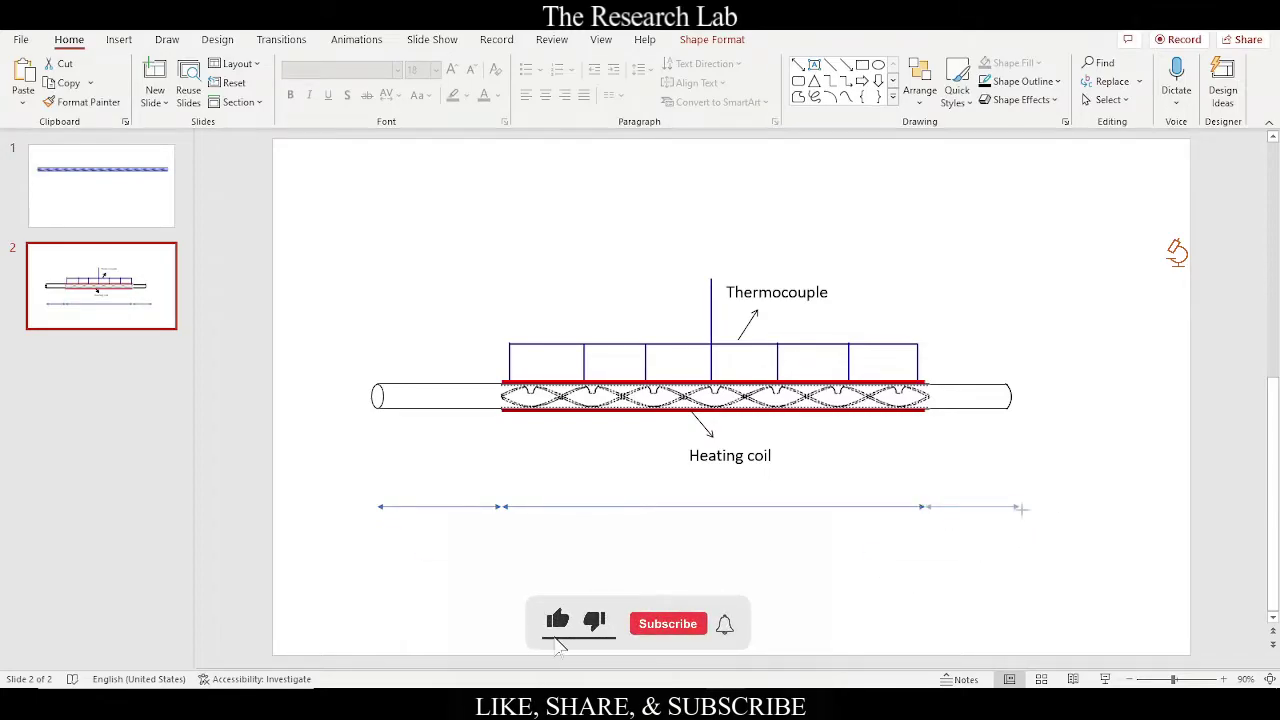
Step: Pick the straight Line tool from the Insert Shapes gallery
{"action": "left_click", "coordinate": [167, 40]}
{"action": "left_click", "coordinate": [119, 40]}
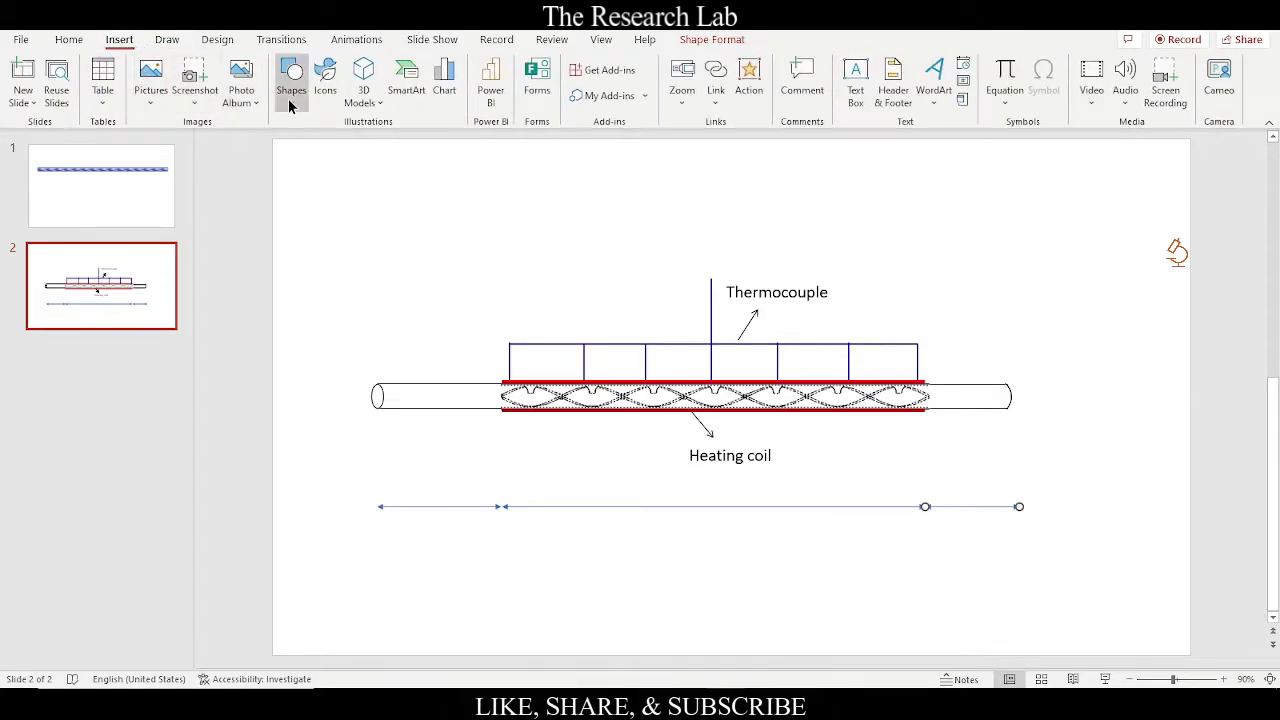
{"action": "left_click", "coordinate": [290, 107]}
{"action": "left_click", "coordinate": [331, 153]}
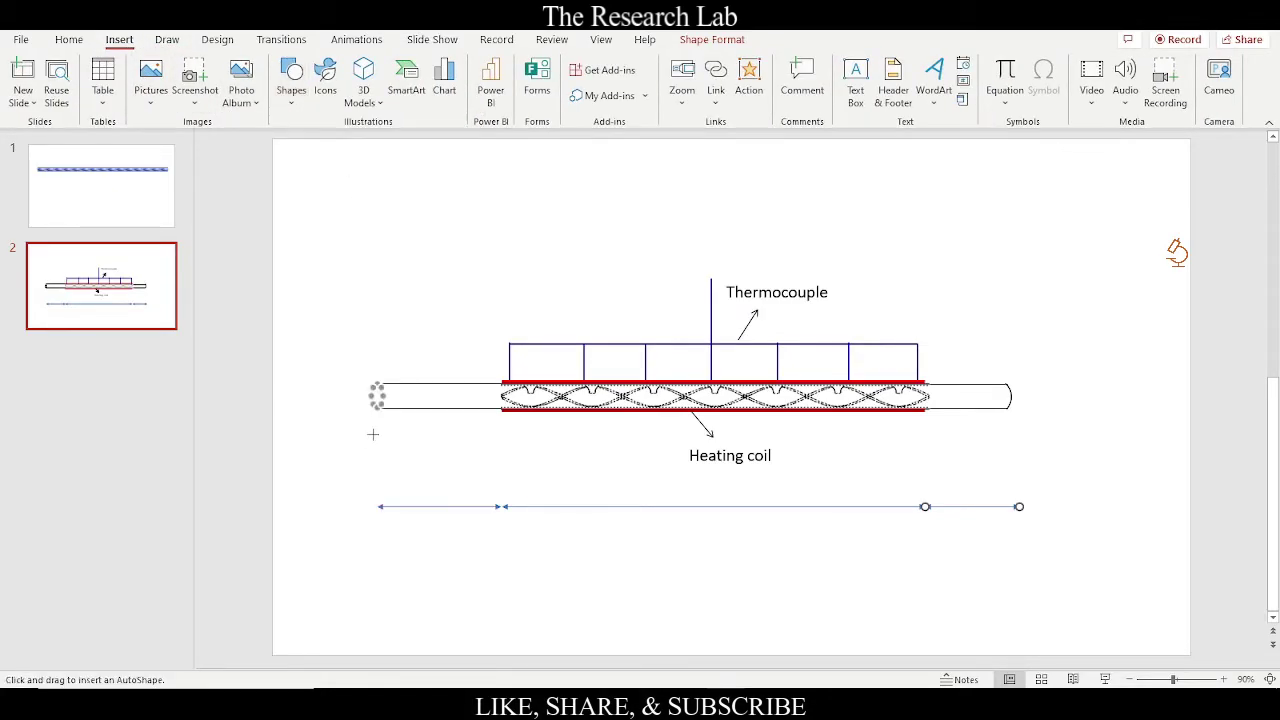
Step: Draw vertical extension lines at the tube and heated-section ends, then select all four
{"action": "mouse_move", "coordinate": [376, 414]}
{"action": "left_mouse_down"}
{"action": "mouse_move", "coordinate": [377, 545]}
{"action": "mouse_move", "coordinate": [505, 494]}
{"action": "mouse_move", "coordinate": [1022, 488]}
{"action": "left_mouse_up"}
{"action": "left_click", "coordinate": [1082, 478]}
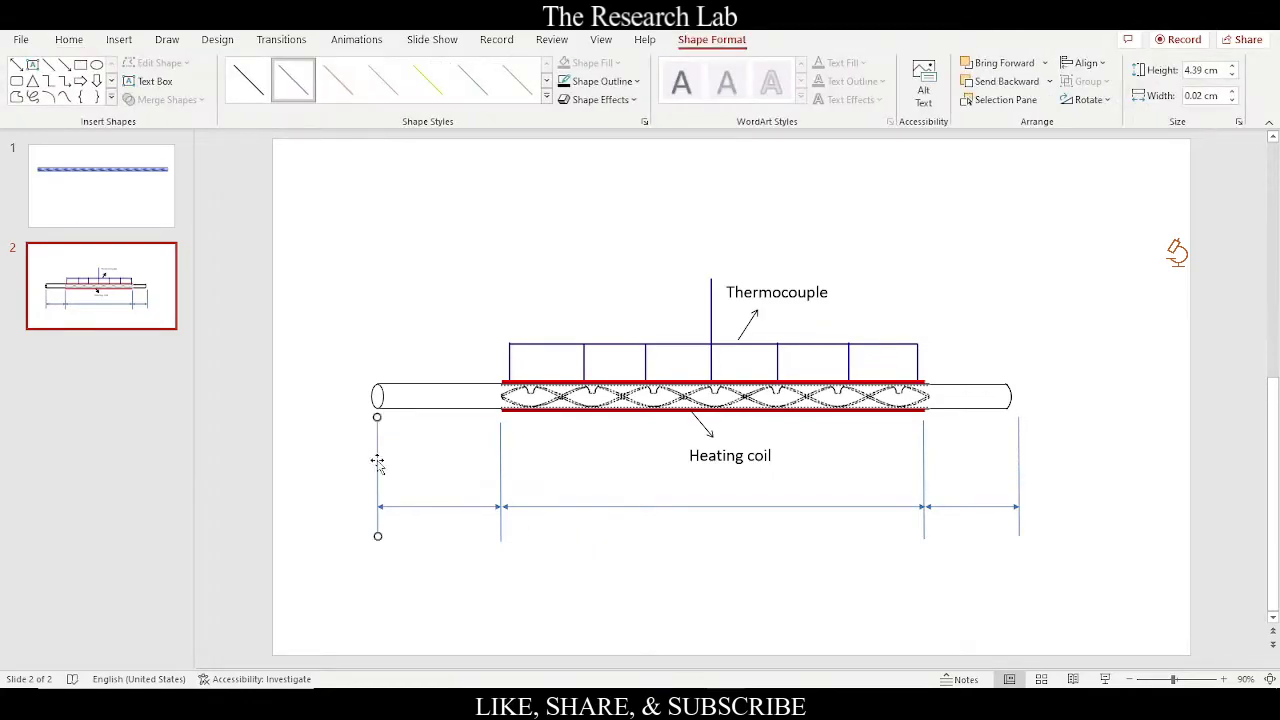
{"action": "left_click", "coordinate": [438, 624]}
{"action": "left_click", "coordinate": [379, 462]}
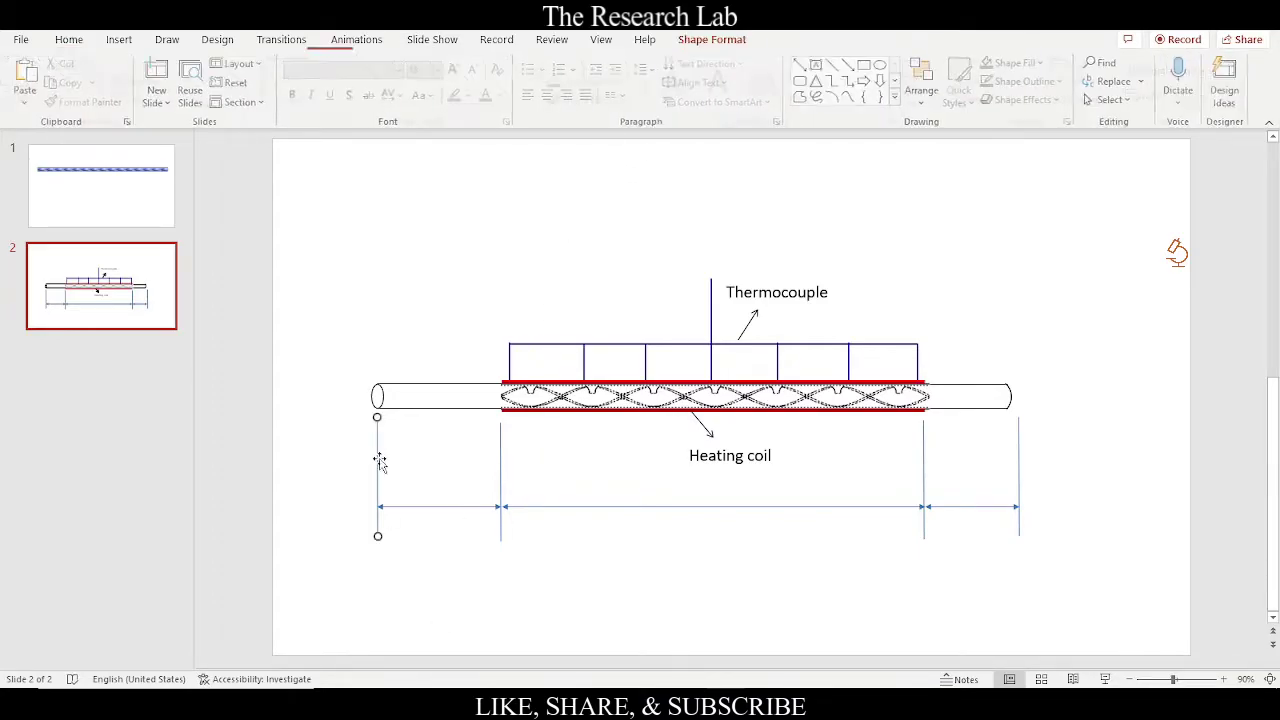
{"action": "left_click", "coordinate": [500, 463], "text": "shift"}
{"action": "left_click", "coordinate": [922, 476], "text": "shift"}
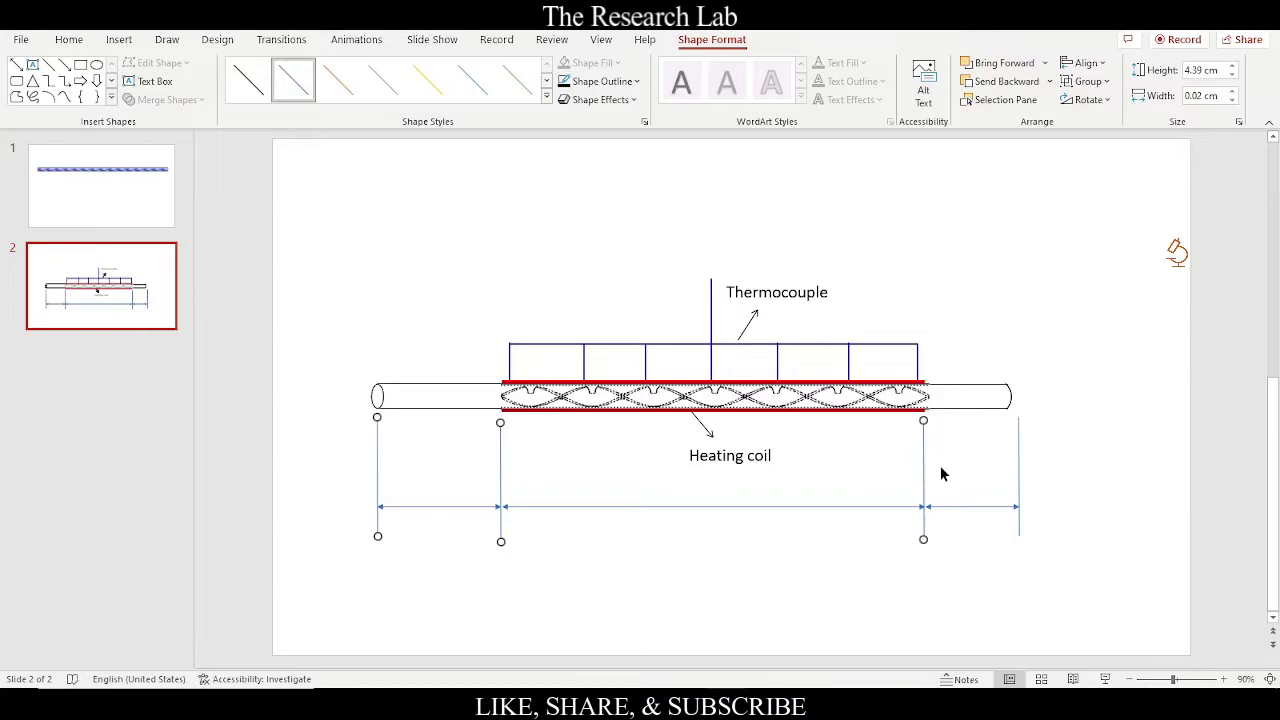
{"action": "left_click", "coordinate": [1019, 474], "text": "shift"}
Step: Set the four vertical extension lines to ½ pt weight
{"action": "left_click", "coordinate": [636, 81]}
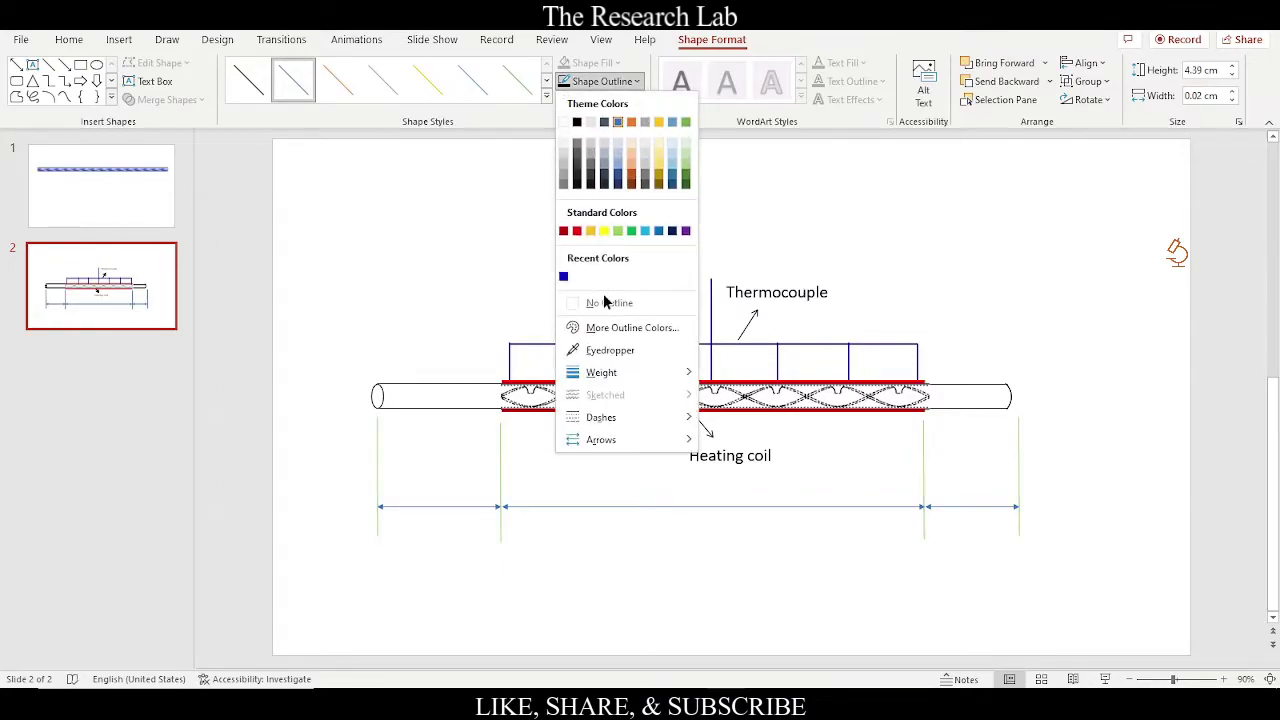
{"action": "mouse_move", "coordinate": [605, 375]}
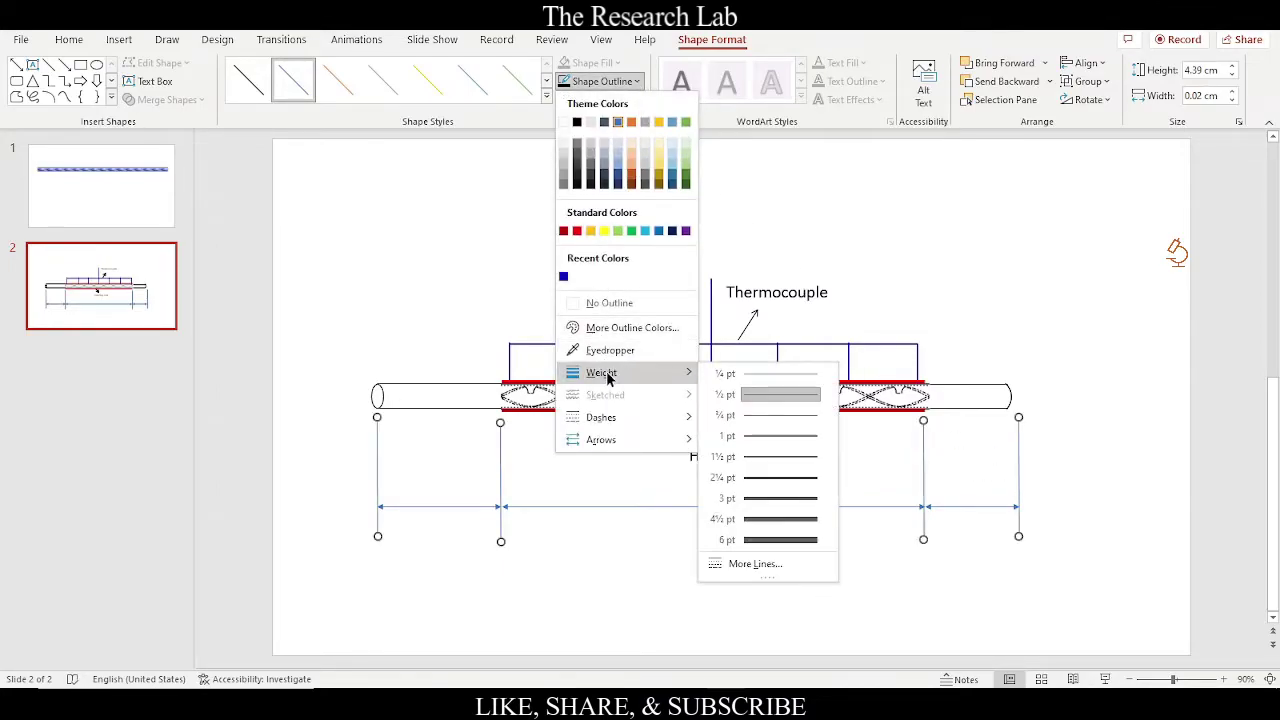
{"action": "left_click", "coordinate": [783, 400]}
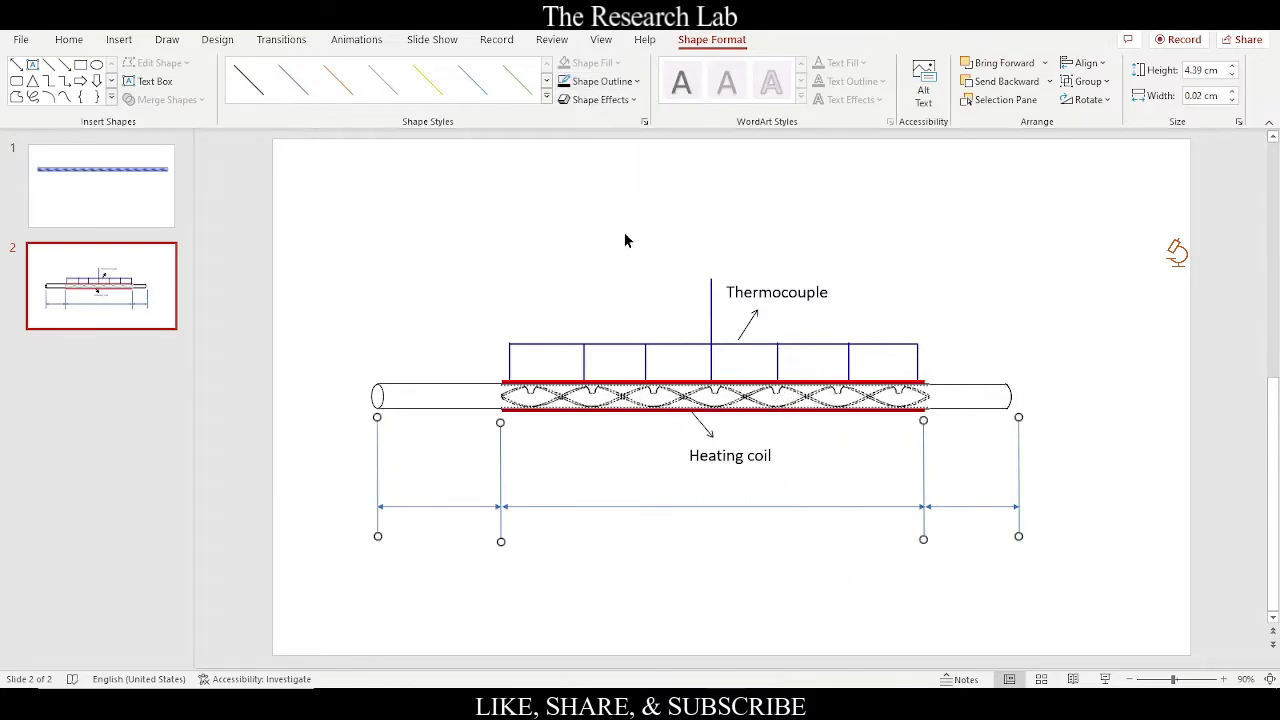
{"action": "left_click", "coordinate": [603, 81]}
{"action": "mouse_move", "coordinate": [617, 421]}
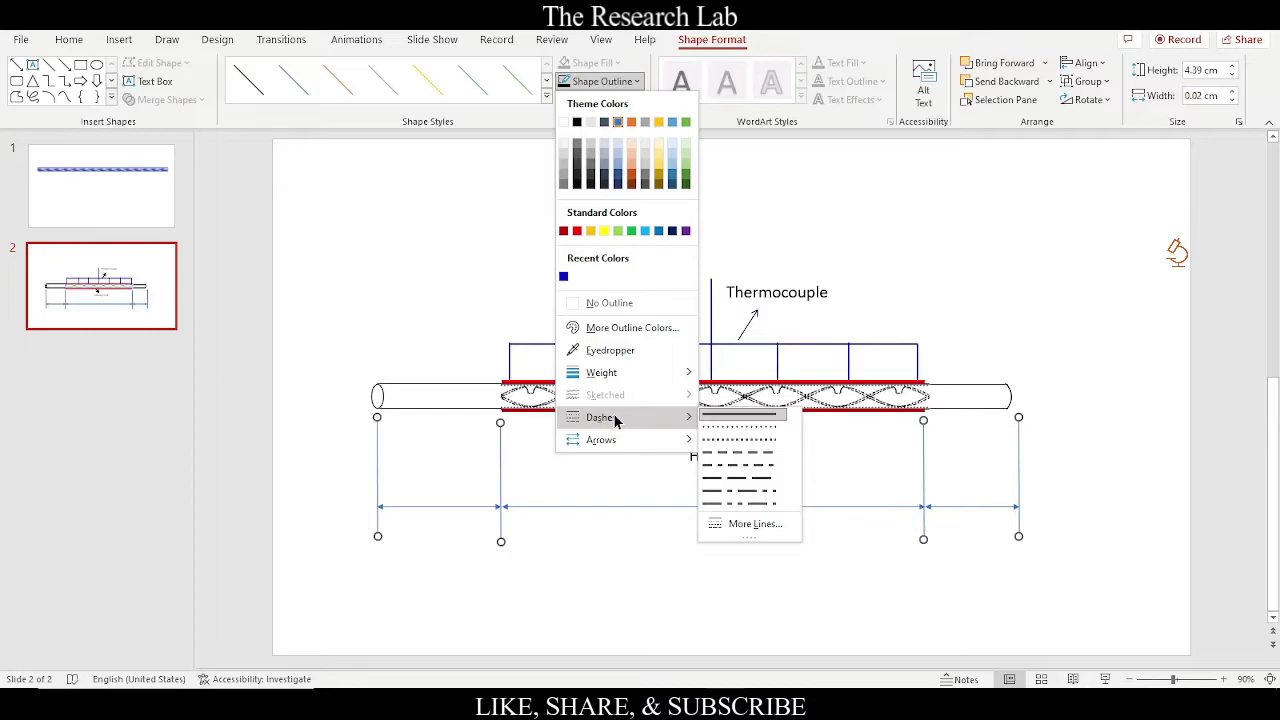
{"action": "left_click", "coordinate": [543, 545]}
Step: Give the three dimension lines arrowheads at both ends
{"action": "left_click", "coordinate": [467, 506]}
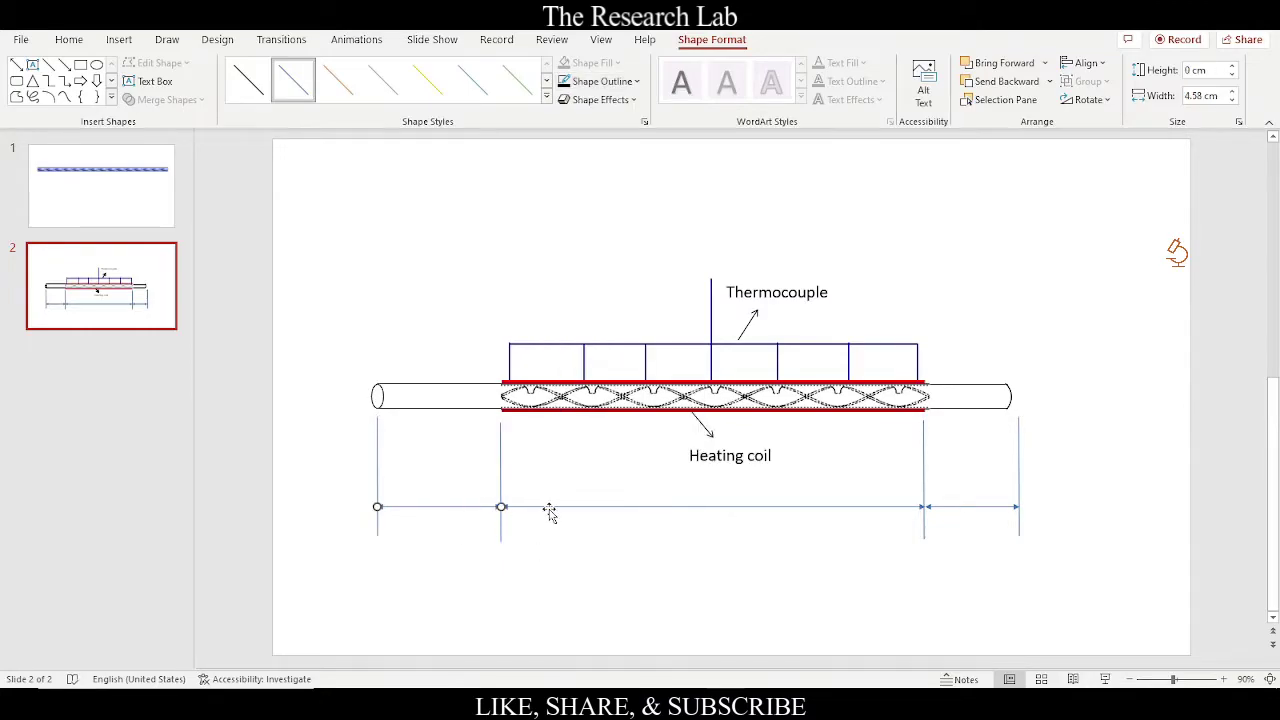
{"action": "left_click", "coordinate": [607, 507], "text": "shift"}
{"action": "left_click", "coordinate": [980, 512], "text": "shift"}
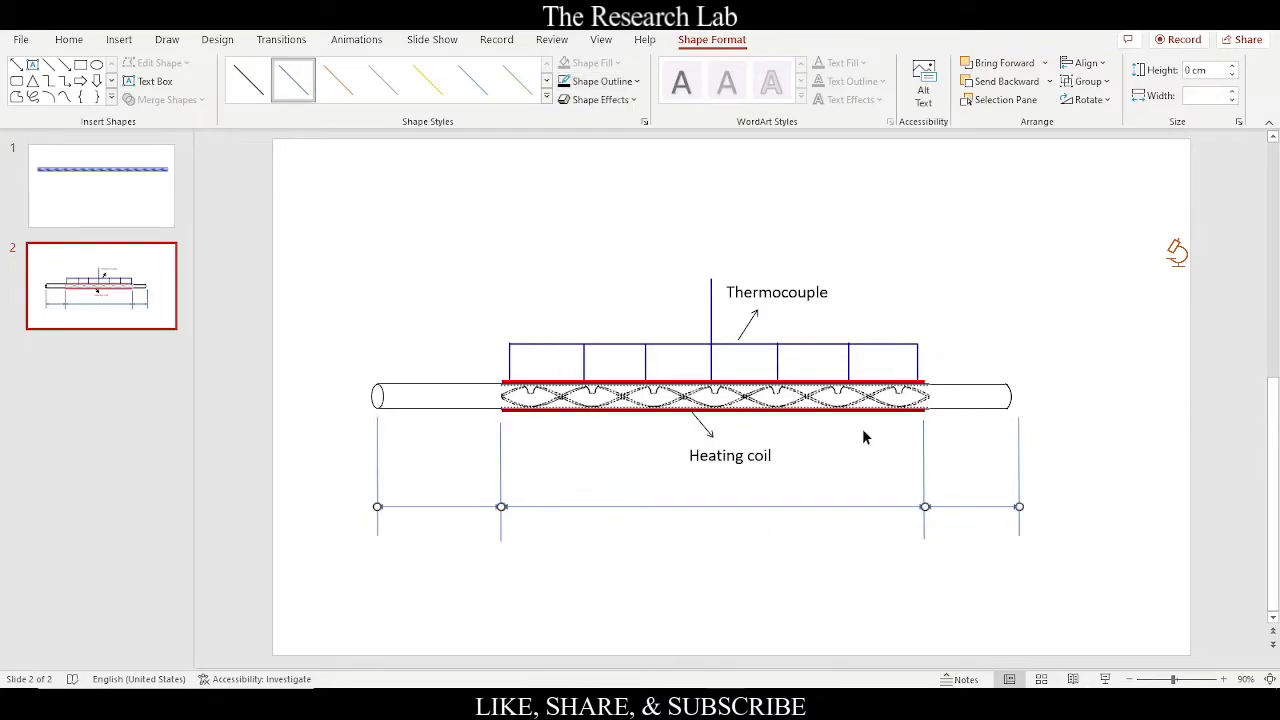
{"action": "left_click", "coordinate": [630, 81]}
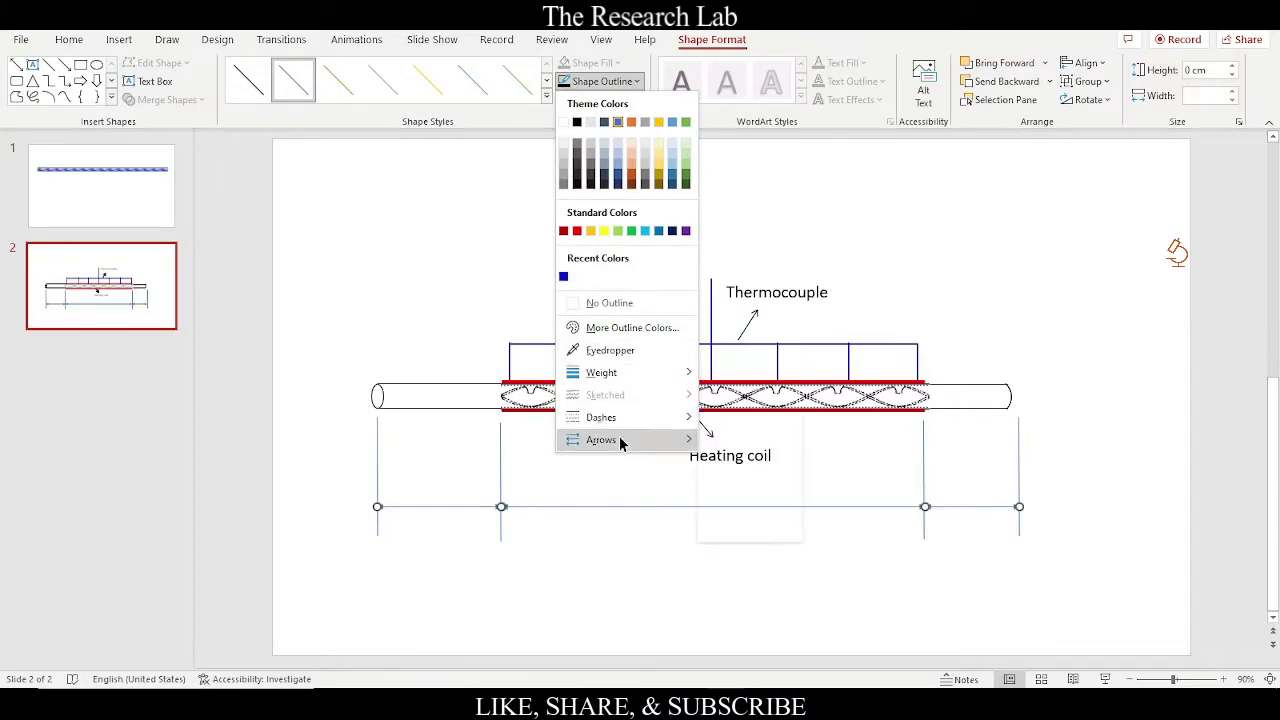
{"action": "mouse_move", "coordinate": [619, 438]}
{"action": "left_click", "coordinate": [755, 484]}
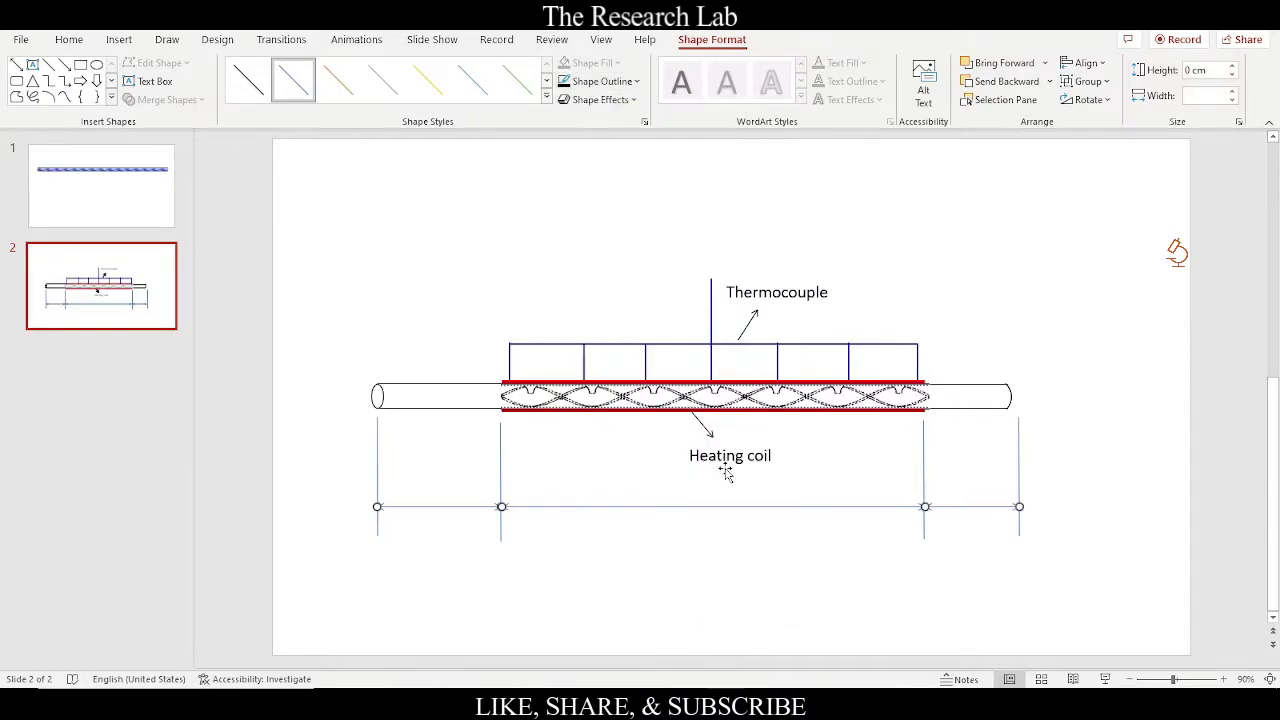
{"action": "left_click", "coordinate": [1033, 355]}
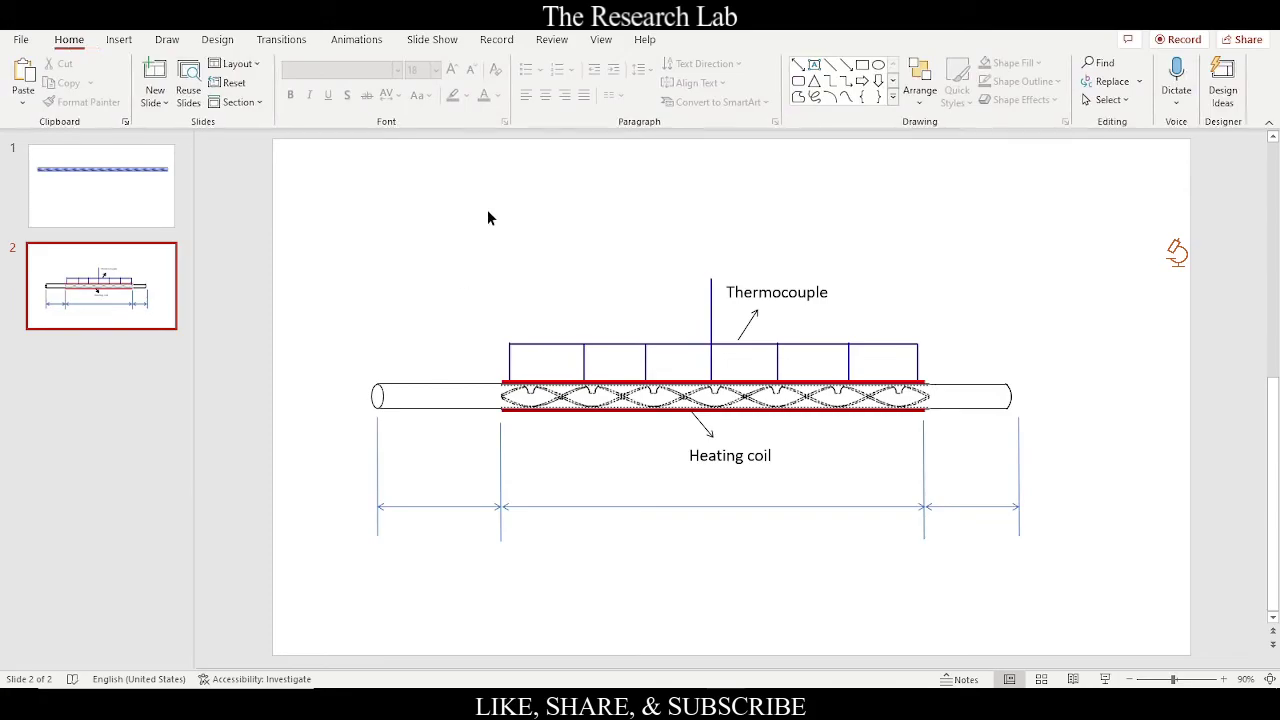
Step: Copy the Heating coil label under the left arrow and retype it as 'Entrance length'
{"action": "left_click_drag", "start_coordinate": [750, 455], "coordinate": [464, 549]}
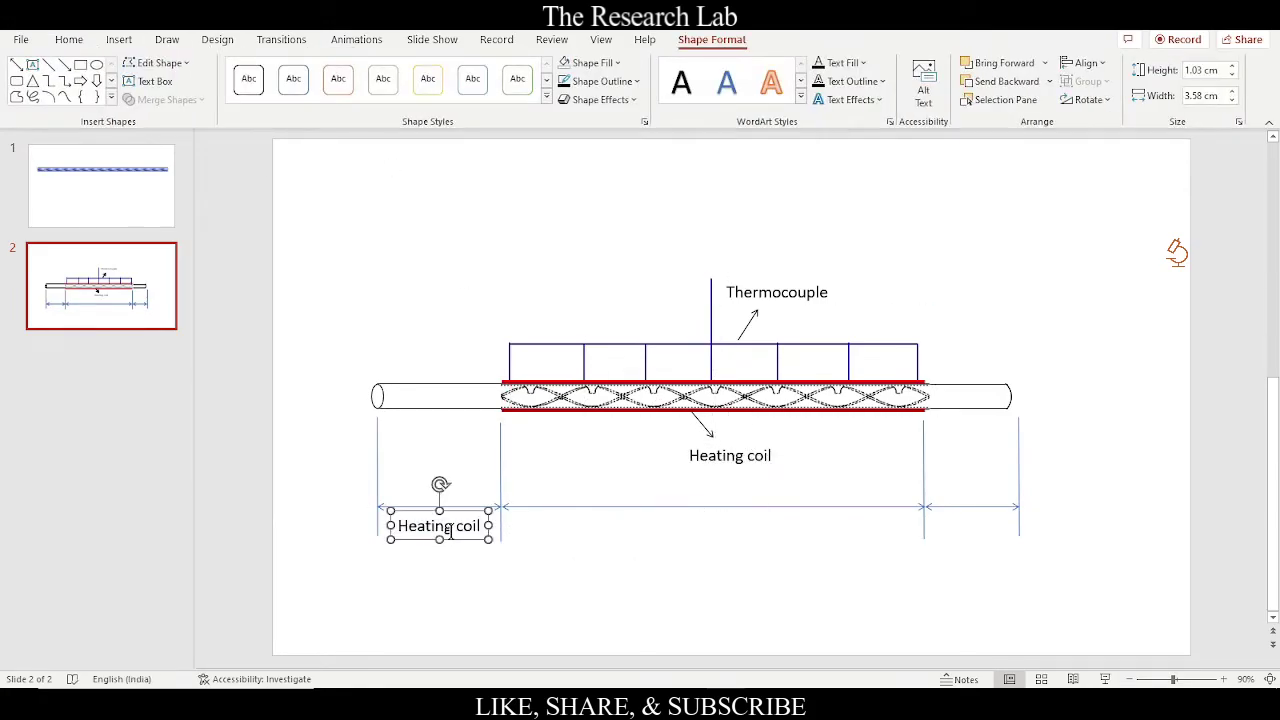
{"action": "triple_click", "coordinate": [450, 531]}
{"action": "type", "text": "En"}
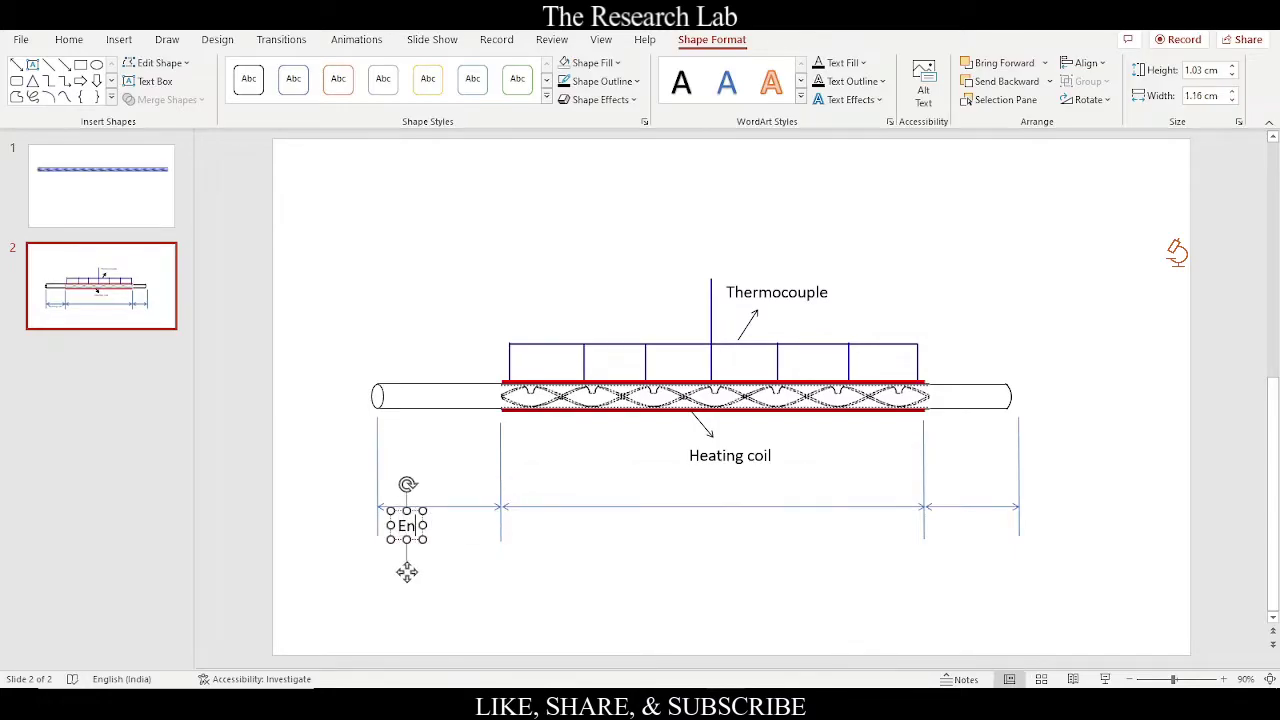
{"action": "type", "text": "trance"}
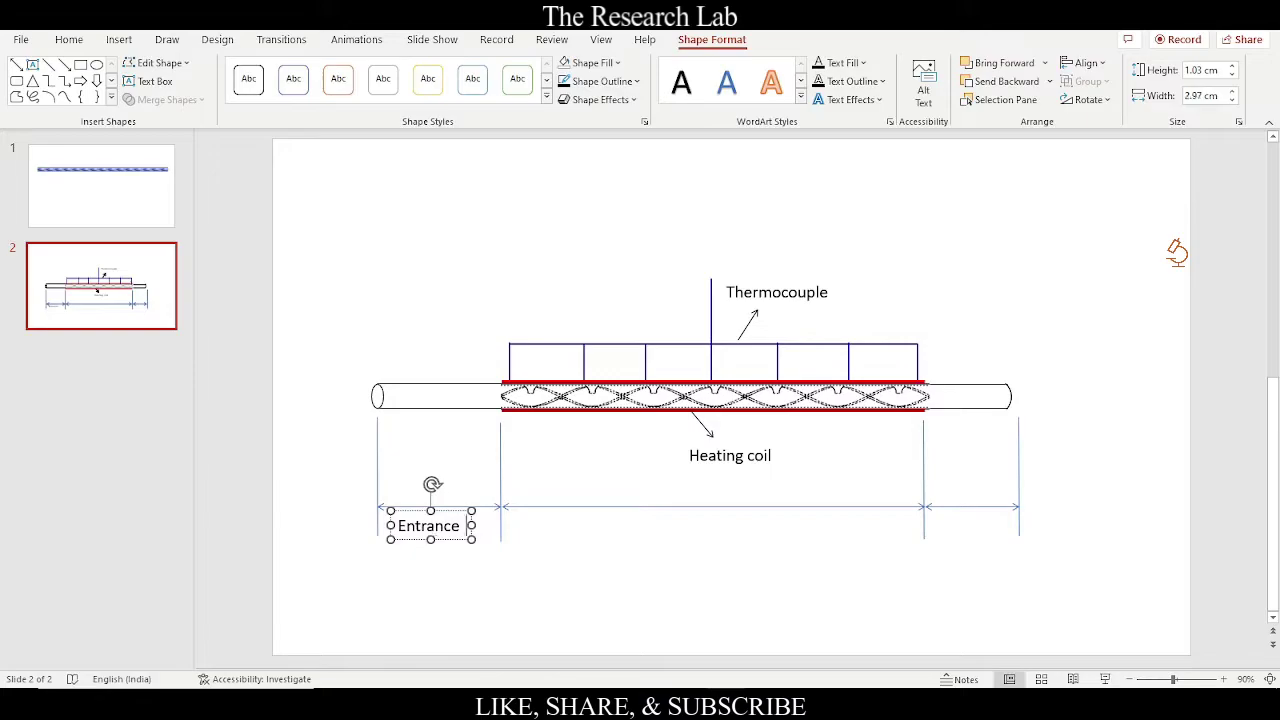
{"action": "type", "text": " leng"}
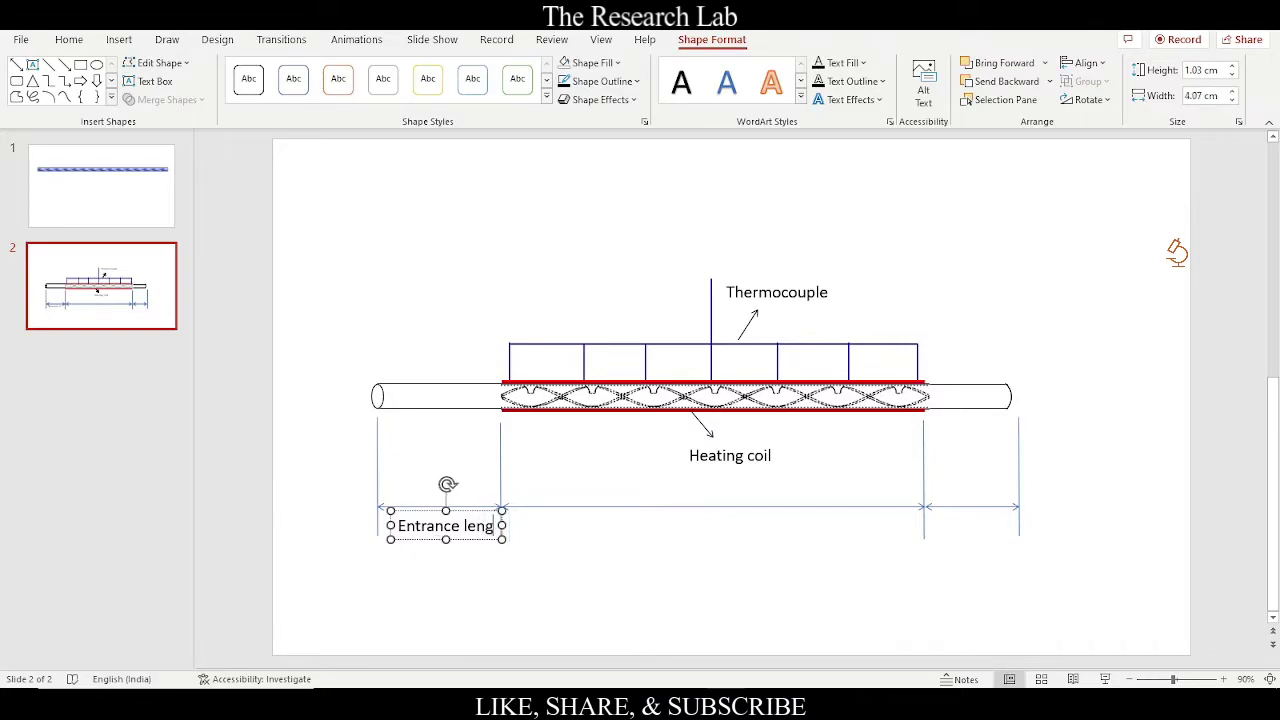
{"action": "type", "text": "ht"}
{"action": "key", "text": "BackSpace"}
{"action": "key", "text": "BackSpace"}
{"action": "type", "text": "t"}
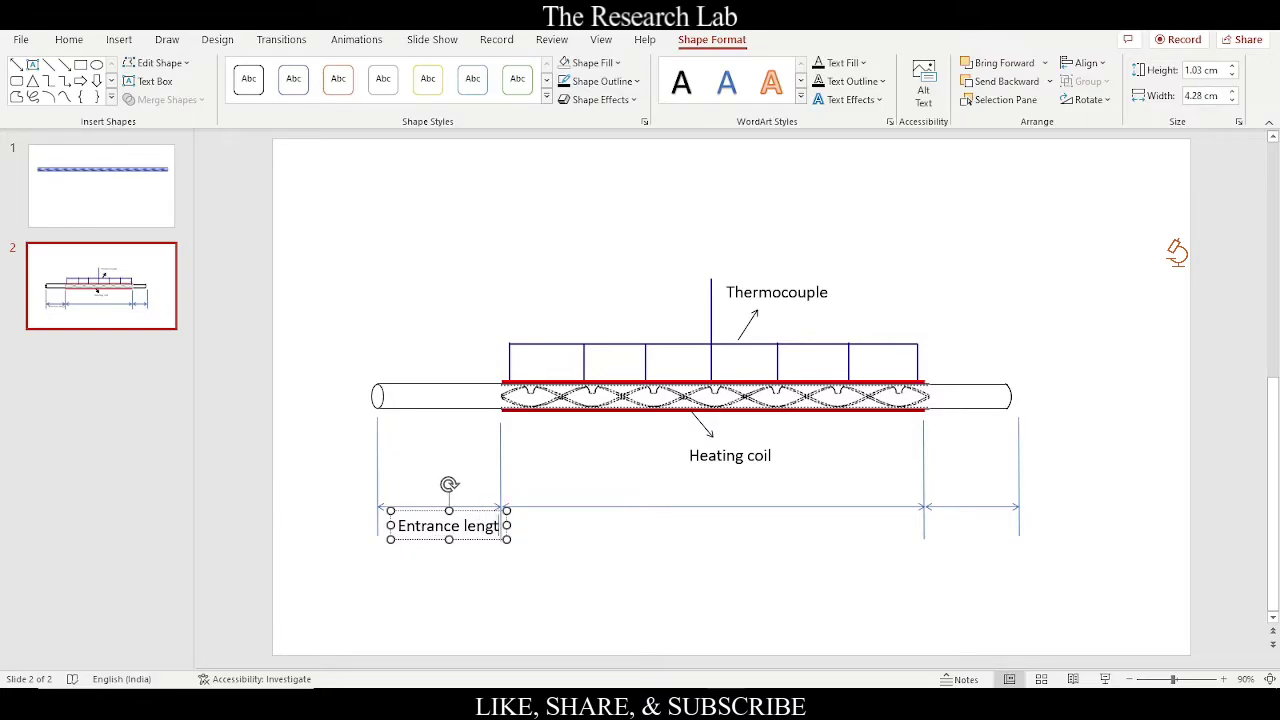
{"action": "type", "text": "h"}
{"action": "left_click", "coordinate": [460, 603]}
Step: Copy that label under the middle arrow and retype it as 'Test section'
{"action": "left_click", "coordinate": [478, 539]}
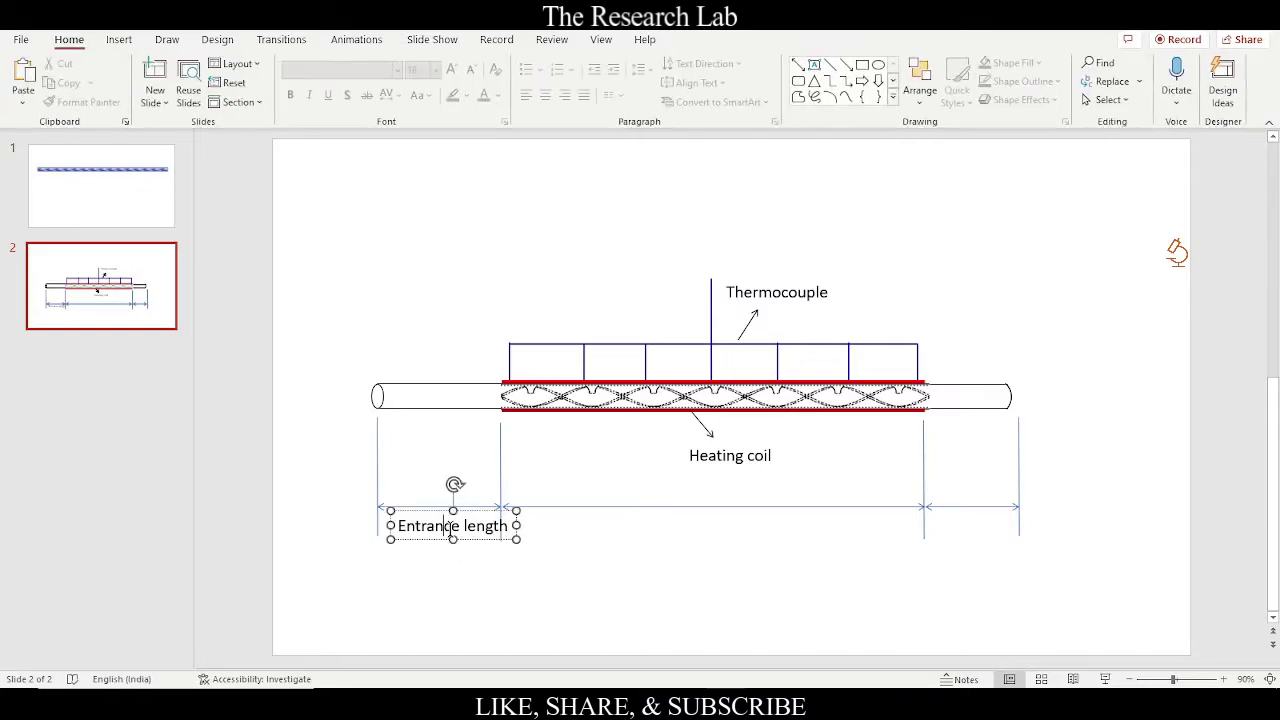
{"action": "mouse_move", "coordinate": [478, 540]}
{"action": "left_mouse_down"}
{"action": "mouse_move", "coordinate": [456, 542]}
{"action": "mouse_move", "coordinate": [740, 551]}
{"action": "left_mouse_up"}
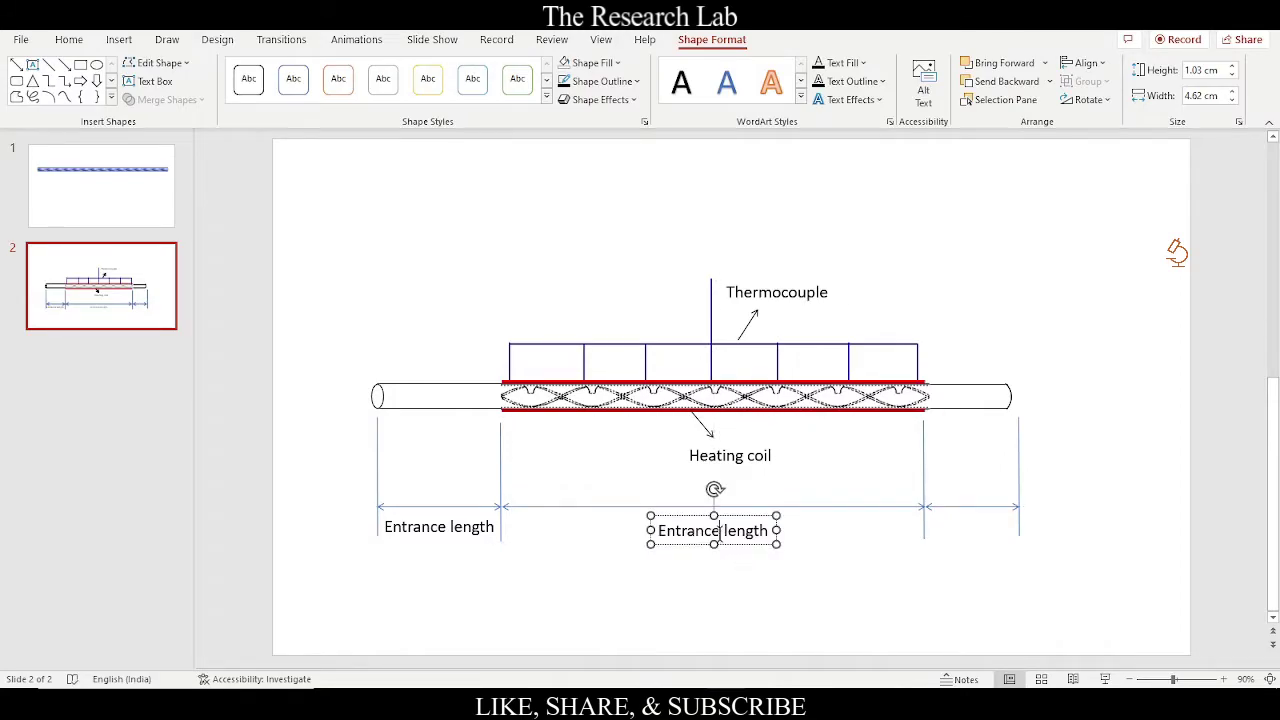
{"action": "triple_click", "coordinate": [719, 533]}
{"action": "key", "text": "BackSpace"}
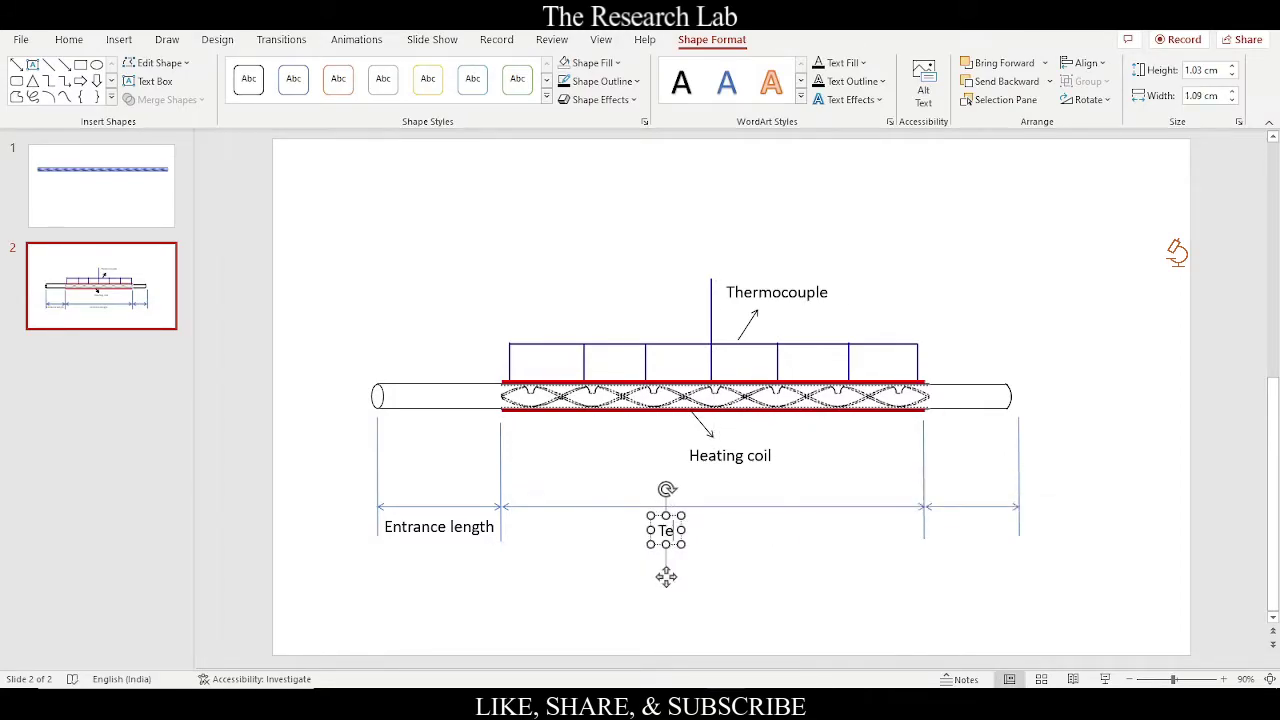
{"action": "type", "text": "Test se"}
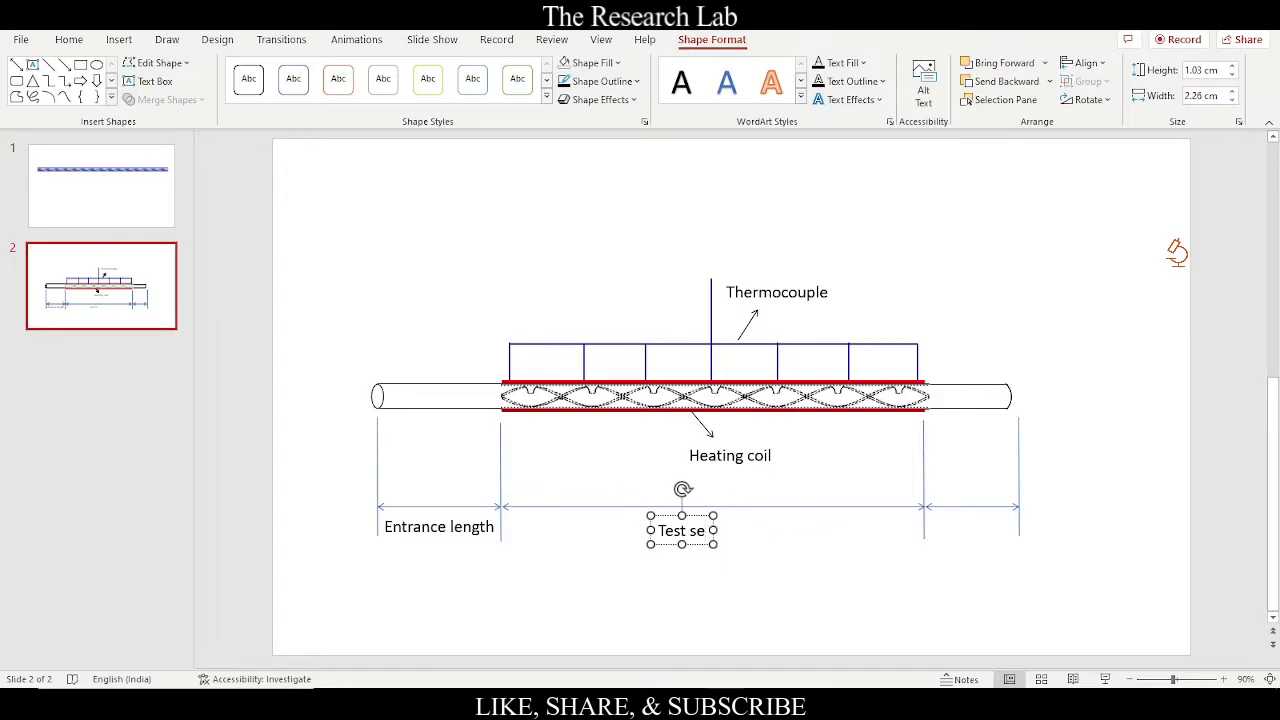
{"action": "type", "text": "ction"}
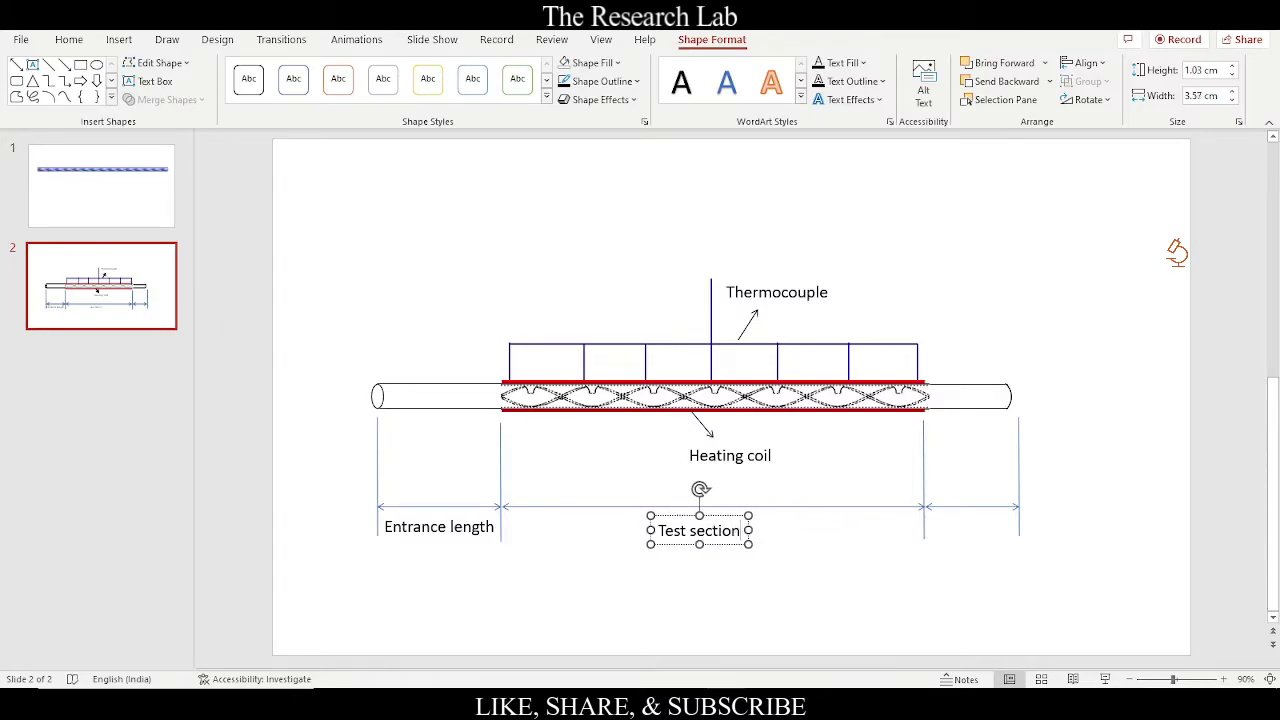
{"action": "left_click", "coordinate": [770, 591]}
Step: Add an 'Exit length' label under the right arrow, aligned with the others
{"action": "left_click", "coordinate": [748, 548]}
{"action": "mouse_move", "coordinate": [754, 556]}
{"action": "left_mouse_down"}
{"action": "mouse_move", "coordinate": [943, 576]}
{"action": "mouse_move", "coordinate": [1006, 563]}
{"action": "left_mouse_up"}
{"action": "left_click", "coordinate": [977, 538]}
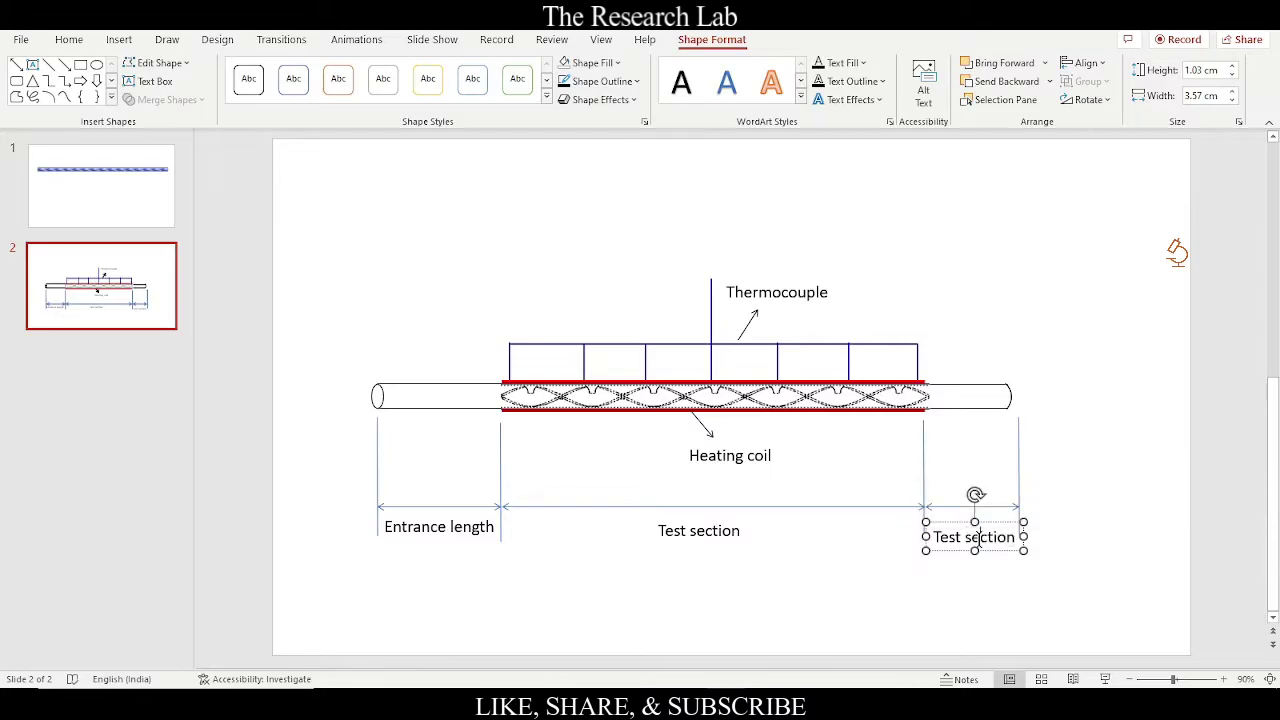
{"action": "key", "text": "ctrl+a"}
{"action": "key", "text": "BackSpace"}
{"action": "type", "text": "WE"}
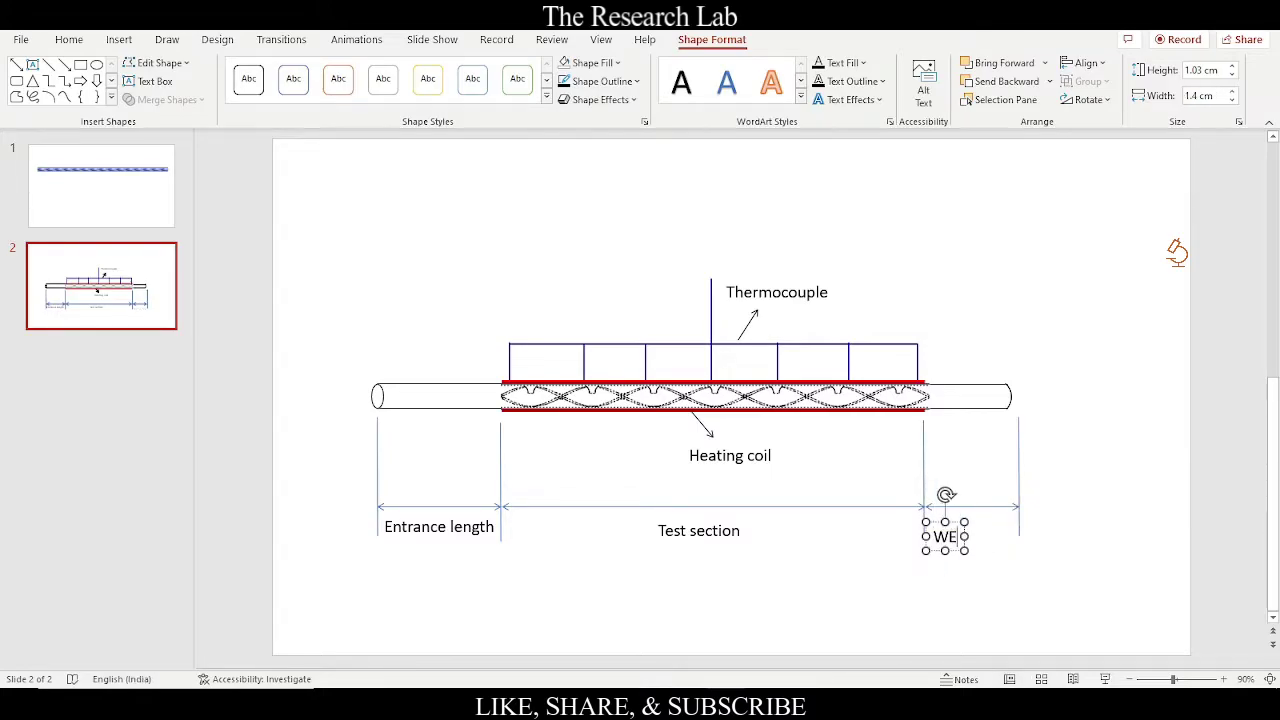
{"action": "key", "text": "BackSpace"}
{"action": "key", "text": "BackSpace"}
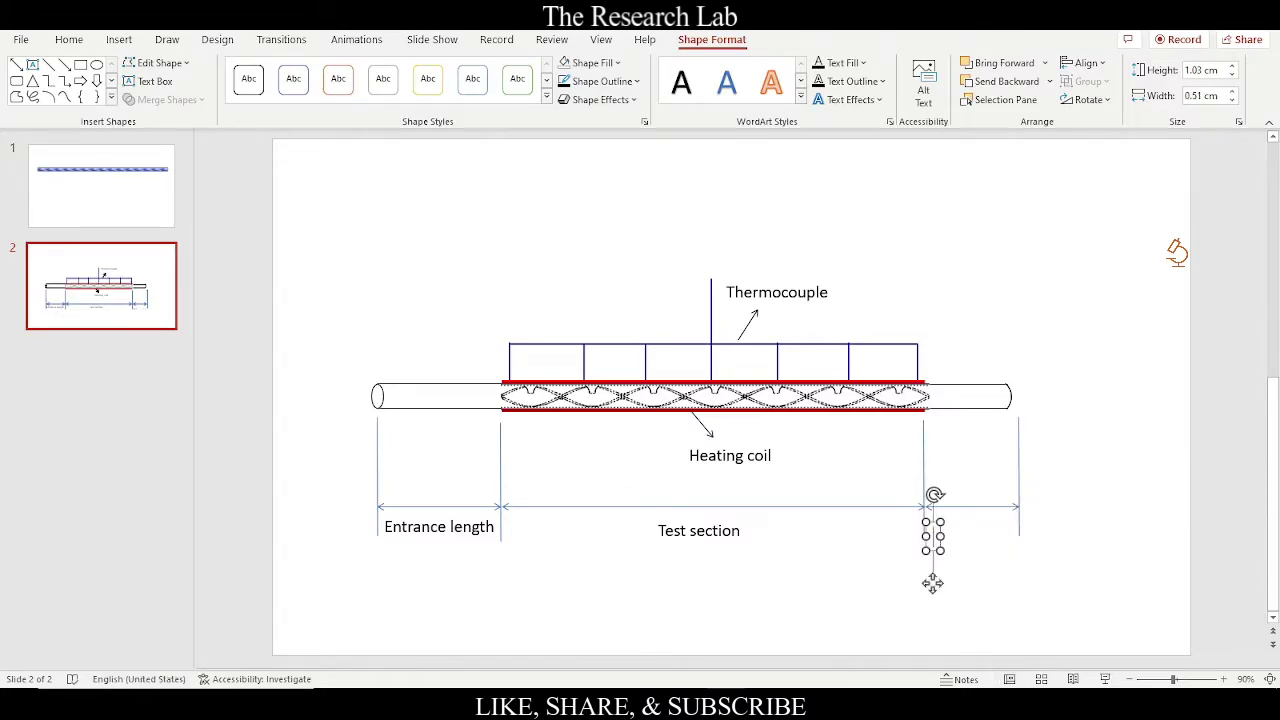
{"action": "type", "text": "Exit "}
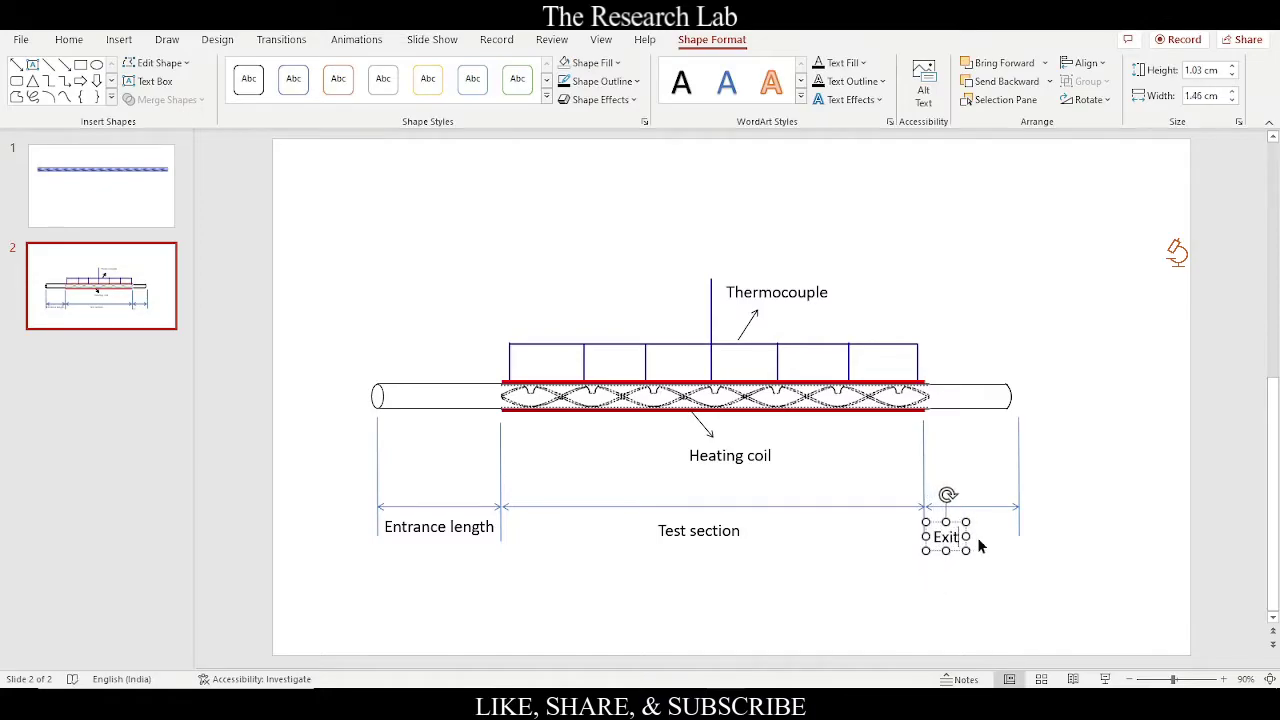
{"action": "type", "text": "leng"}
{"action": "type", "text": "th"}
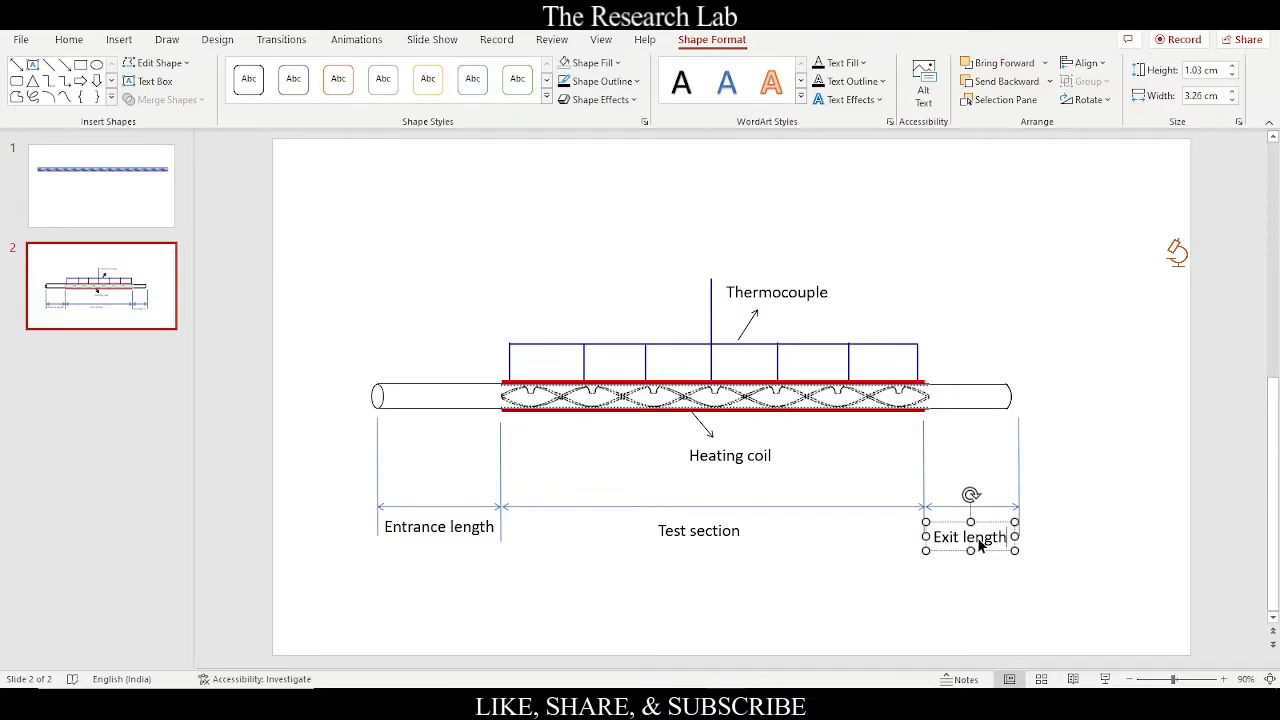
{"action": "left_click", "coordinate": [1121, 518]}
{"action": "left_click", "coordinate": [976, 533]}
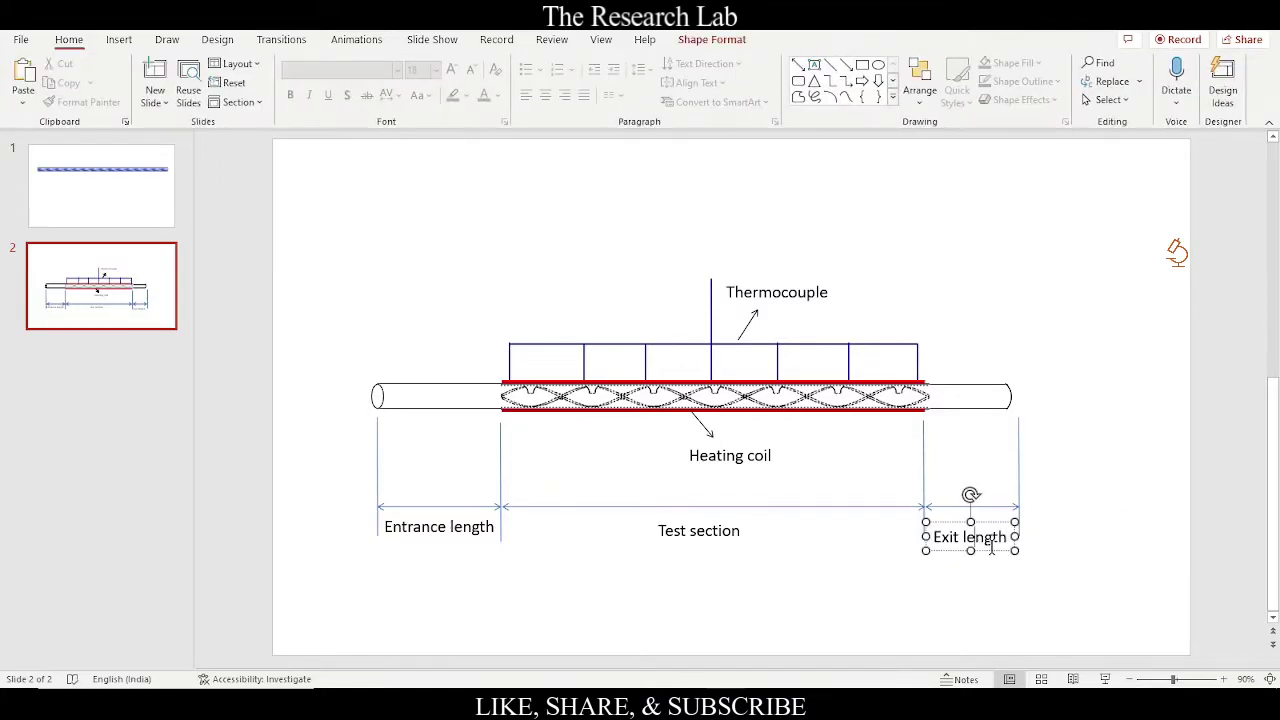
{"action": "left_click_drag", "start_coordinate": [990, 549], "coordinate": [989, 539]}
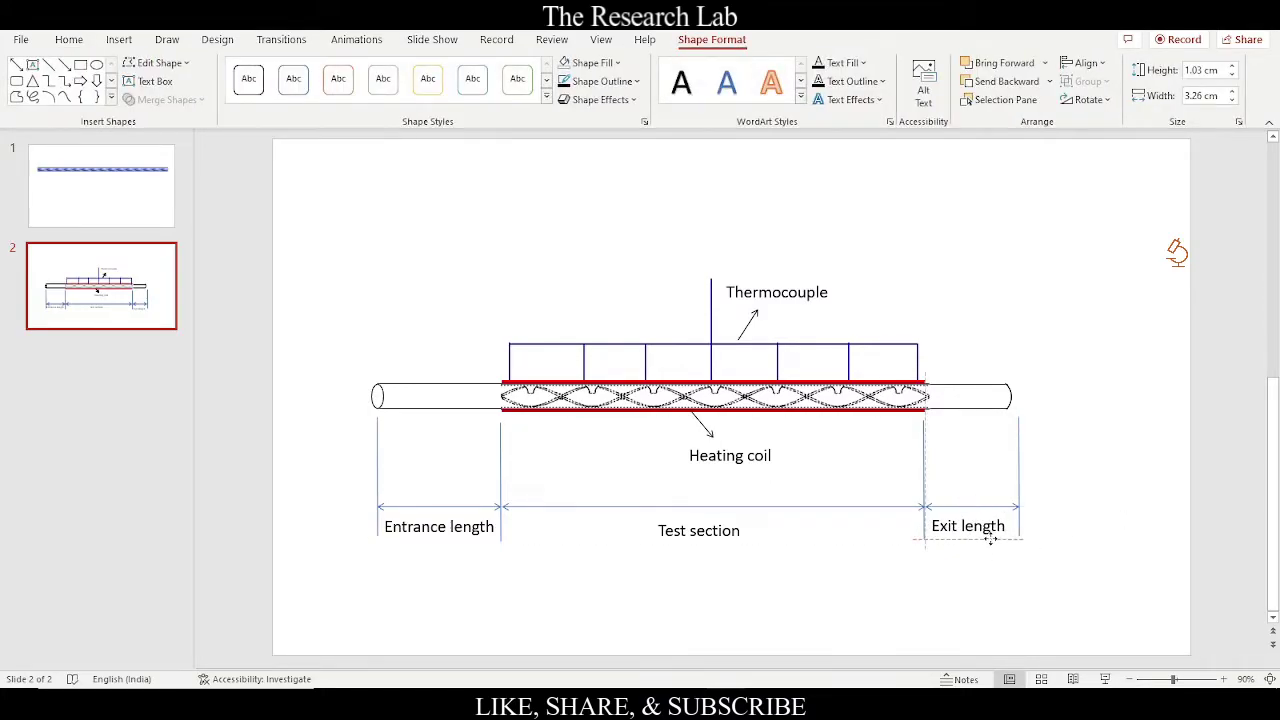
{"action": "left_click", "coordinate": [1089, 520]}
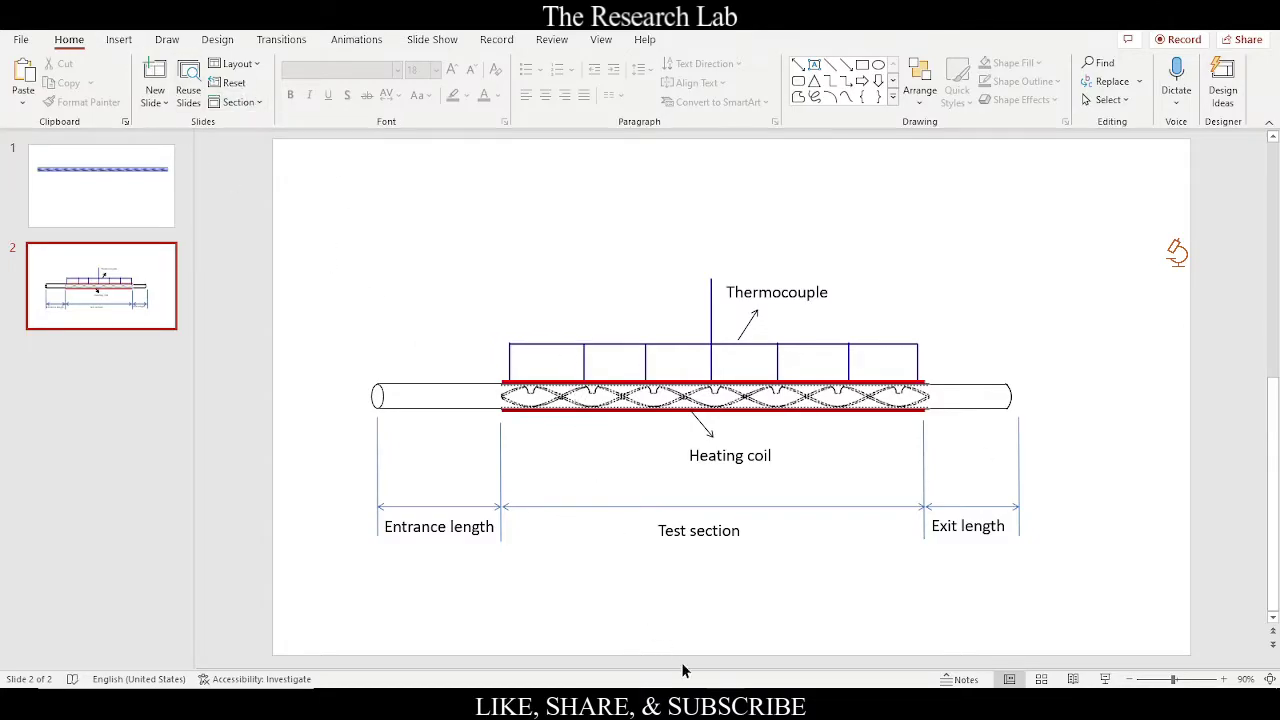
{"action": "mouse_move", "coordinate": [768, 700]}
{"action": "left_click", "coordinate": [768, 630]}
Step: Draw a horizontal Line Arrow out of the tube's right end, aligned on the tube axis
{"action": "left_click", "coordinate": [117, 41]}
{"action": "left_click", "coordinate": [288, 88]}
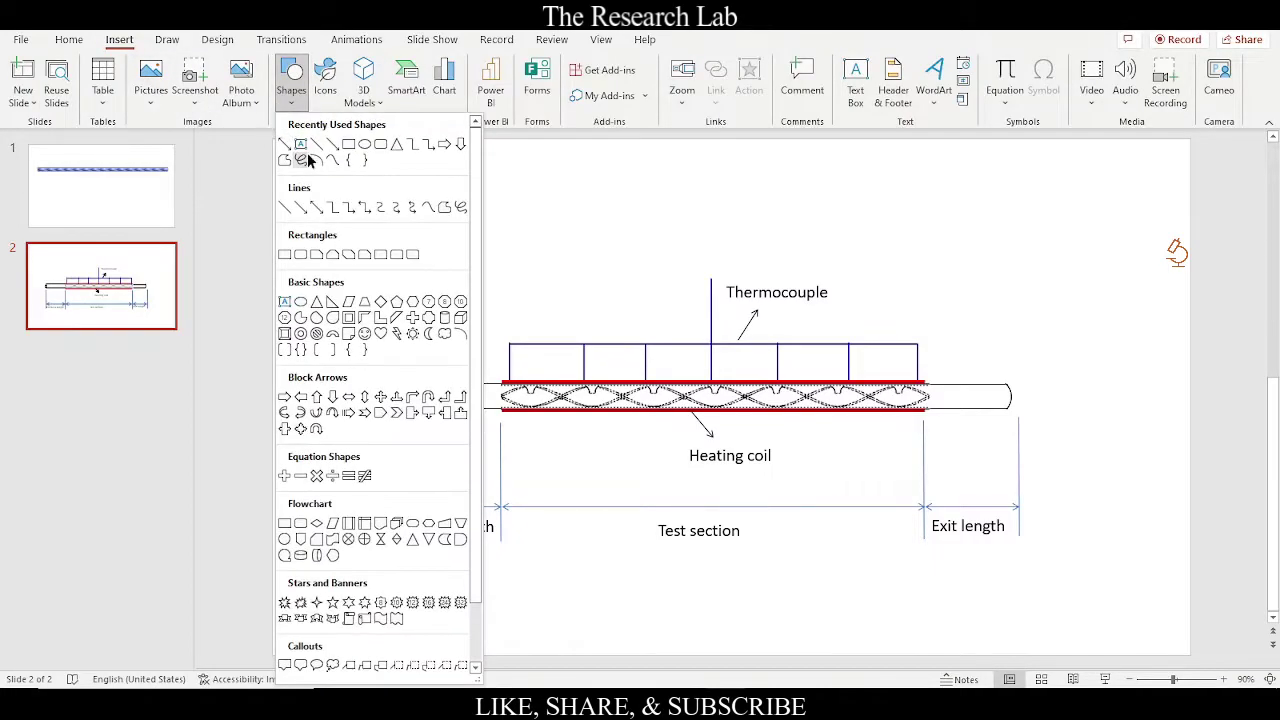
{"action": "left_click", "coordinate": [333, 145]}
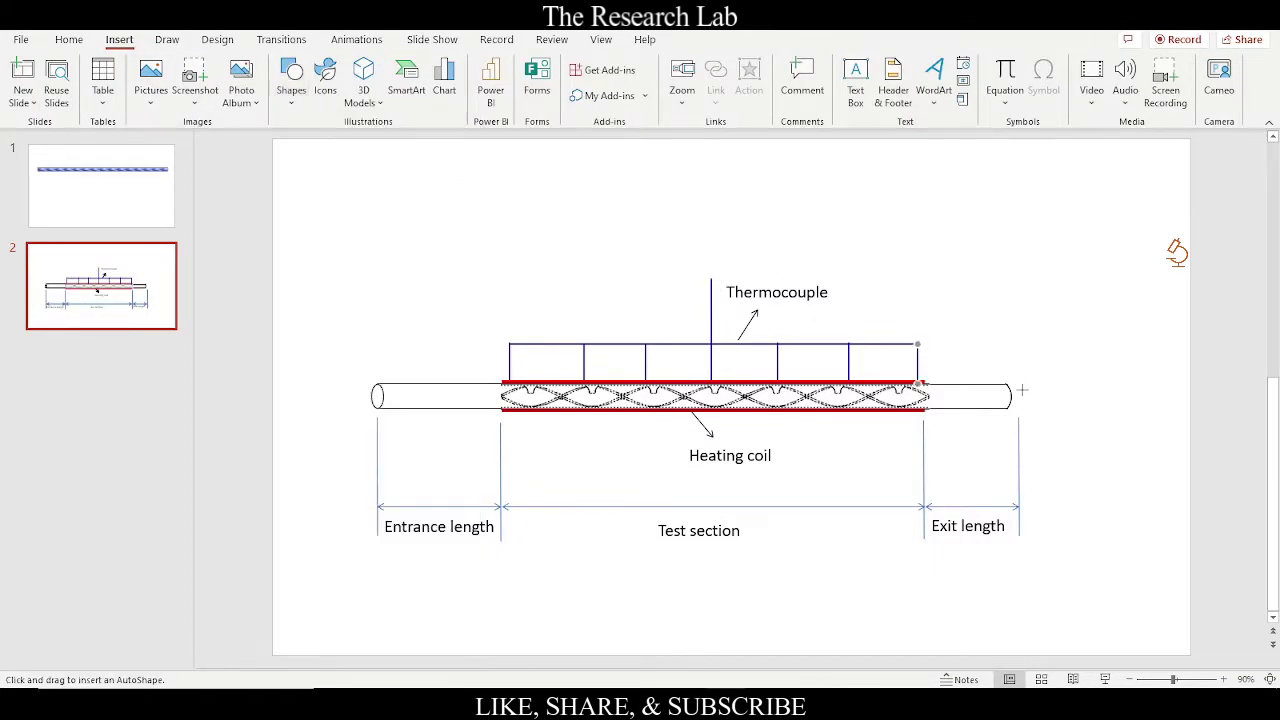
{"action": "left_click_drag", "start_coordinate": [1004, 384], "coordinate": [1008, 408]}
{"action": "scroll", "coordinate": [1018, 367], "scroll_direction": "down", "scroll_amount": 1, "text": "ctrl"}
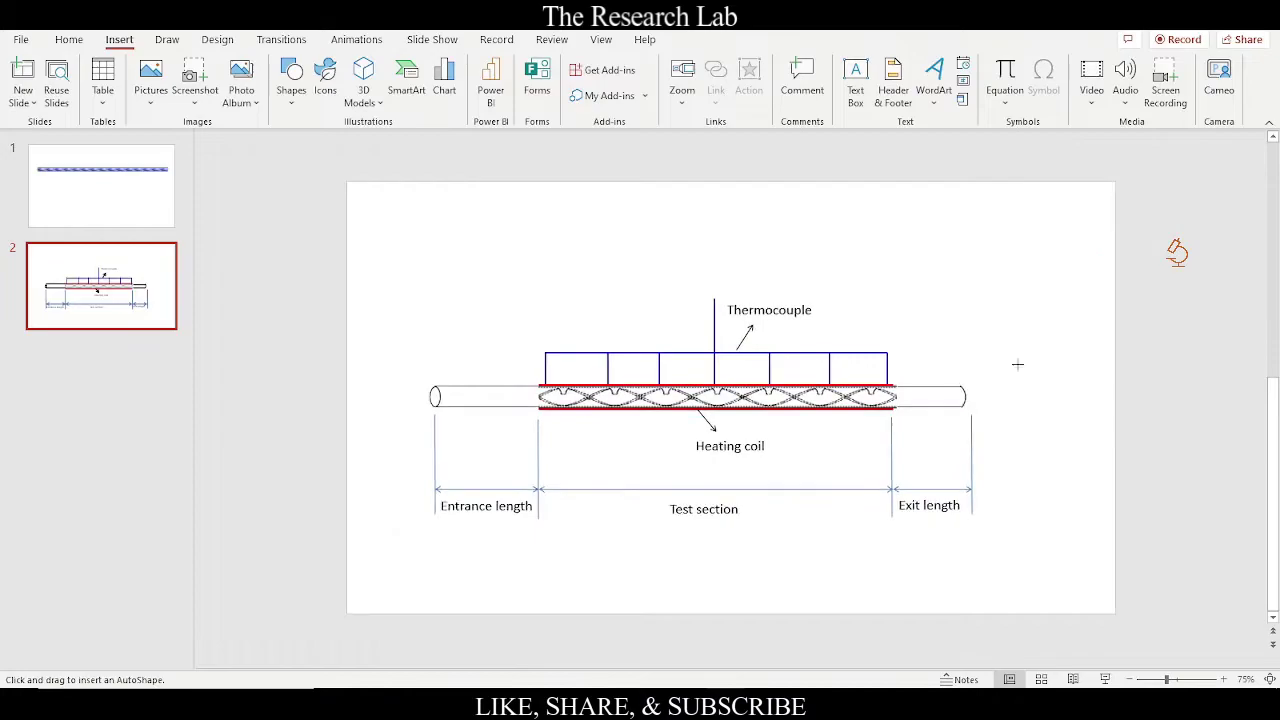
{"action": "scroll", "coordinate": [1016, 363], "scroll_direction": "down", "scroll_amount": 2, "text": "ctrl"}
{"action": "left_click_drag", "start_coordinate": [940, 395], "coordinate": [1026, 397]}
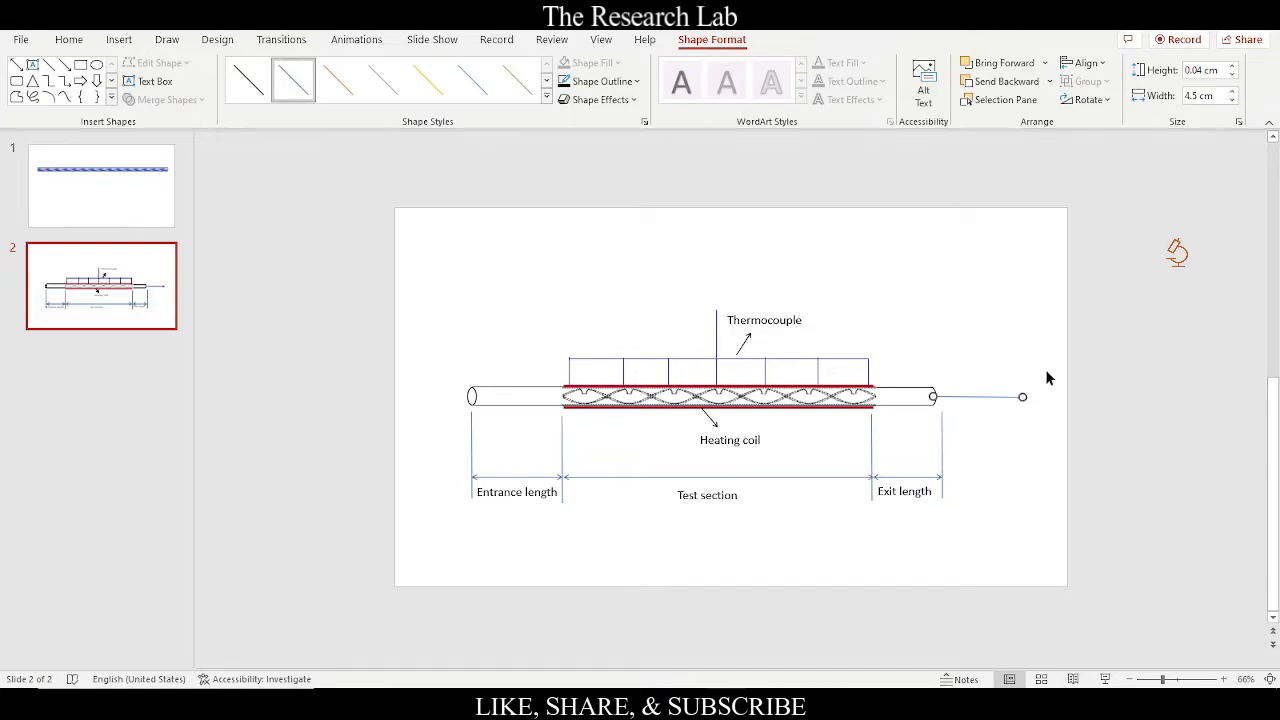
{"action": "left_click", "coordinate": [1047, 377]}
{"action": "left_click_drag", "start_coordinate": [1000, 397], "coordinate": [1001, 396]}
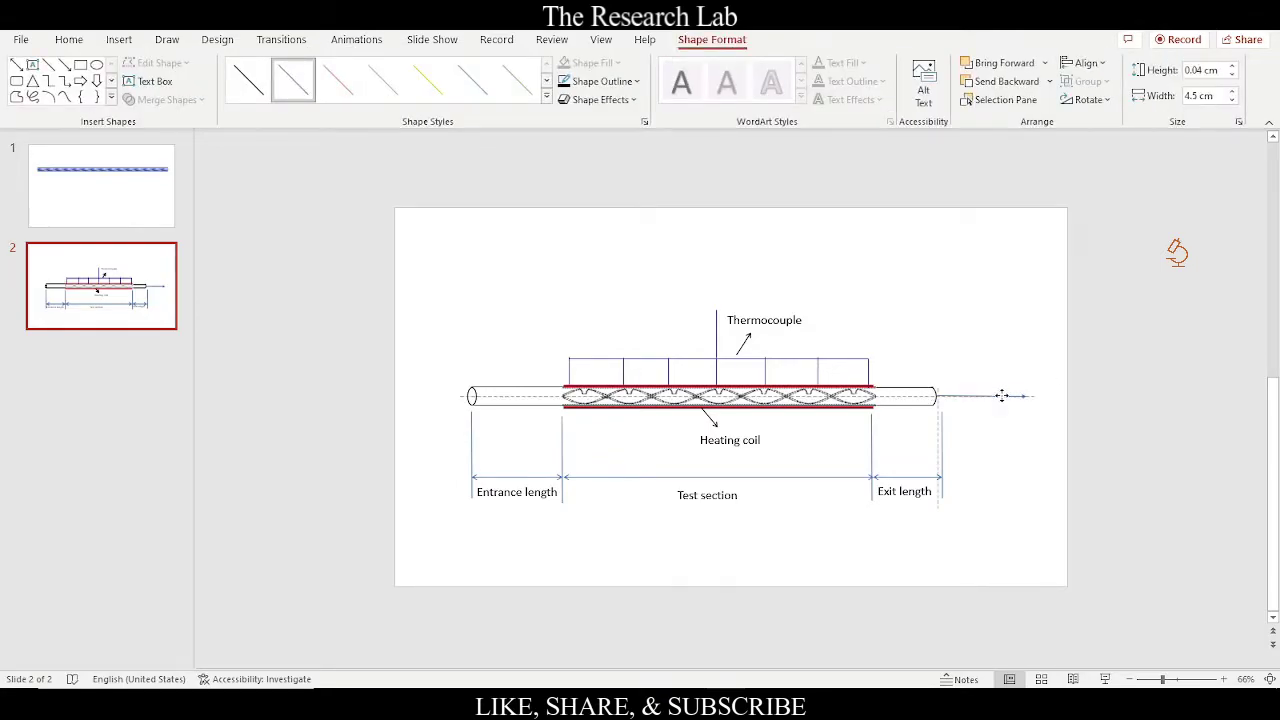
{"action": "left_click", "coordinate": [1056, 378]}
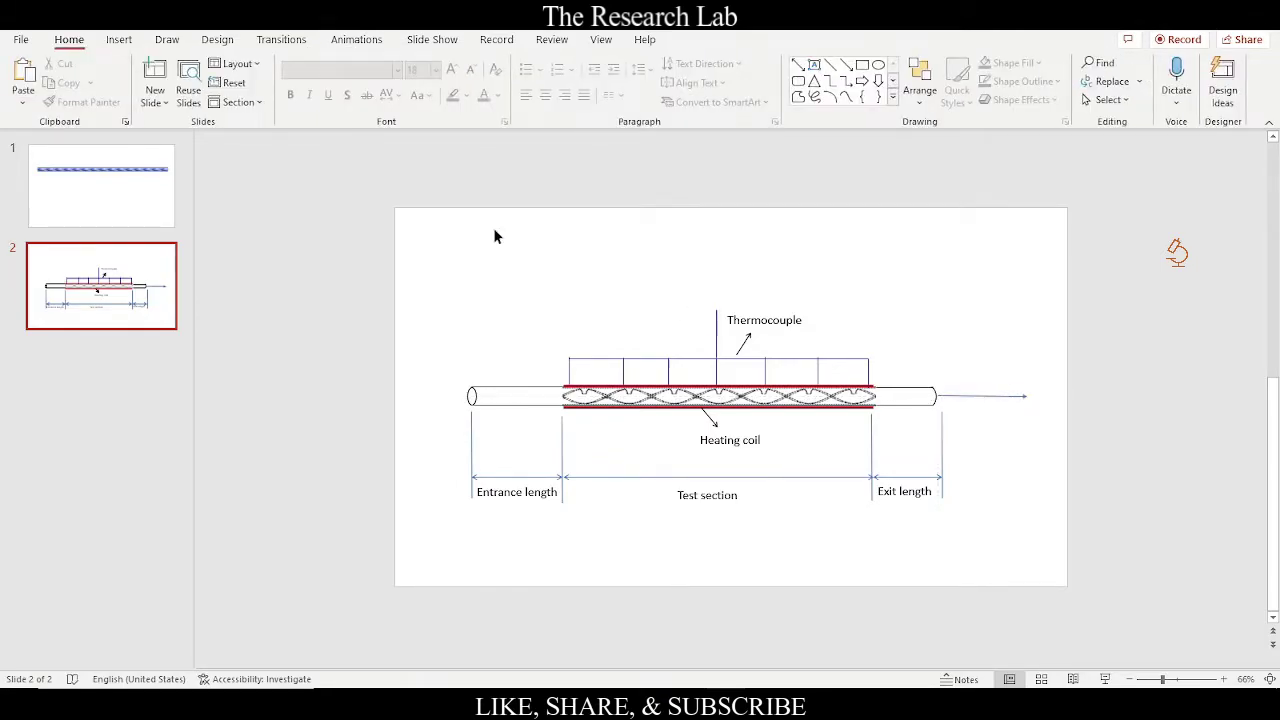
Step: Pick the straight Line shape from the Insert Shapes gallery
{"action": "left_click", "coordinate": [119, 39]}
{"action": "left_click", "coordinate": [291, 95]}
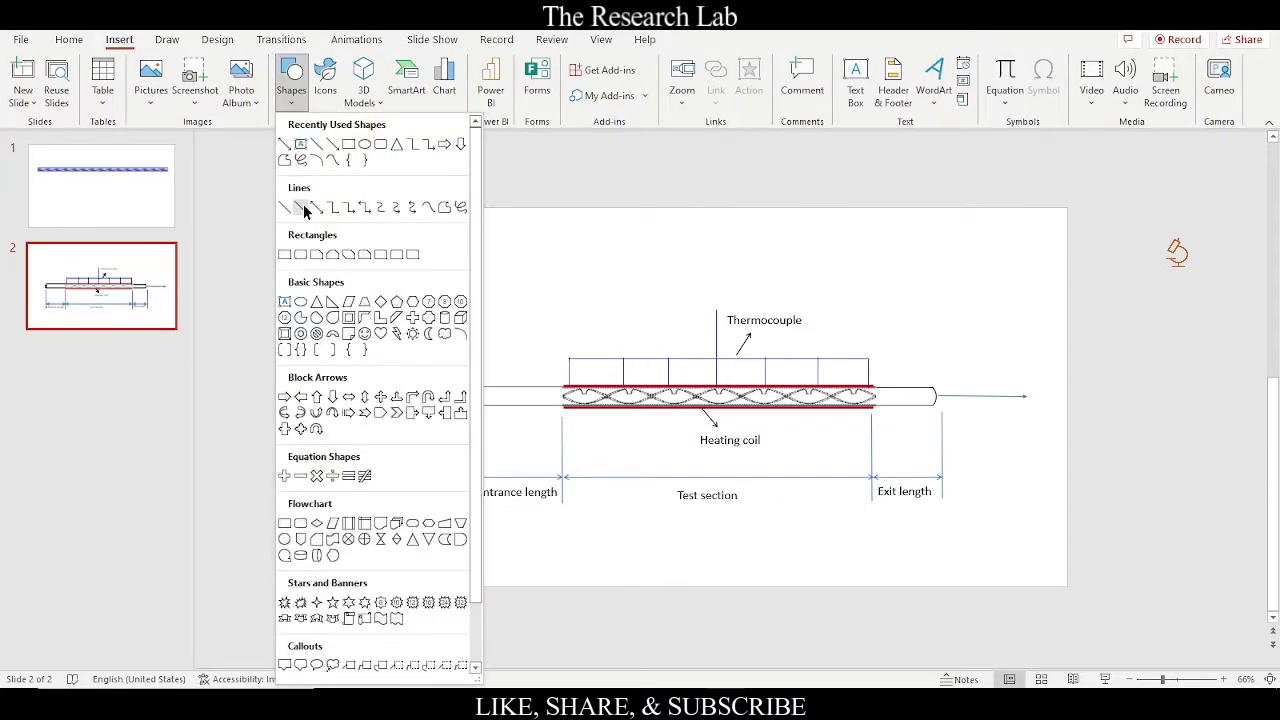
{"action": "left_click", "coordinate": [300, 207]}
{"action": "left_click", "coordinate": [291, 80]}
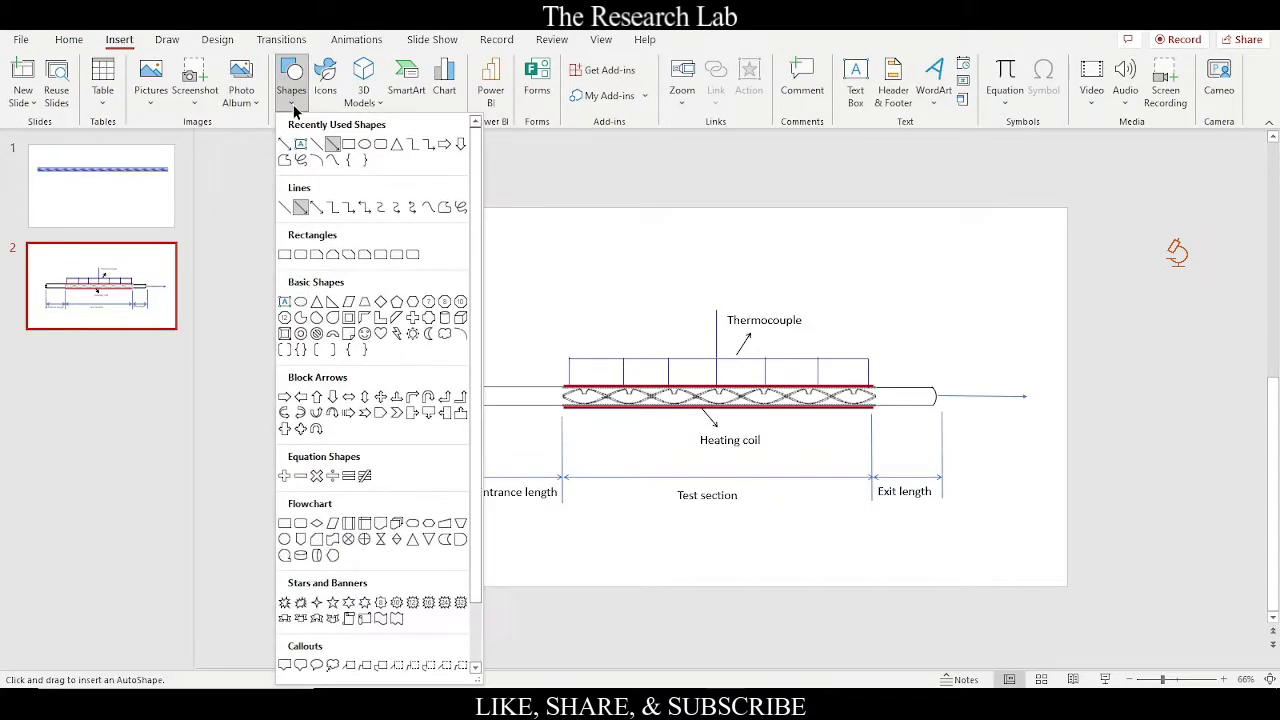
Step: Draw a horizontal line from the slide's left side into the tube inlet
{"action": "left_click", "coordinate": [281, 208]}
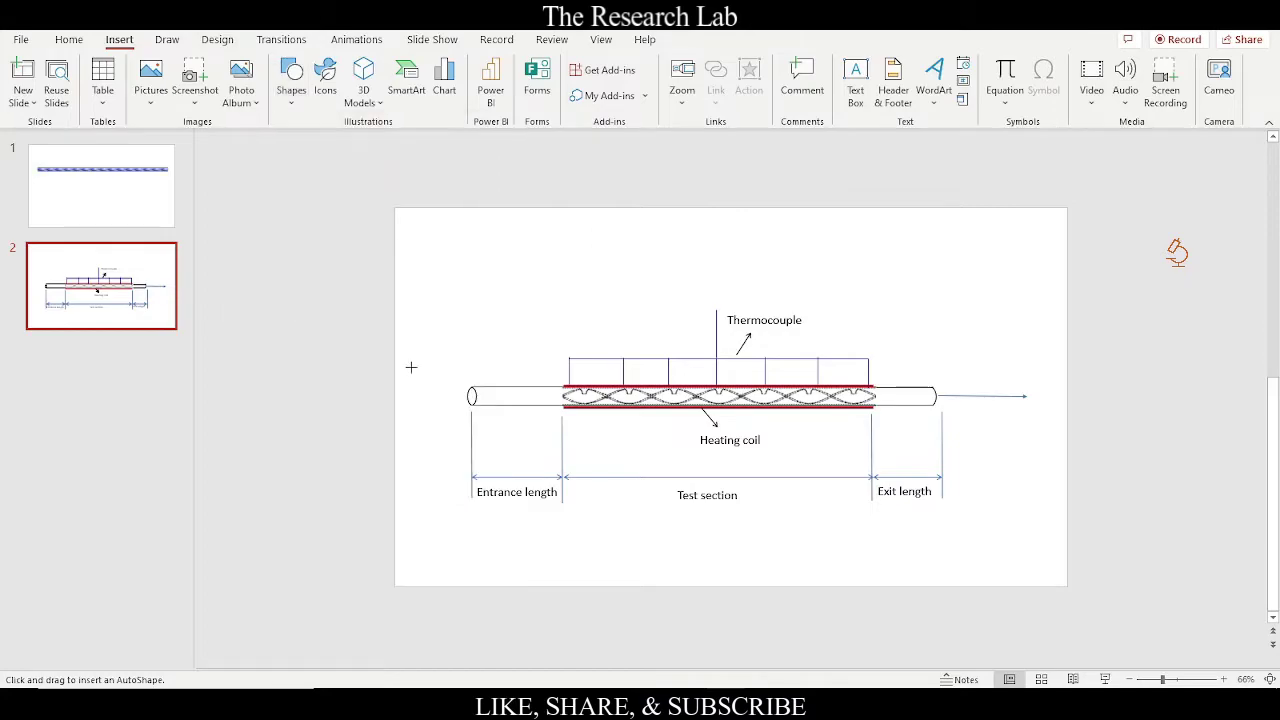
{"action": "left_click_drag", "start_coordinate": [395, 396], "coordinate": [470, 396]}
{"action": "left_click", "coordinate": [419, 349]}
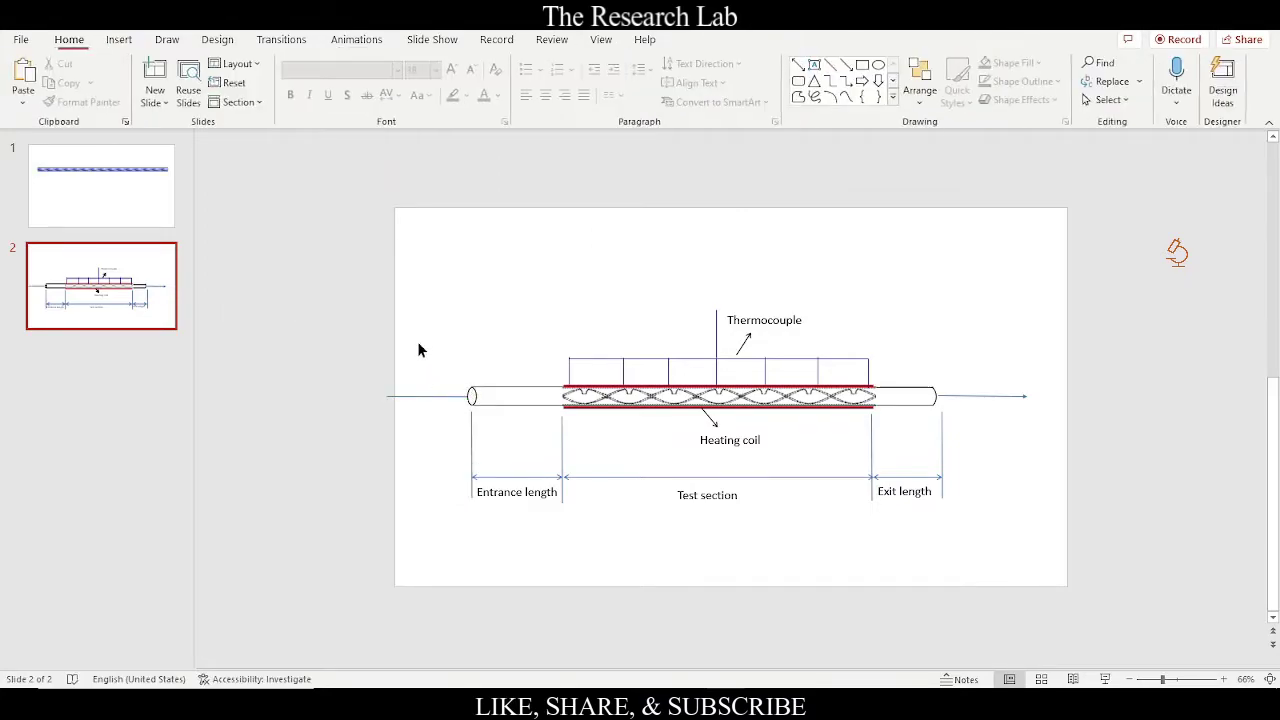
{"action": "left_click", "coordinate": [444, 396]}
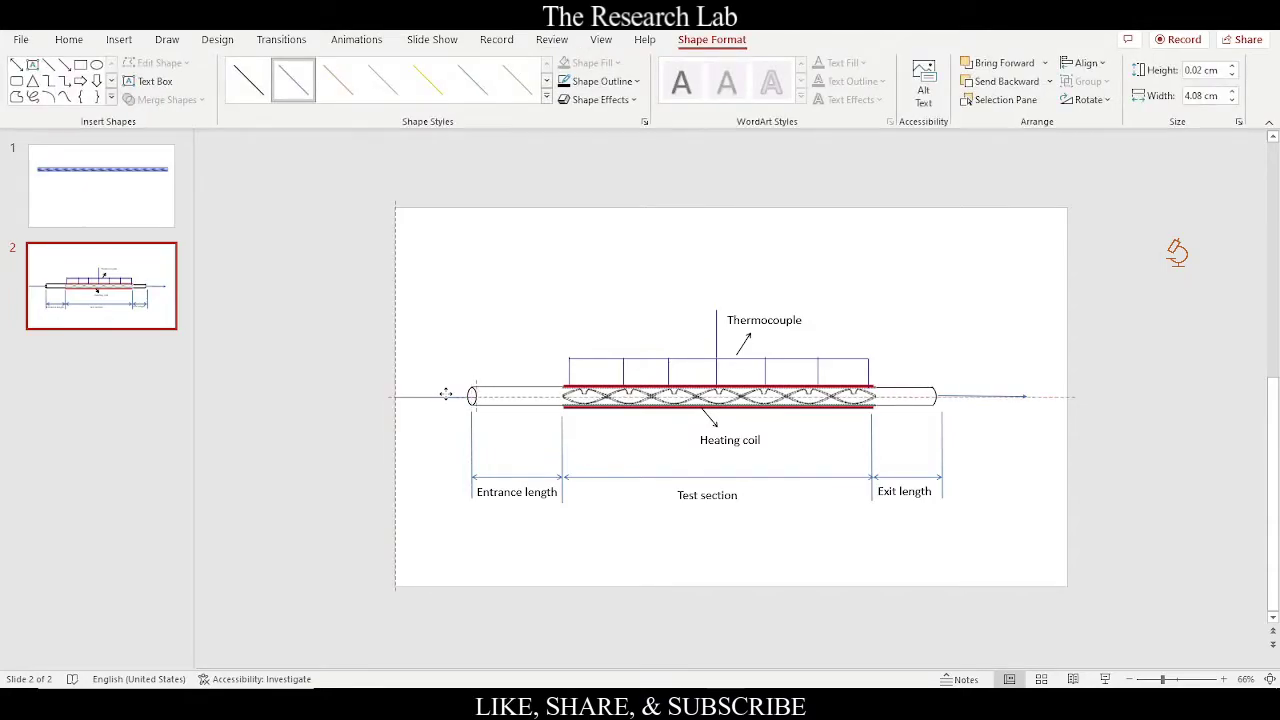
{"action": "left_click", "coordinate": [449, 340]}
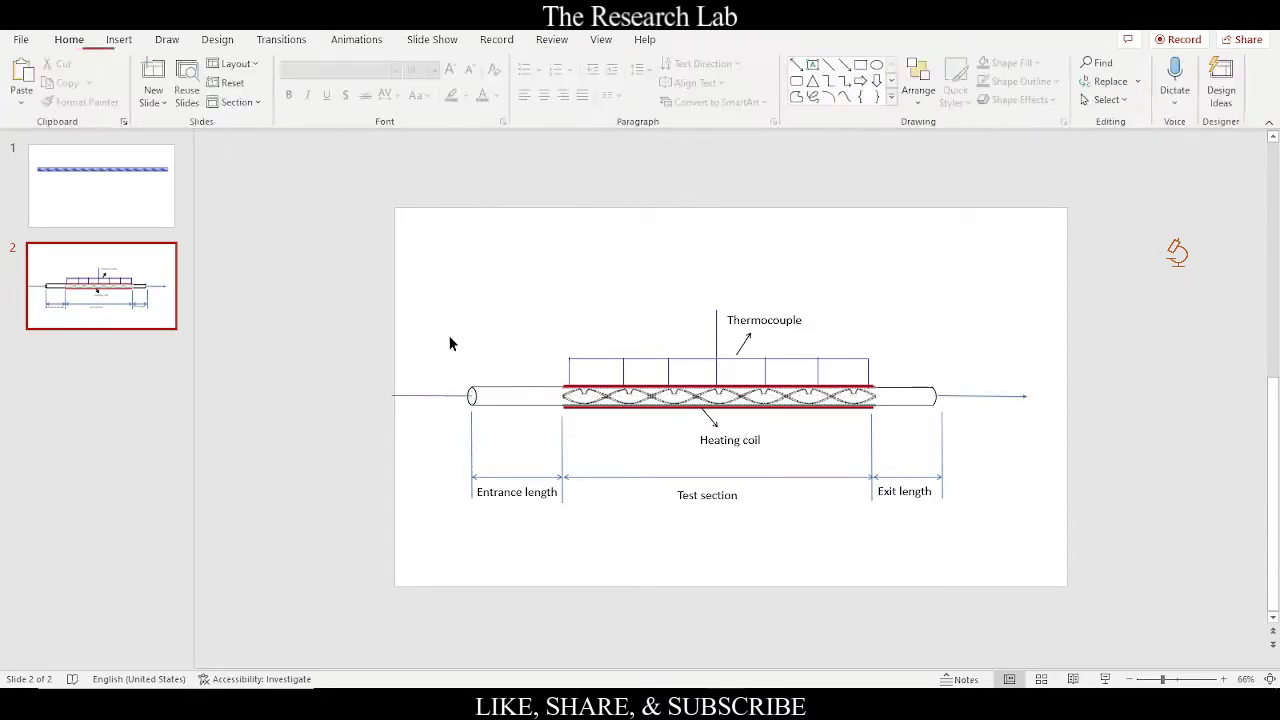
{"action": "left_click", "coordinate": [448, 397]}
Step: Make the inlet line red with an arrowhead pointing into the tube
{"action": "left_click", "coordinate": [630, 82]}
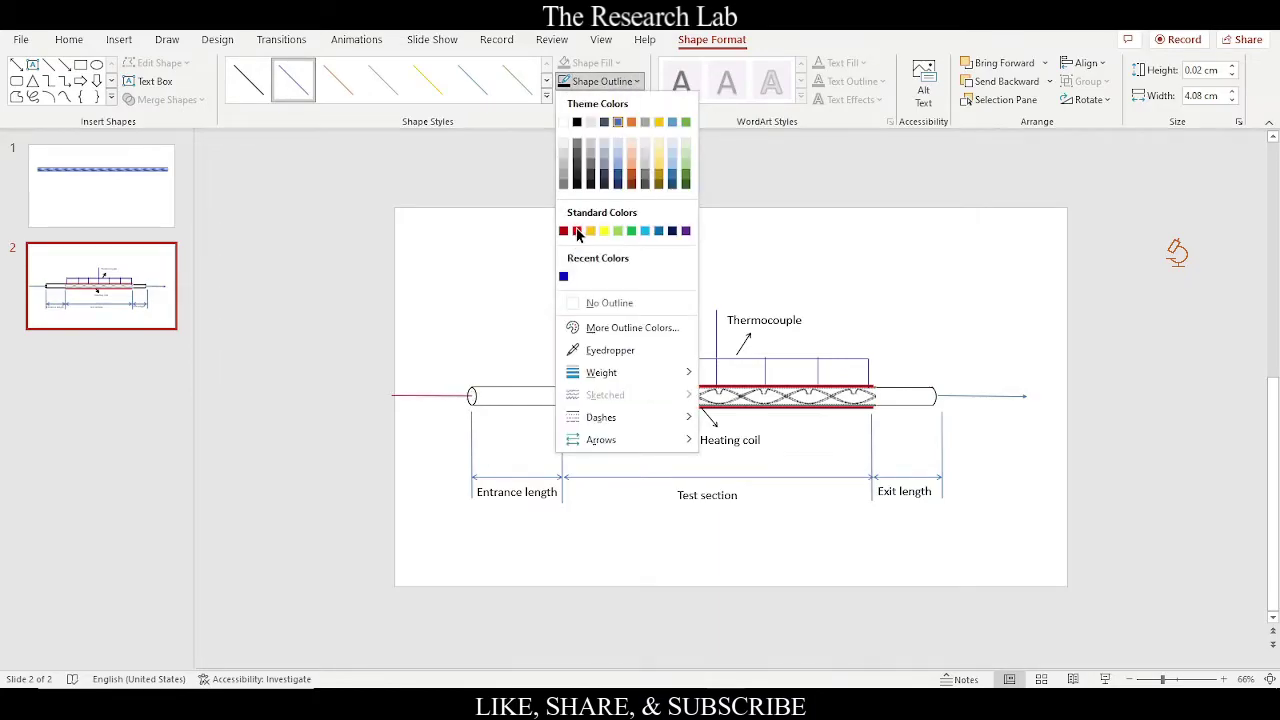
{"action": "left_click", "coordinate": [577, 232]}
{"action": "left_click", "coordinate": [632, 83]}
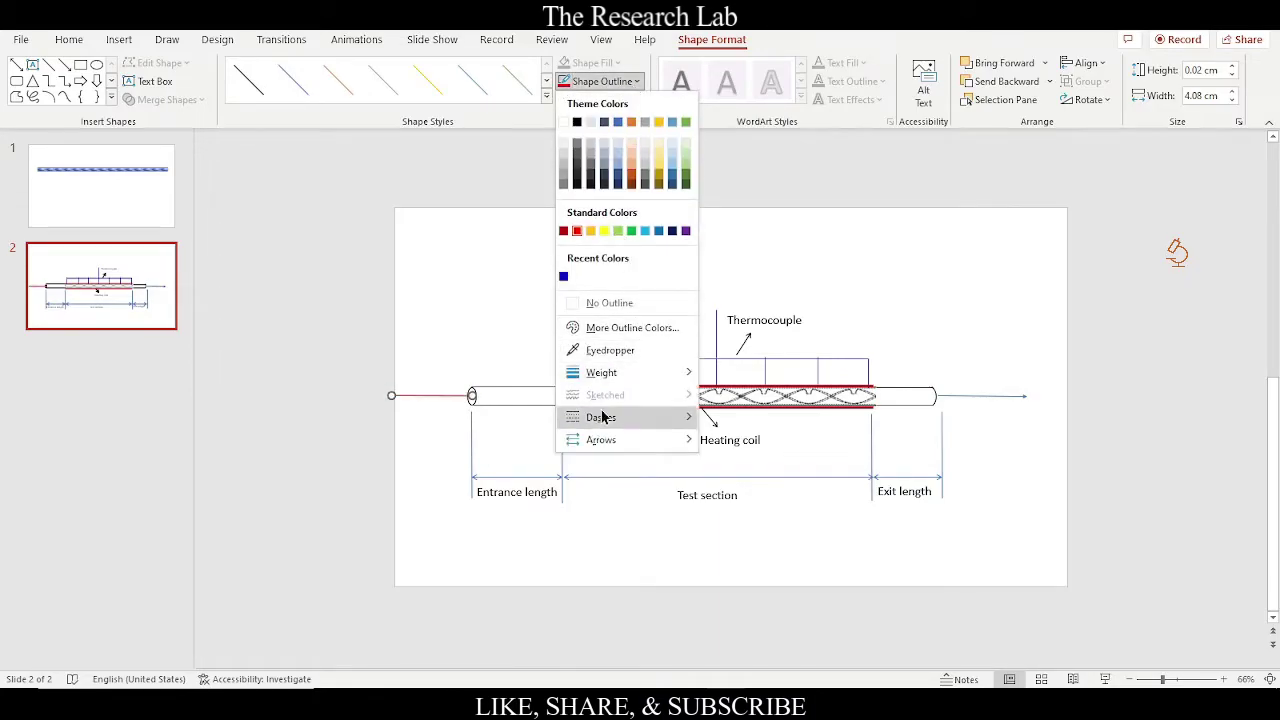
{"action": "mouse_move", "coordinate": [605, 428]}
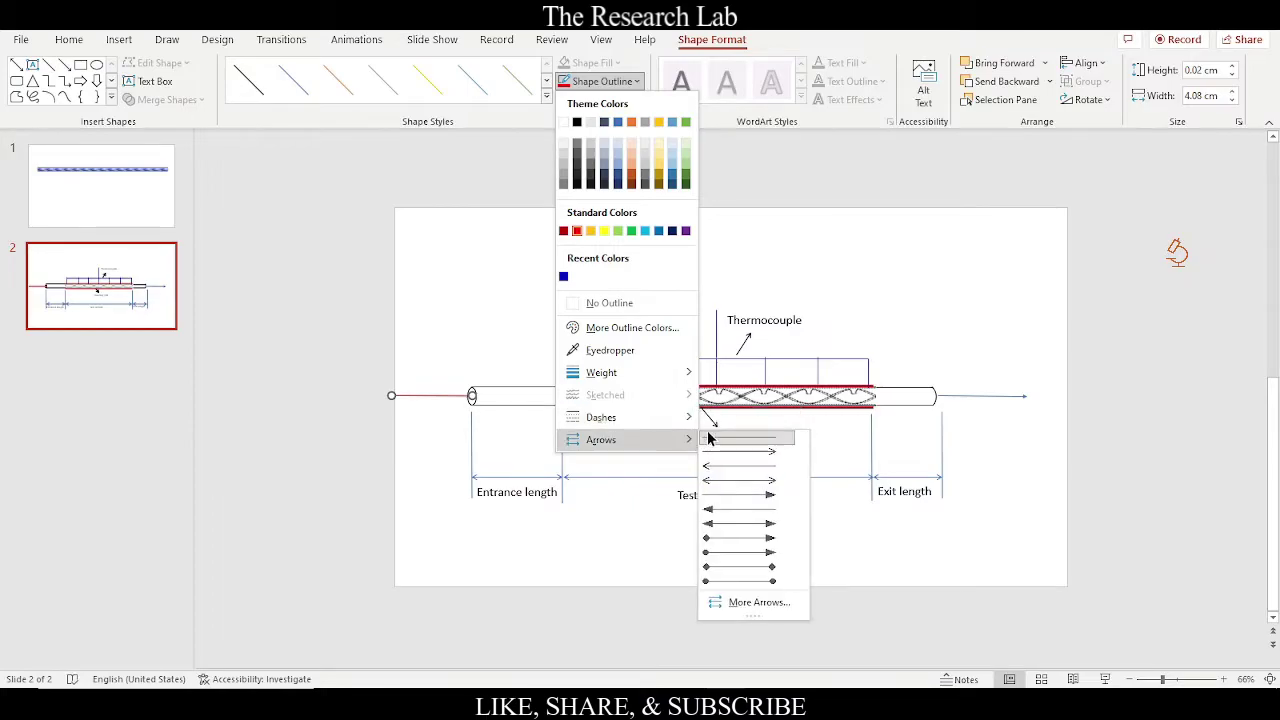
{"action": "left_click", "coordinate": [760, 453]}
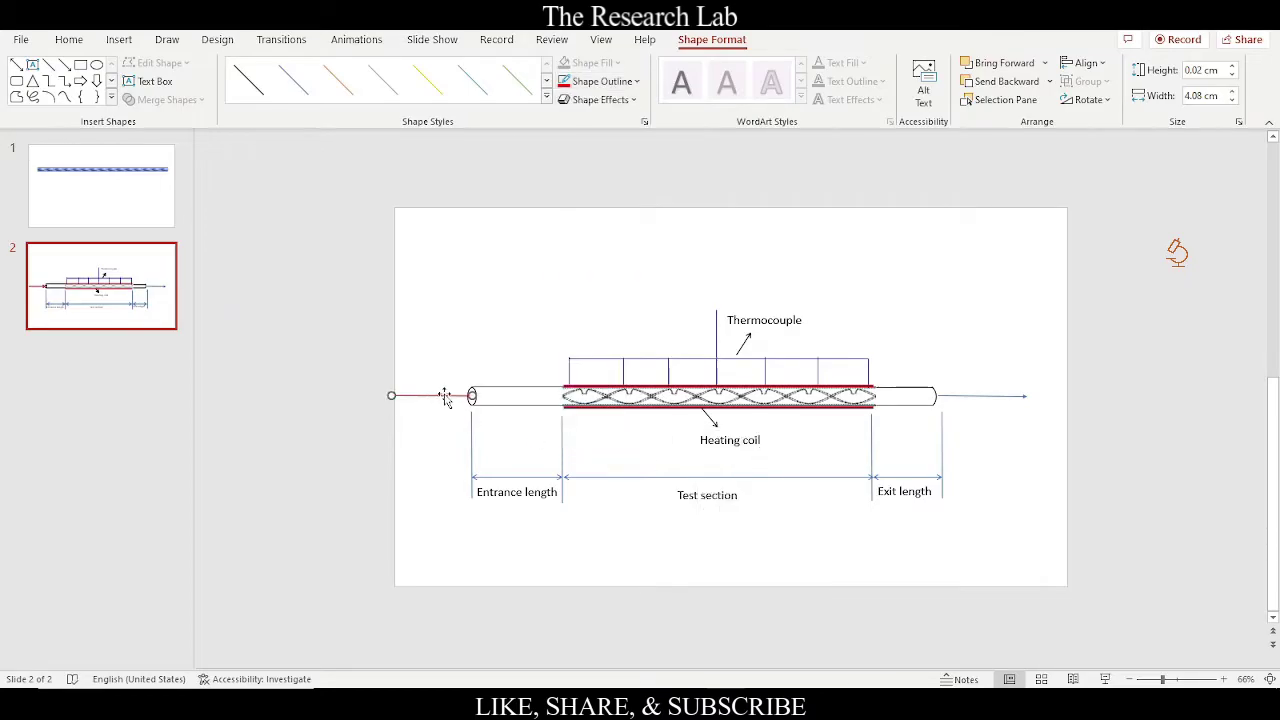
{"action": "left_click", "coordinate": [443, 440]}
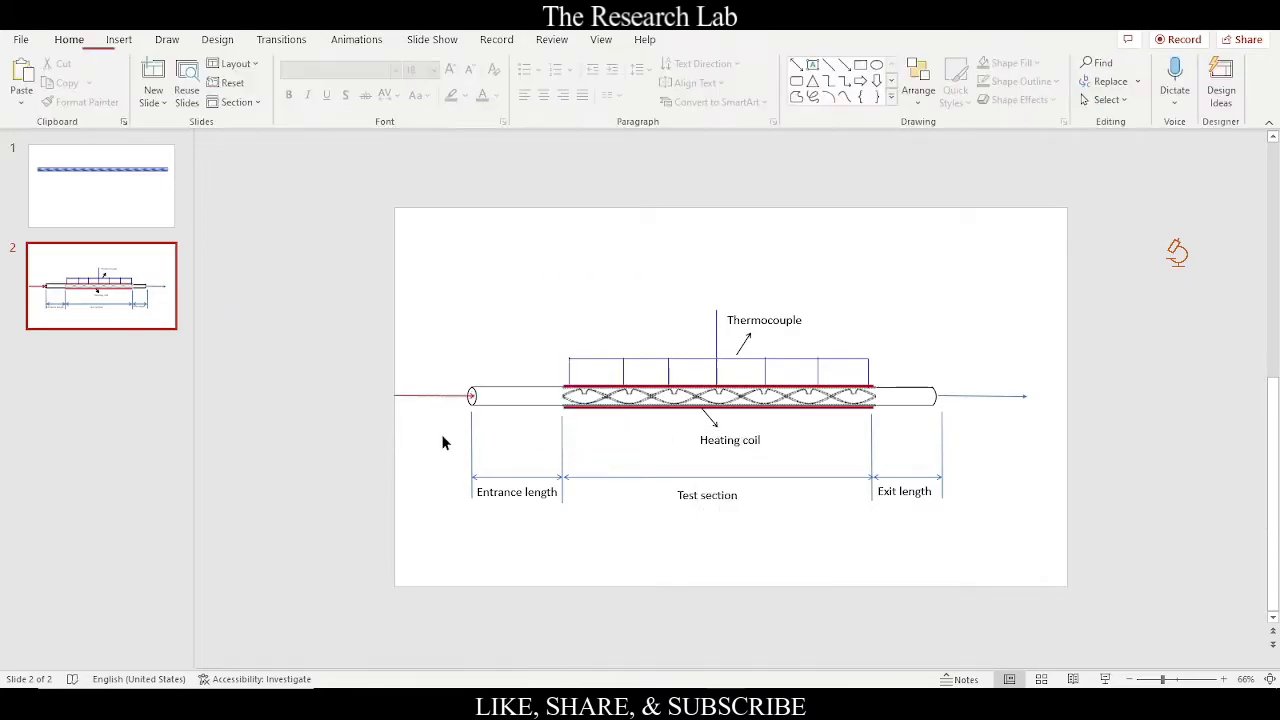
Step: Set the red inlet arrow's outline weight to 2¼ pt
{"action": "left_click", "coordinate": [431, 397]}
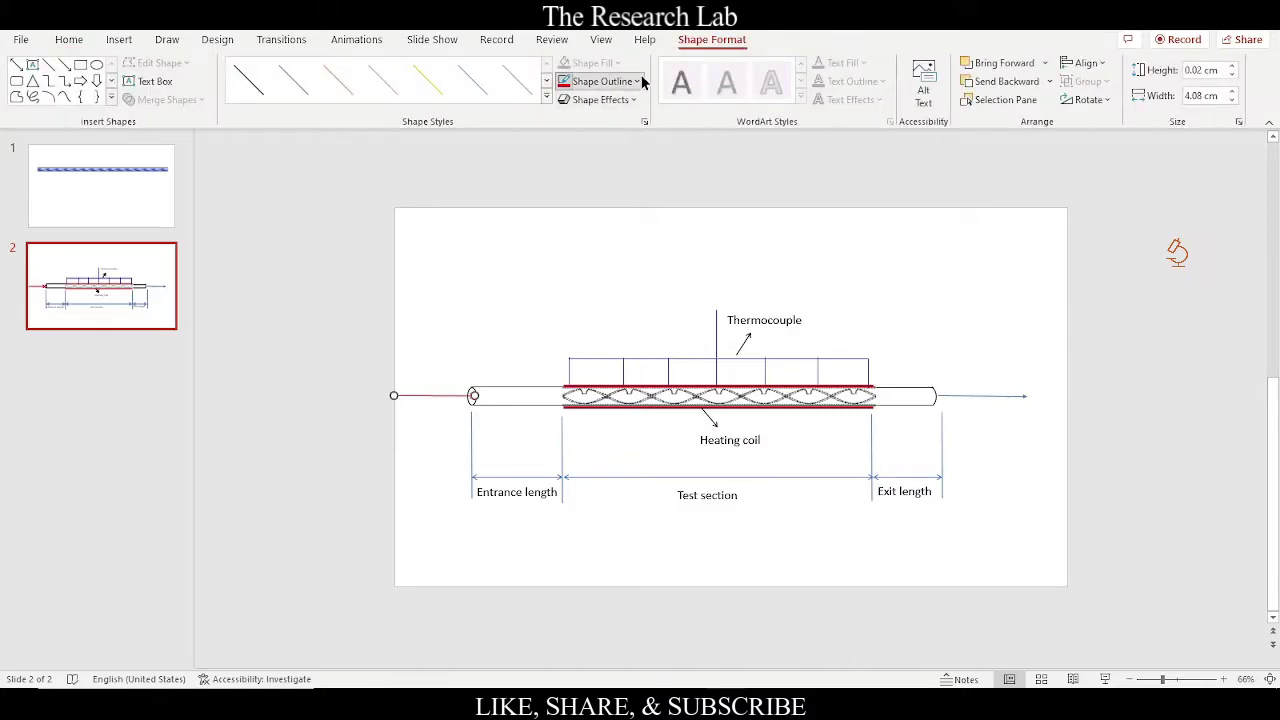
{"action": "left_click", "coordinate": [601, 81]}
{"action": "mouse_move", "coordinate": [610, 375]}
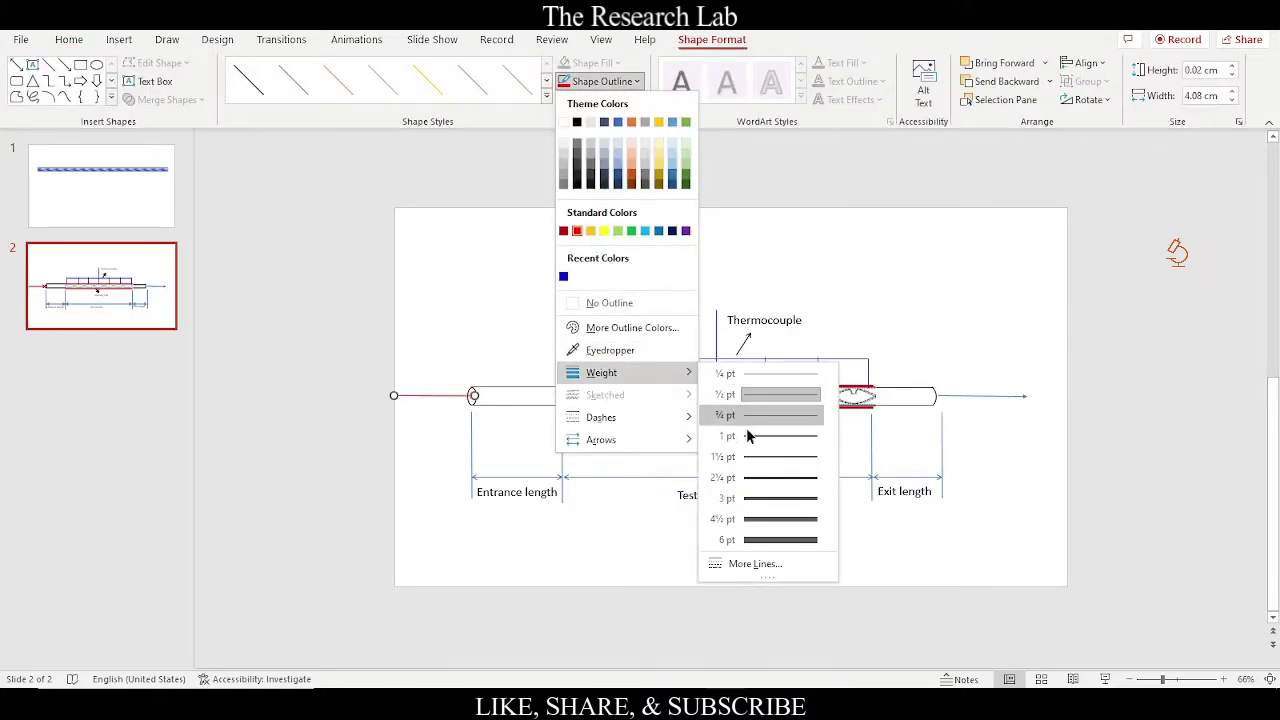
{"action": "left_click", "coordinate": [762, 478]}
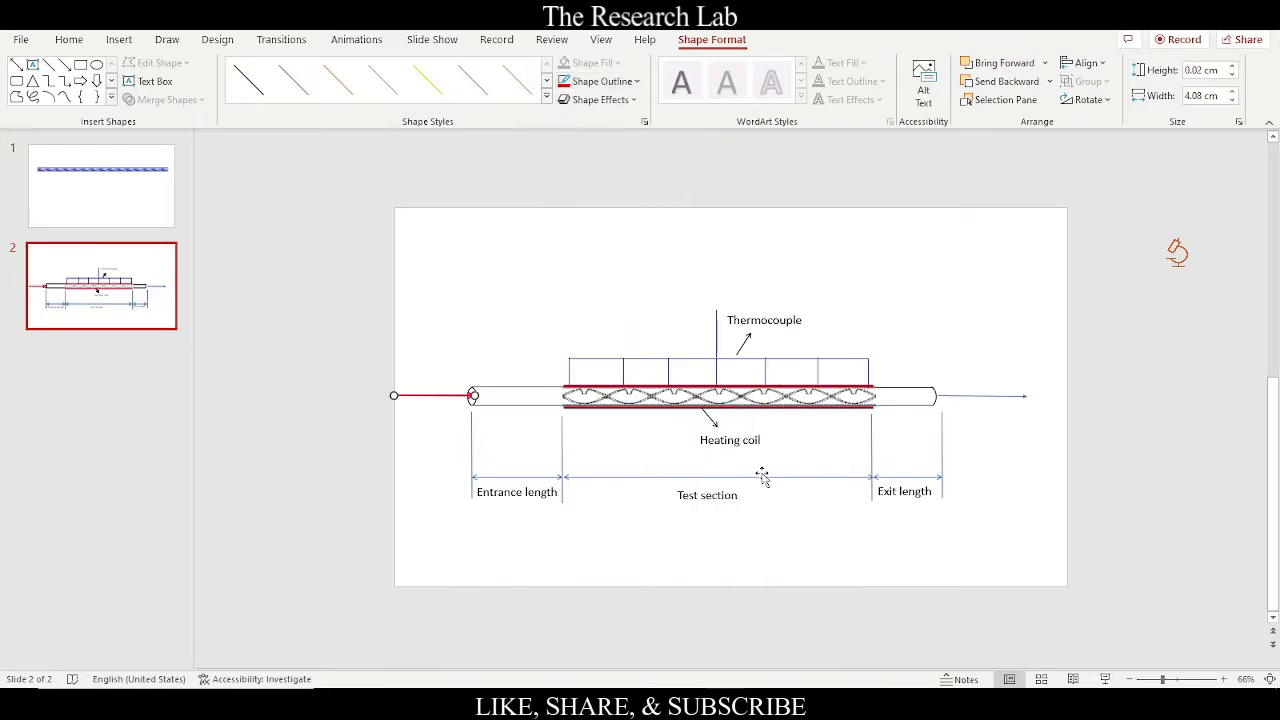
Step: Give the outlet arrow a 2¼ pt weight and a blue outline
{"action": "left_click", "coordinate": [914, 240]}
{"action": "left_click", "coordinate": [985, 396]}
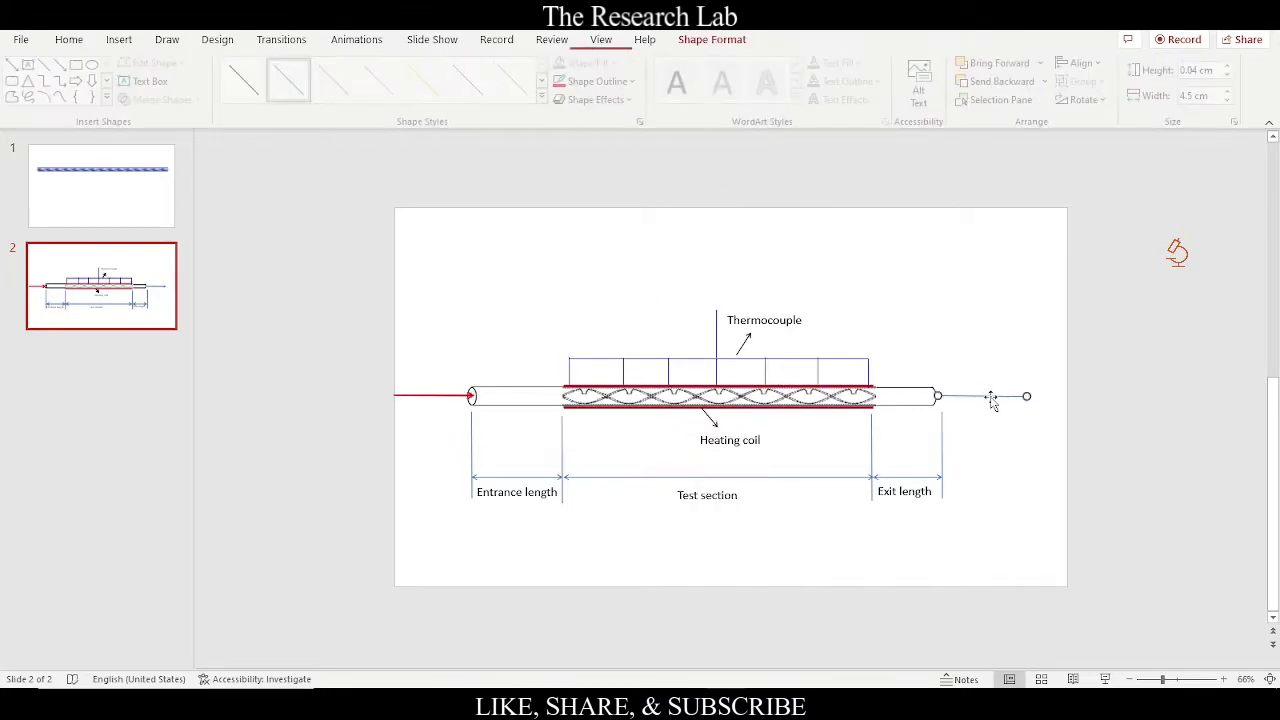
{"action": "left_click", "coordinate": [636, 81]}
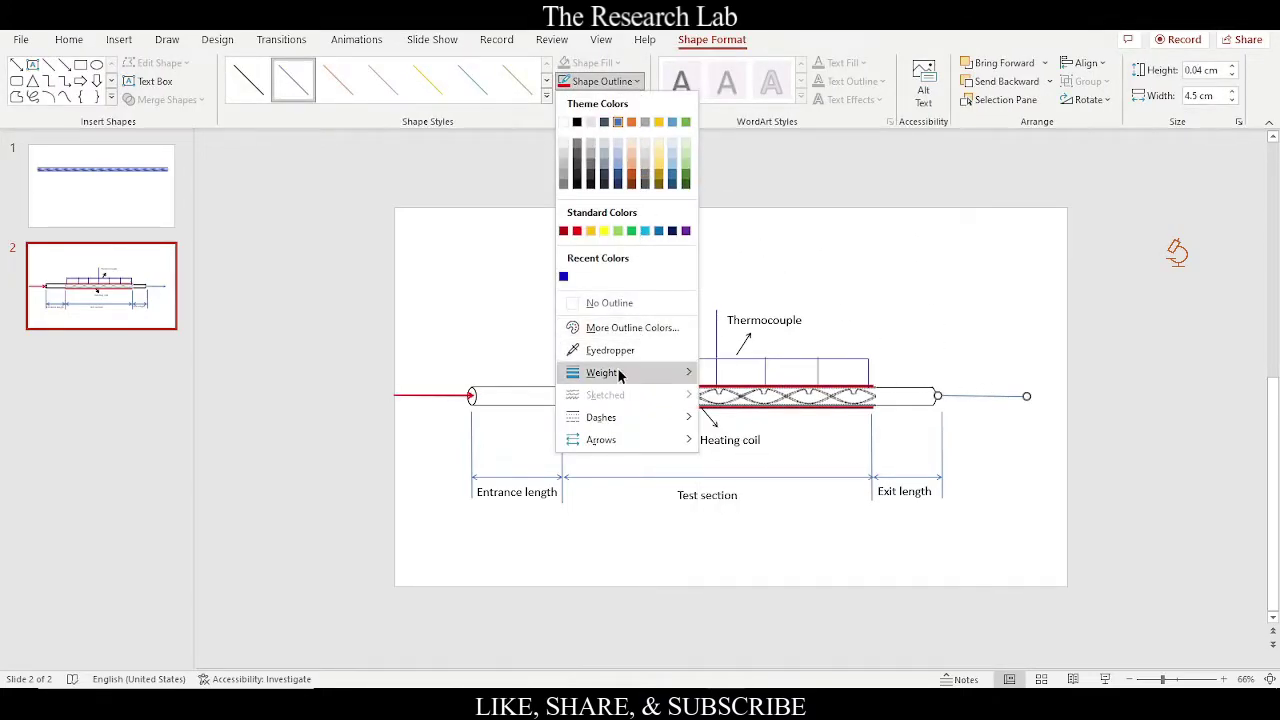
{"action": "mouse_move", "coordinate": [610, 372]}
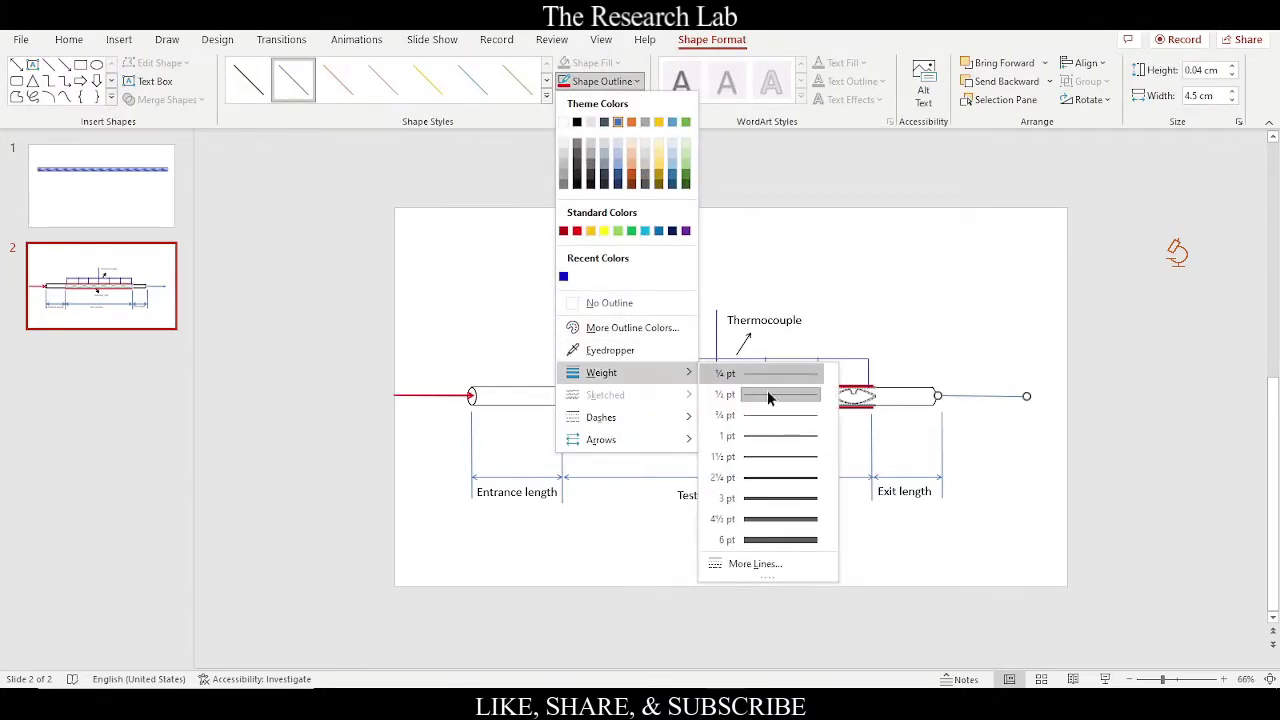
{"action": "left_click", "coordinate": [780, 477]}
{"action": "left_click", "coordinate": [636, 81]}
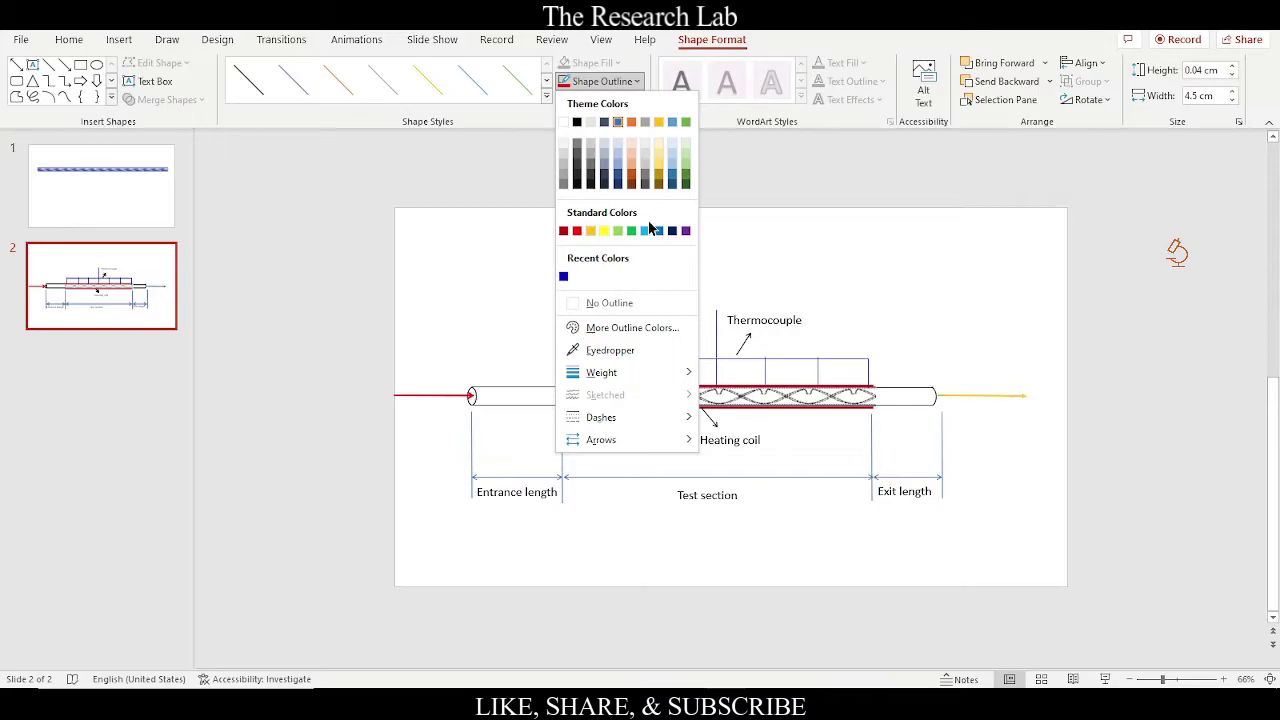
{"action": "left_click", "coordinate": [563, 276]}
Step: Adjust the blue outlet arrow's right end so it stays horizontal
{"action": "left_click", "coordinate": [999, 288]}
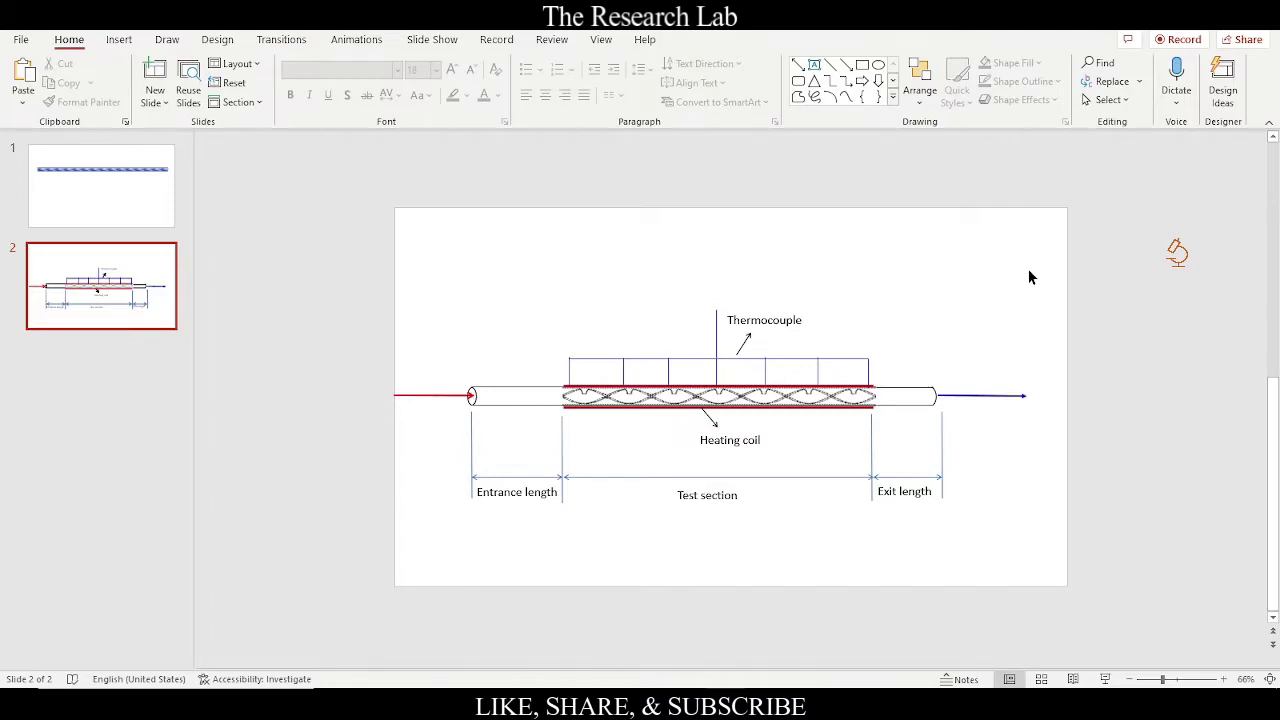
{"action": "left_click", "coordinate": [975, 396]}
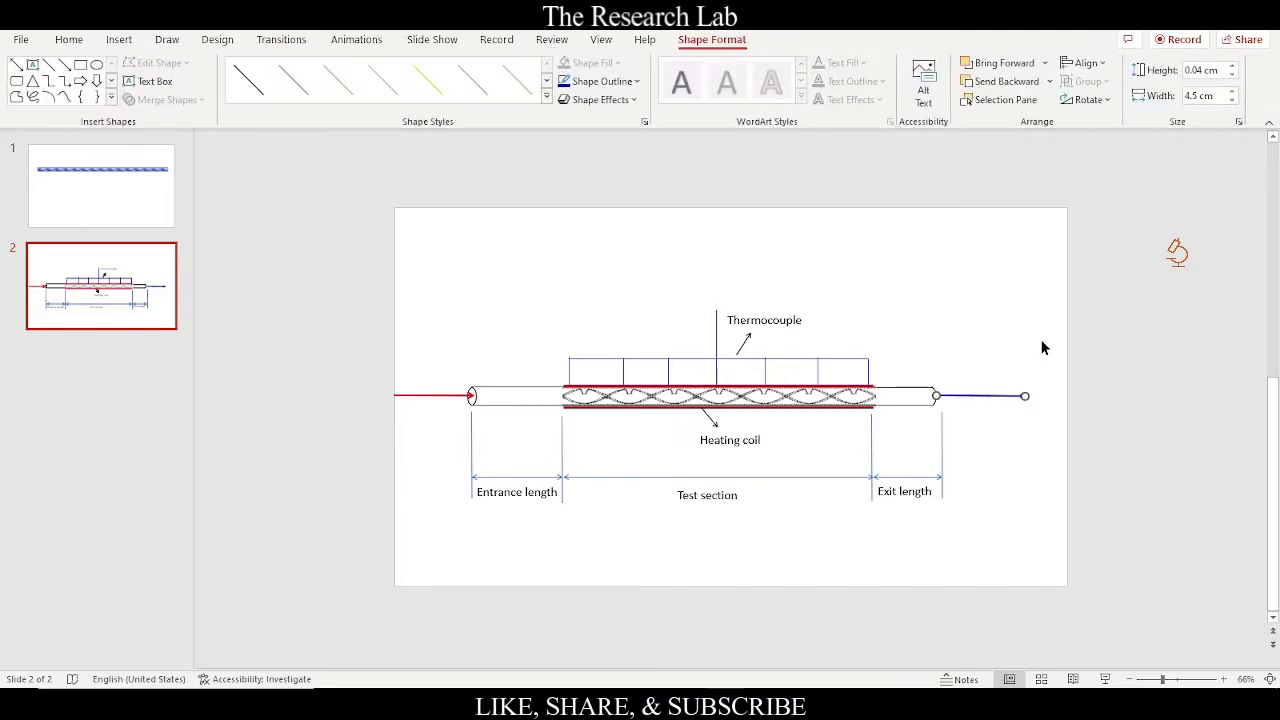
{"action": "left_click", "coordinate": [1037, 389]}
{"action": "left_click", "coordinate": [1022, 395]}
{"action": "left_click_drag", "start_coordinate": [1022, 395], "coordinate": [1022, 395]}
{"action": "left_click", "coordinate": [1042, 352]}
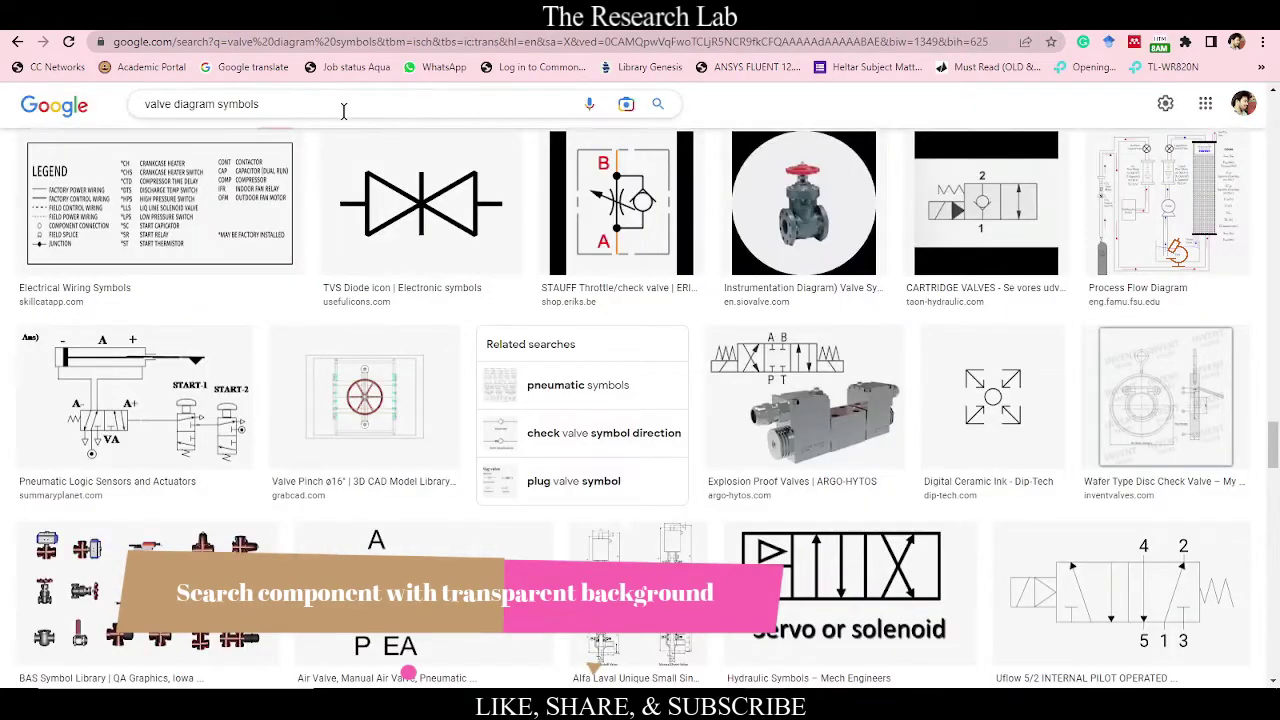
Step: Search Google Images for 'flow meter' and browse the results
{"action": "left_click", "coordinate": [340, 107]}
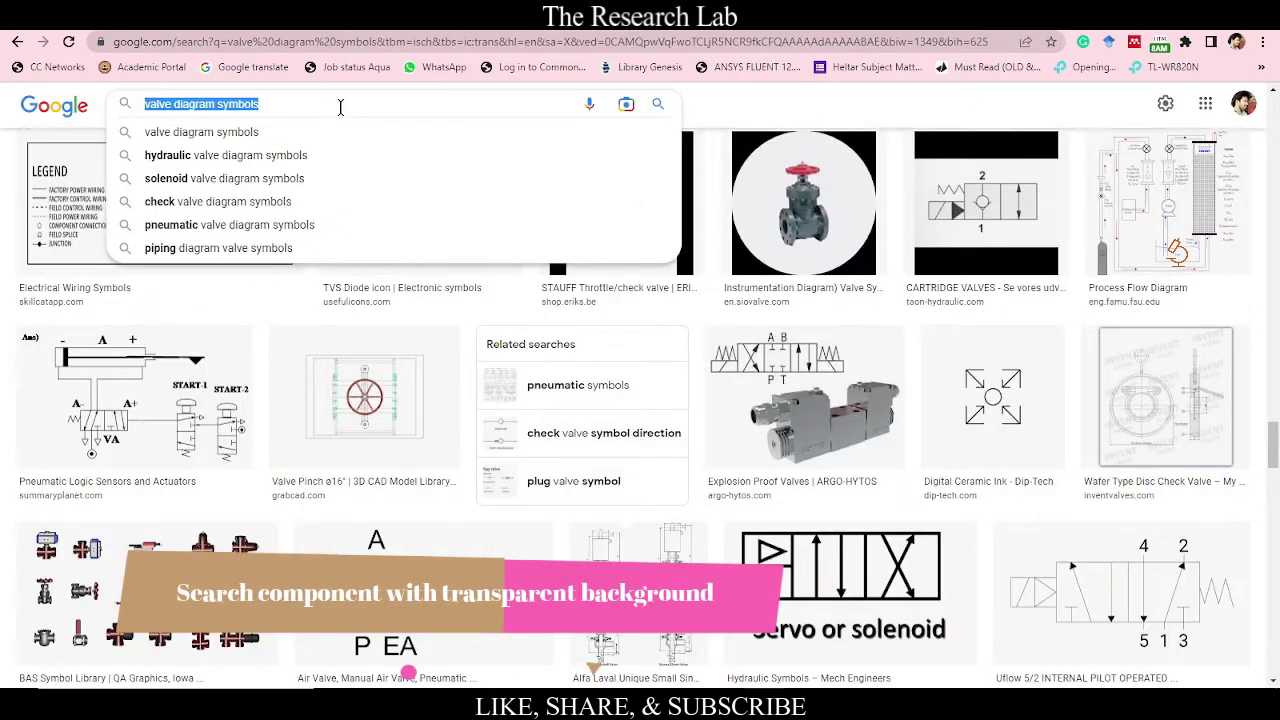
{"action": "type", "text": "flow m"}
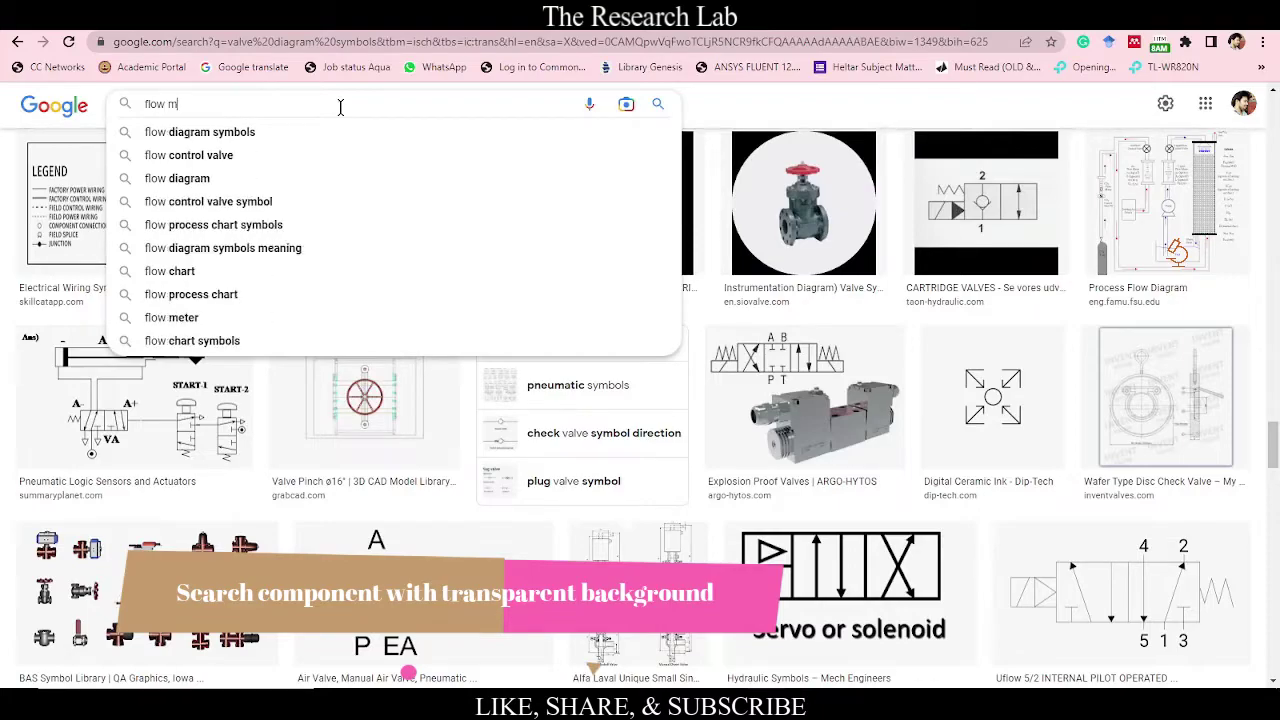
{"action": "type", "text": "e"}
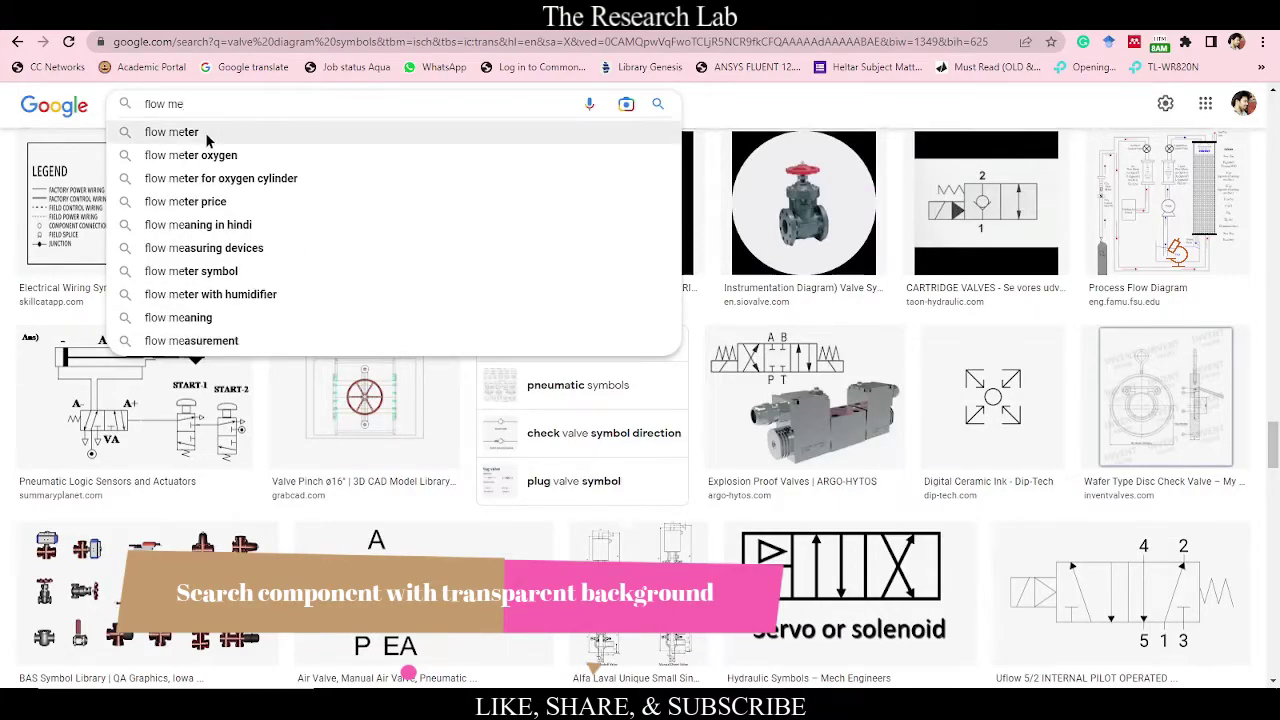
{"action": "left_click", "coordinate": [205, 132]}
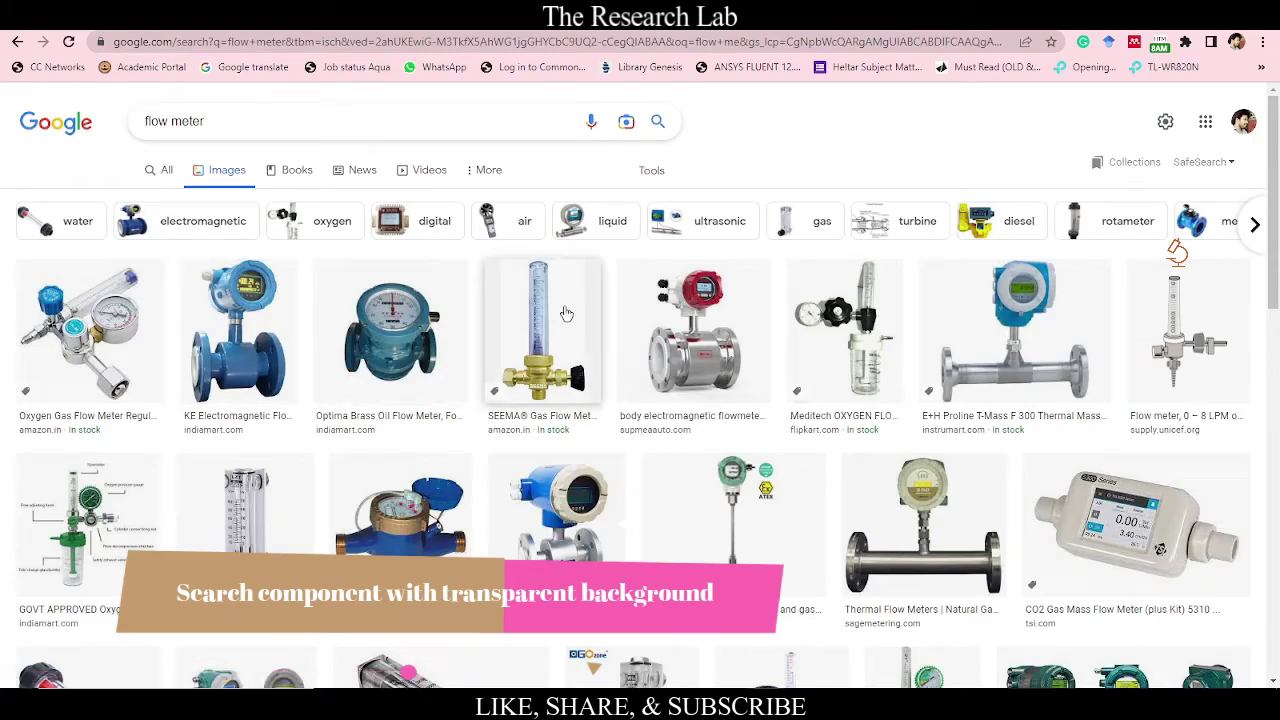
{"action": "scroll", "coordinate": [576, 308], "scroll_direction": "down", "scroll_amount": 3}
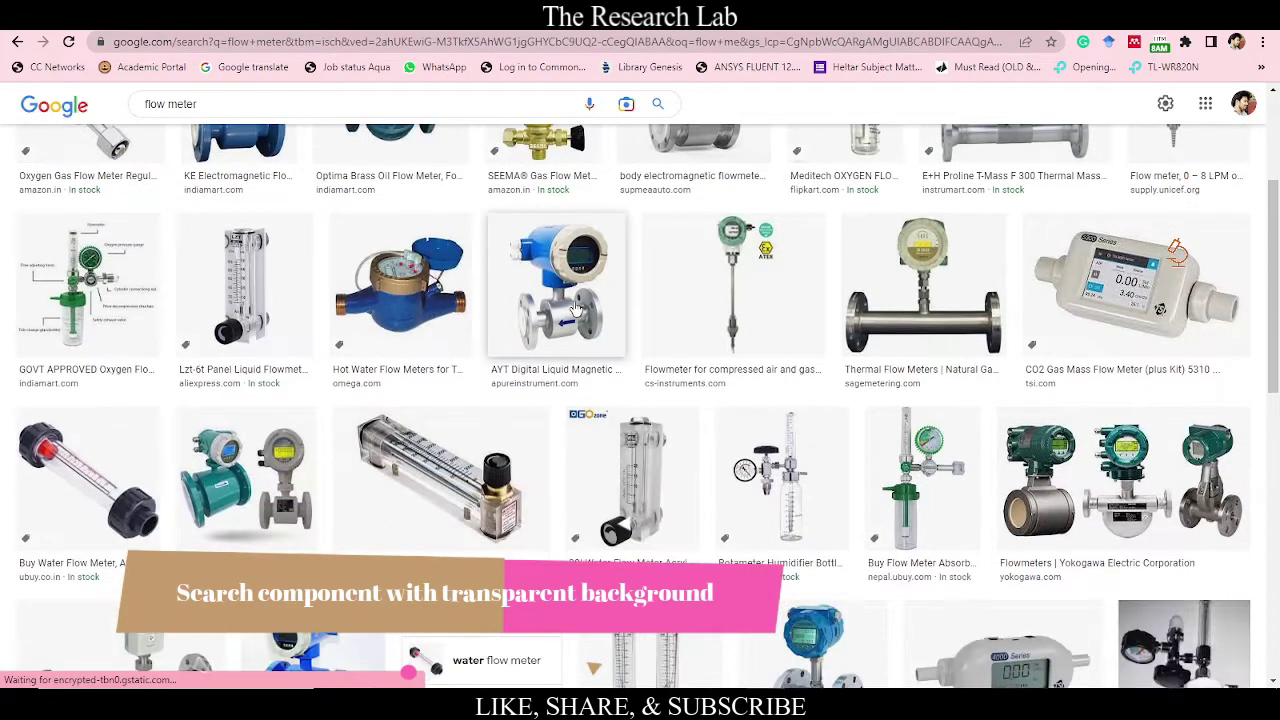
{"action": "scroll", "coordinate": [575, 307], "scroll_direction": "down", "scroll_amount": 1}
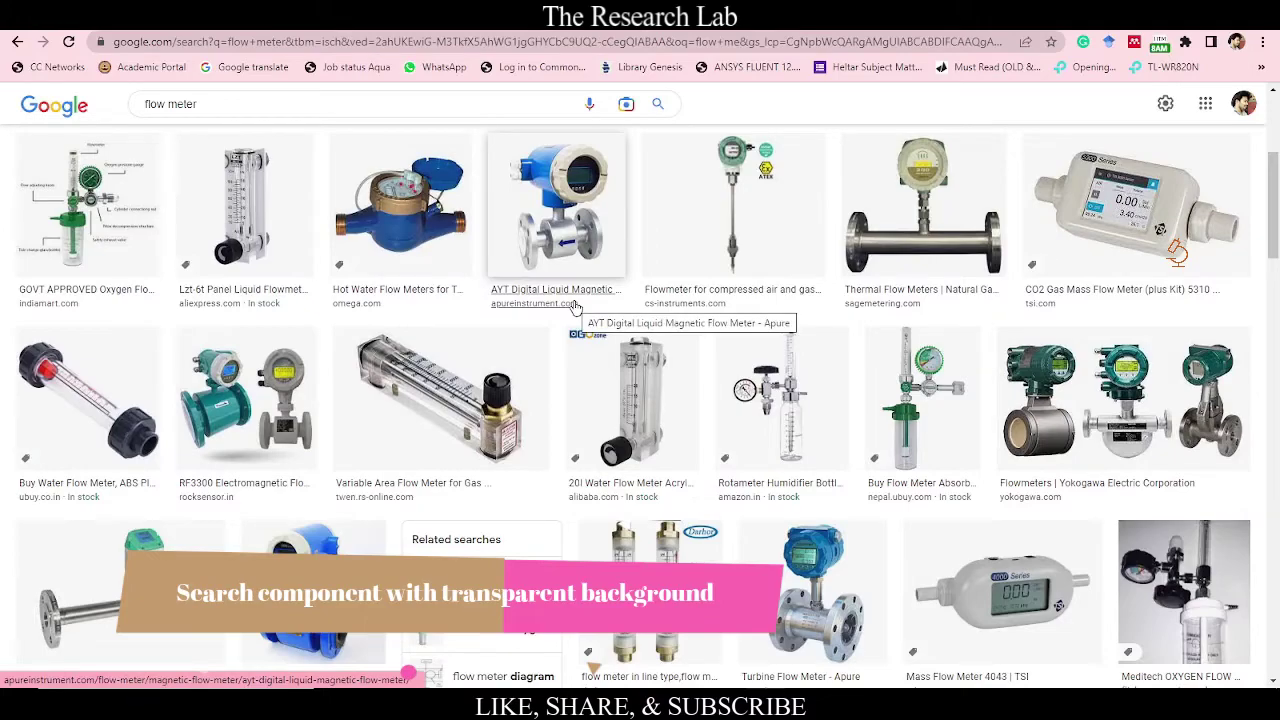
{"action": "scroll", "coordinate": [690, 310], "scroll_direction": "down", "scroll_amount": 2}
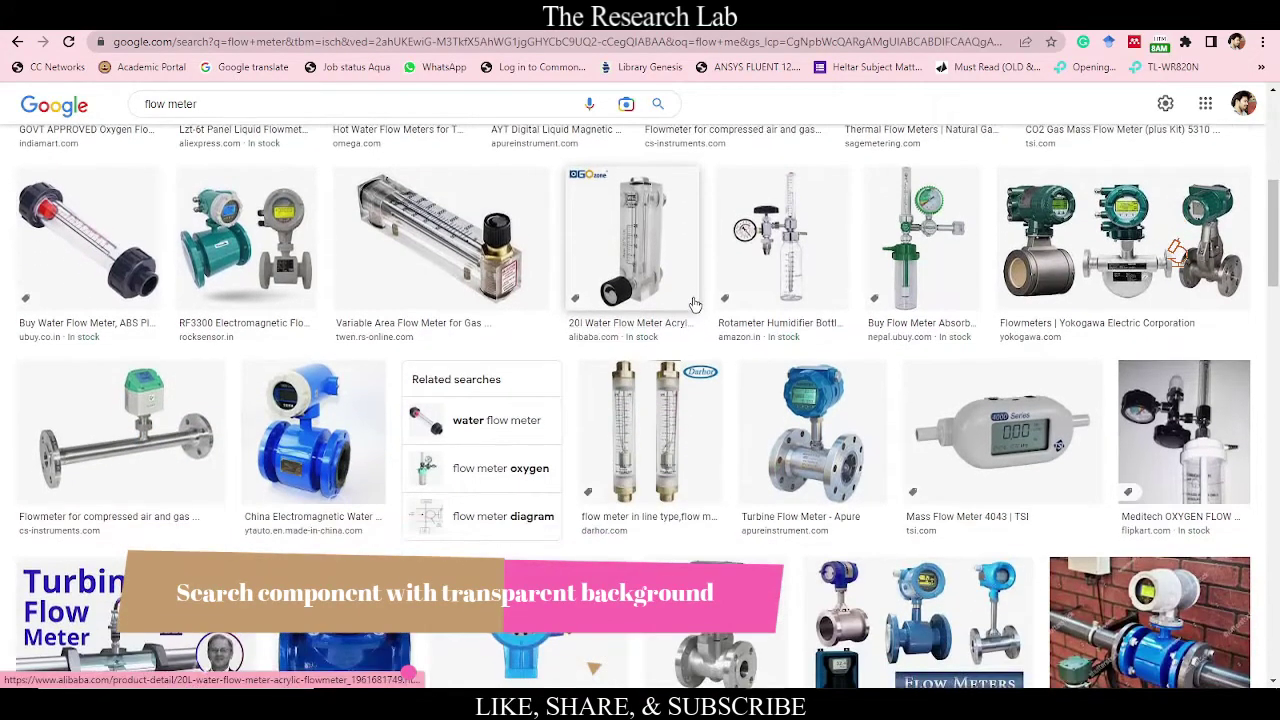
{"action": "scroll", "coordinate": [675, 298], "scroll_direction": "down", "scroll_amount": 2}
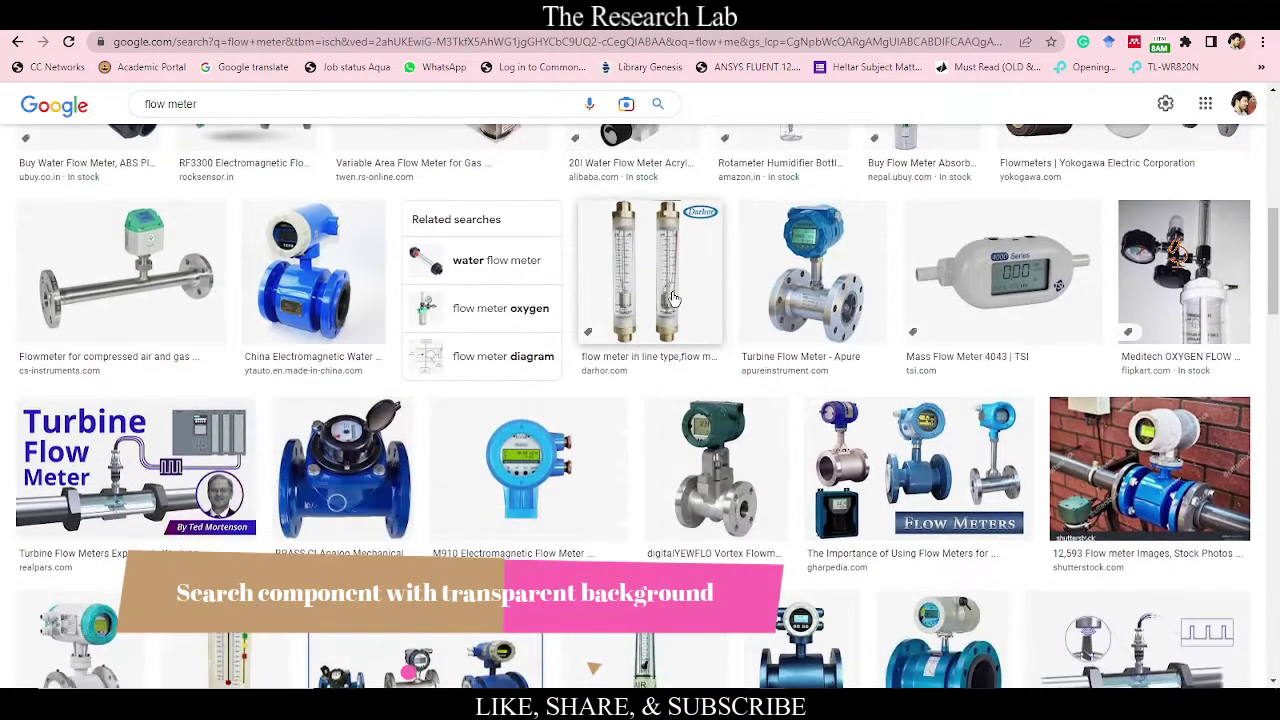
{"action": "scroll", "coordinate": [675, 298], "scroll_direction": "down", "scroll_amount": 1}
{"action": "scroll", "coordinate": [675, 298], "scroll_direction": "down", "scroll_amount": 1}
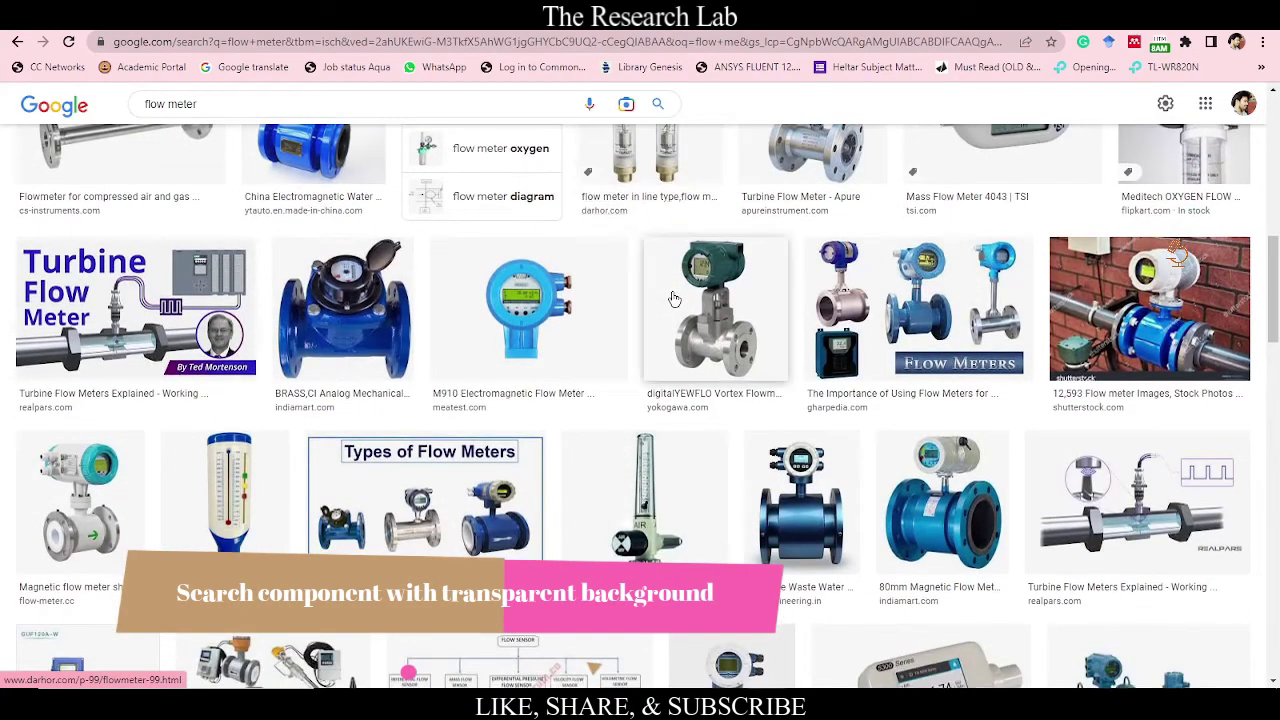
{"action": "scroll", "coordinate": [675, 298], "scroll_direction": "down", "scroll_amount": 3}
{"action": "scroll", "coordinate": [675, 298], "scroll_direction": "down", "scroll_amount": 2}
Step: Open the Tools filter bar and its Color filter choices
{"action": "scroll", "coordinate": [675, 316], "scroll_direction": "up", "scroll_amount": 10}
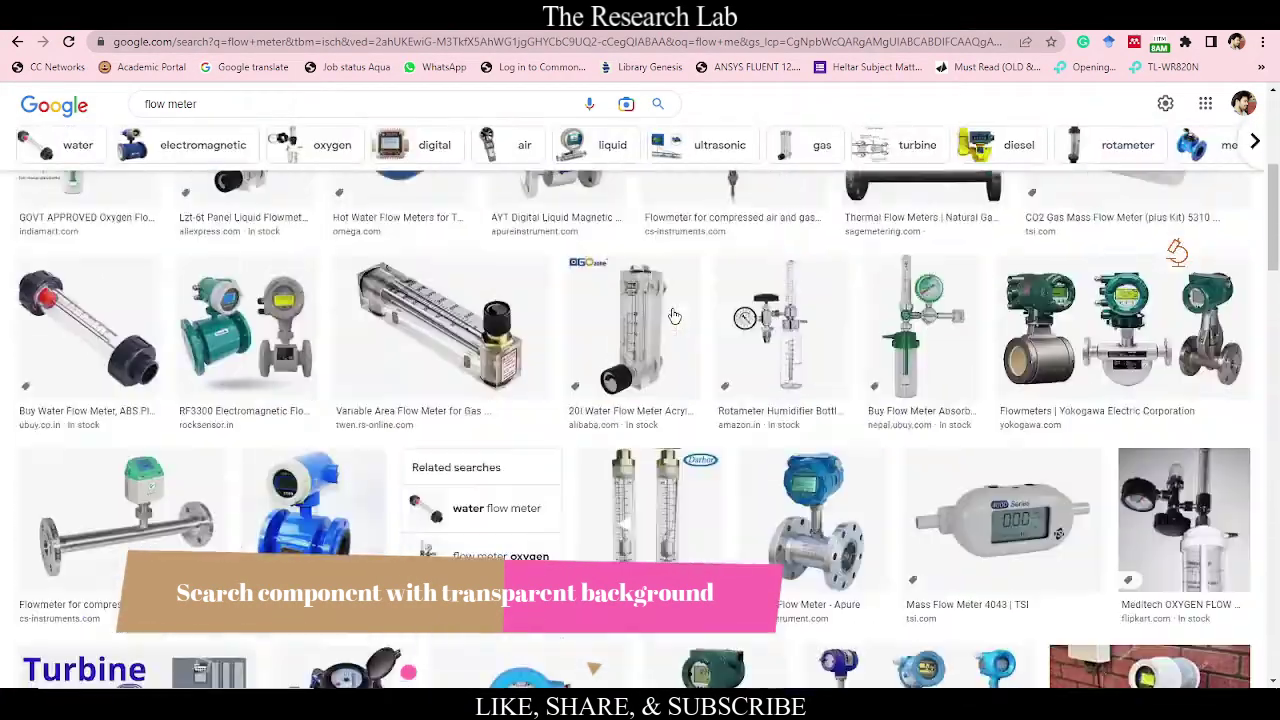
{"action": "scroll", "coordinate": [675, 316], "scroll_direction": "up", "scroll_amount": 5}
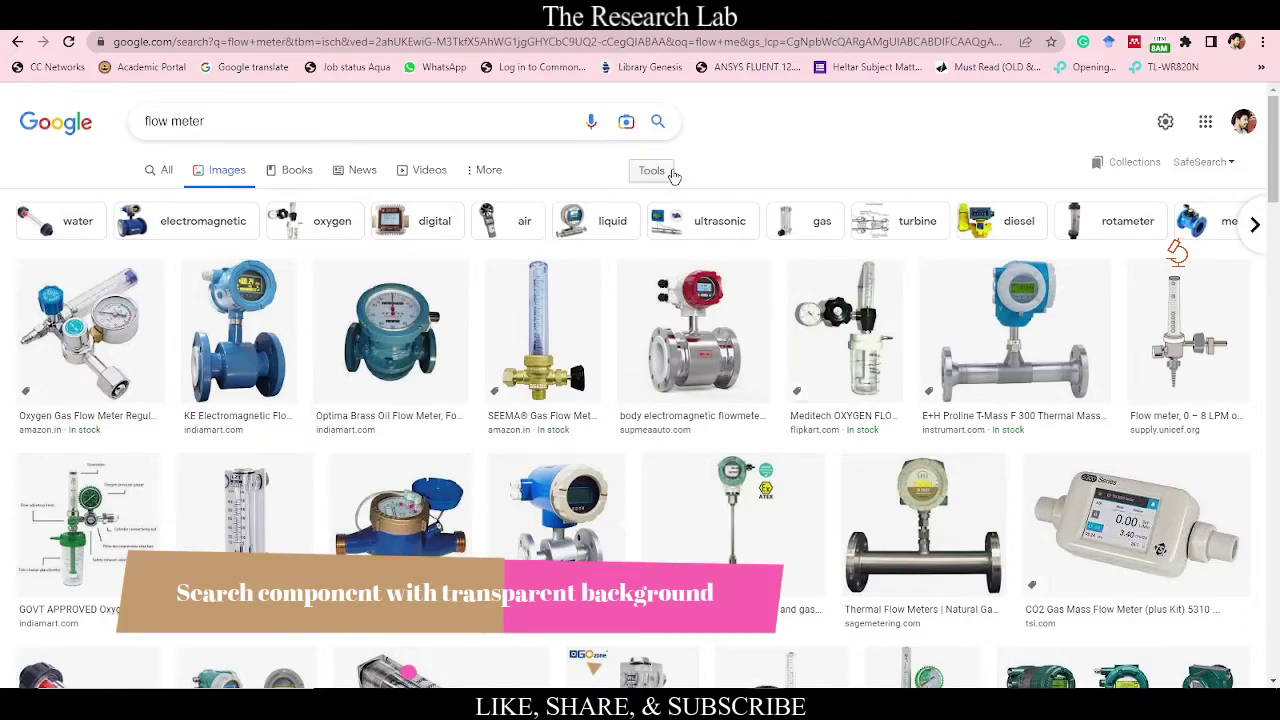
{"action": "left_click", "coordinate": [674, 176]}
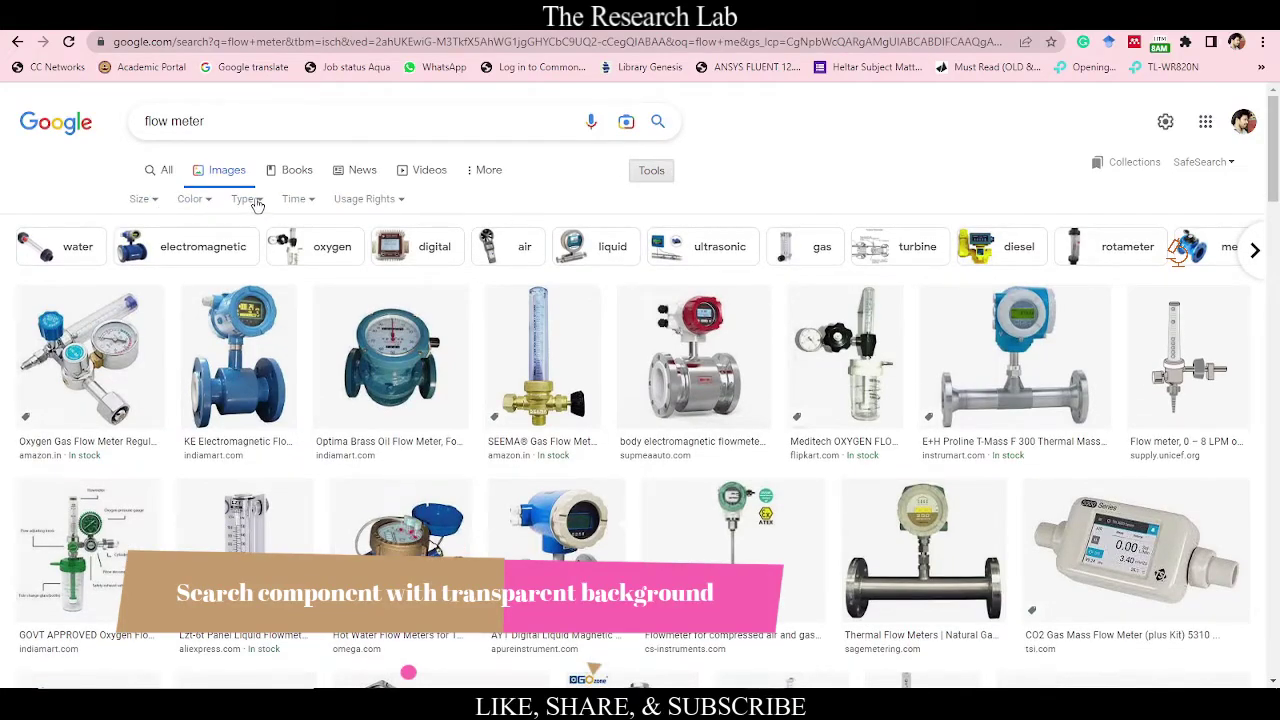
{"action": "left_click", "coordinate": [212, 204]}
Step: Filter the flow meter results to Transparent-background images
{"action": "left_click", "coordinate": [208, 277]}
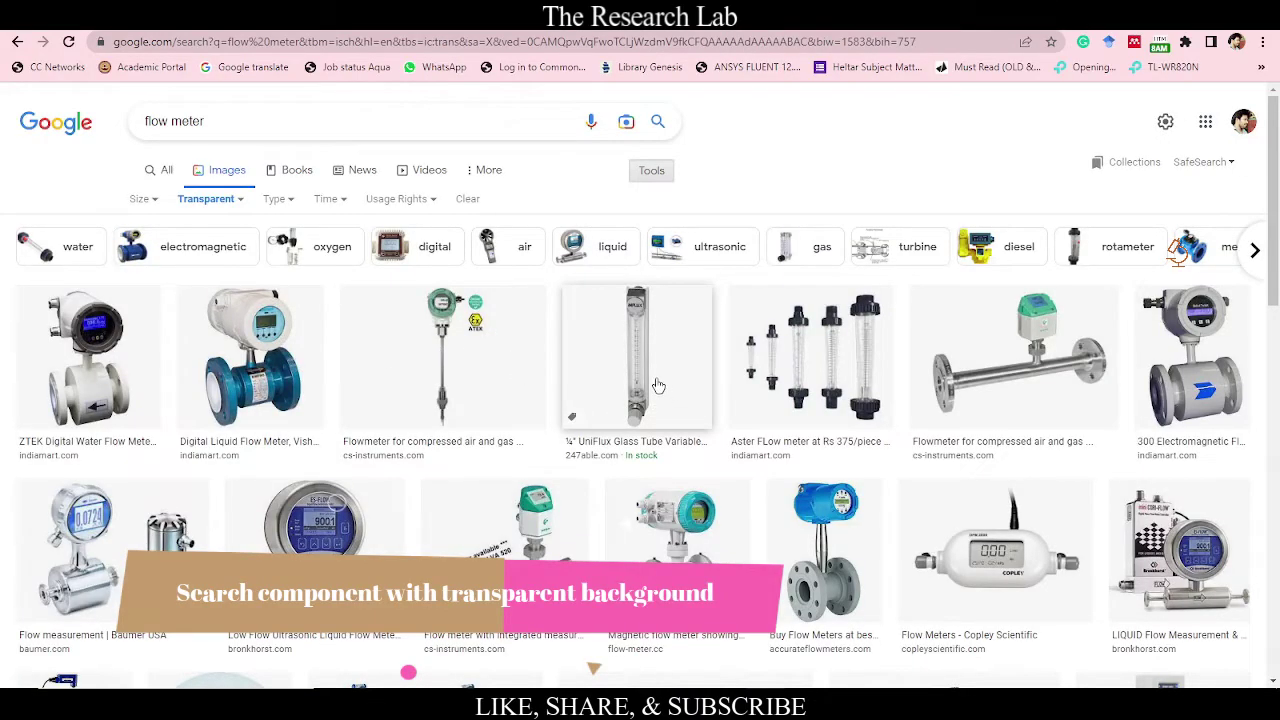
{"action": "scroll", "coordinate": [655, 378], "scroll_direction": "down", "scroll_amount": 3}
{"action": "scroll", "coordinate": [660, 370], "scroll_direction": "down", "scroll_amount": 2}
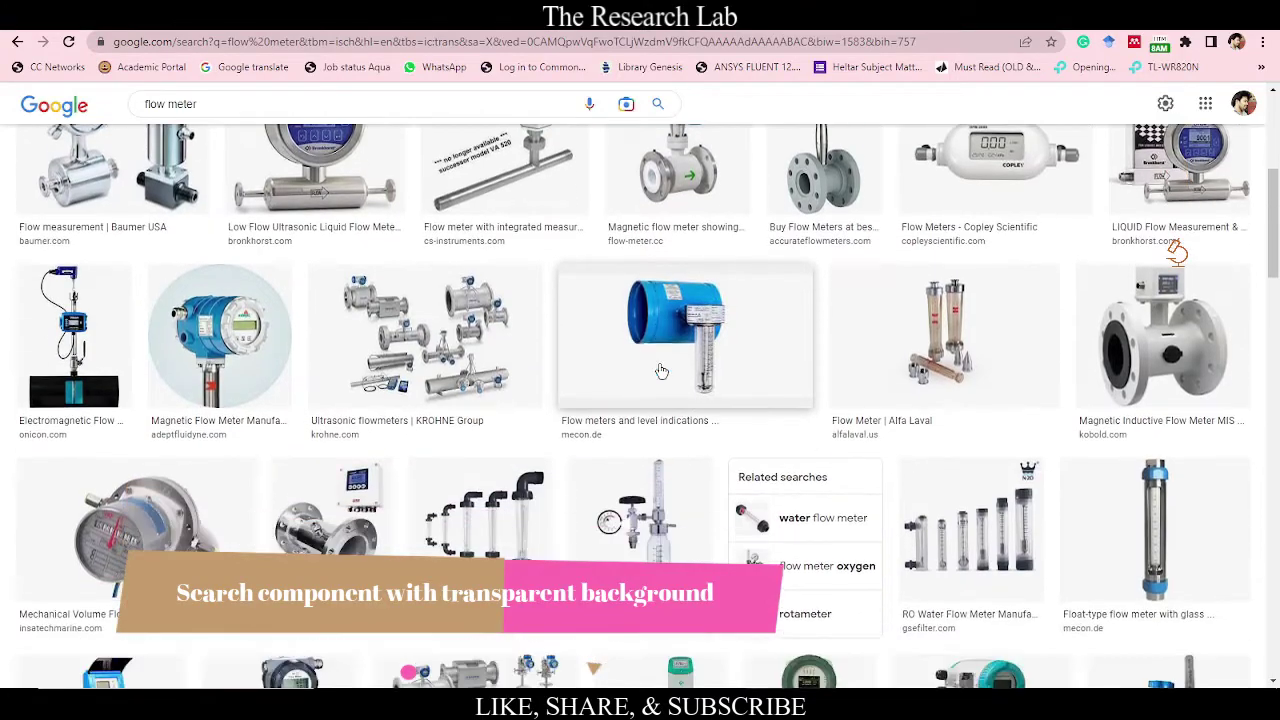
{"action": "scroll", "coordinate": [673, 352], "scroll_direction": "down", "scroll_amount": 1}
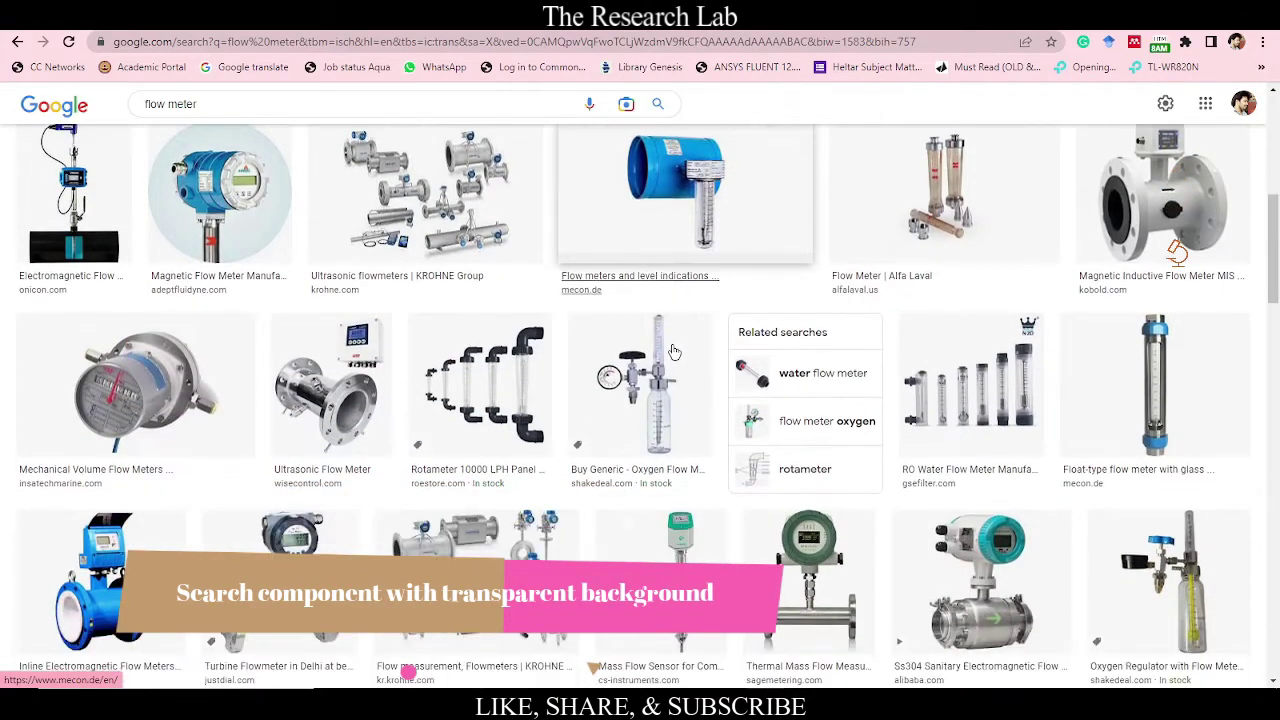
{"action": "scroll", "coordinate": [675, 353], "scroll_direction": "down", "scroll_amount": 3}
{"action": "scroll", "coordinate": [677, 353], "scroll_direction": "down", "scroll_amount": 2}
{"action": "scroll", "coordinate": [679, 354], "scroll_direction": "down", "scroll_amount": 1}
{"action": "scroll", "coordinate": [679, 354], "scroll_direction": "down", "scroll_amount": 2}
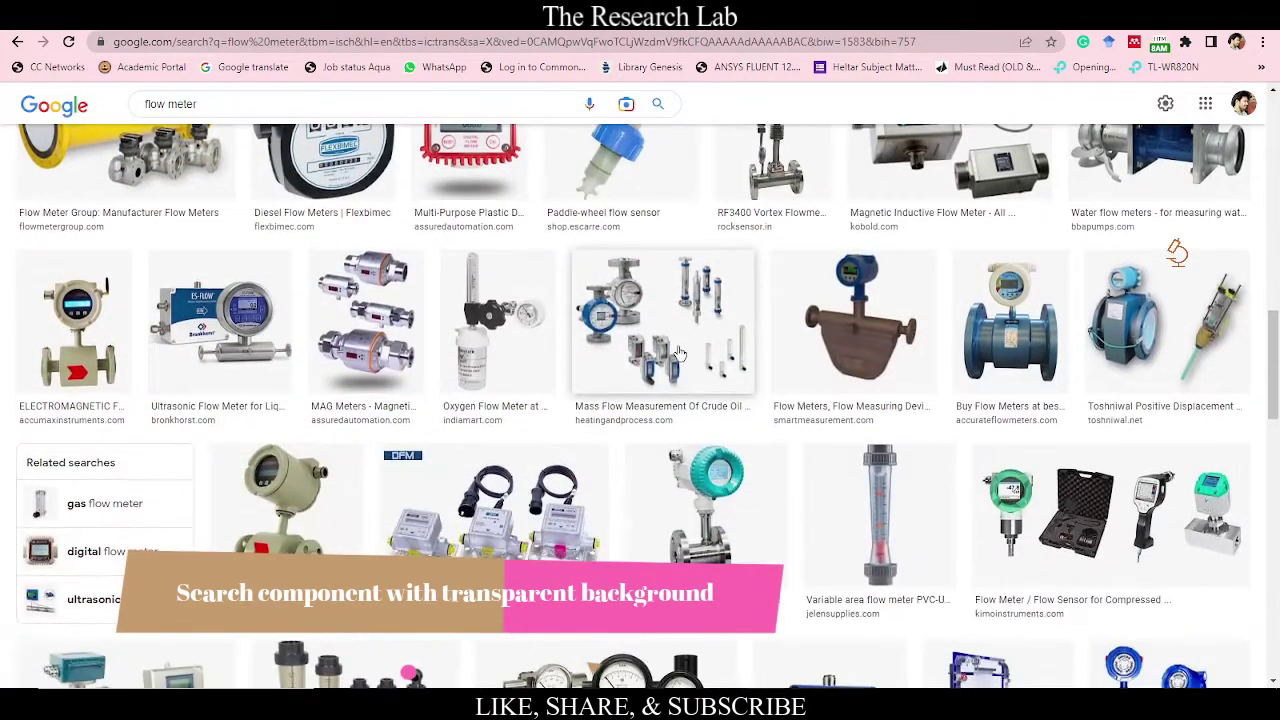
{"action": "scroll", "coordinate": [679, 354], "scroll_direction": "down", "scroll_amount": 2}
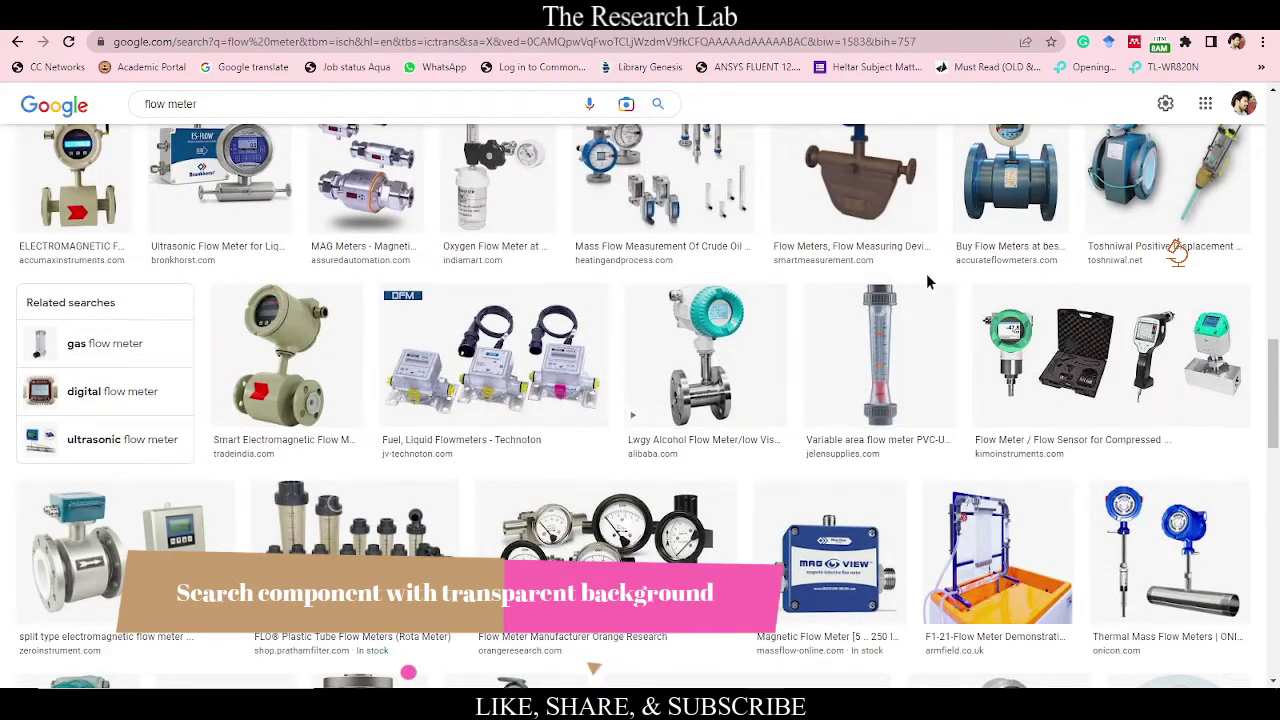
{"action": "scroll", "coordinate": [928, 288], "scroll_direction": "down", "scroll_amount": 3}
Step: Scroll through the transparent results and preview the variable-area flow meter image
{"action": "scroll", "coordinate": [900, 305], "scroll_direction": "down", "scroll_amount": 3}
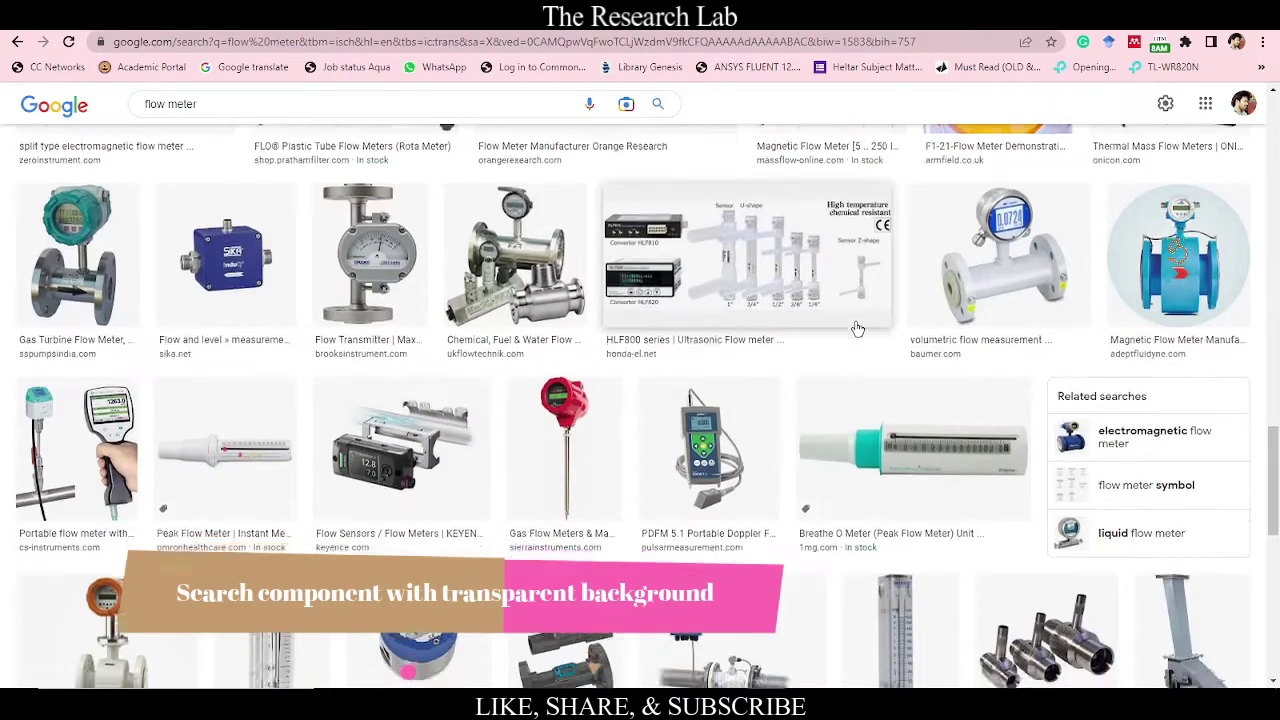
{"action": "scroll", "coordinate": [857, 328], "scroll_direction": "down", "scroll_amount": 2}
{"action": "scroll", "coordinate": [857, 328], "scroll_direction": "down", "scroll_amount": 3}
{"action": "scroll", "coordinate": [857, 330], "scroll_direction": "down", "scroll_amount": 2}
{"action": "scroll", "coordinate": [857, 332], "scroll_direction": "down", "scroll_amount": 2}
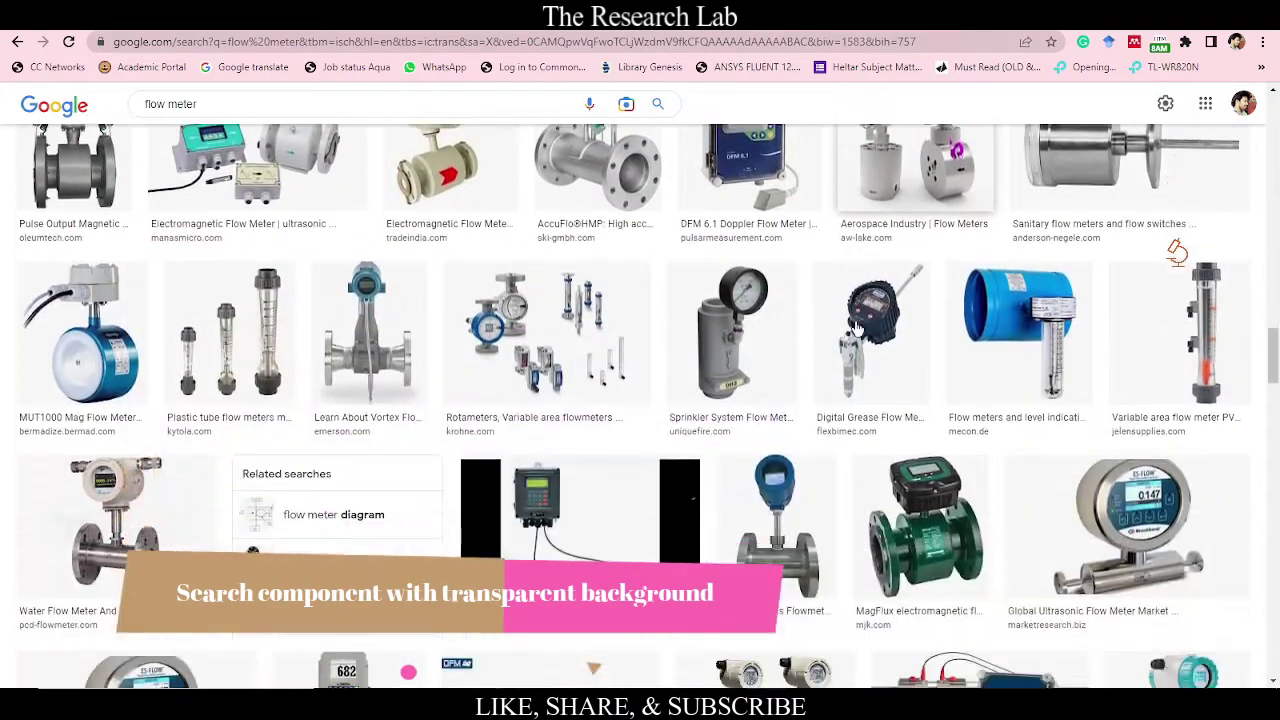
{"action": "scroll", "coordinate": [857, 332], "scroll_direction": "down", "scroll_amount": 5}
{"action": "scroll", "coordinate": [857, 334], "scroll_direction": "down", "scroll_amount": 4}
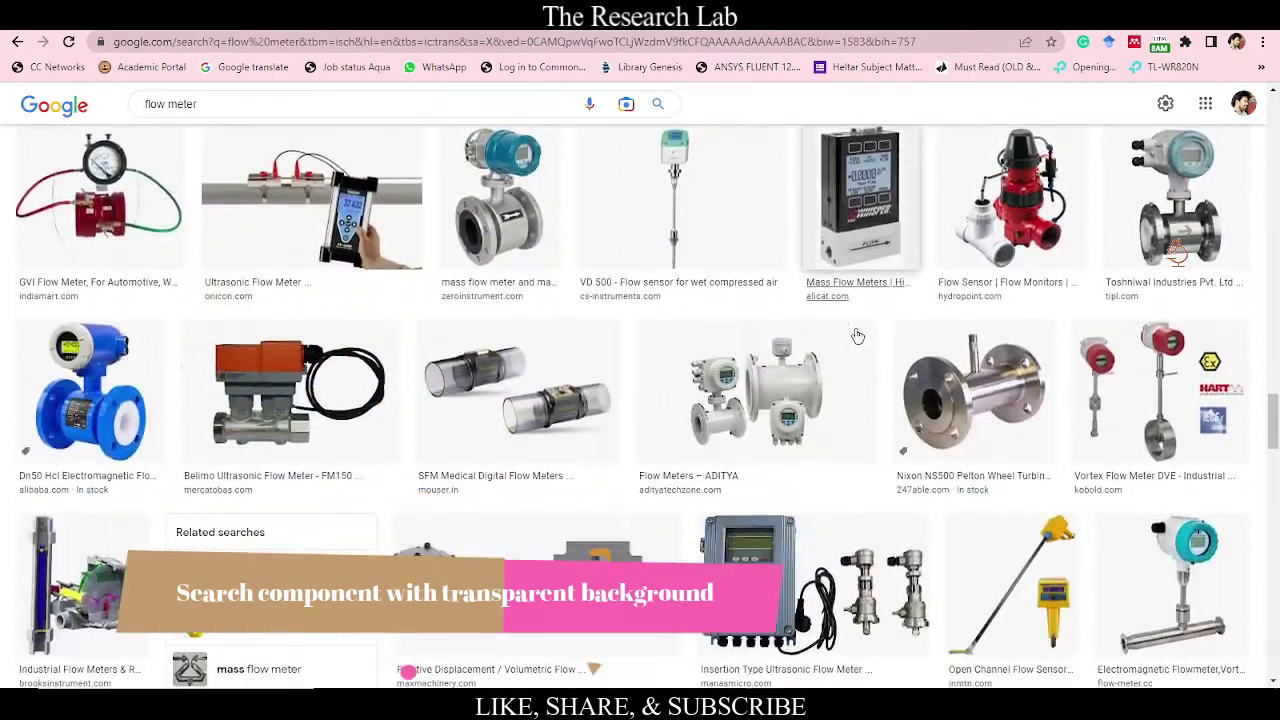
{"action": "scroll", "coordinate": [857, 336], "scroll_direction": "up", "scroll_amount": 5}
{"action": "scroll", "coordinate": [857, 336], "scroll_direction": "down", "scroll_amount": 5}
{"action": "scroll", "coordinate": [860, 340], "scroll_direction": "down", "scroll_amount": 5}
{"action": "scroll", "coordinate": [865, 350], "scroll_direction": "down", "scroll_amount": 5}
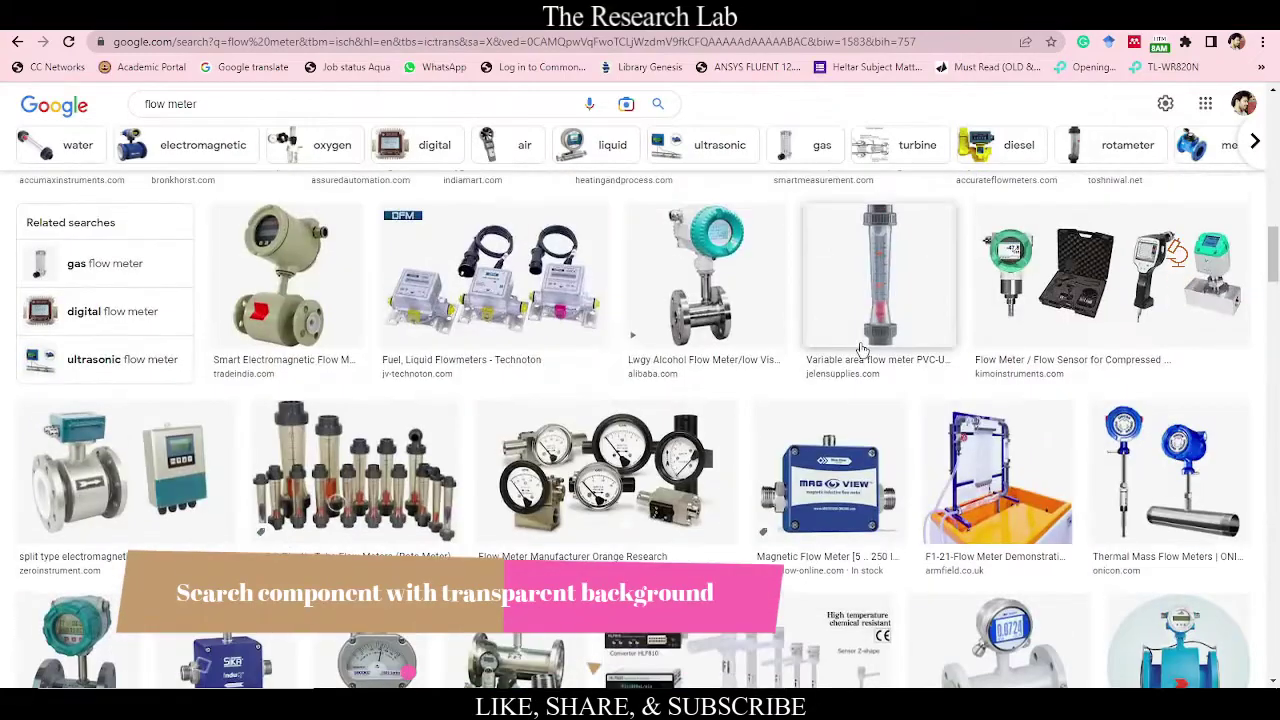
{"action": "scroll", "coordinate": [876, 366], "scroll_direction": "down", "scroll_amount": 5}
{"action": "left_click", "coordinate": [881, 483]}
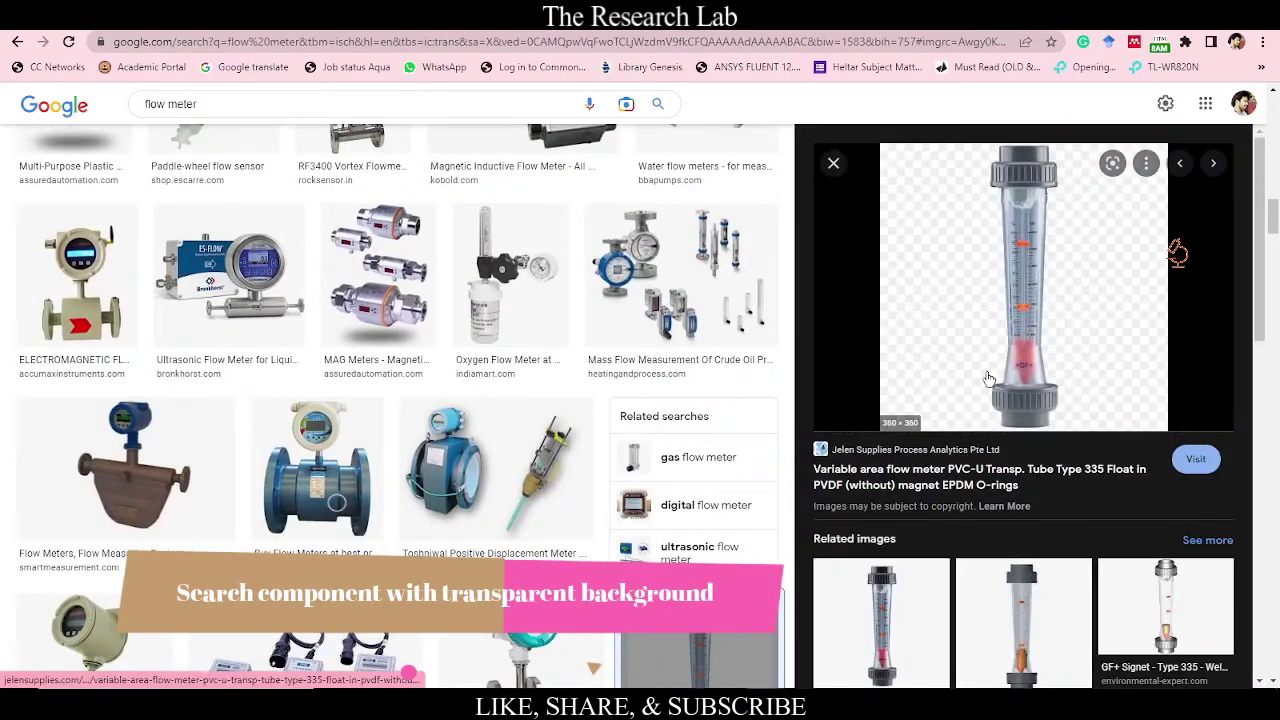
Step: Save the flow meter preview image to the Desktop, beginning to name it 'flow meter'
{"action": "right_click", "coordinate": [1033, 258]}
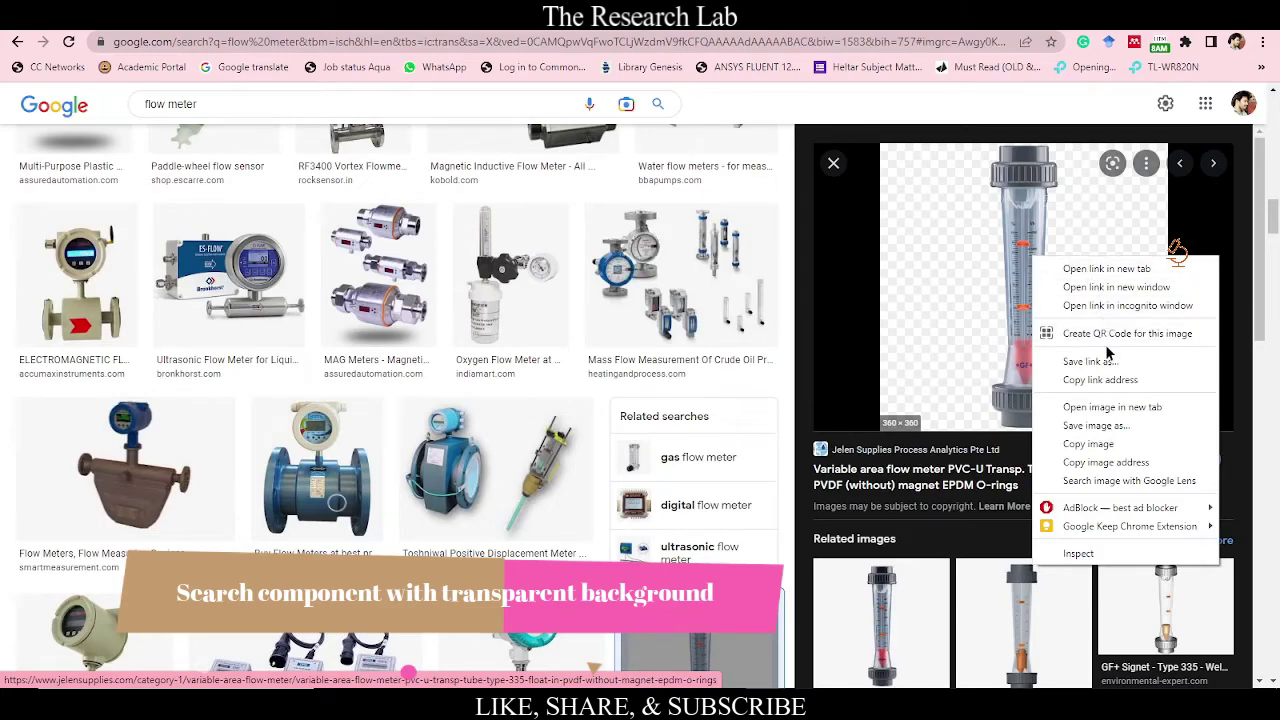
{"action": "left_click", "coordinate": [1096, 425]}
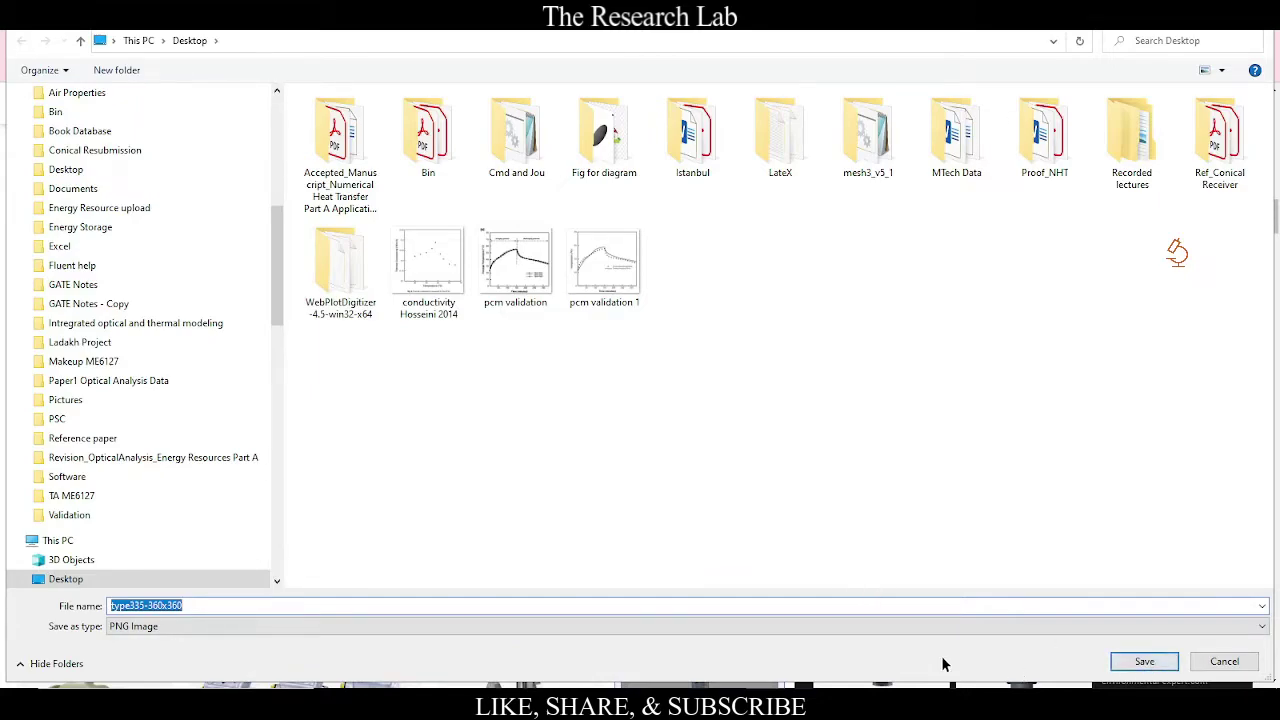
{"action": "type", "text": "flow meter-png"}
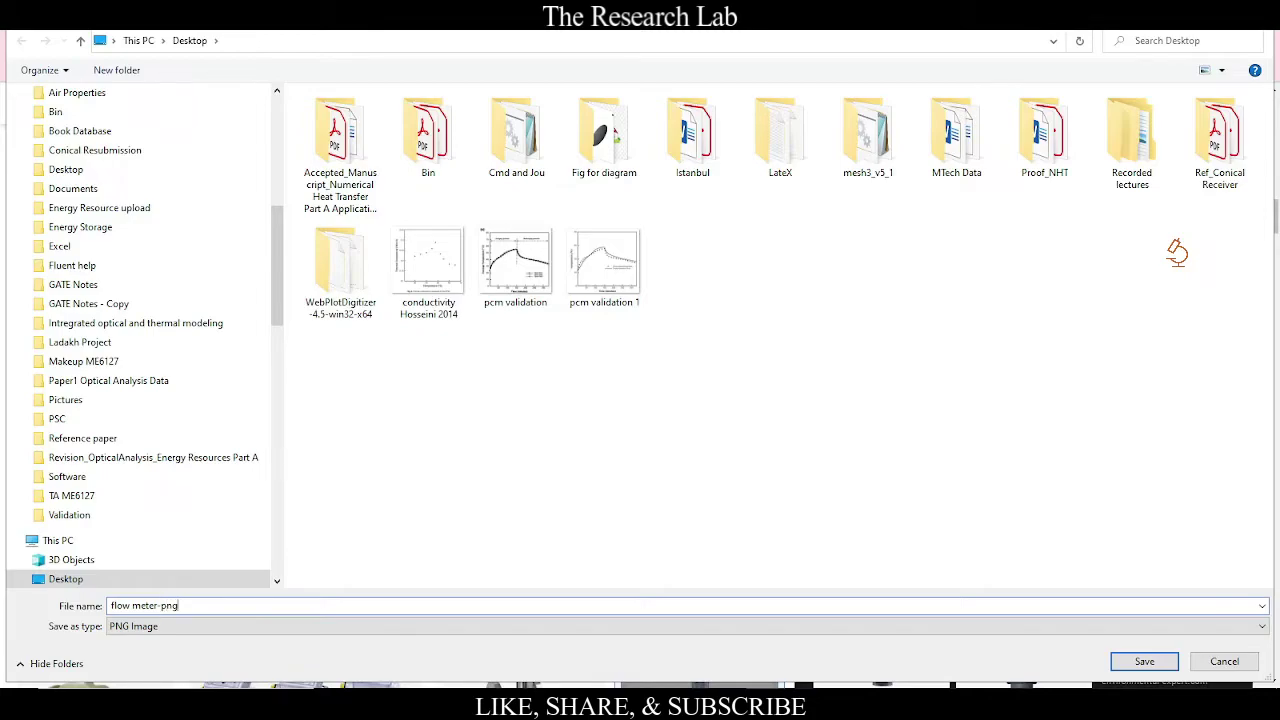
Step: Save the flow meter image to the Desktop as flow meter-png.png and return to PowerPoint
{"action": "key", "text": "Return"}
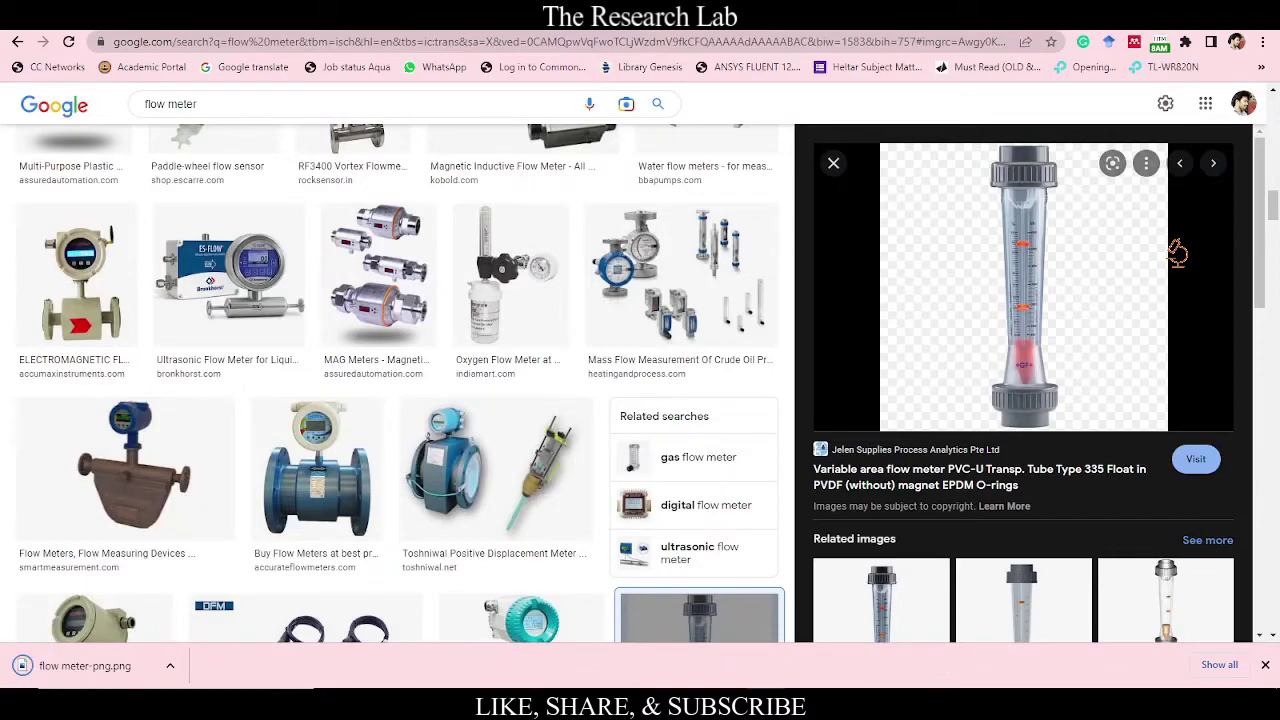
{"action": "key", "text": "alt+Tab"}
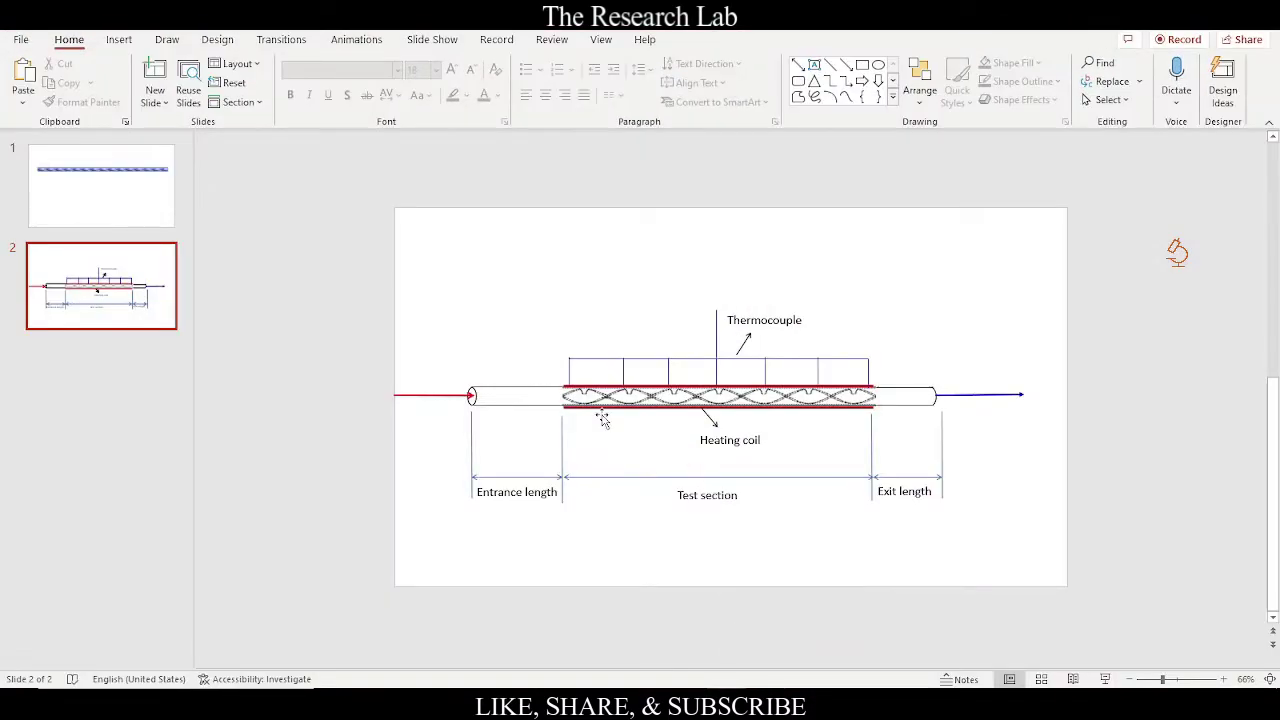
Step: Start inserting a picture from this device and browse to the Desktop folder
{"action": "left_click", "coordinate": [160, 101]}
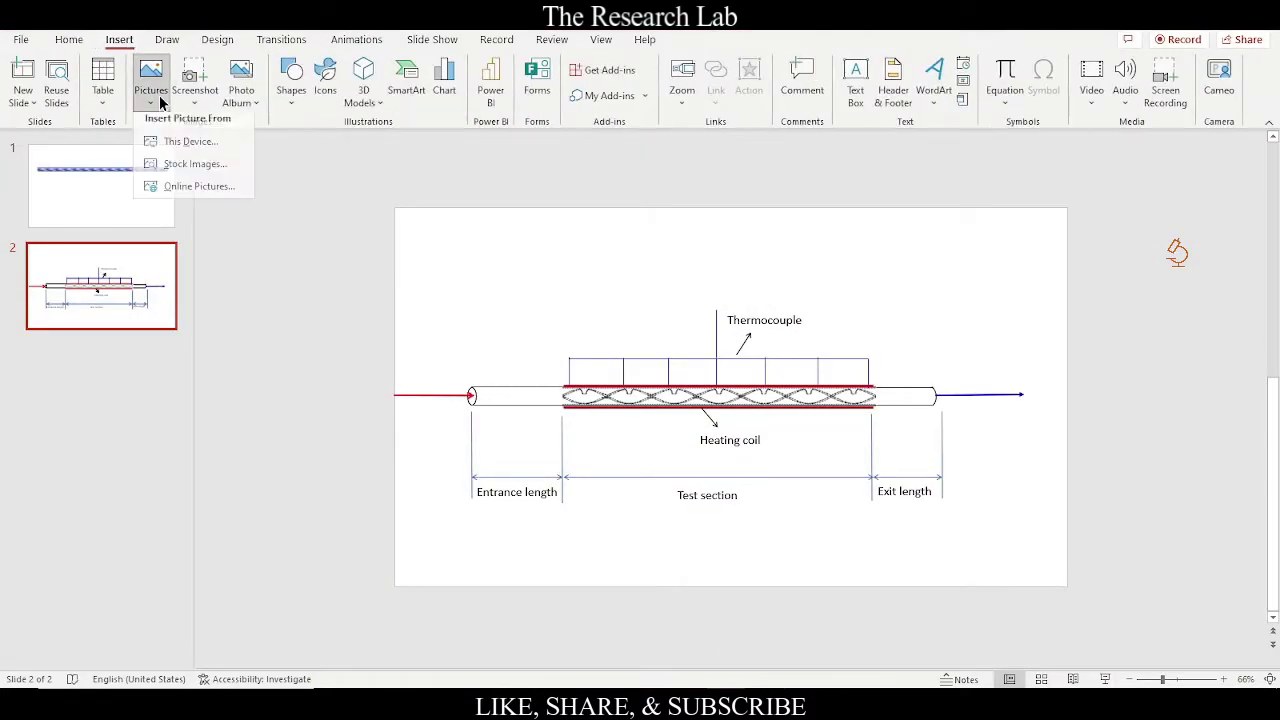
{"action": "left_click", "coordinate": [177, 155]}
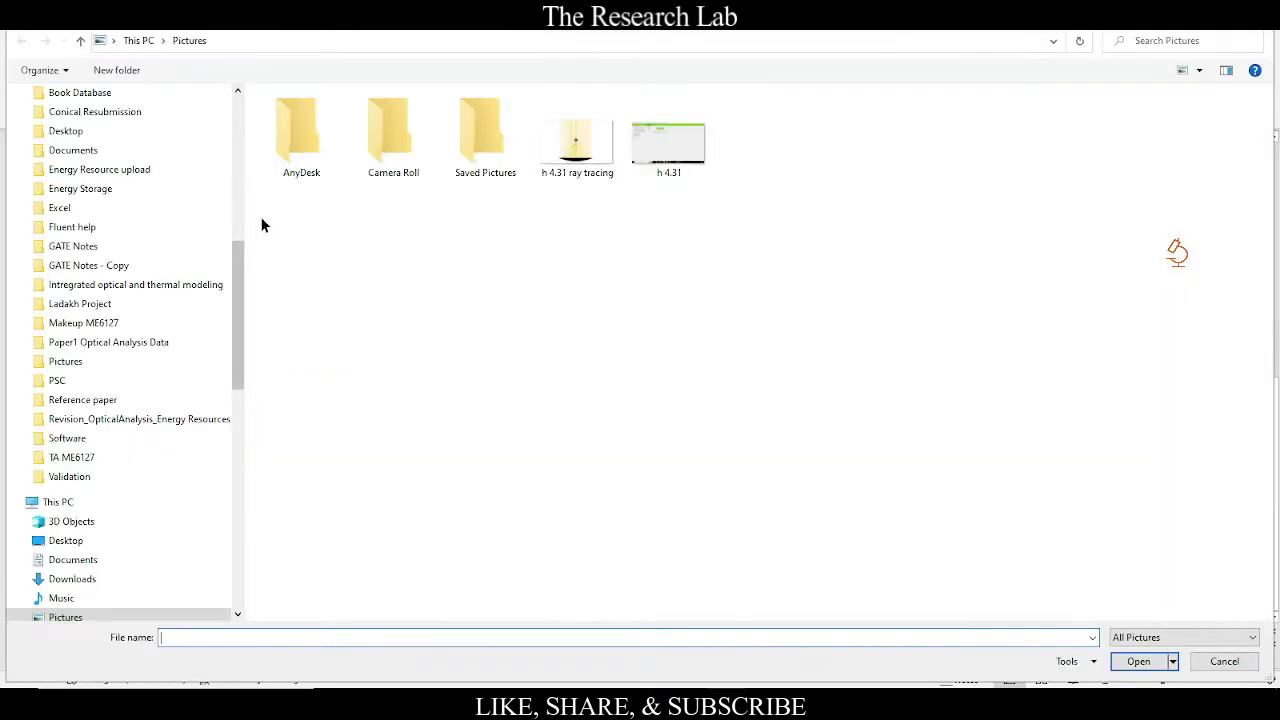
{"action": "left_click", "coordinate": [145, 40]}
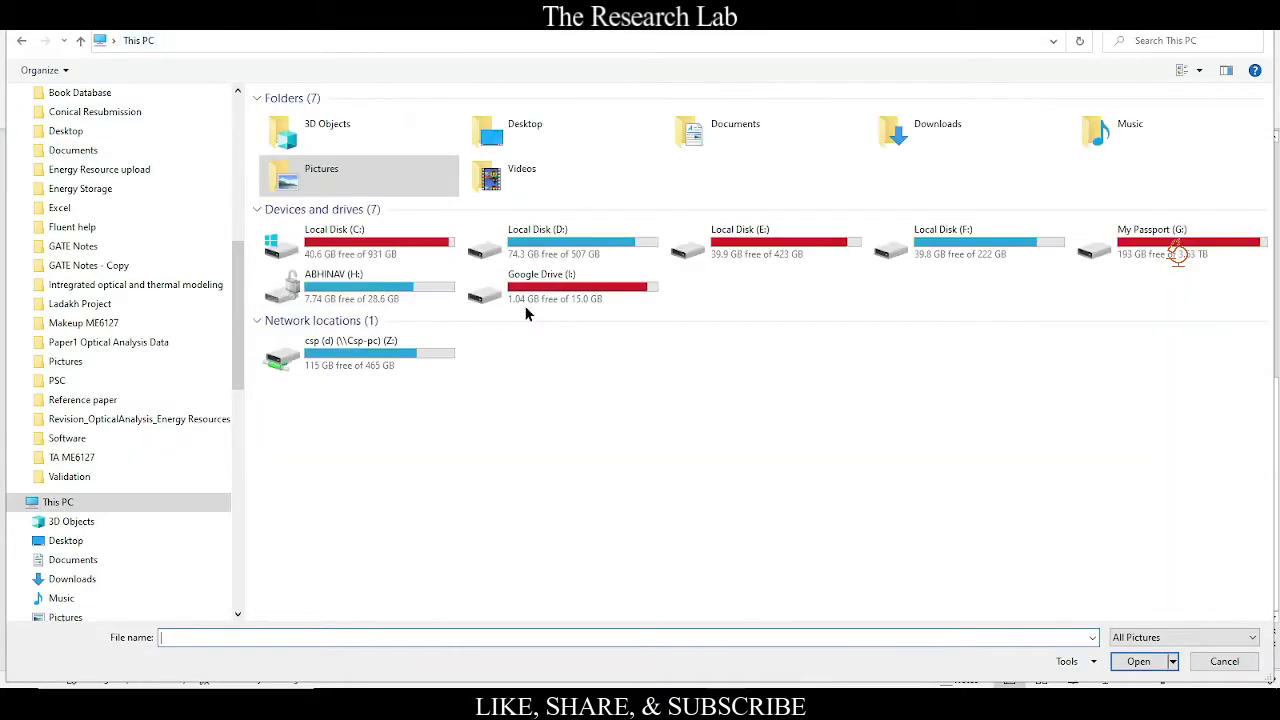
{"action": "scroll", "coordinate": [98, 183], "scroll_direction": "up", "scroll_amount": 2}
{"action": "scroll", "coordinate": [98, 183], "scroll_direction": "up", "scroll_amount": 6}
{"action": "scroll", "coordinate": [96, 200], "scroll_direction": "up", "scroll_amount": 1}
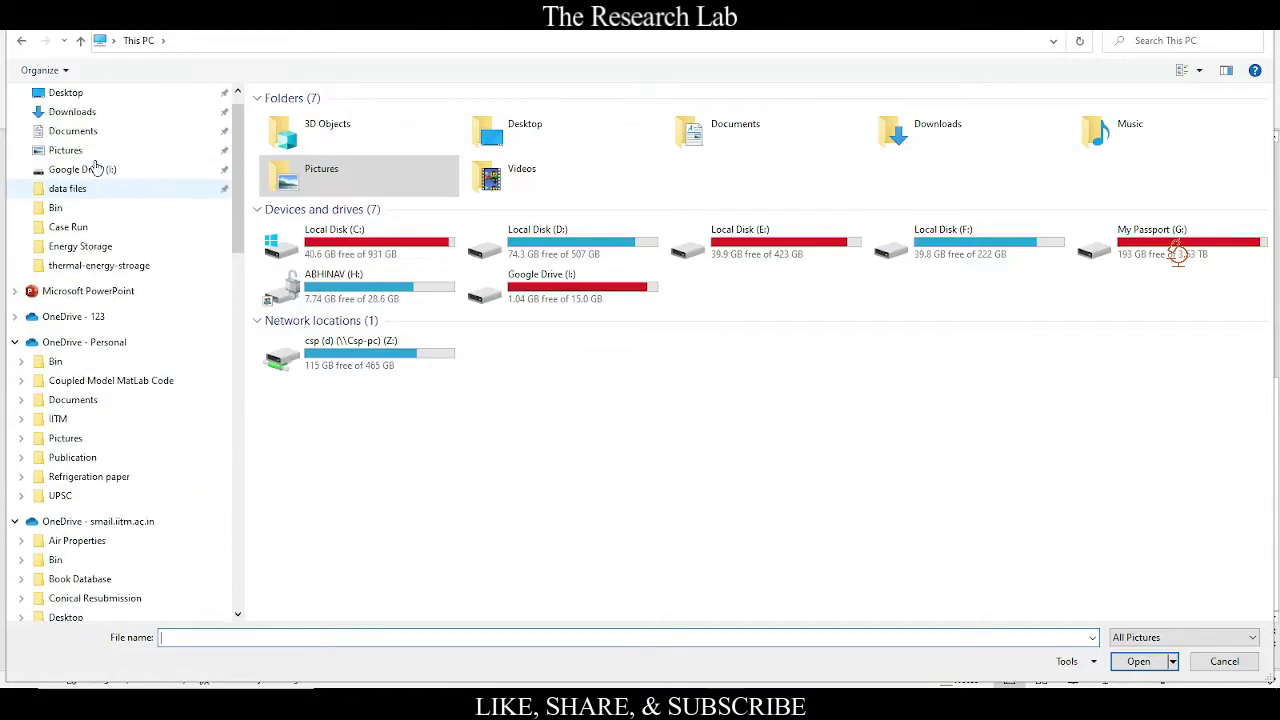
{"action": "scroll", "coordinate": [94, 221], "scroll_direction": "up", "scroll_amount": 1}
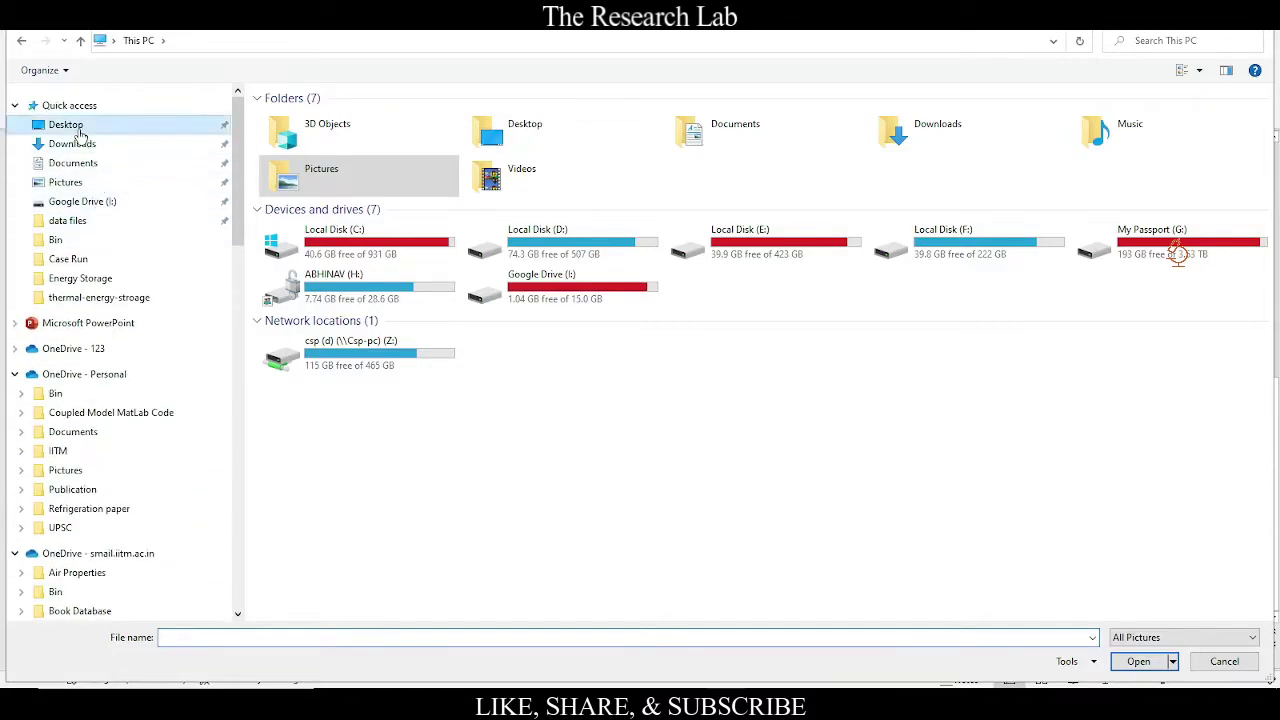
{"action": "left_click", "coordinate": [80, 126]}
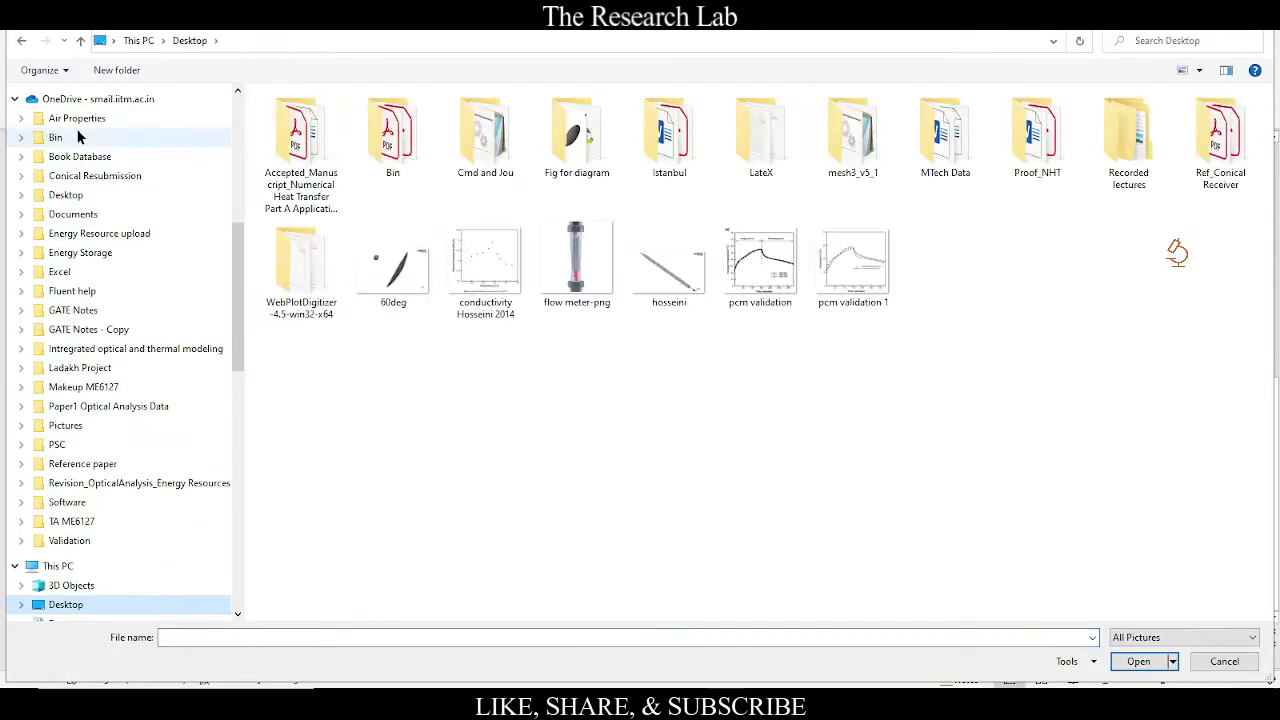
Step: Insert flow meter-png beside the pipe inlet and scale it to 50%
{"action": "double_click", "coordinate": [585, 268]}
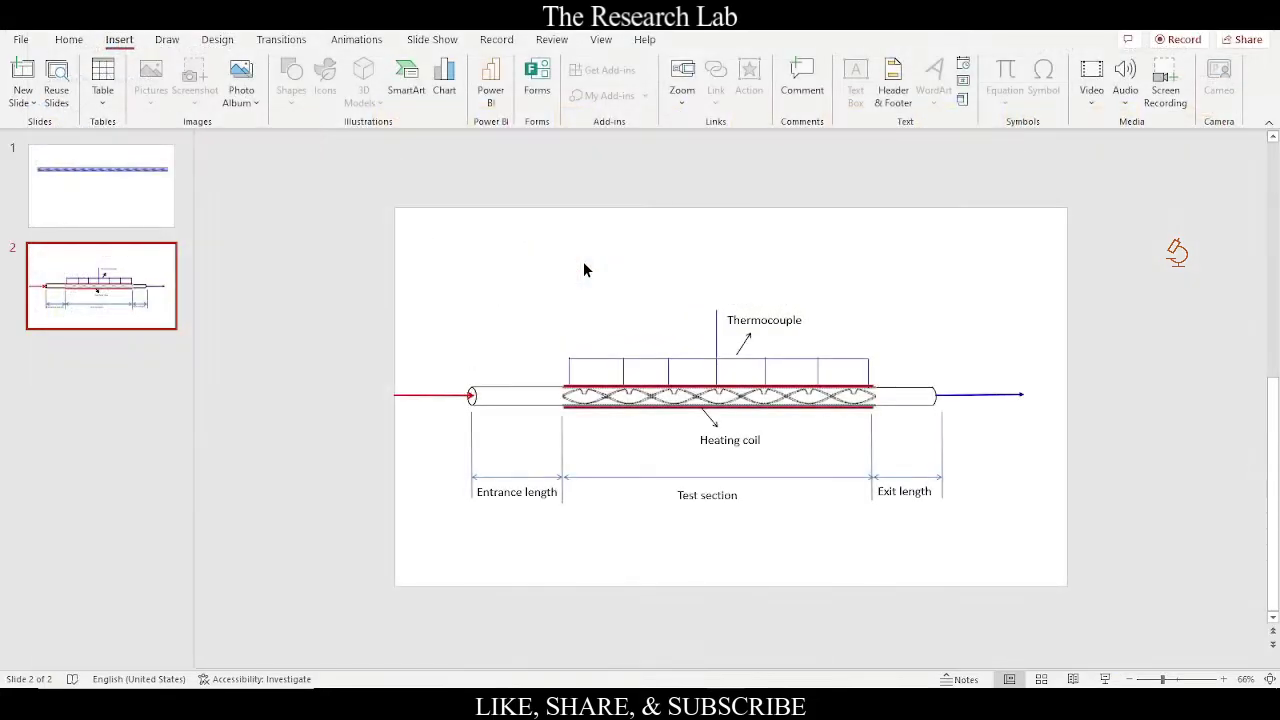
{"action": "left_click_drag", "start_coordinate": [720, 418], "coordinate": [336, 418]}
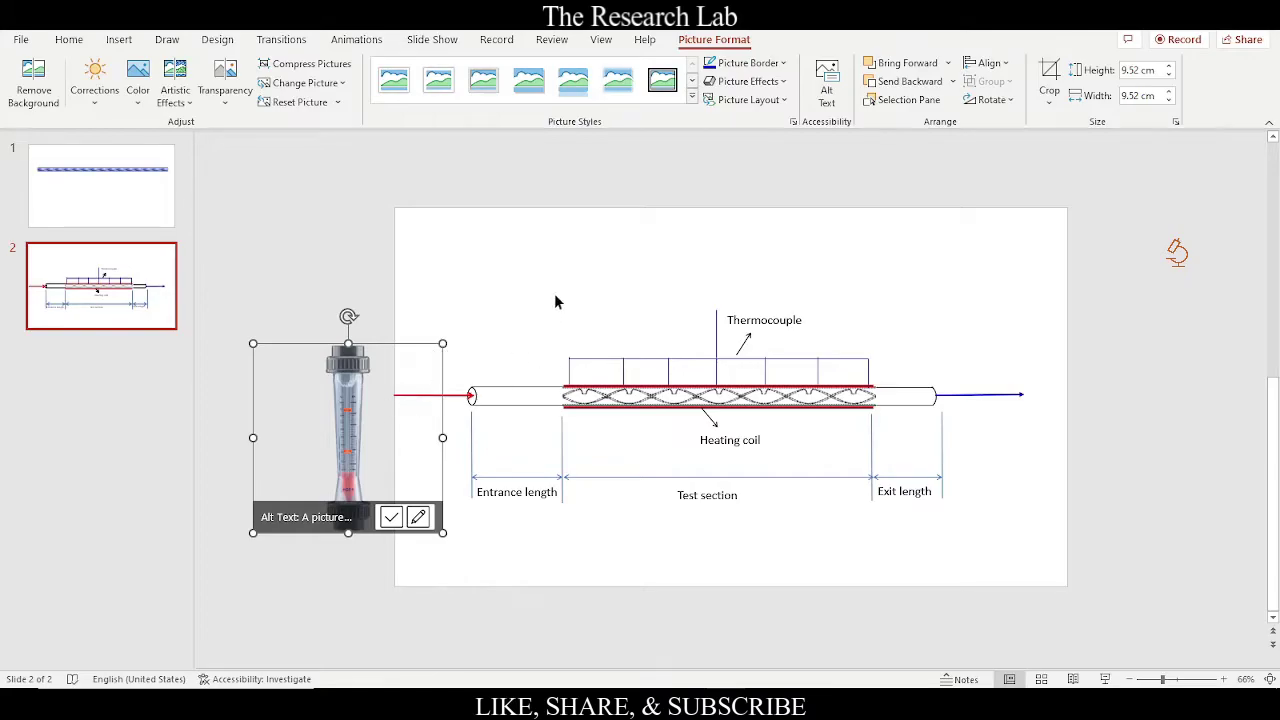
{"action": "left_click", "coordinate": [1176, 121]}
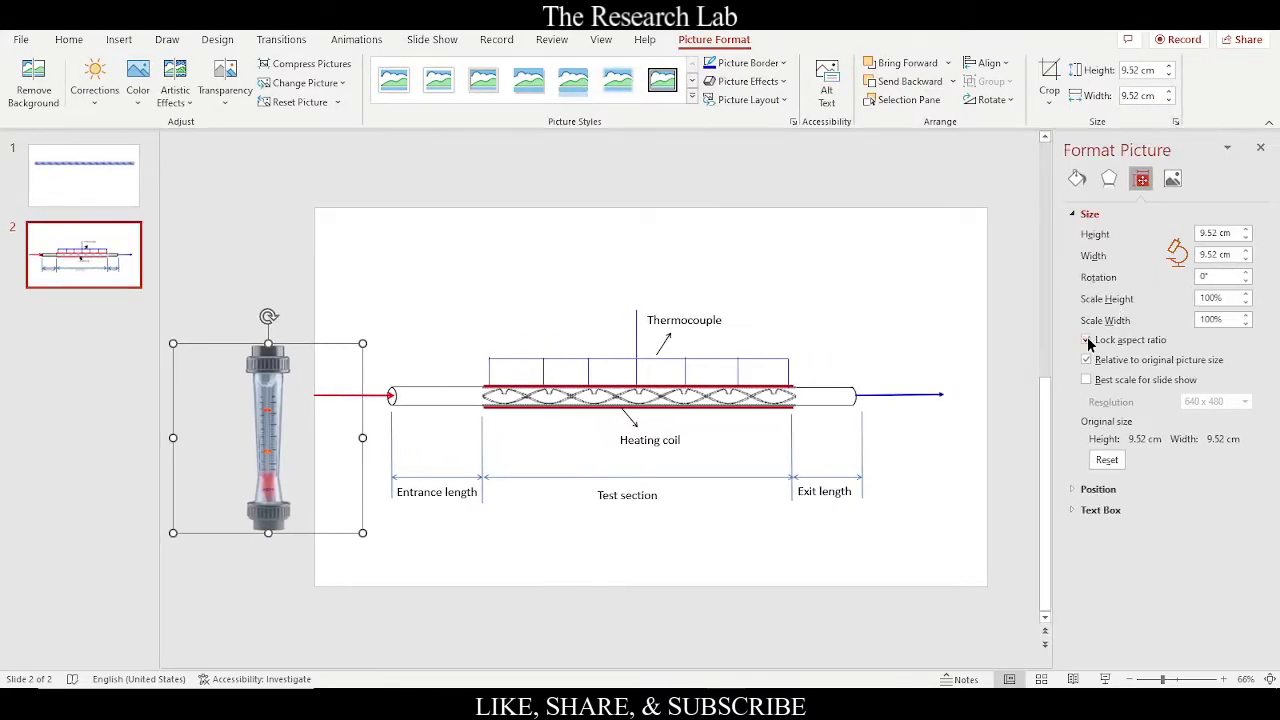
{"action": "double_click", "coordinate": [1230, 299]}
{"action": "type", "text": "50"}
{"action": "key", "text": "Return"}
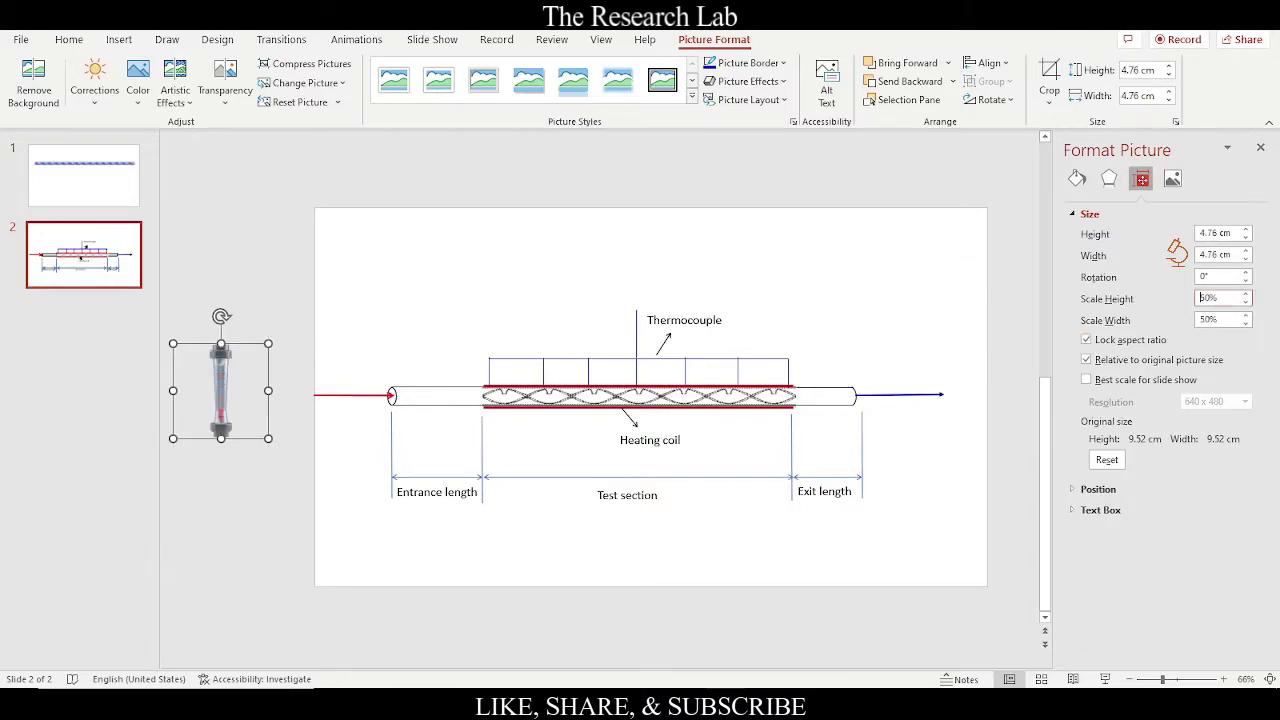
Step: Rescale the flow meter picture's height, trying 25% and settling on 40%
{"action": "left_click", "coordinate": [963, 283]}
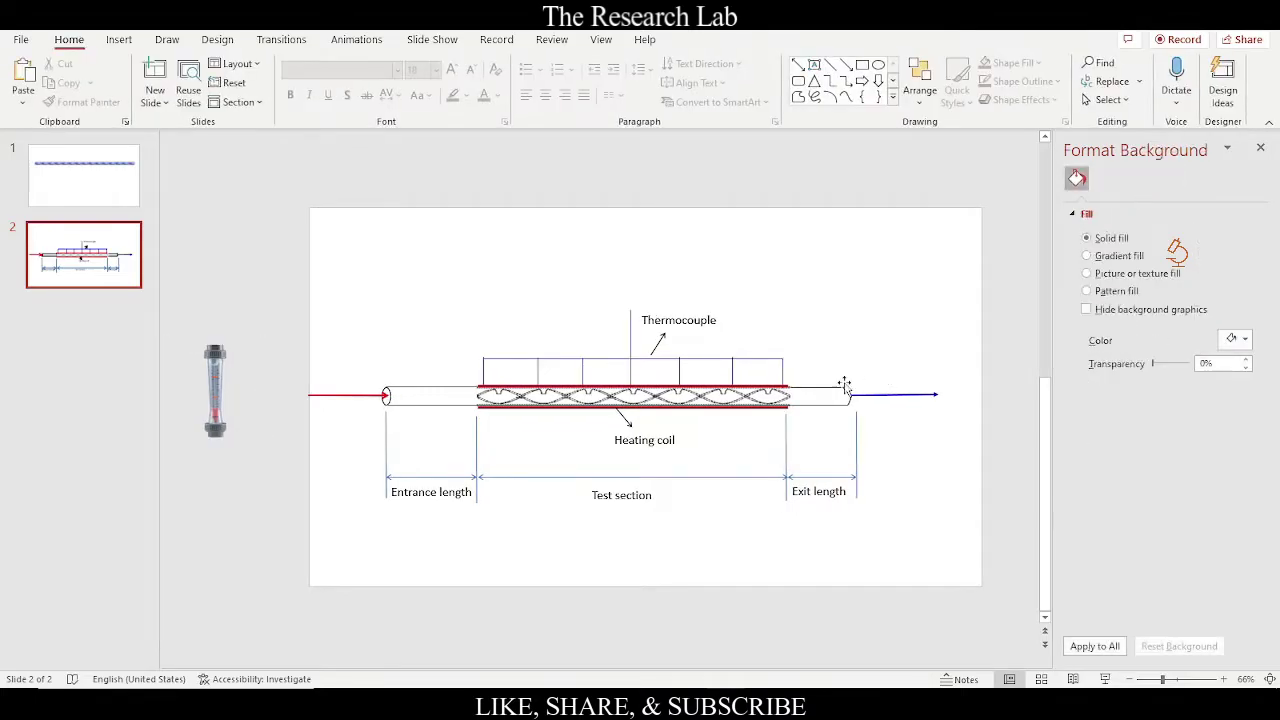
{"action": "left_click", "coordinate": [219, 368]}
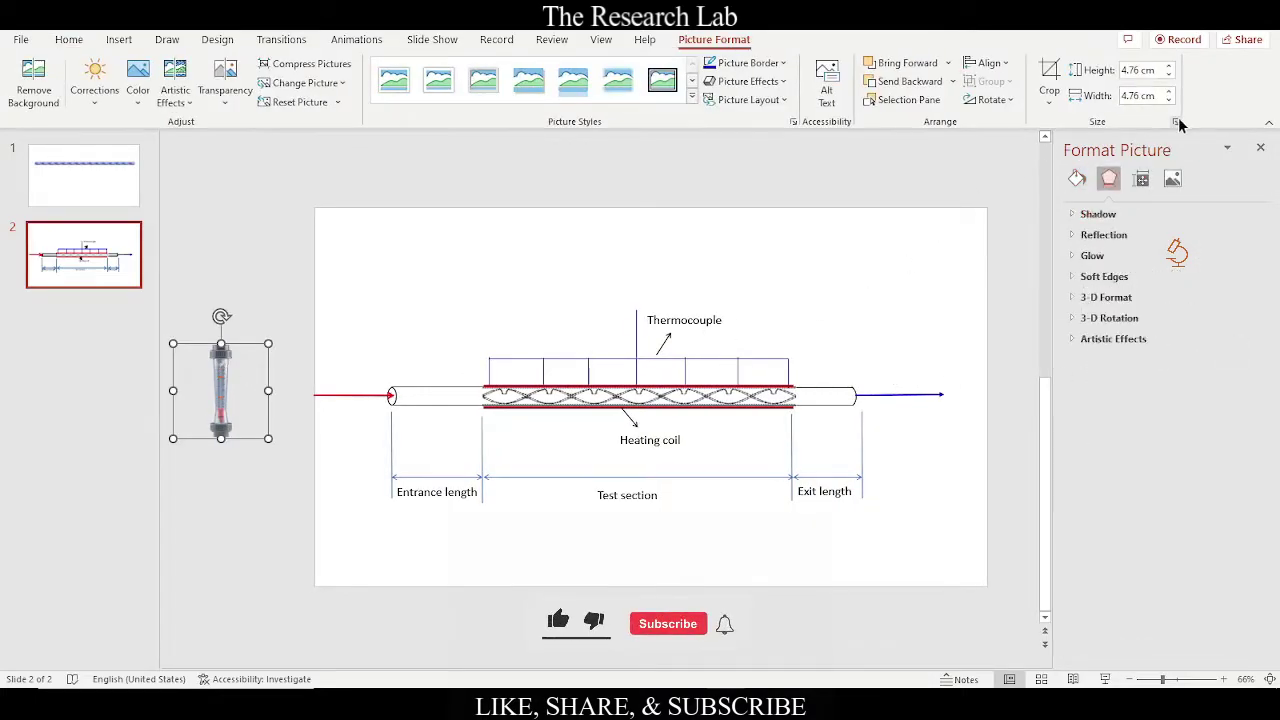
{"action": "left_click", "coordinate": [1142, 178]}
{"action": "double_click", "coordinate": [1212, 298]}
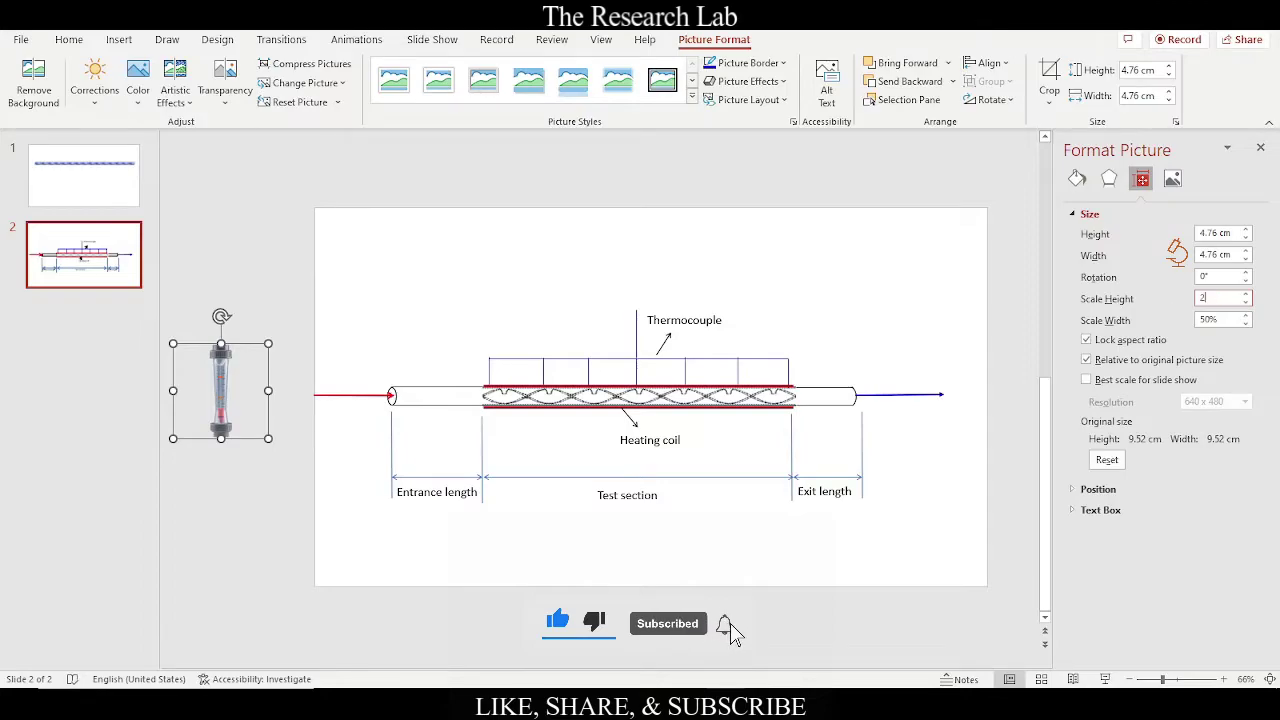
{"action": "type", "text": "25"}
{"action": "key", "text": "Return"}
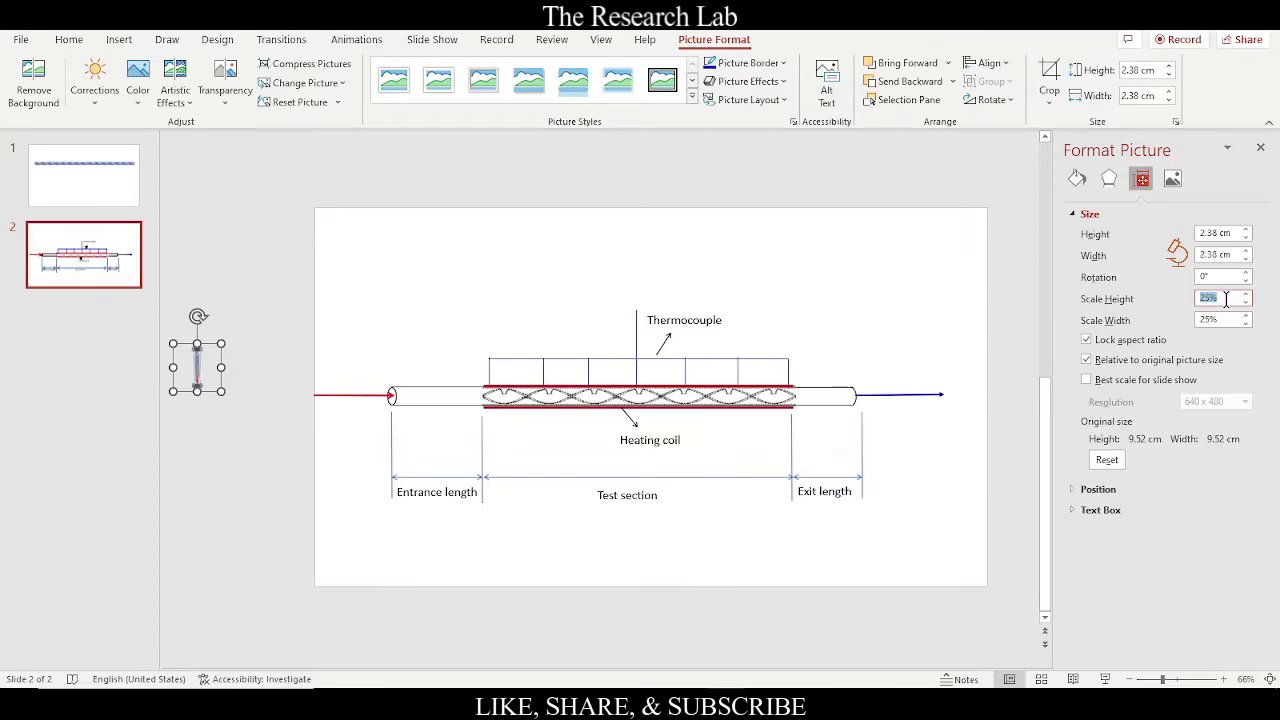
{"action": "type", "text": "40"}
{"action": "key", "text": "Return"}
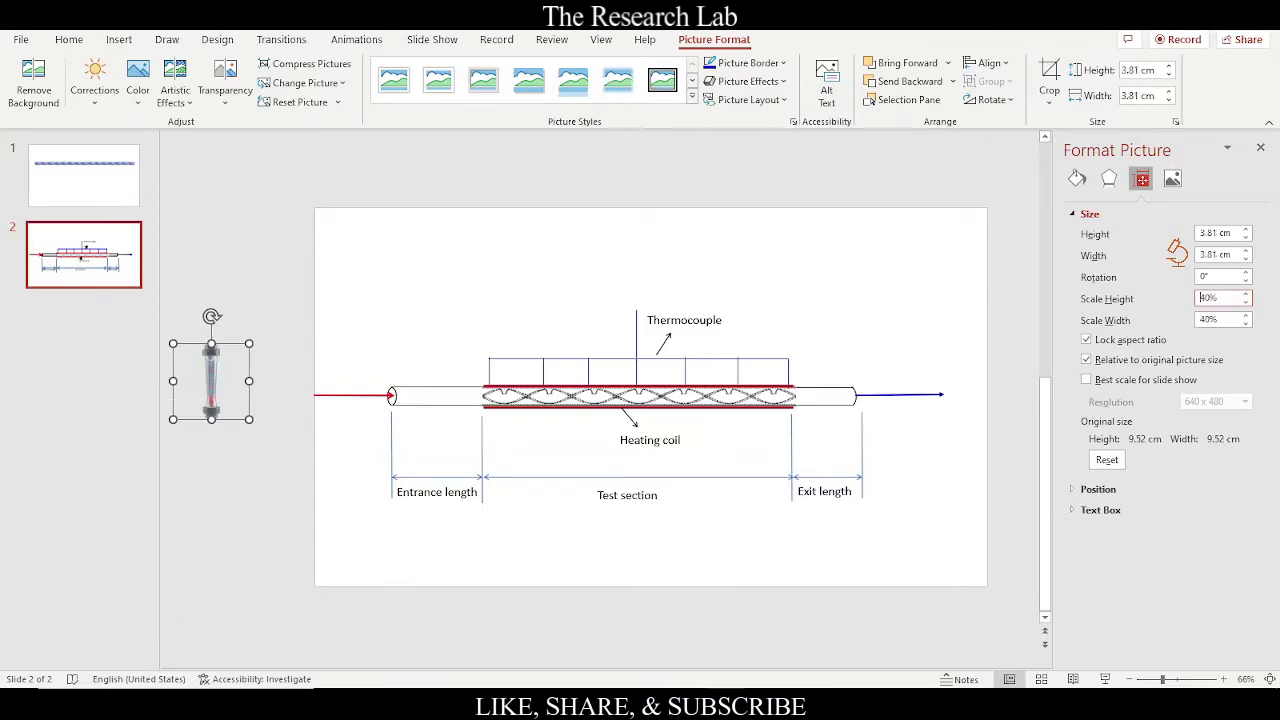
{"action": "left_click", "coordinate": [1260, 147]}
Step: Move the flow meter below the pipe inlet arrow and check the twisted tape references in Chrome
{"action": "left_click", "coordinate": [1140, 306]}
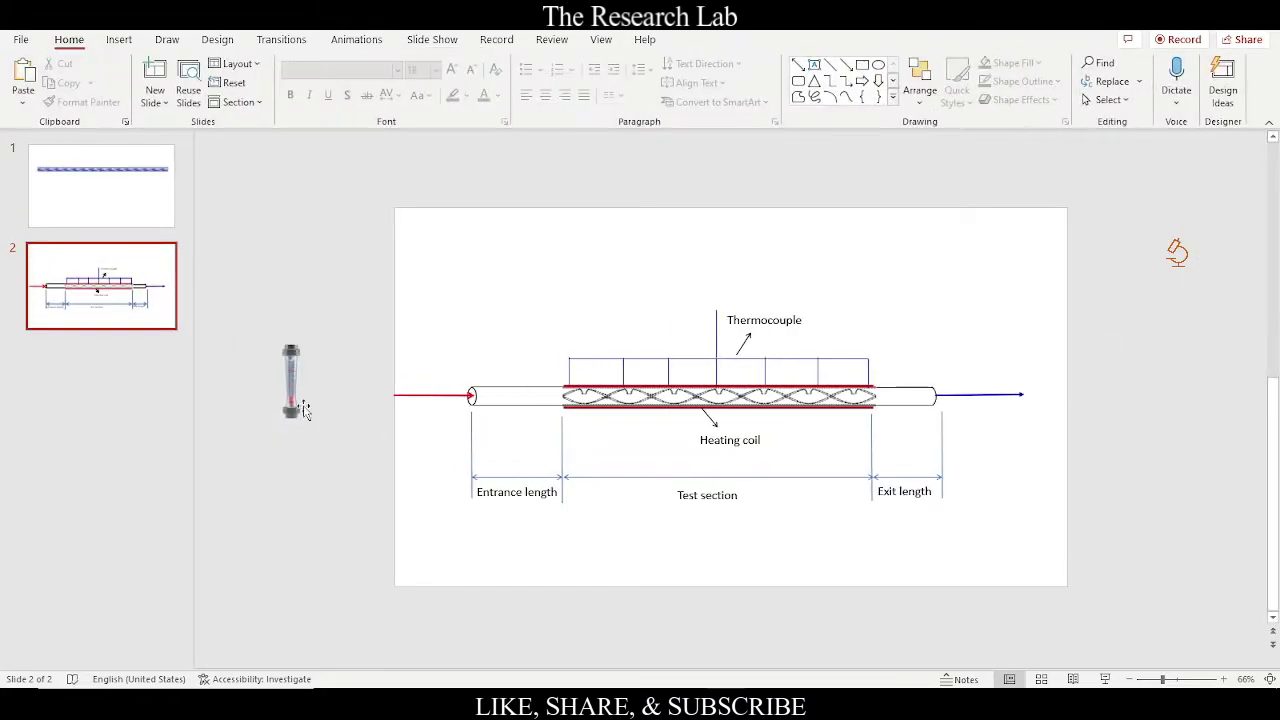
{"action": "mouse_move", "coordinate": [309, 408]}
{"action": "left_mouse_down"}
{"action": "mouse_move", "coordinate": [341, 461]}
{"action": "mouse_move", "coordinate": [395, 488]}
{"action": "mouse_move", "coordinate": [343, 497]}
{"action": "left_mouse_up"}
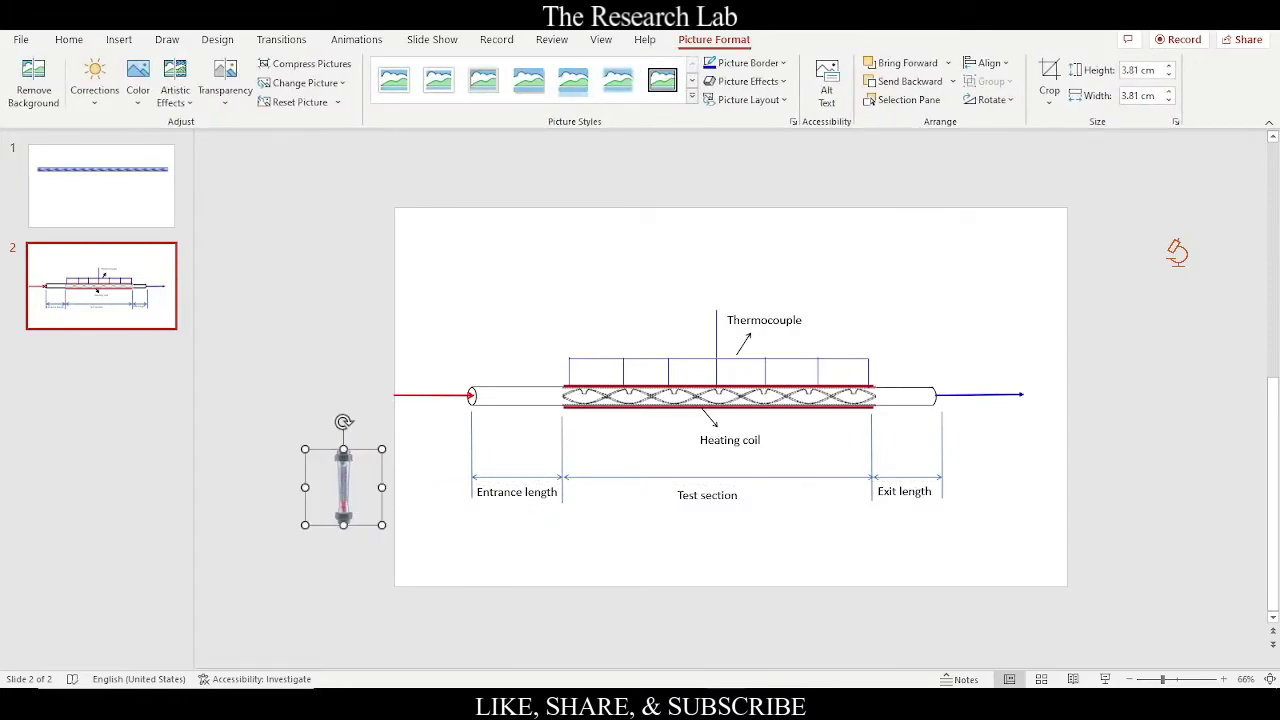
{"action": "key", "text": "alt+Tab"}
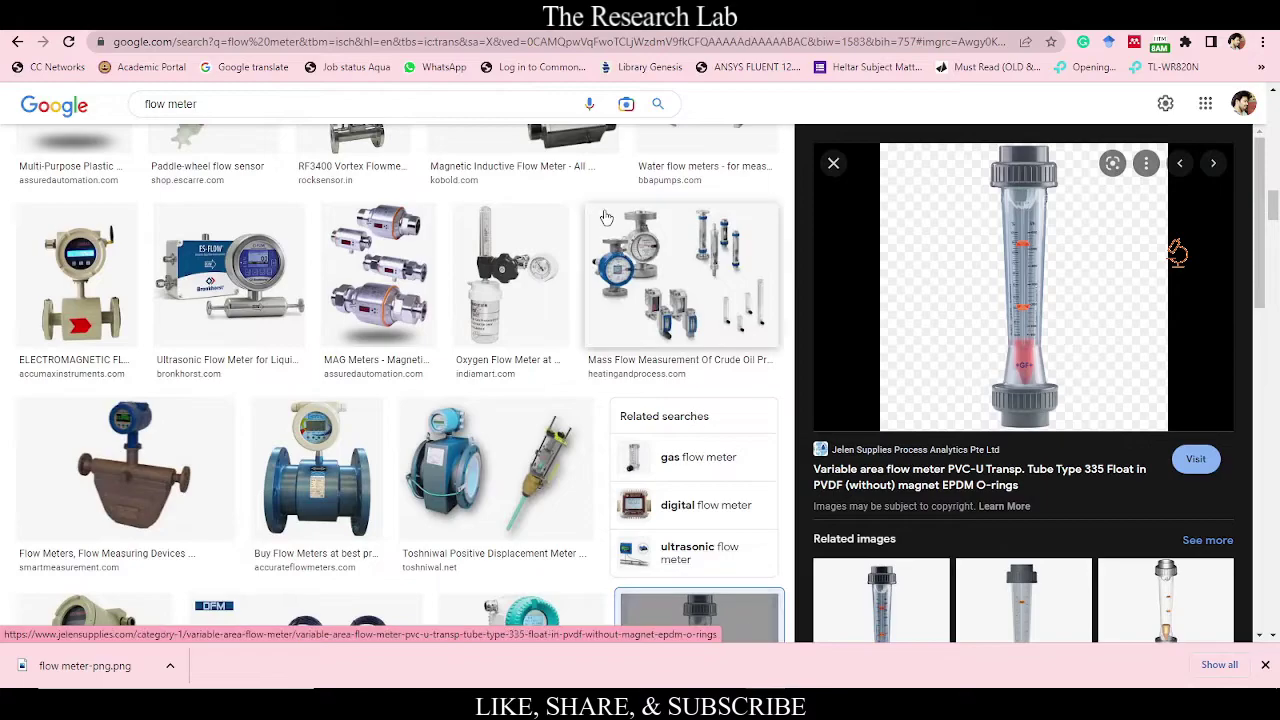
{"action": "key", "text": "ctrl+Tab"}
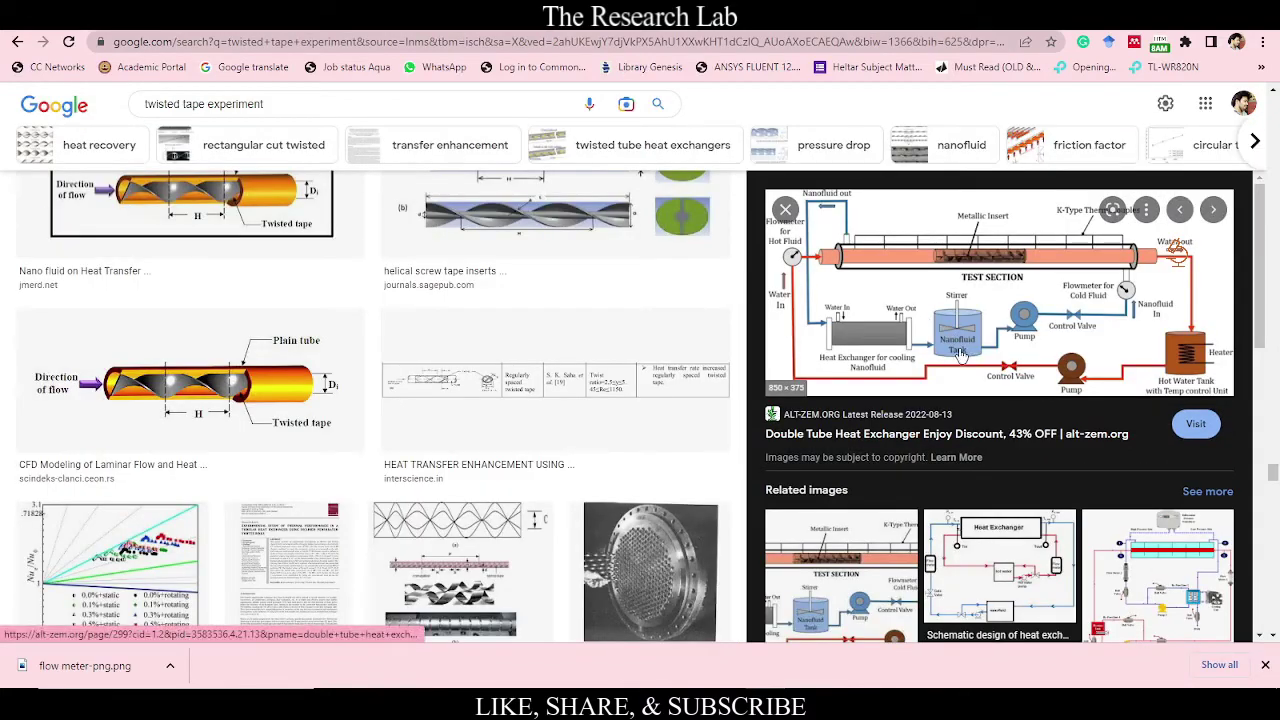
{"action": "key", "text": "alt+Tab"}
Step: Reposition the flow meter under the inlet and draw an elbow connector from its top
{"action": "left_click_drag", "start_coordinate": [340, 480], "coordinate": [332, 456]}
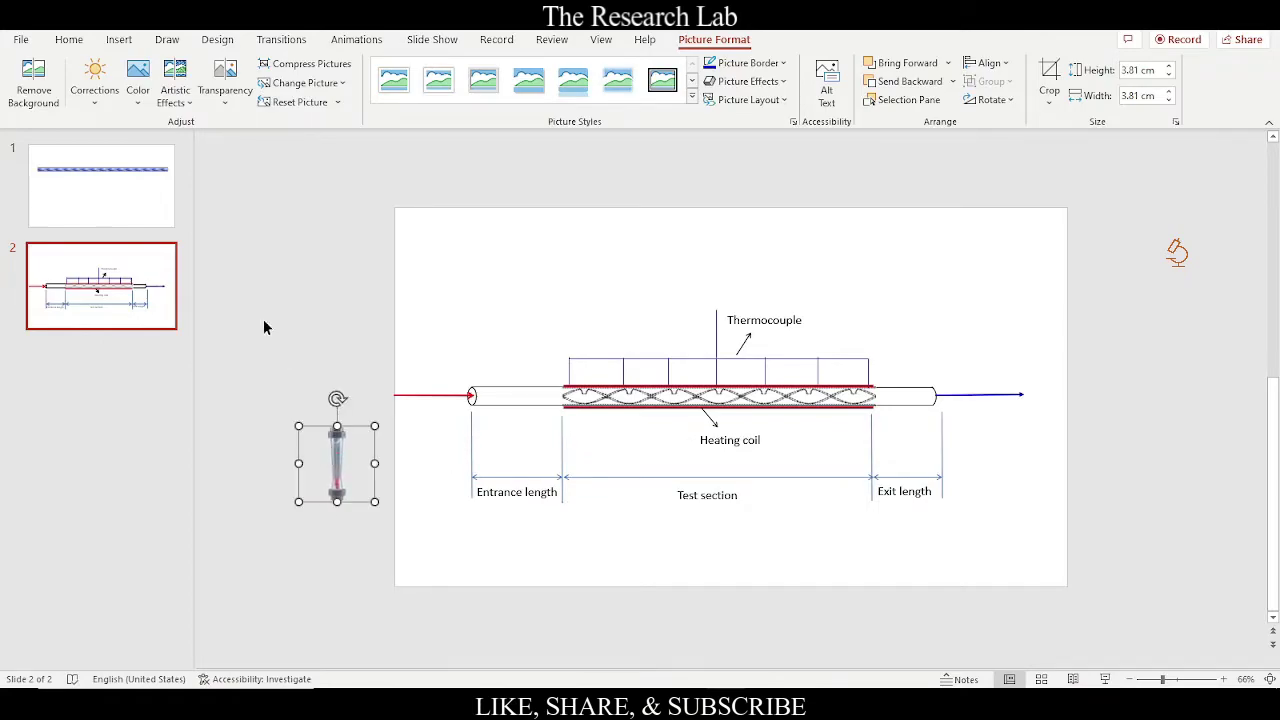
{"action": "left_click", "coordinate": [119, 39]}
{"action": "left_click", "coordinate": [293, 112]}
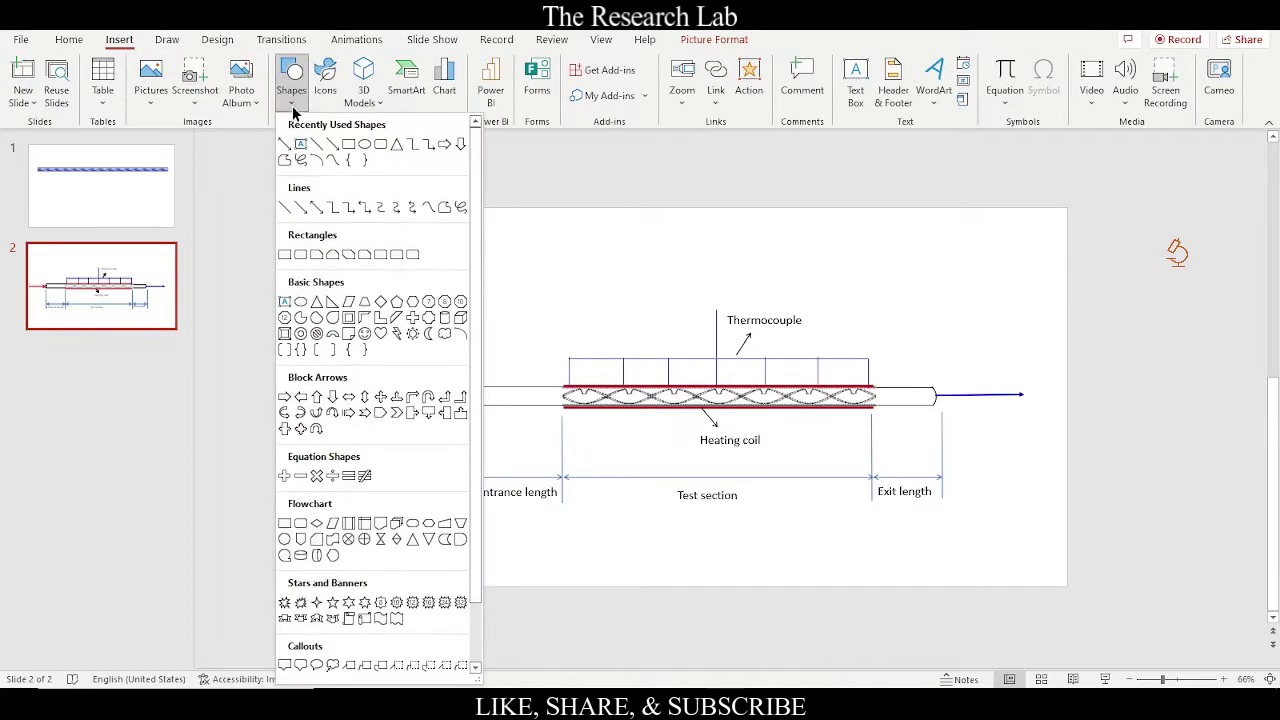
{"action": "left_click", "coordinate": [346, 210]}
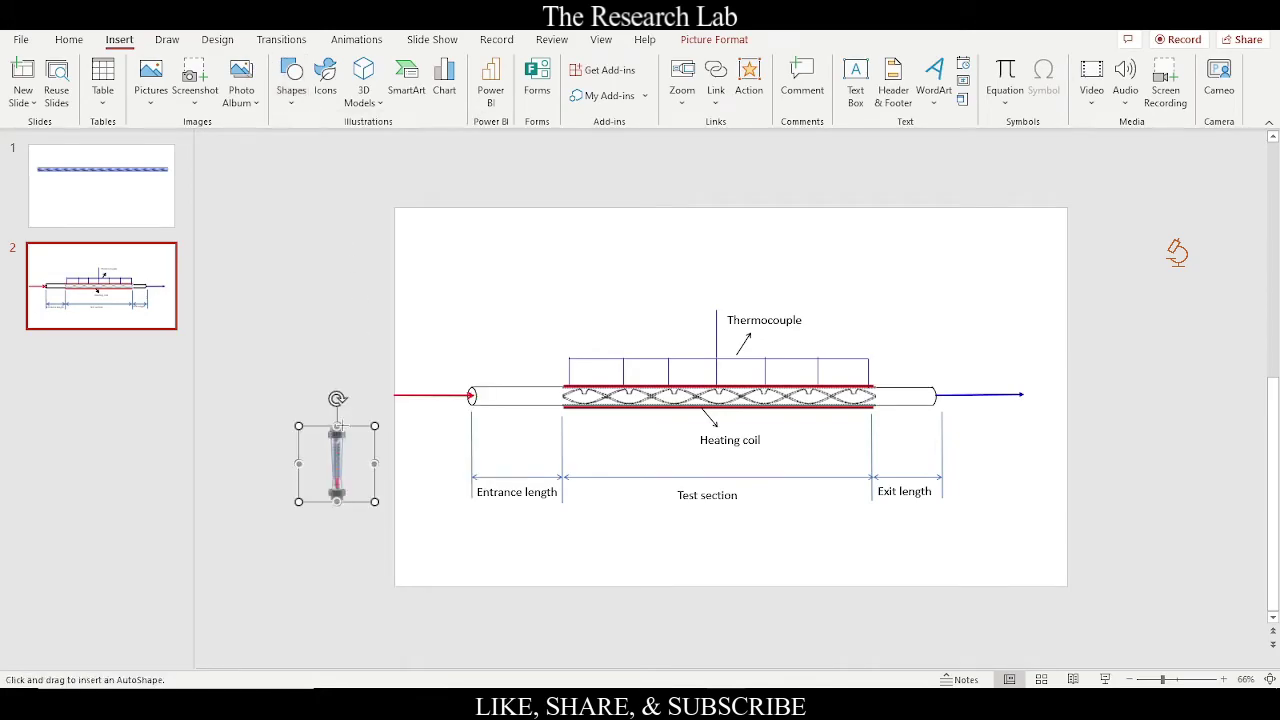
{"action": "left_click_drag", "start_coordinate": [333, 427], "coordinate": [383, 477]}
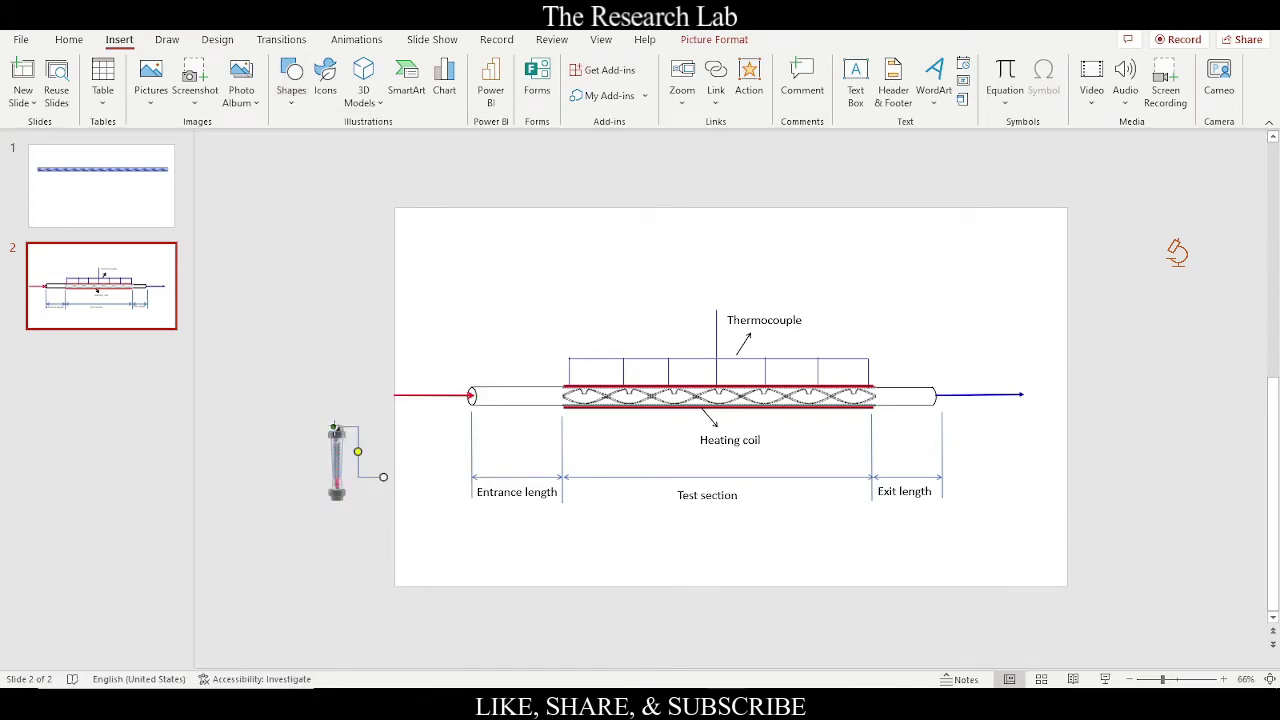
Step: Delete the red inlet arrow, attach the connector end to the pipe inlet and align the flow meter
{"action": "left_click", "coordinate": [441, 396]}
{"action": "key", "text": "Delete"}
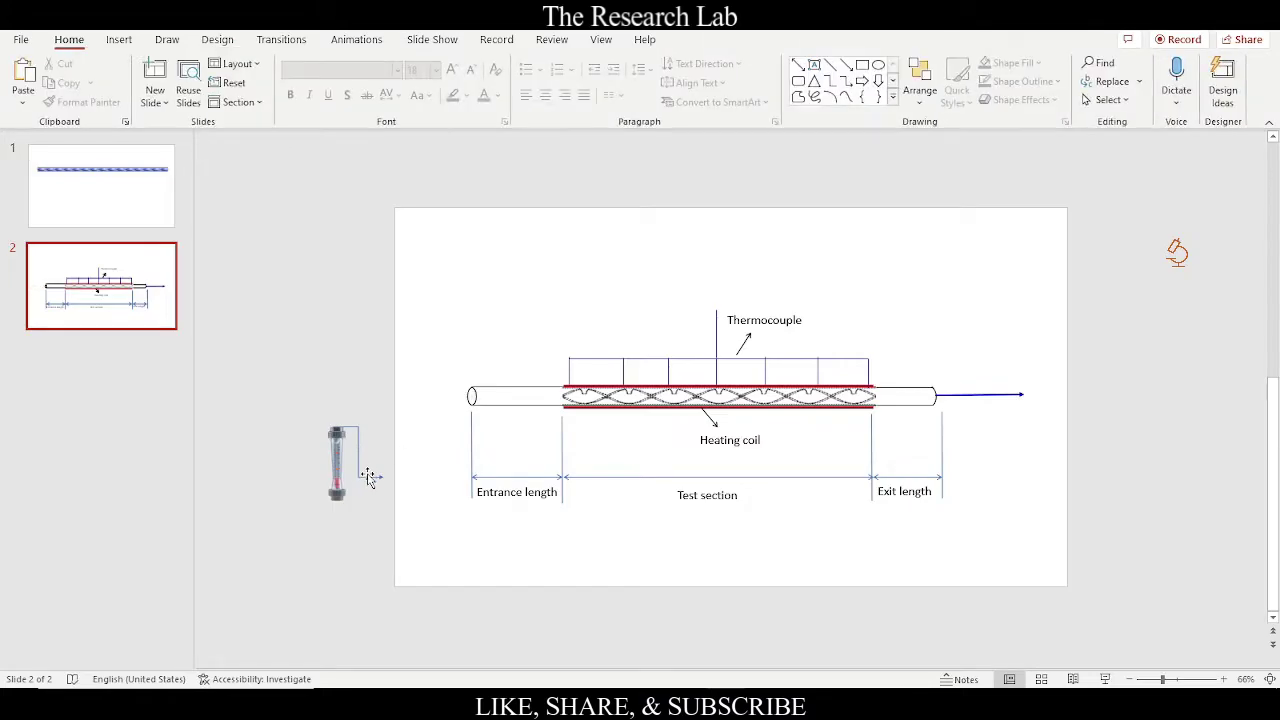
{"action": "mouse_move", "coordinate": [383, 477]}
{"action": "left_mouse_down"}
{"action": "mouse_move", "coordinate": [406, 402]}
{"action": "mouse_move", "coordinate": [470, 396]}
{"action": "left_mouse_up"}
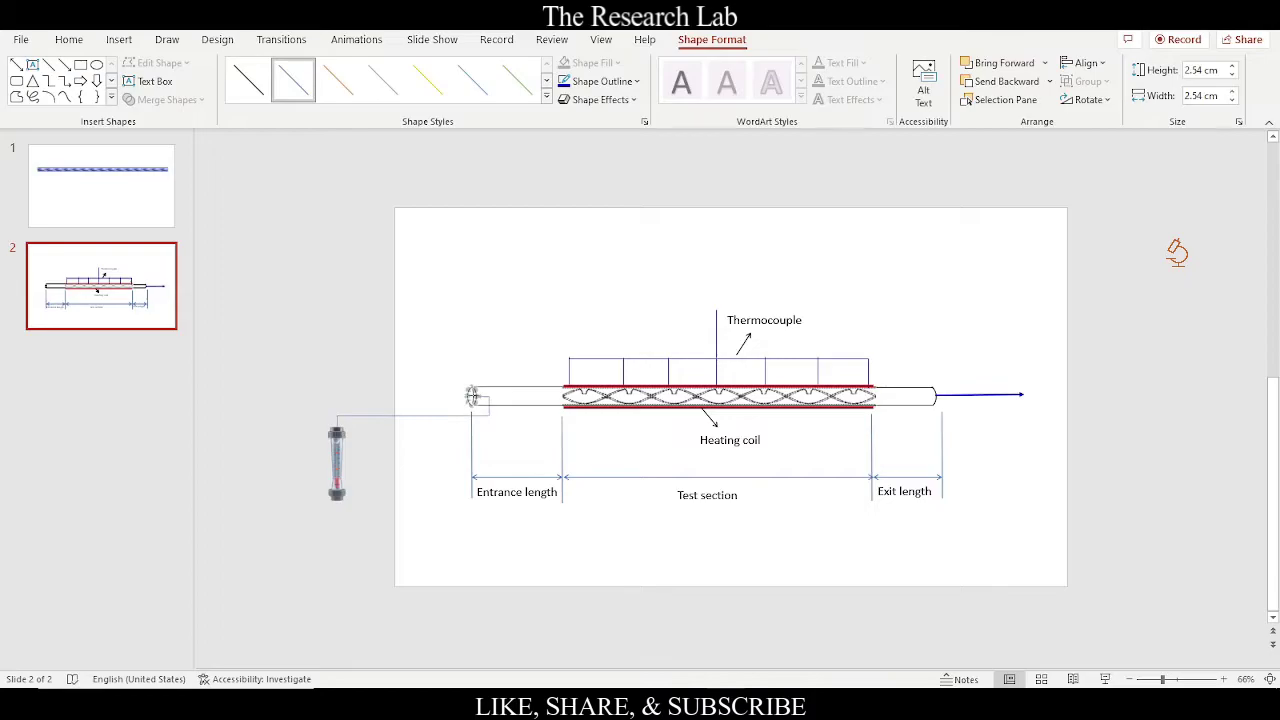
{"action": "mouse_move", "coordinate": [470, 396]}
{"action": "left_mouse_down"}
{"action": "mouse_move", "coordinate": [441, 397]}
{"action": "mouse_move", "coordinate": [452, 398]}
{"action": "left_mouse_up"}
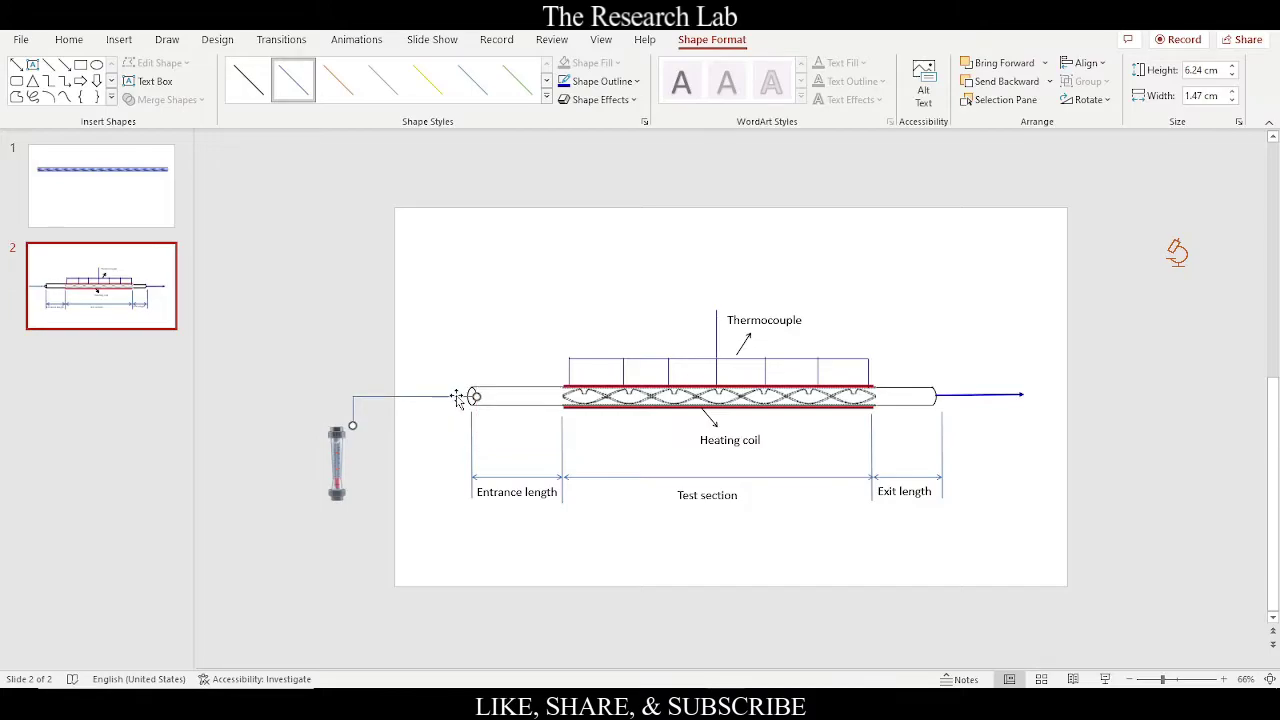
{"action": "left_click", "coordinate": [386, 449]}
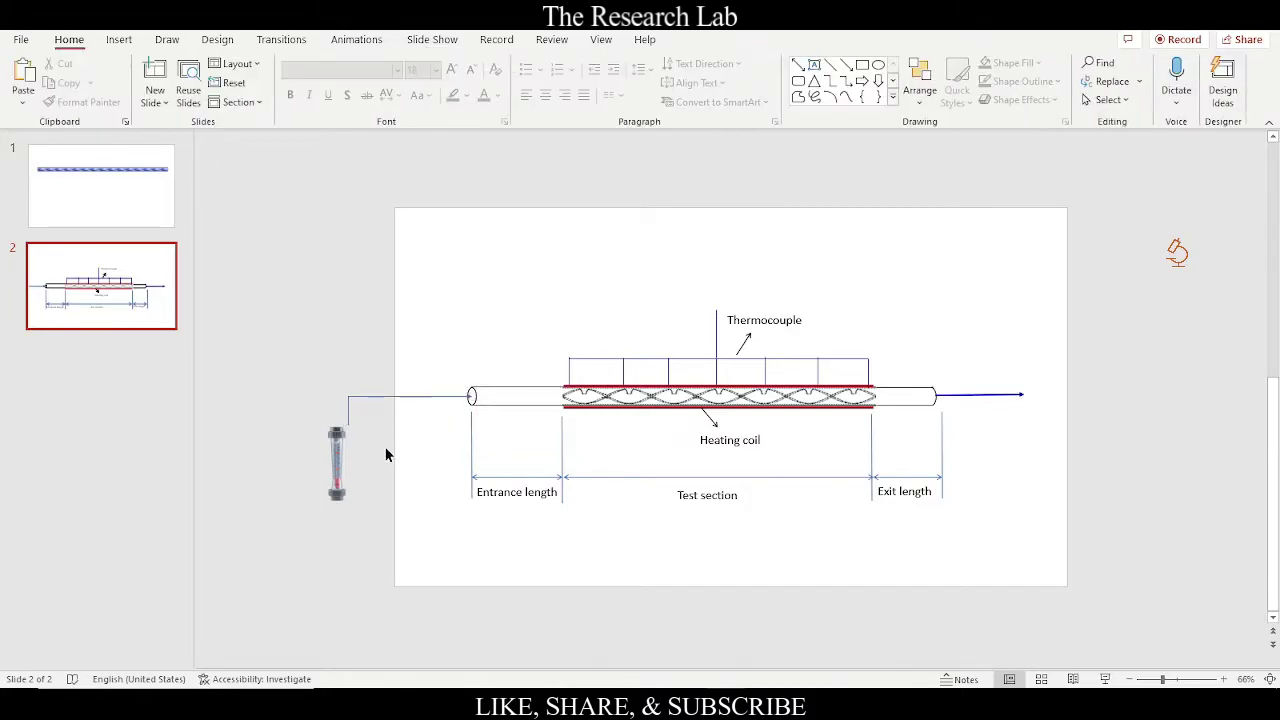
{"action": "left_click", "coordinate": [428, 398]}
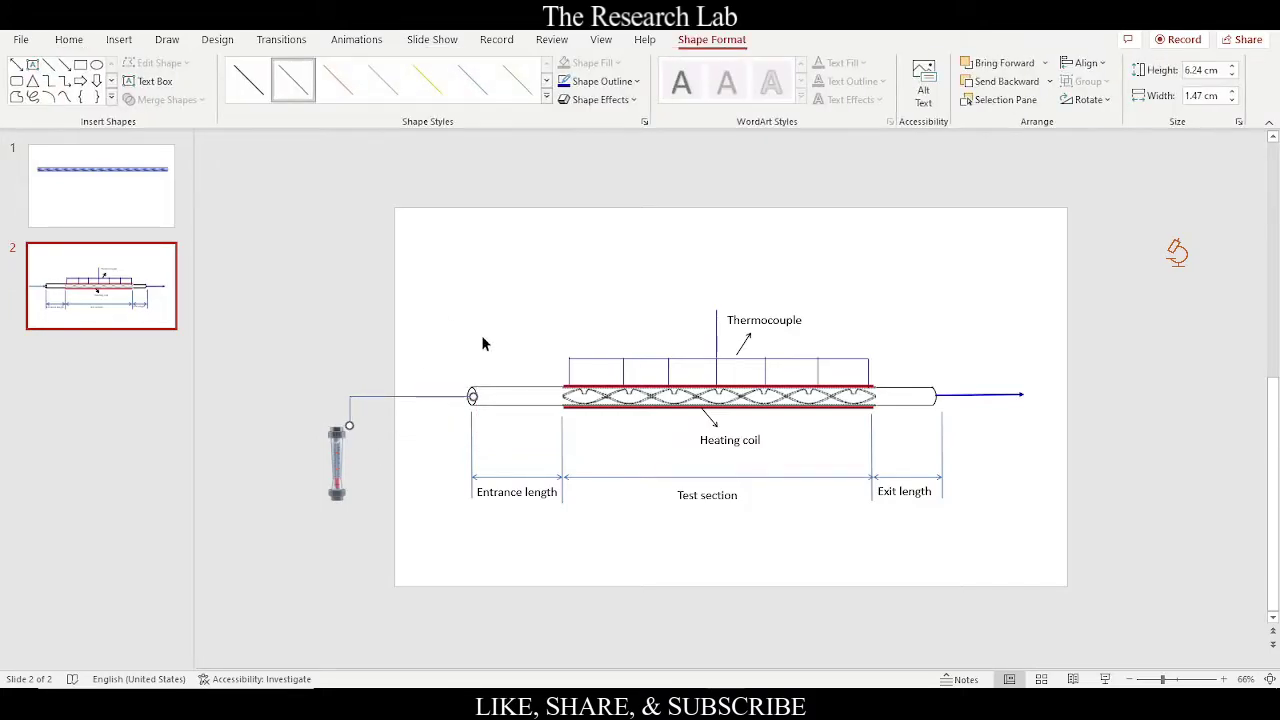
{"action": "left_click", "coordinate": [394, 459]}
{"action": "left_click_drag", "start_coordinate": [340, 453], "coordinate": [350, 451]}
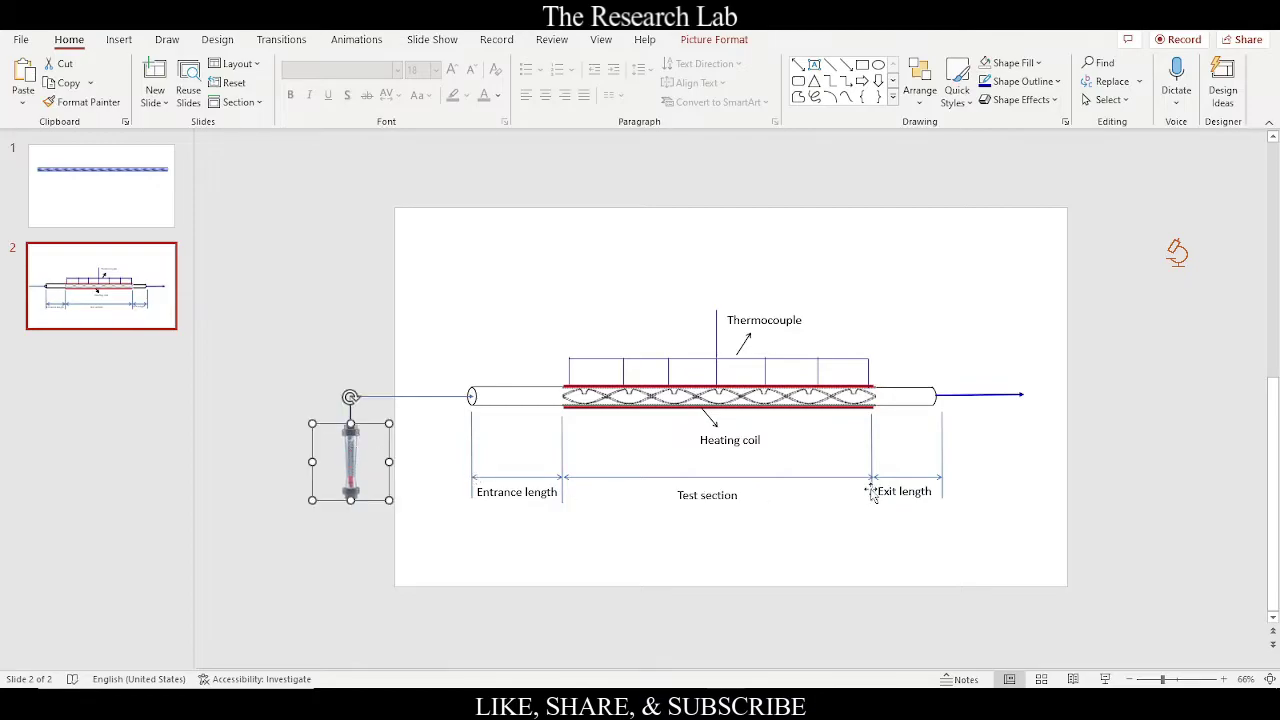
Step: Make the flow-meter connector a red 2¼ pt line with an arrowhead at its end
{"action": "left_click", "coordinate": [830, 492]}
{"action": "left_click", "coordinate": [415, 397]}
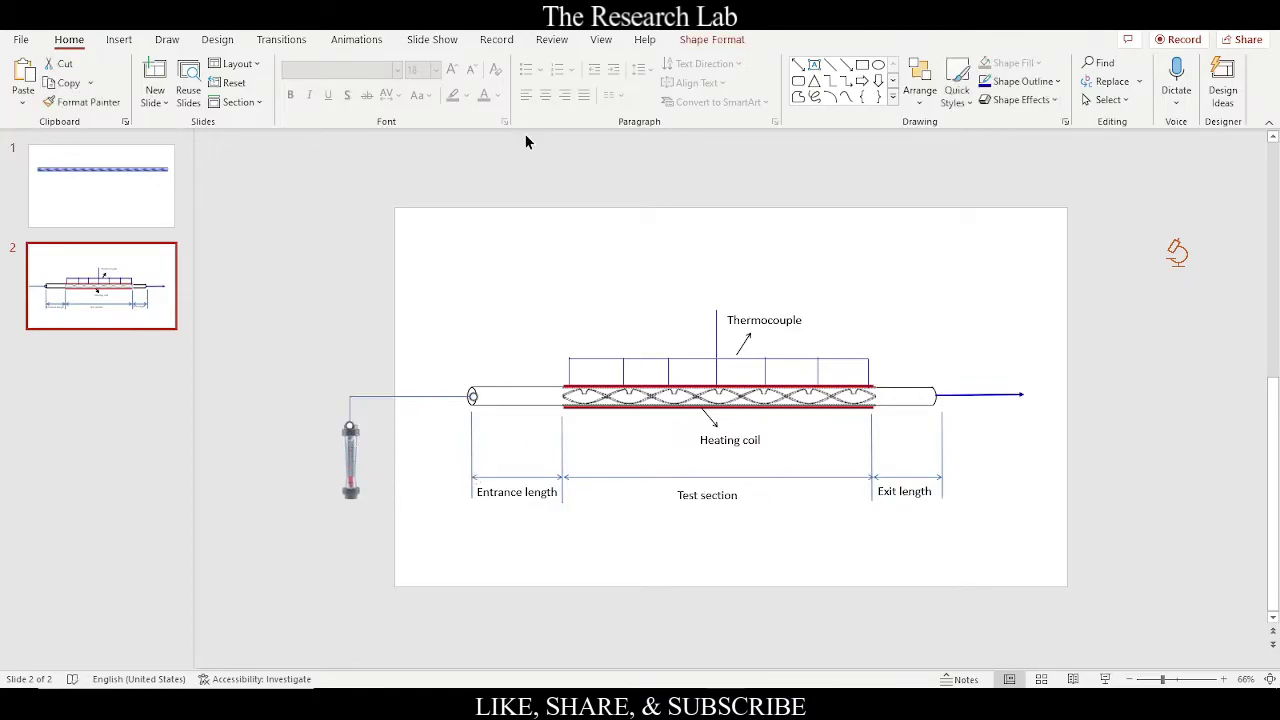
{"action": "left_click", "coordinate": [700, 40]}
{"action": "left_click", "coordinate": [632, 81]}
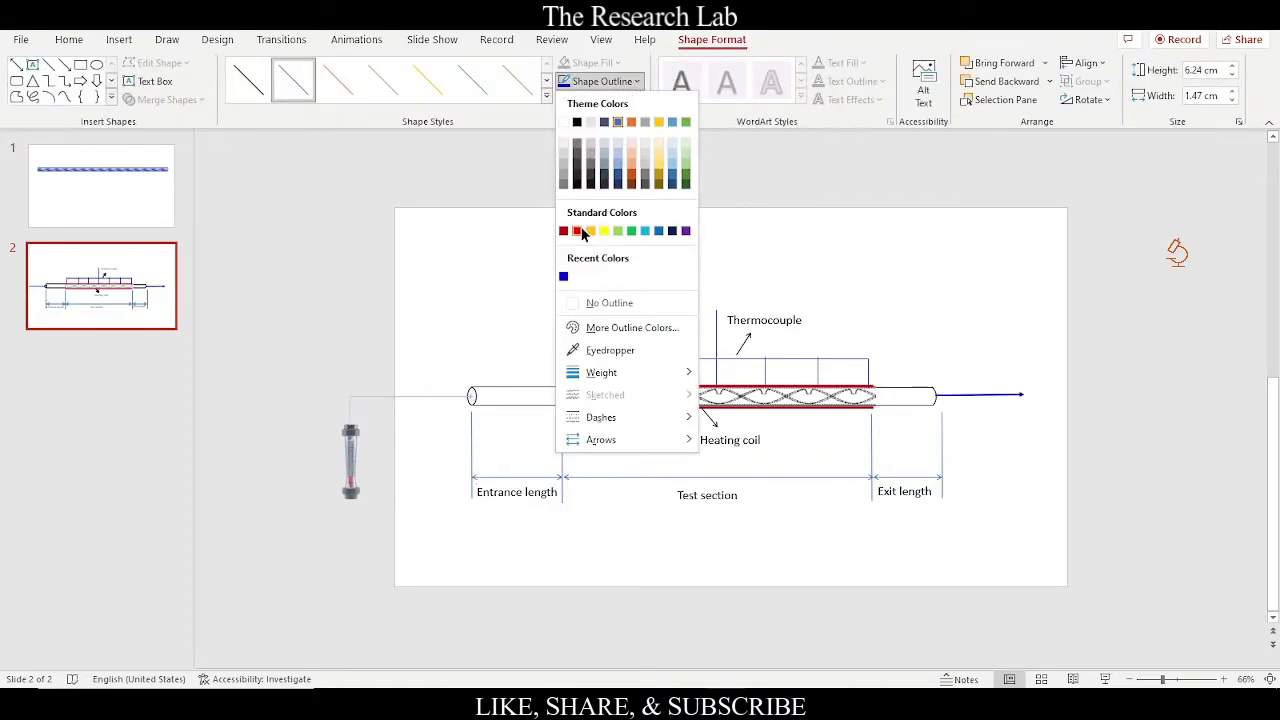
{"action": "left_click", "coordinate": [579, 231]}
{"action": "left_click", "coordinate": [636, 84]}
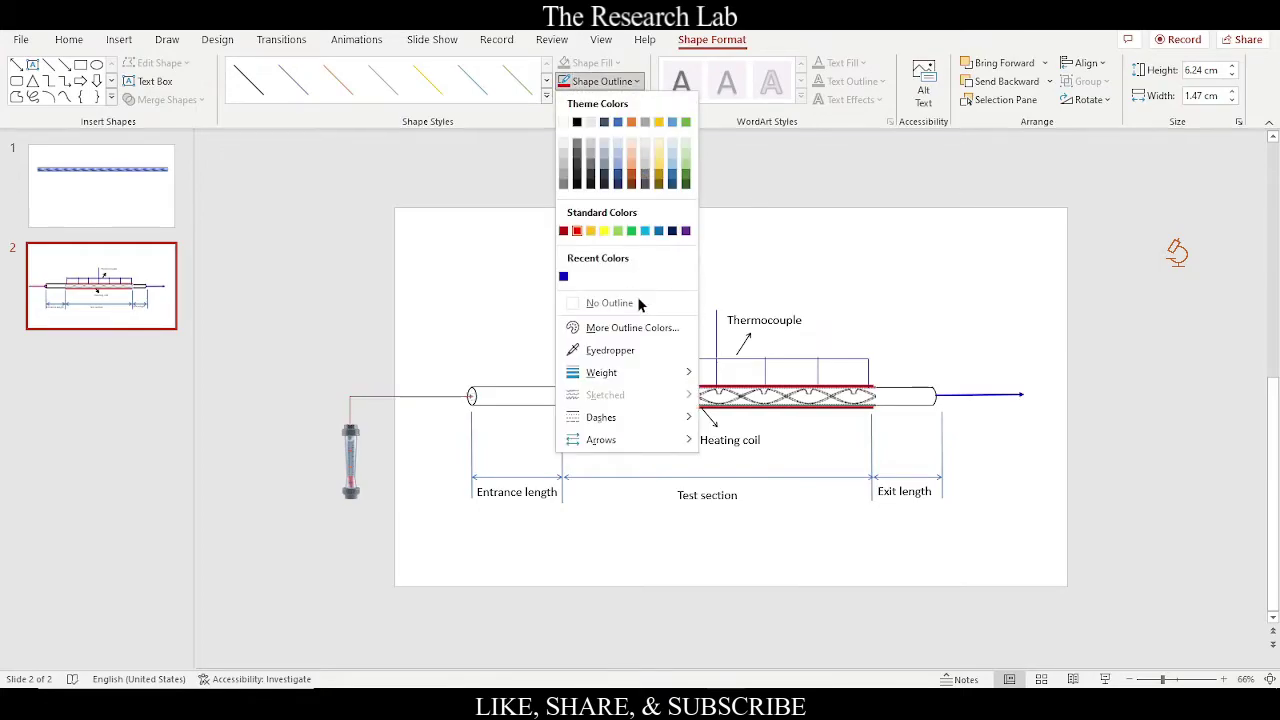
{"action": "mouse_move", "coordinate": [621, 375]}
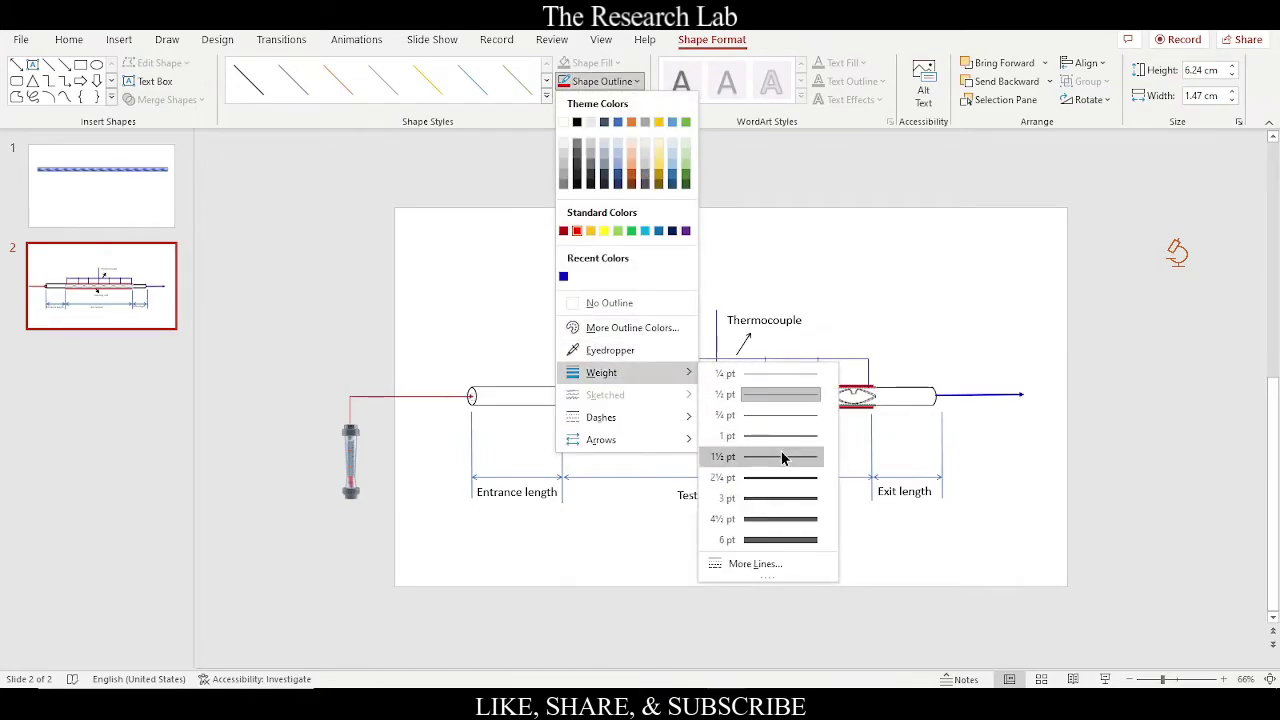
{"action": "left_click", "coordinate": [779, 477]}
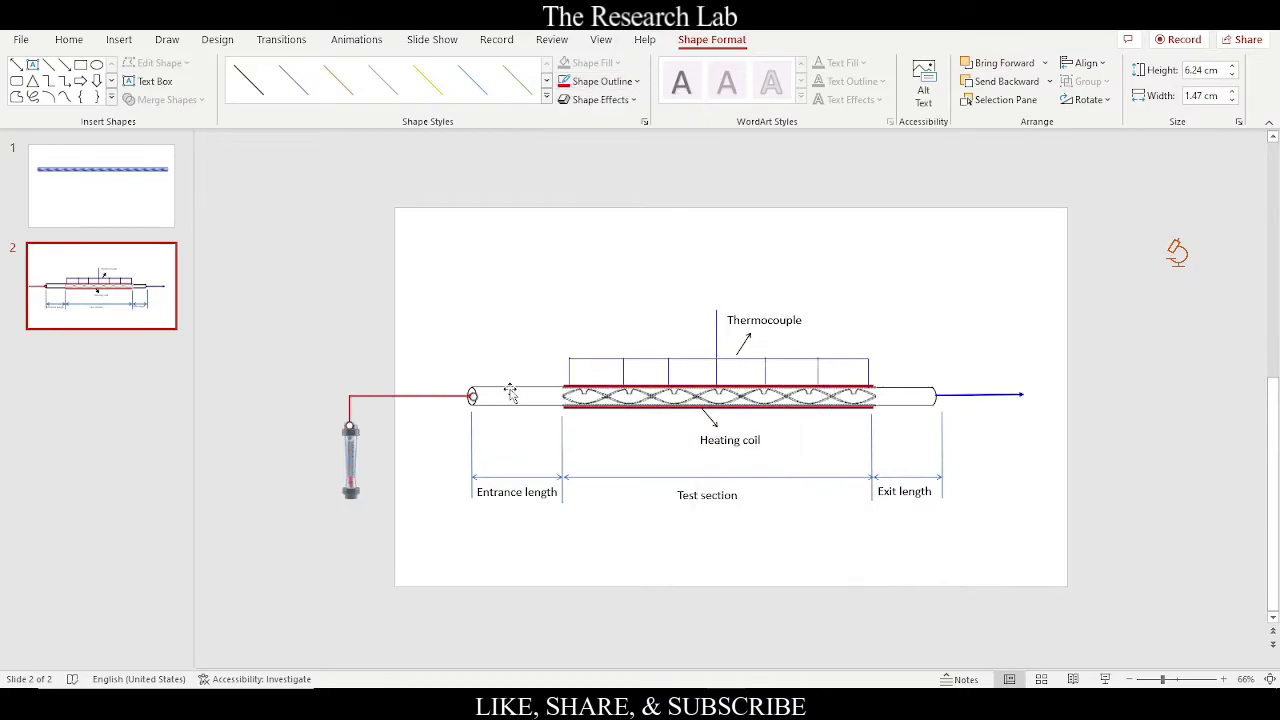
{"action": "left_click", "coordinate": [634, 82]}
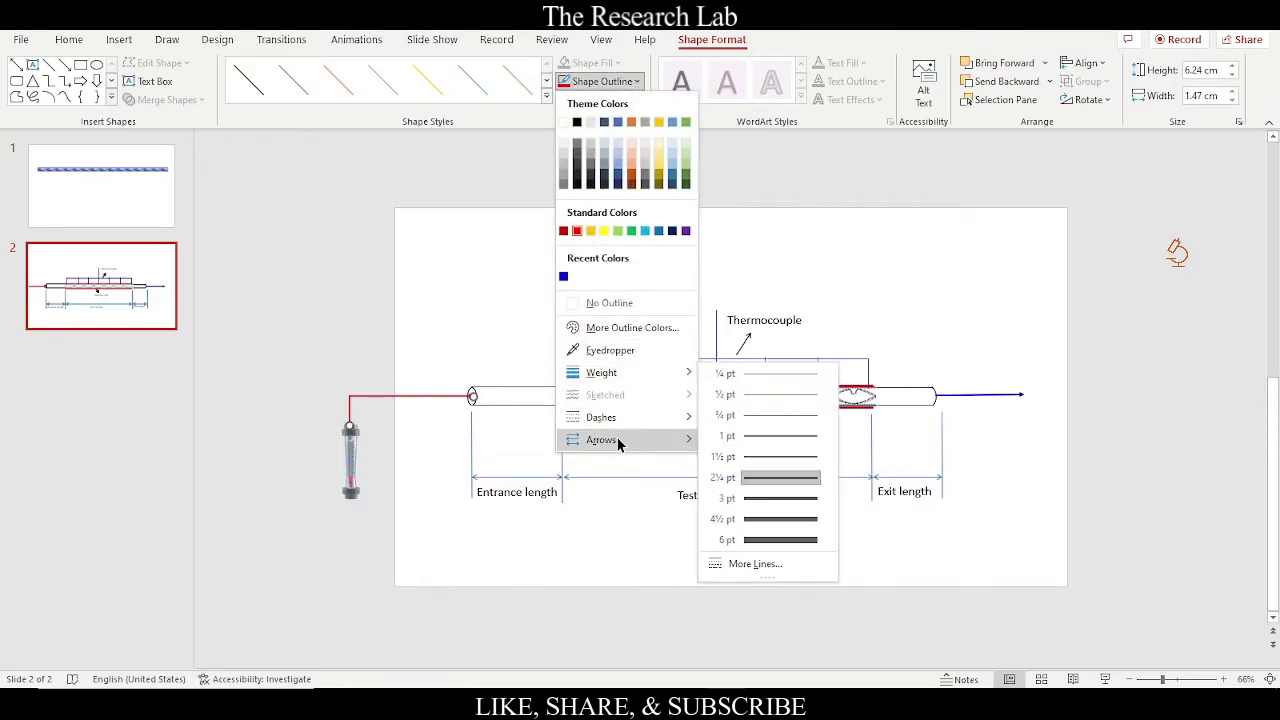
{"action": "mouse_move", "coordinate": [617, 439]}
{"action": "left_click", "coordinate": [740, 455]}
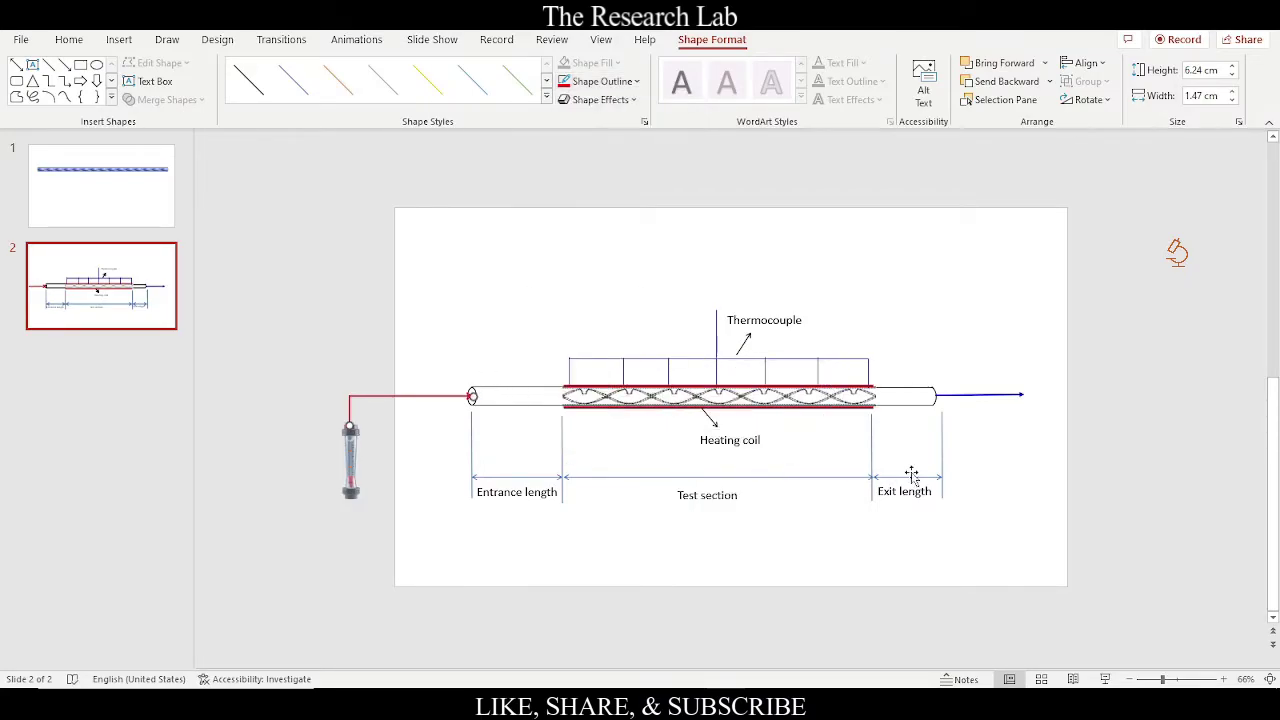
{"action": "left_click", "coordinate": [1034, 466]}
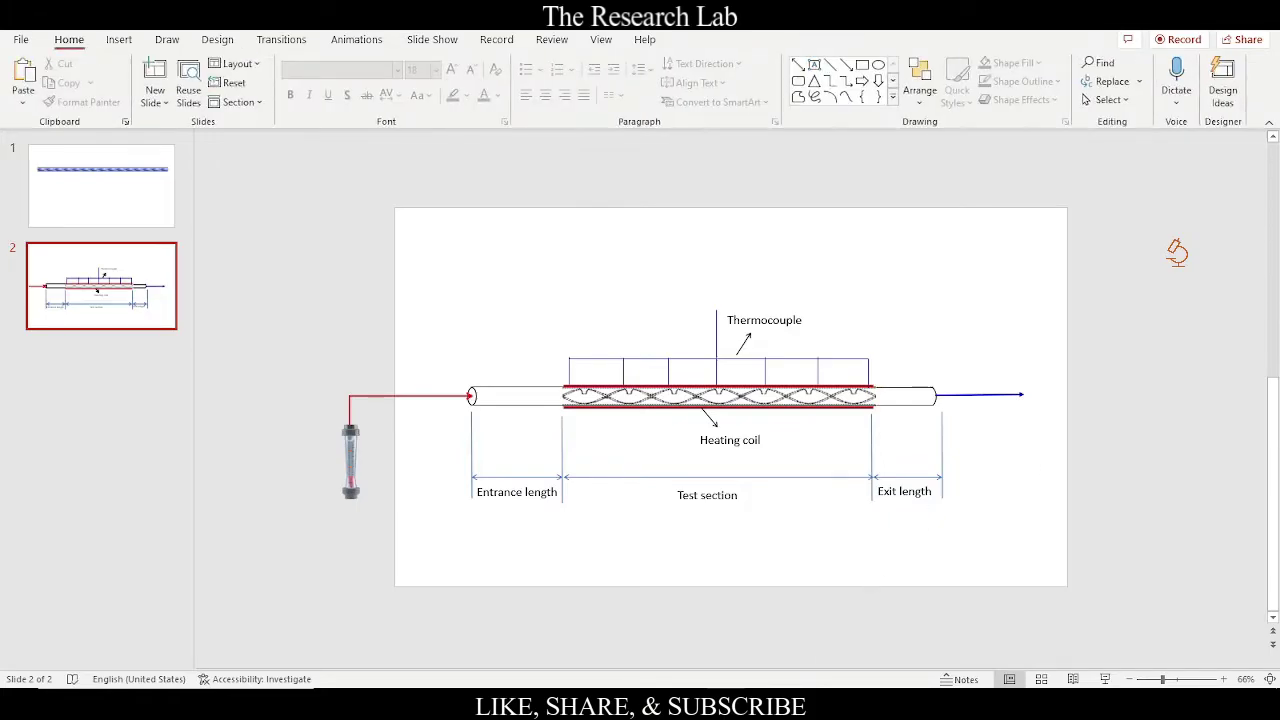
{"action": "key", "text": "alt+Tab"}
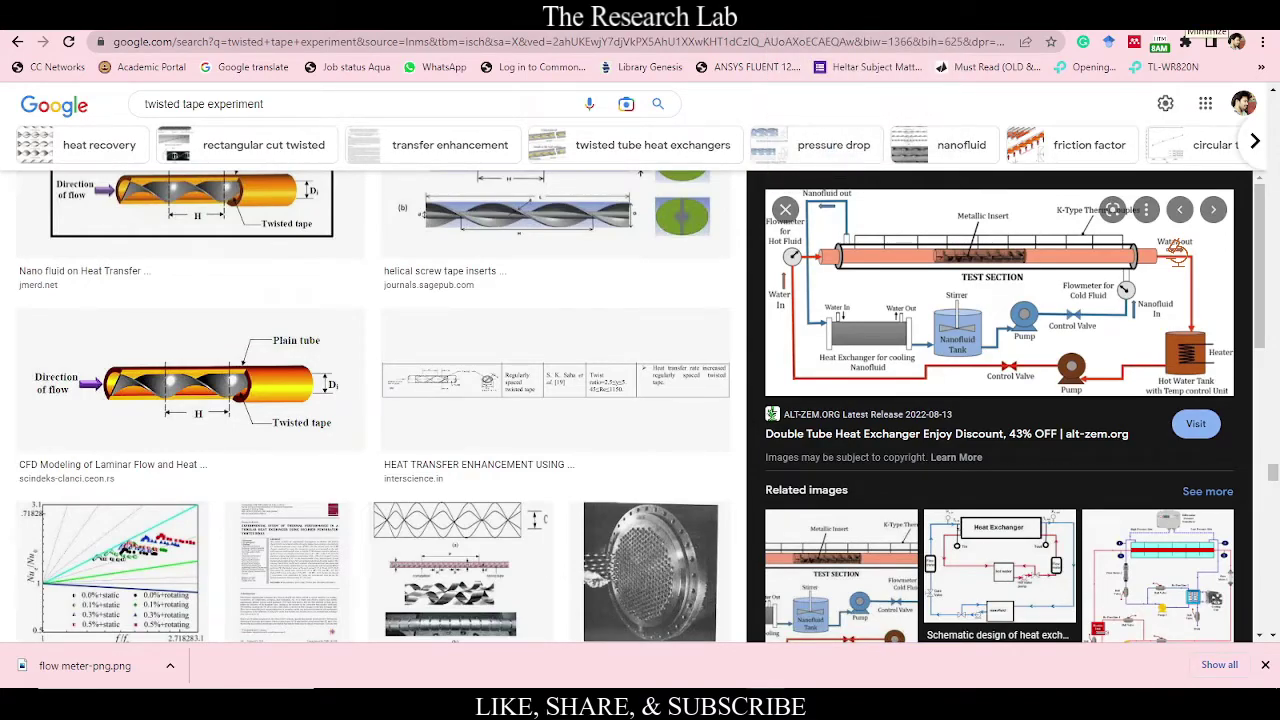
{"action": "left_click", "coordinate": [1190, 15]}
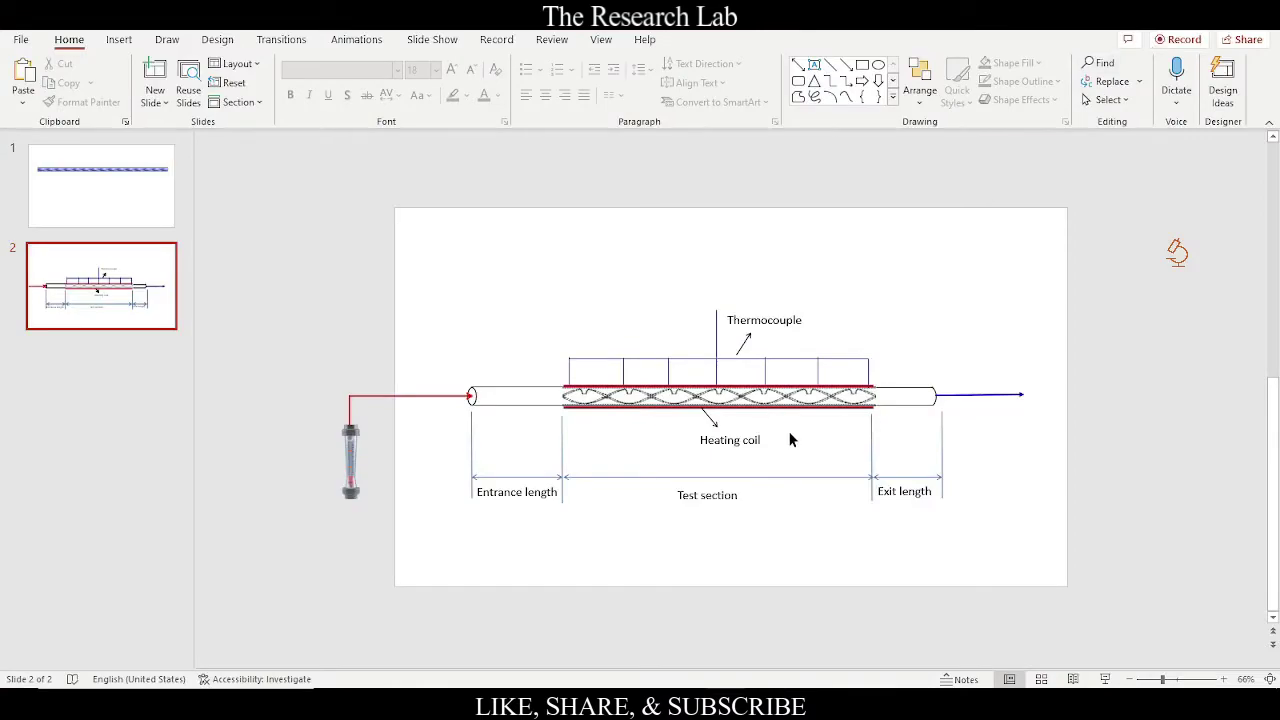
Step: Draw a blue Can cylinder as the water tank near the slide's bottom-right corner
{"action": "left_click", "coordinate": [120, 41]}
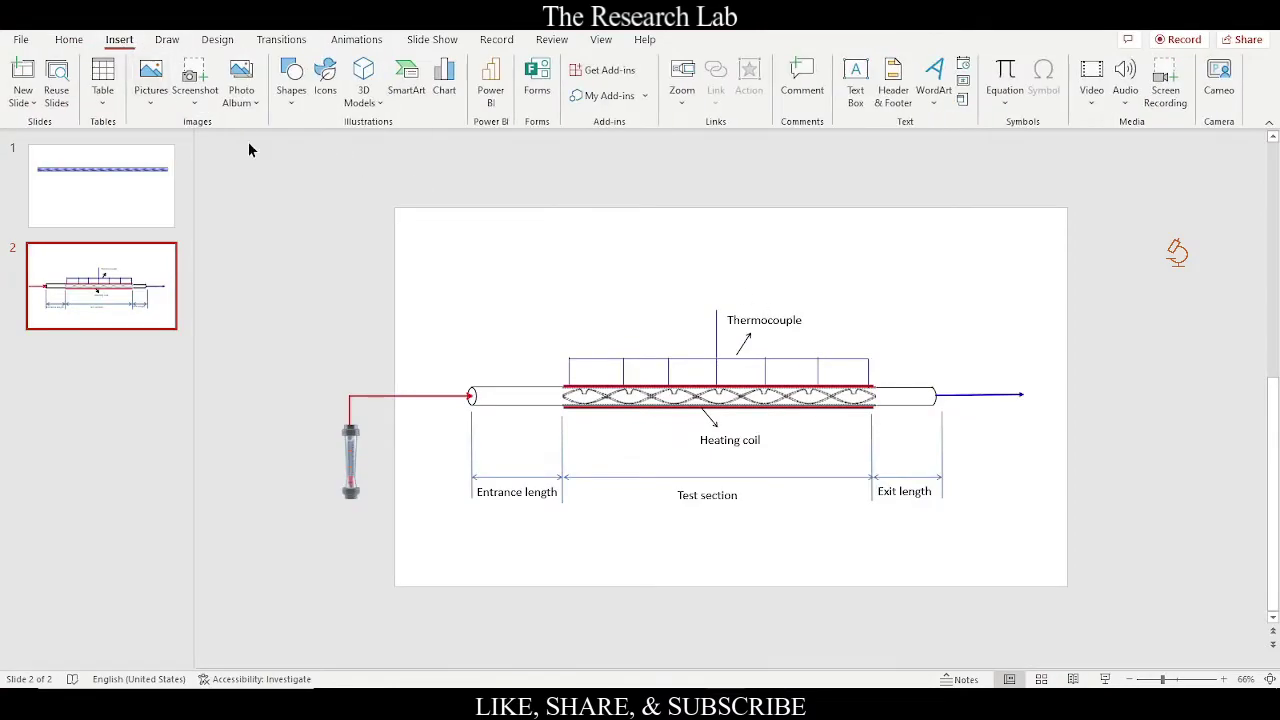
{"action": "left_click", "coordinate": [302, 106]}
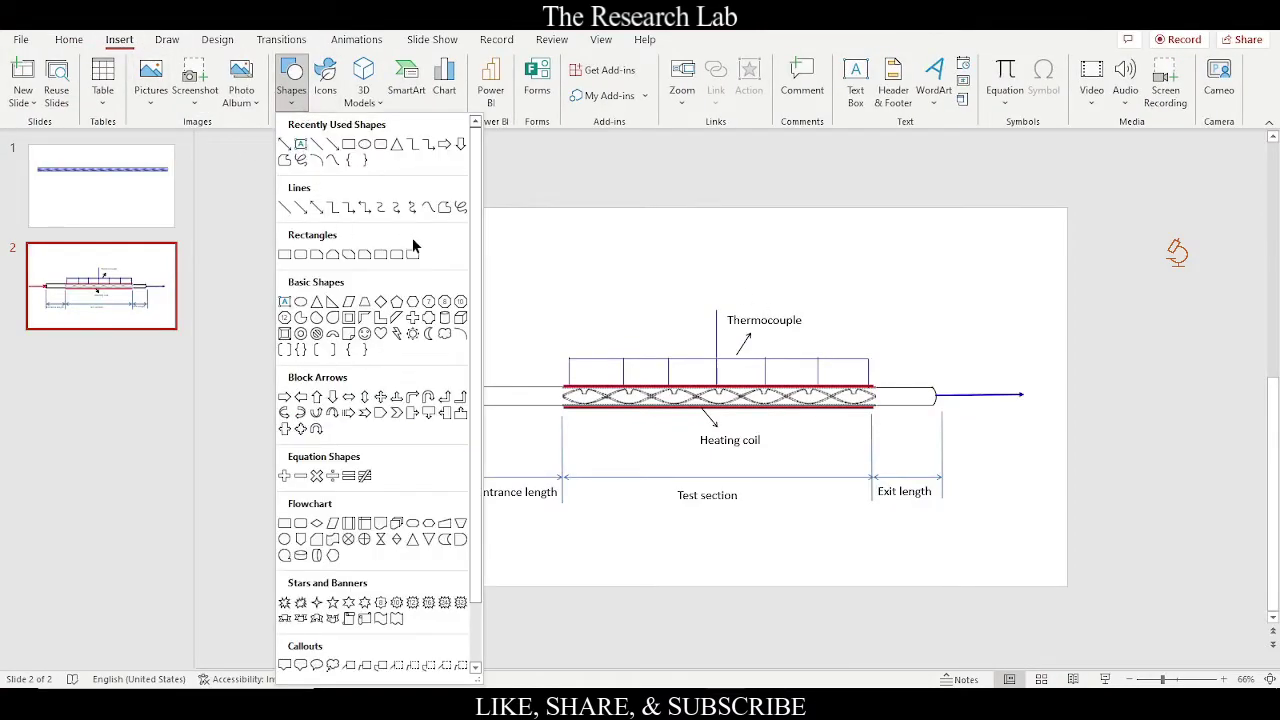
{"action": "left_click", "coordinate": [446, 318]}
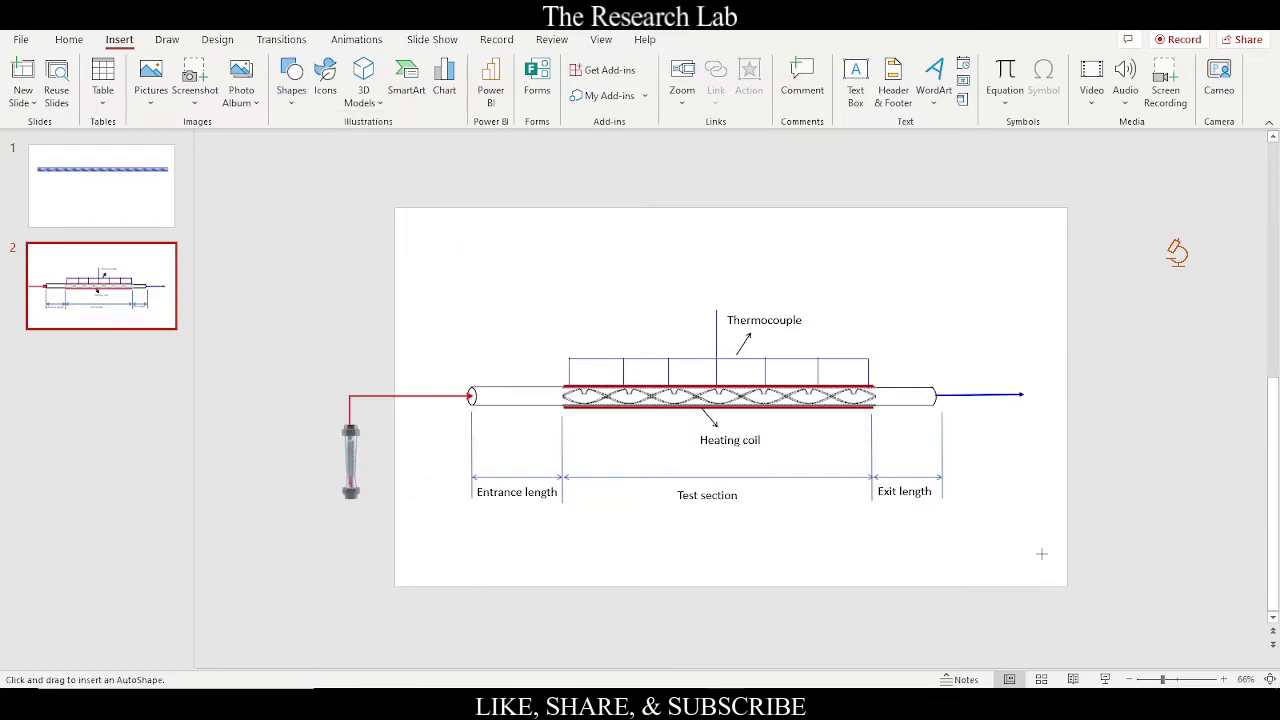
{"action": "left_click_drag", "start_coordinate": [1035, 550], "coordinate": [1100, 653]}
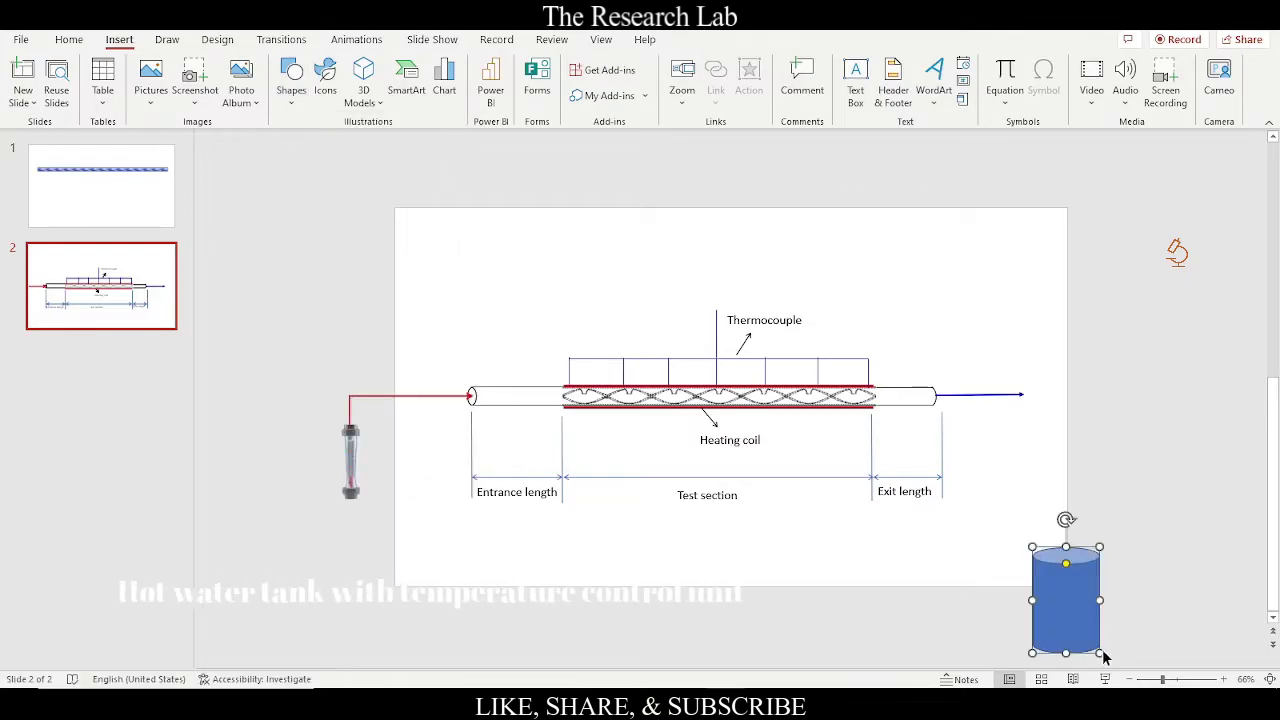
{"action": "left_click_drag", "start_coordinate": [1075, 600], "coordinate": [1042, 586]}
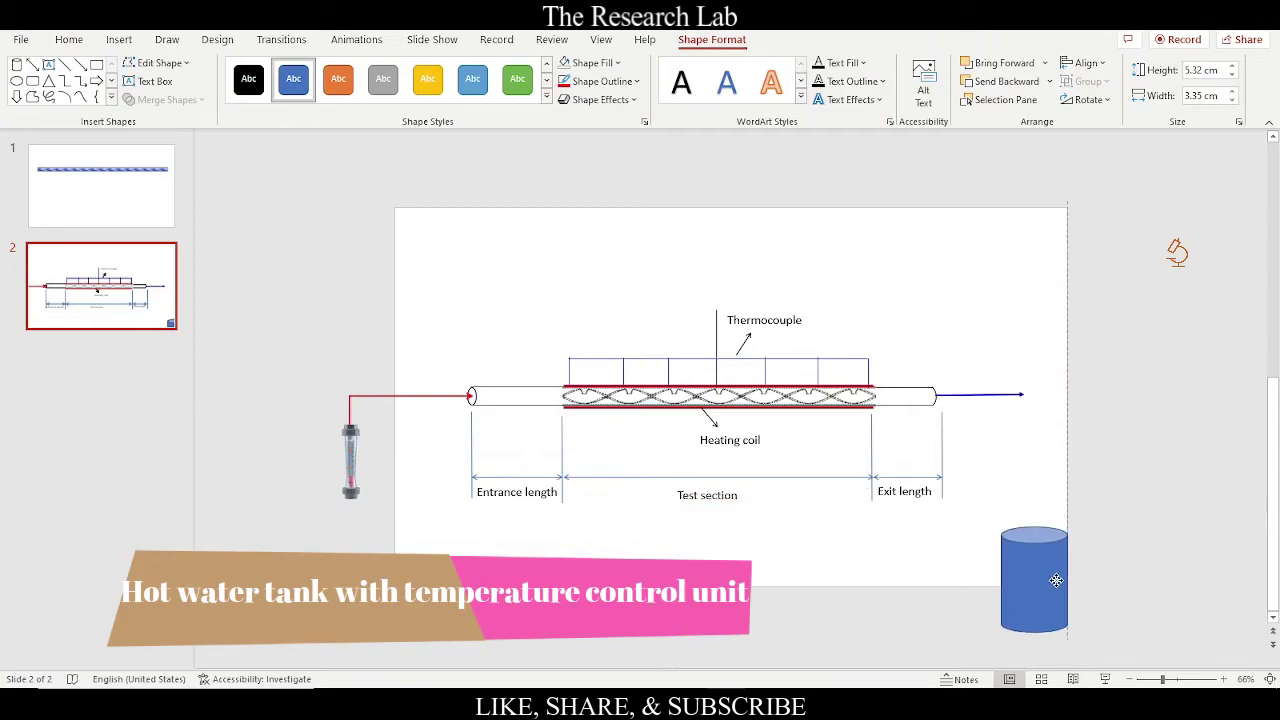
{"action": "scroll", "coordinate": [1064, 510], "scroll_direction": "down", "scroll_amount": 2}
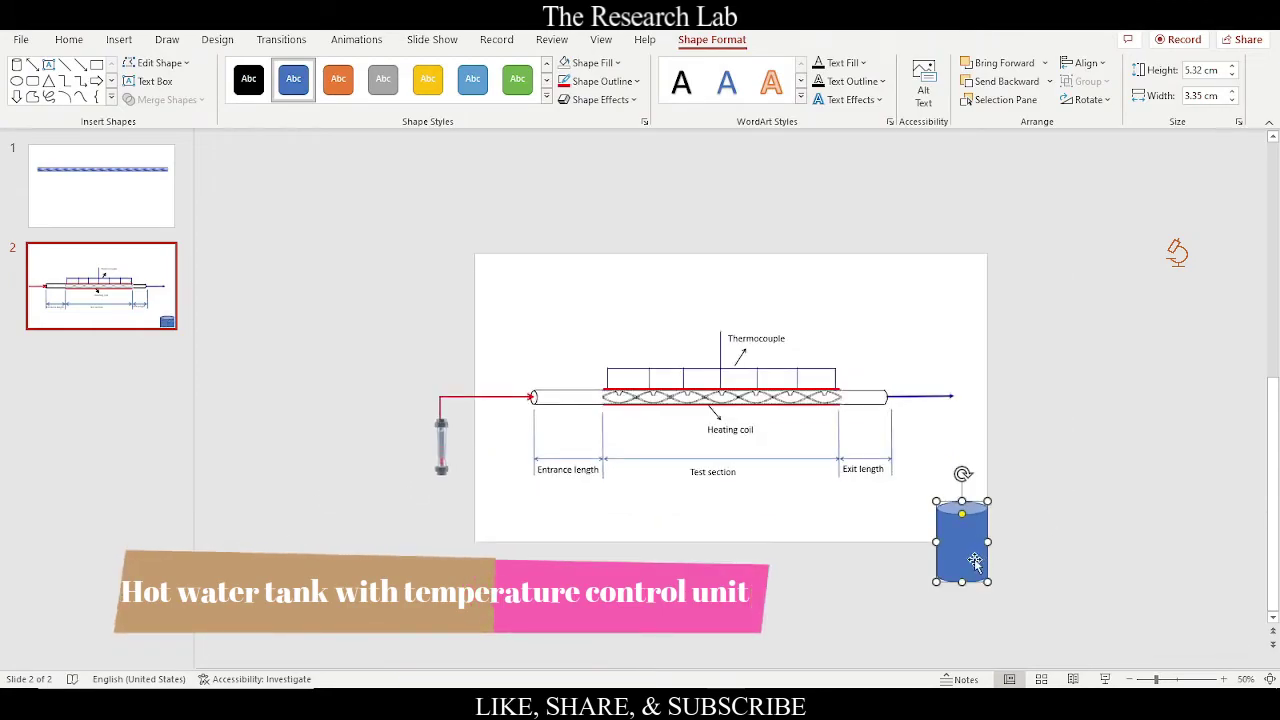
{"action": "mouse_move", "coordinate": [970, 558]}
{"action": "left_mouse_down"}
{"action": "mouse_move", "coordinate": [967, 574]}
{"action": "mouse_move", "coordinate": [950, 570]}
{"action": "left_mouse_up"}
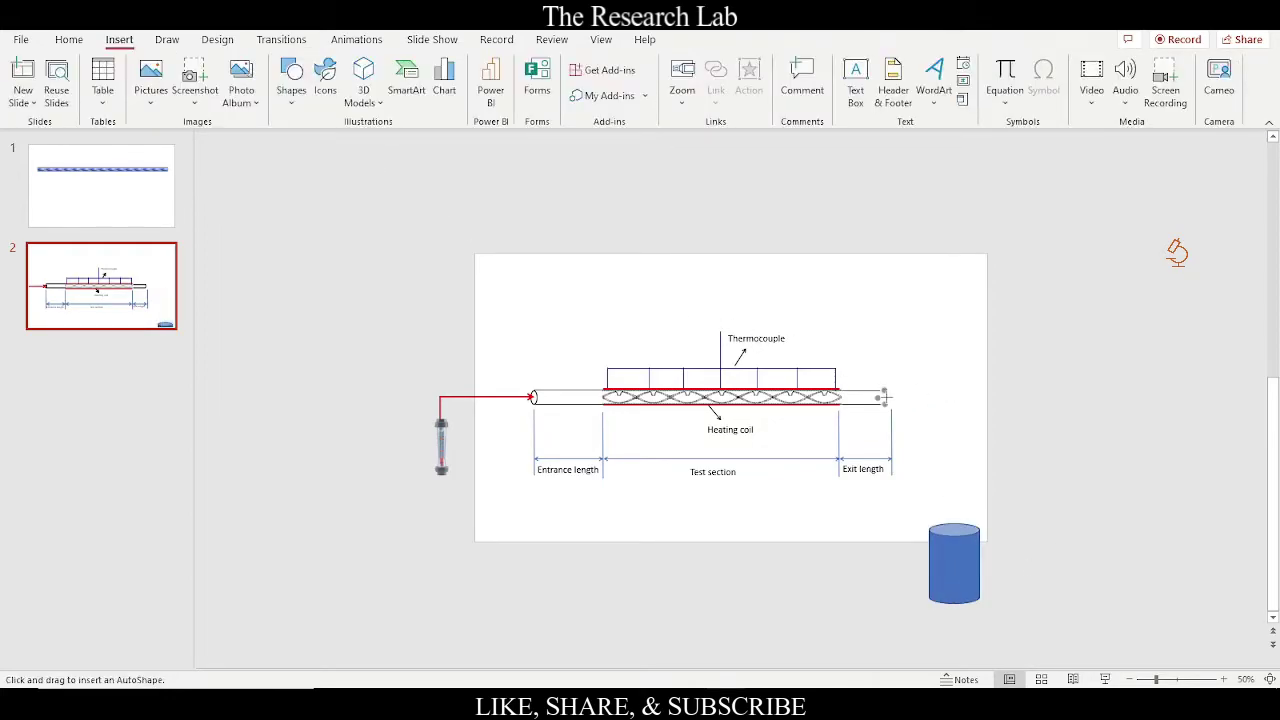
Step: Draw a line right from the pipe outlet and a second line down to the tank
{"action": "left_click_drag", "start_coordinate": [884, 397], "coordinate": [954, 398]}
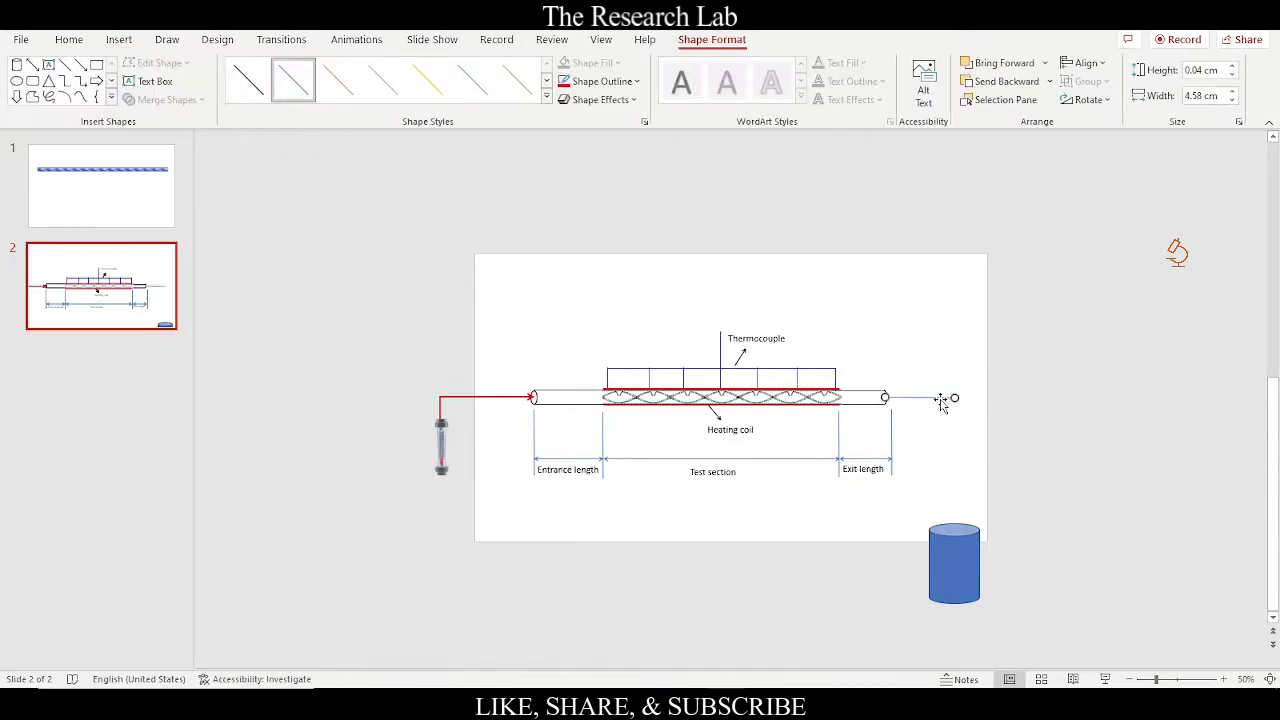
{"action": "key", "text": "Left"}
{"action": "left_click", "coordinate": [80, 64]}
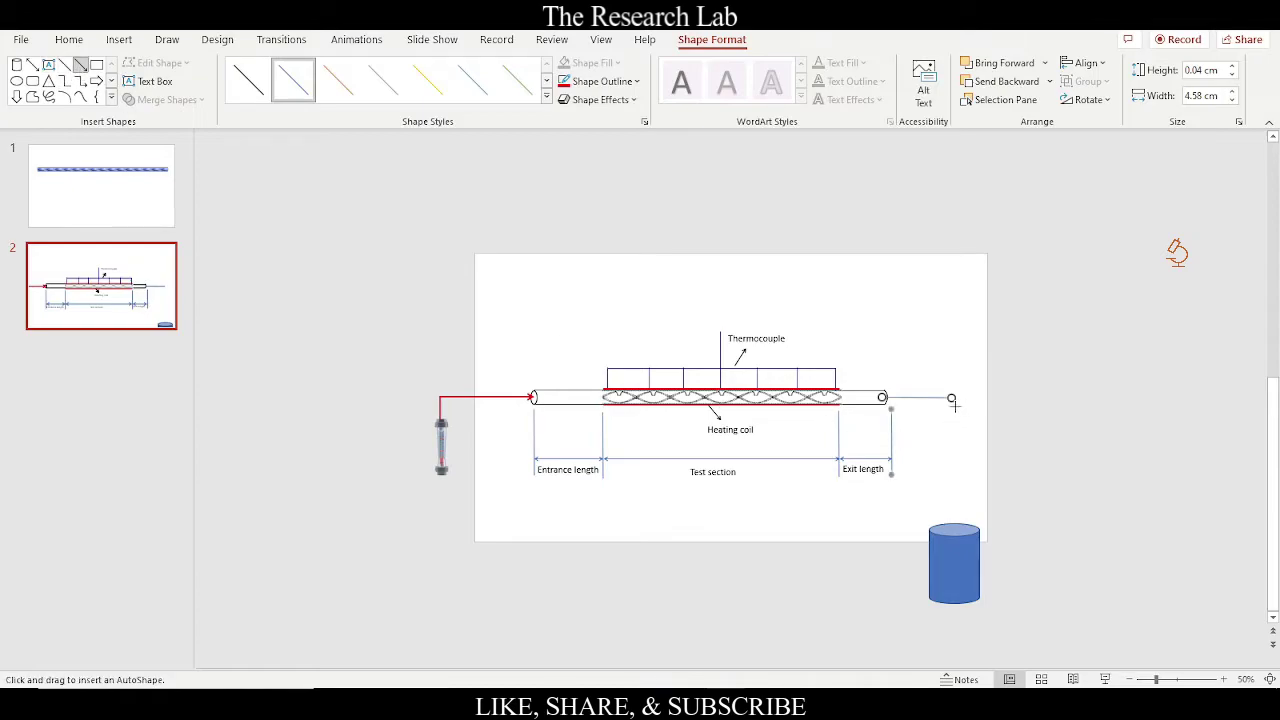
{"action": "mouse_move", "coordinate": [951, 399]}
{"action": "left_mouse_down"}
{"action": "mouse_move", "coordinate": [953, 533]}
{"action": "mouse_move", "coordinate": [957, 510]}
{"action": "mouse_move", "coordinate": [954, 522]}
{"action": "left_mouse_up"}
{"action": "key", "text": "Down"}
{"action": "key", "text": "Down"}
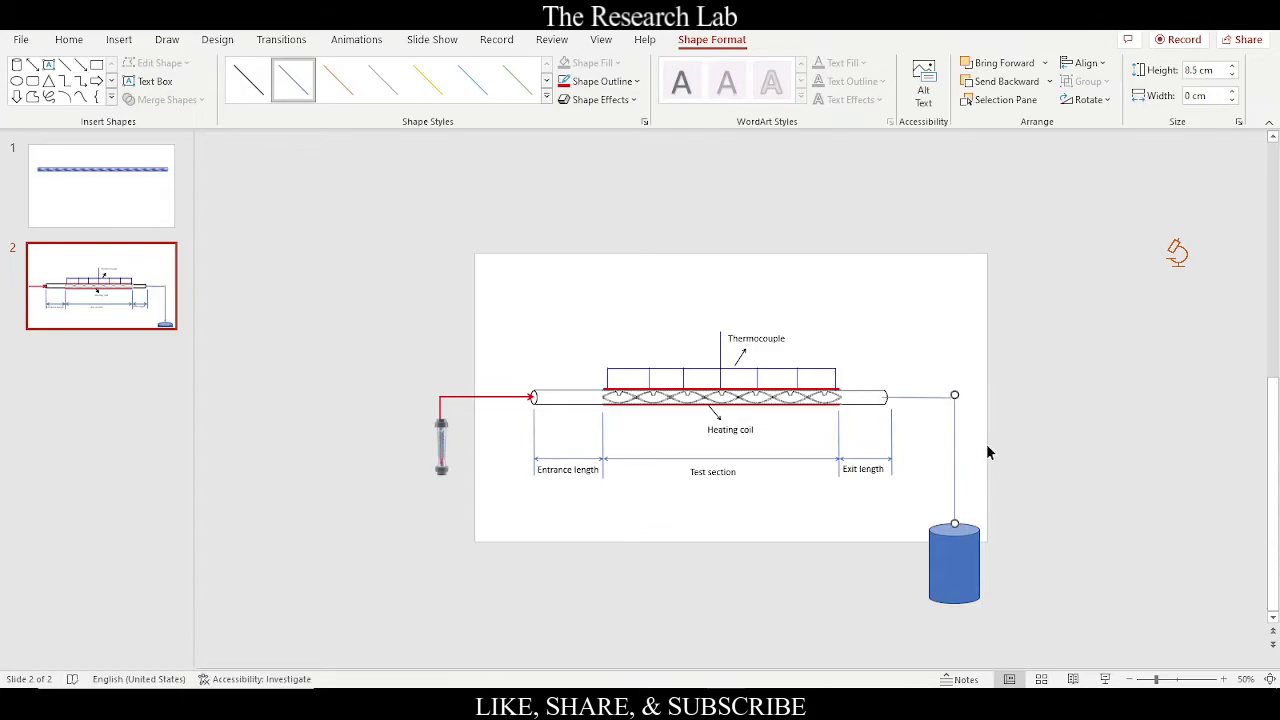
{"action": "key", "text": "Down"}
{"action": "key", "text": "Down"}
{"action": "key", "text": "Down"}
{"action": "key", "text": "Down"}
Step: Check that the horizontal and vertical connectors meet cleanly at the corner
{"action": "left_click", "coordinate": [1026, 436]}
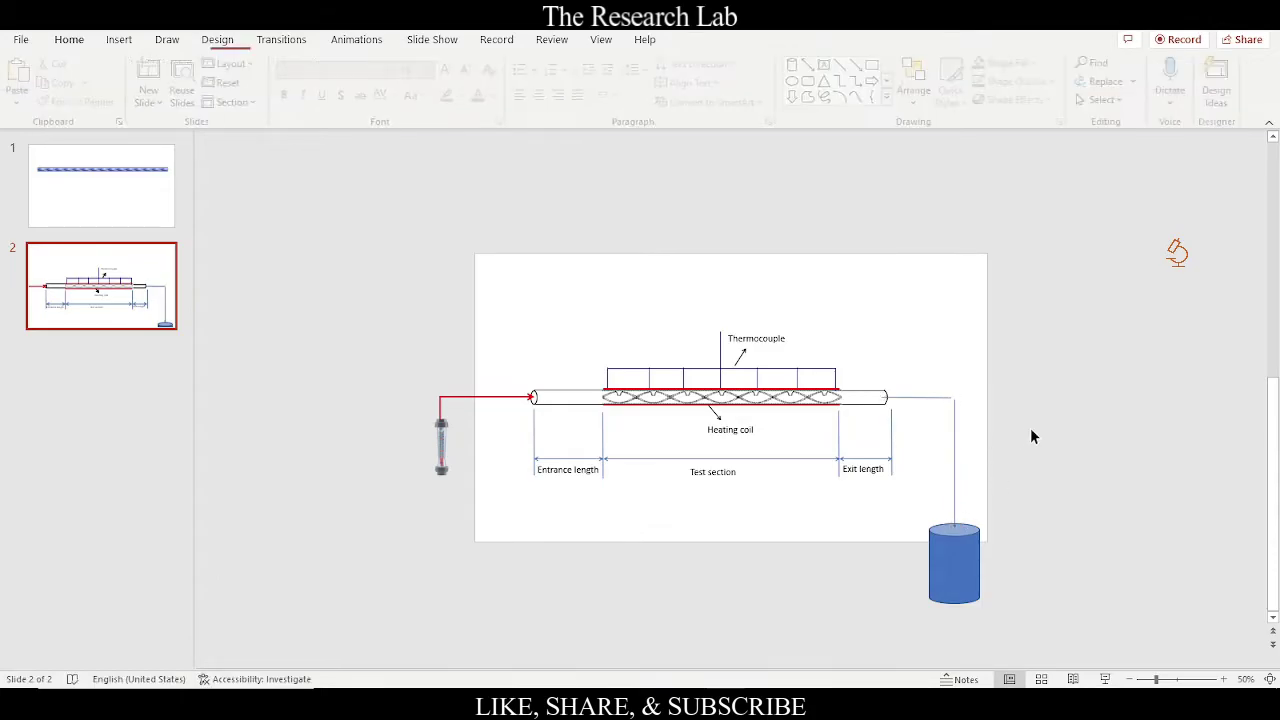
{"action": "left_click", "coordinate": [956, 400]}
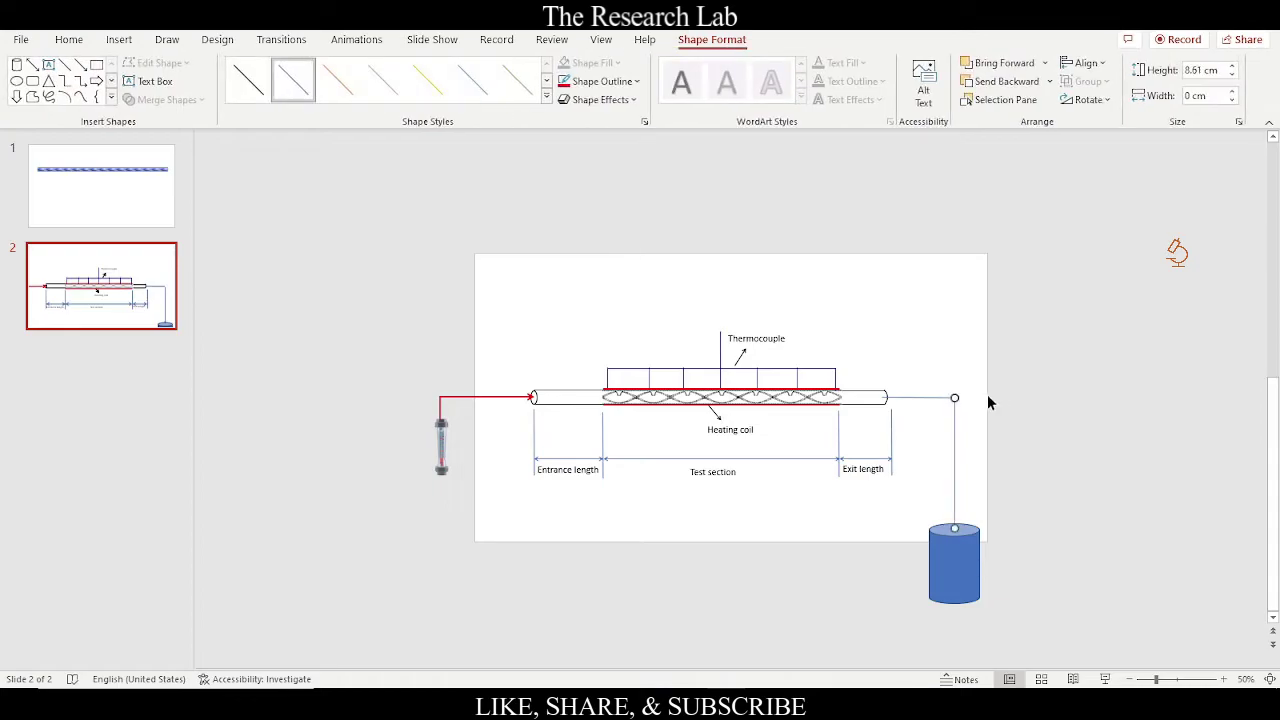
{"action": "left_click", "coordinate": [1002, 402]}
{"action": "left_click", "coordinate": [955, 400]}
{"action": "left_click", "coordinate": [1017, 386]}
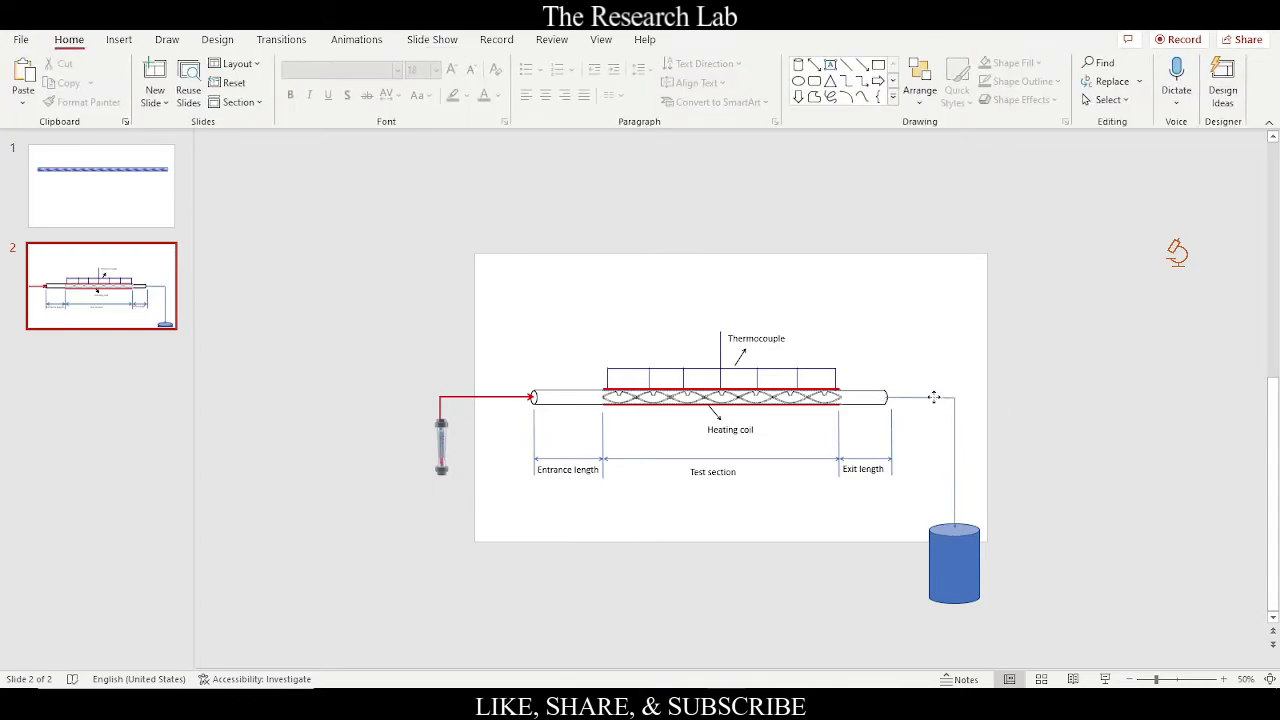
{"action": "left_click", "coordinate": [933, 397]}
Step: Colour the vertical connector down to the tank blue and set its weight to 2¼ pt
{"action": "left_click", "coordinate": [1020, 404]}
{"action": "left_click", "coordinate": [955, 440]}
{"action": "left_click", "coordinate": [636, 81]}
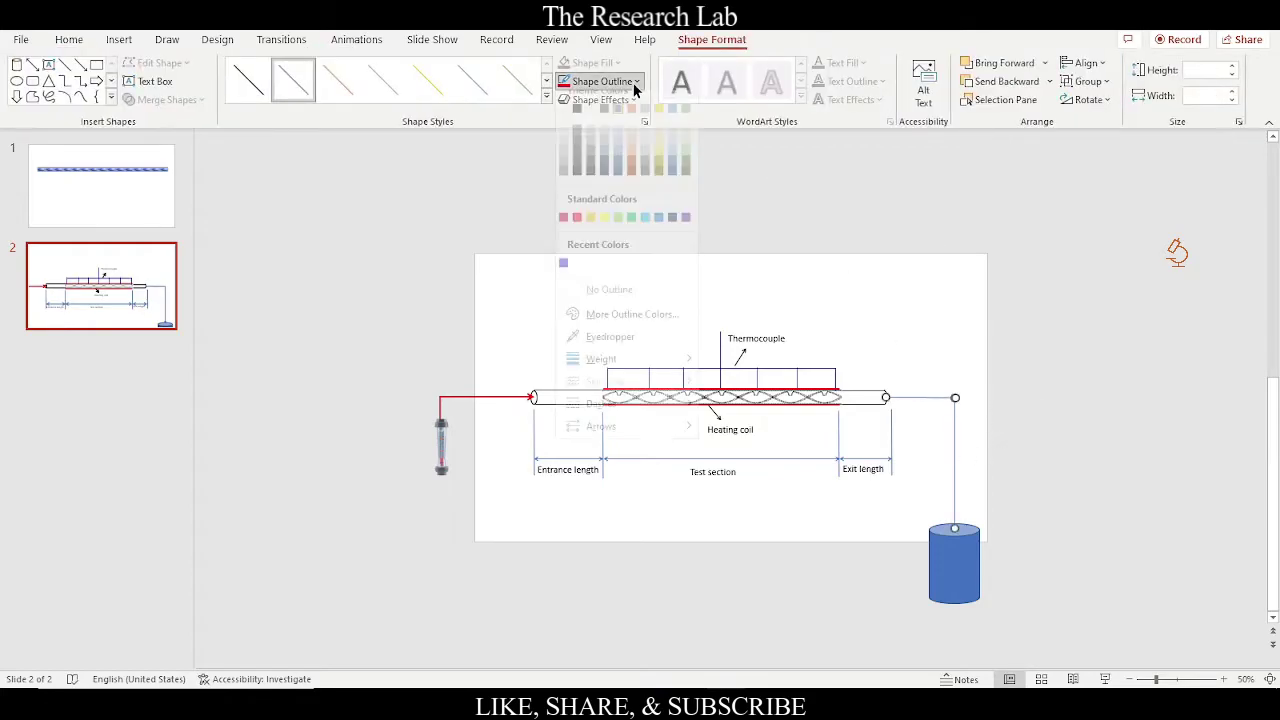
{"action": "left_click", "coordinate": [566, 273]}
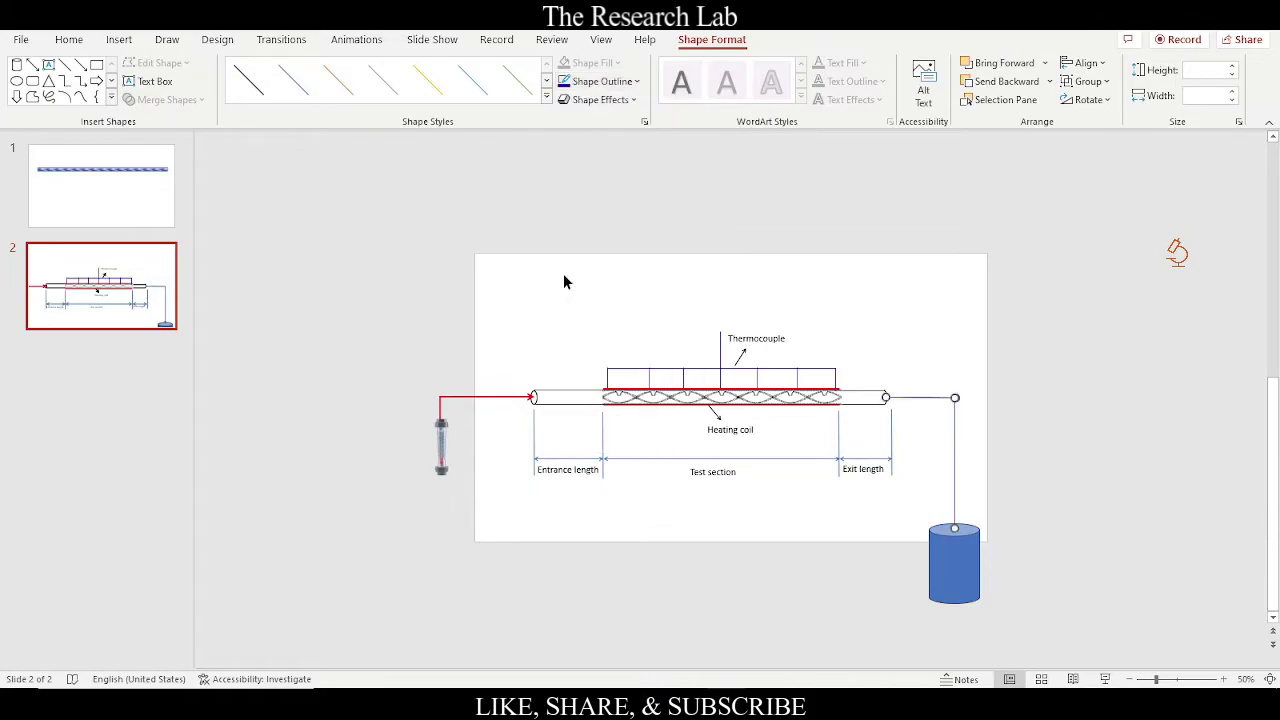
{"action": "left_click", "coordinate": [632, 81]}
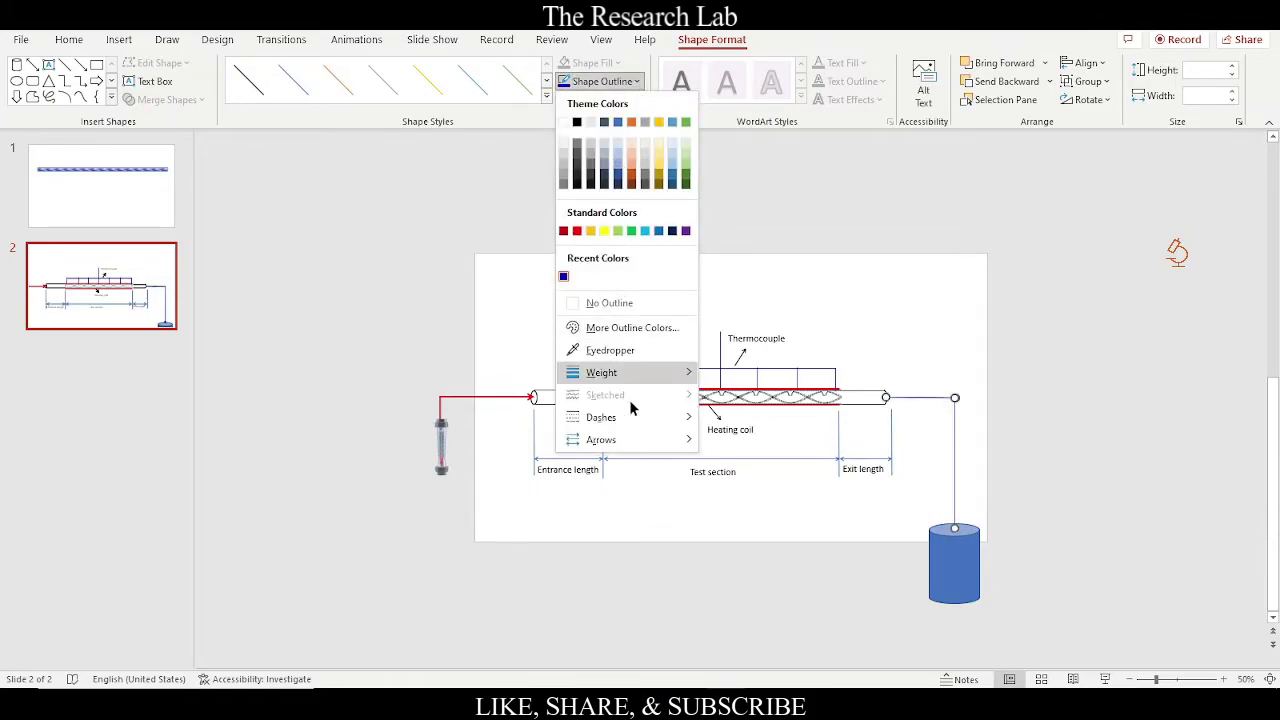
{"action": "mouse_move", "coordinate": [636, 376]}
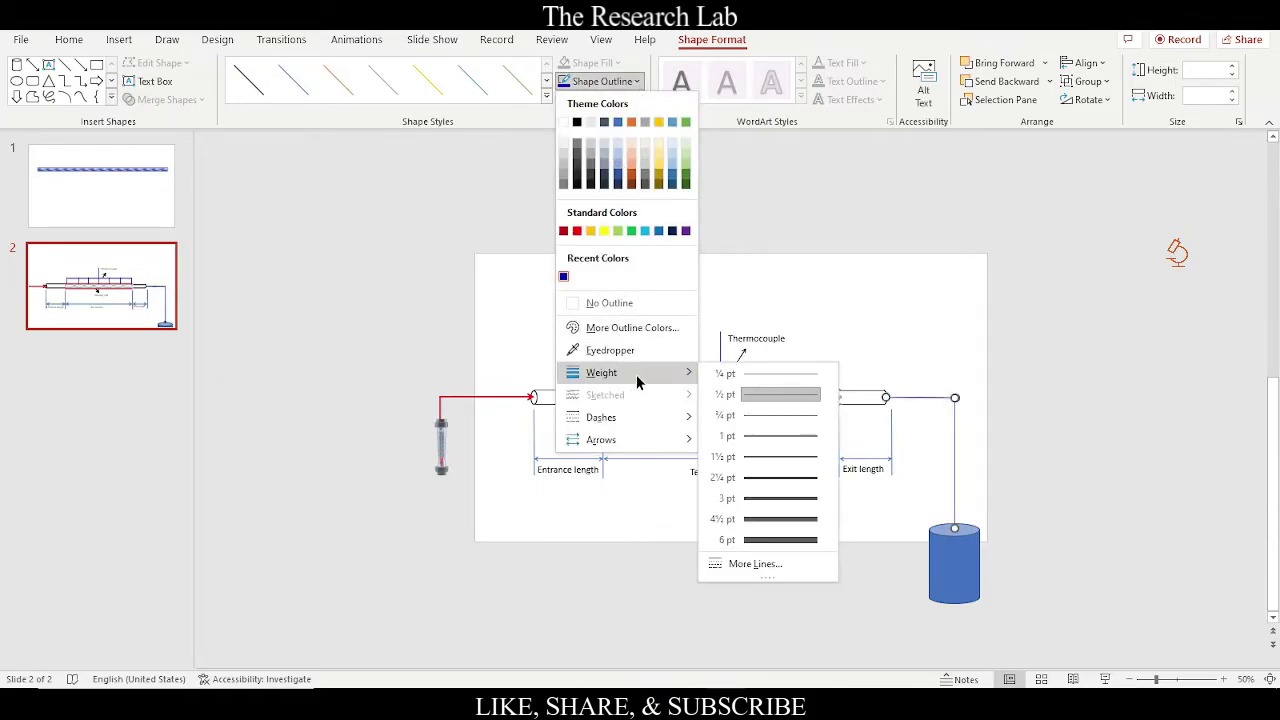
{"action": "left_click", "coordinate": [778, 475]}
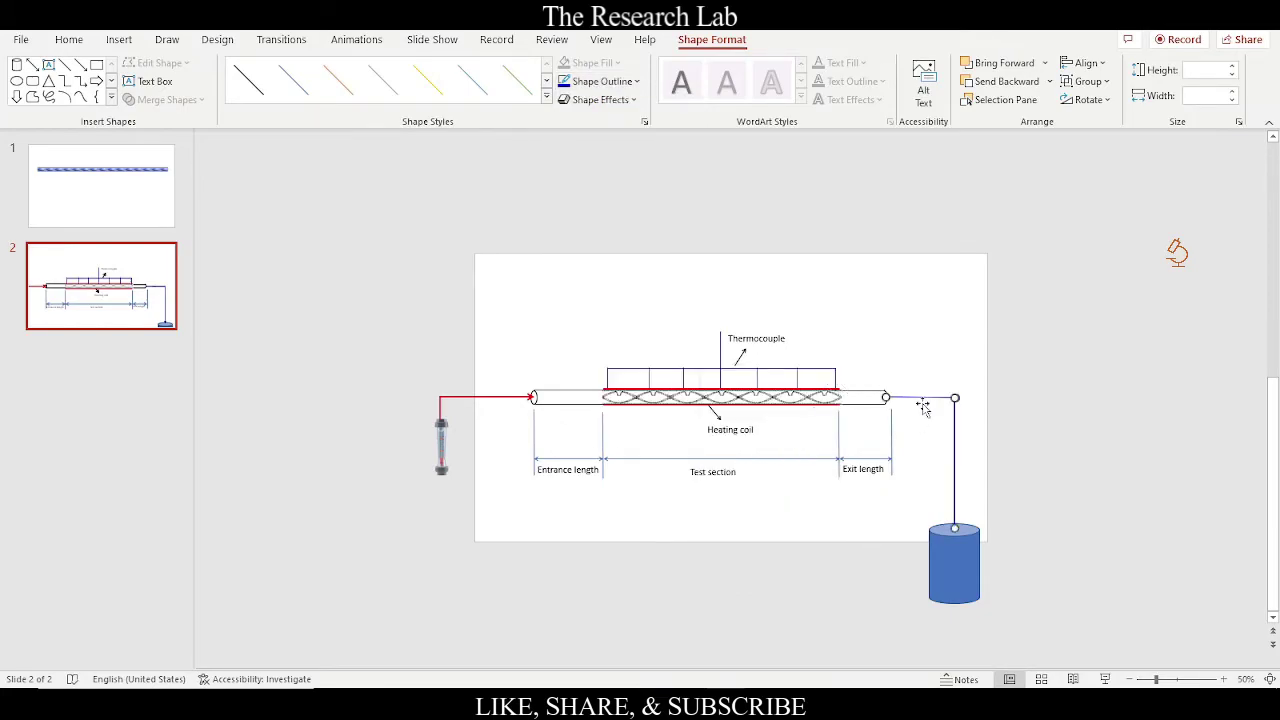
{"action": "left_click", "coordinate": [632, 81]}
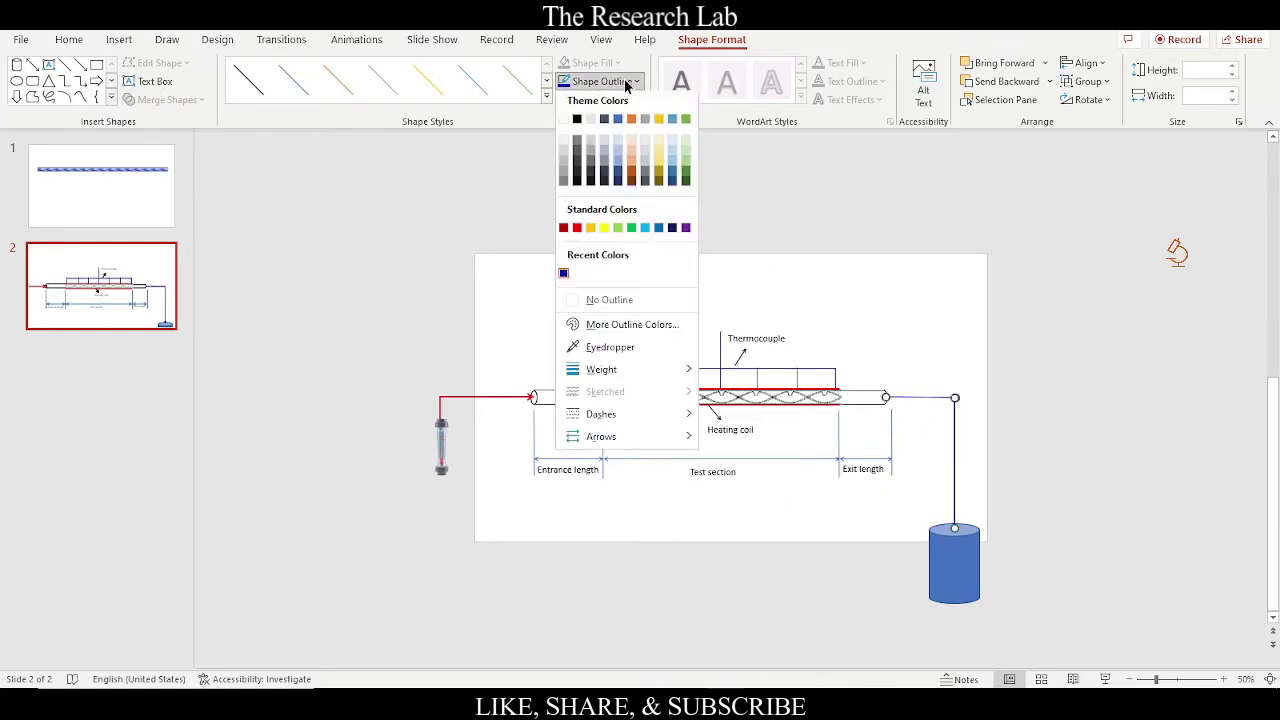
{"action": "mouse_move", "coordinate": [622, 372]}
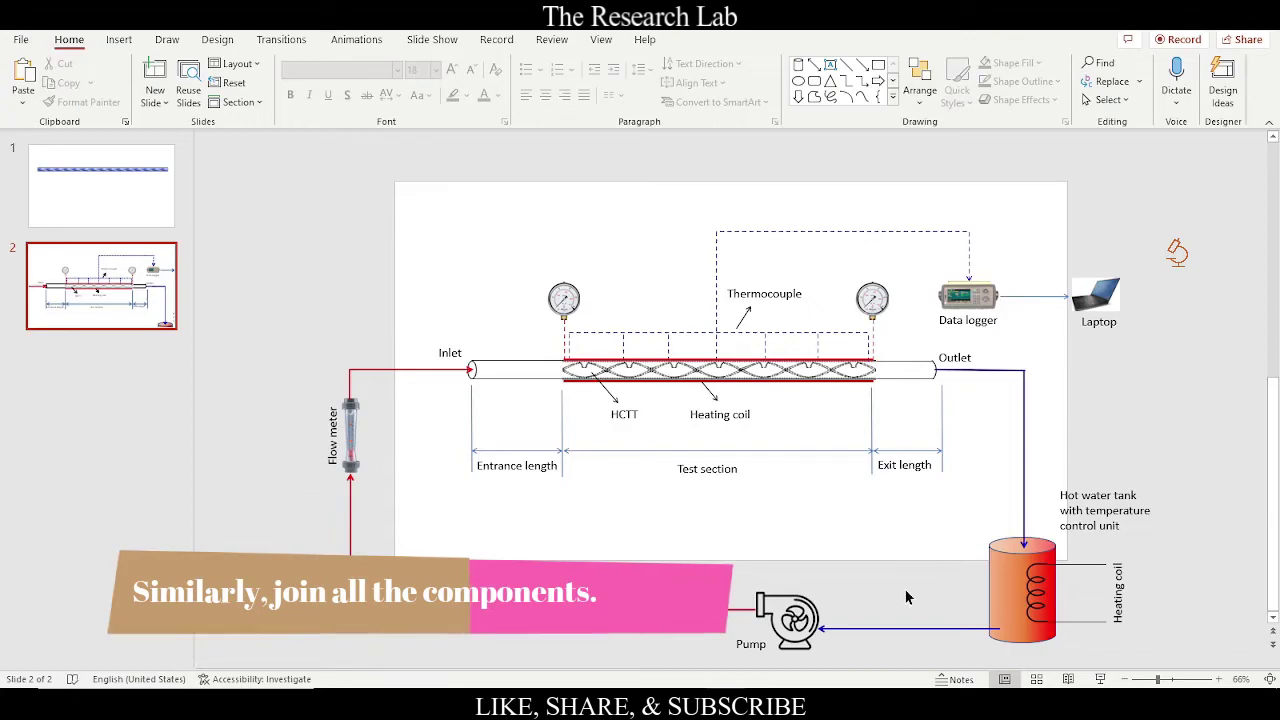
Step: Ungroup the pump and move the pump picture with its Pump label left
{"action": "left_click", "coordinate": [800, 615]}
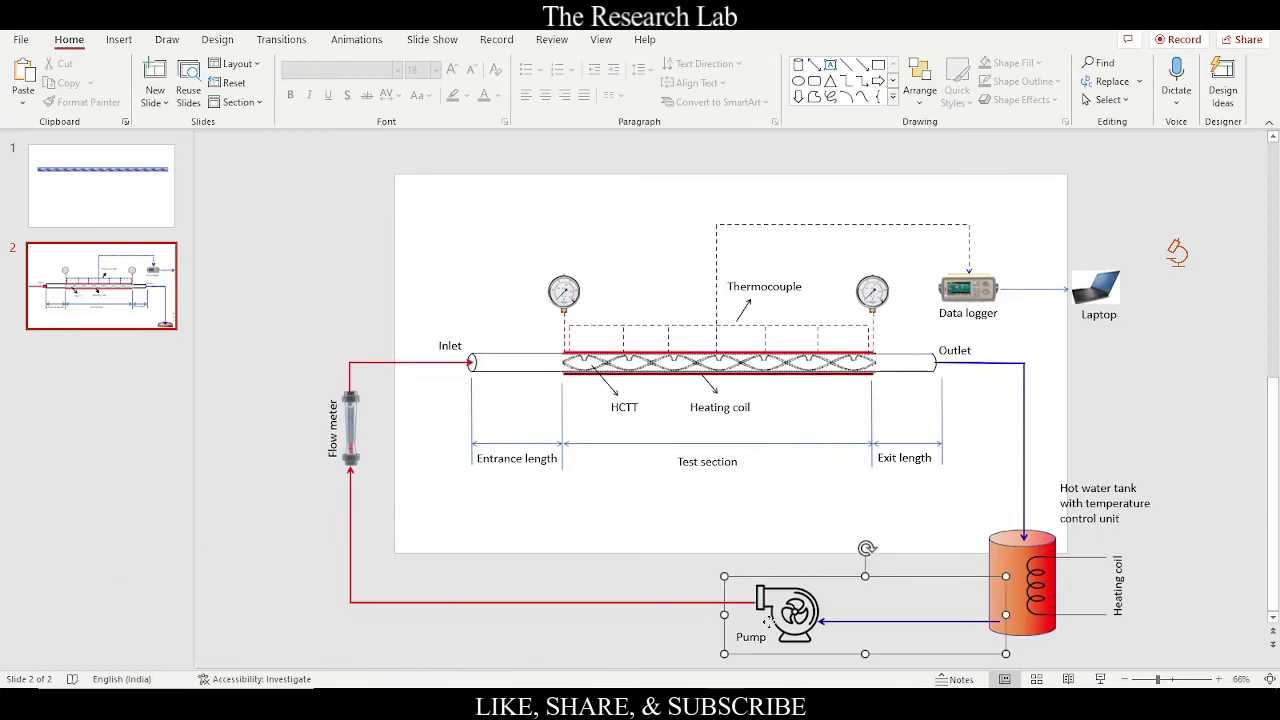
{"action": "right_click", "coordinate": [825, 577]}
{"action": "mouse_move", "coordinate": [910, 352]}
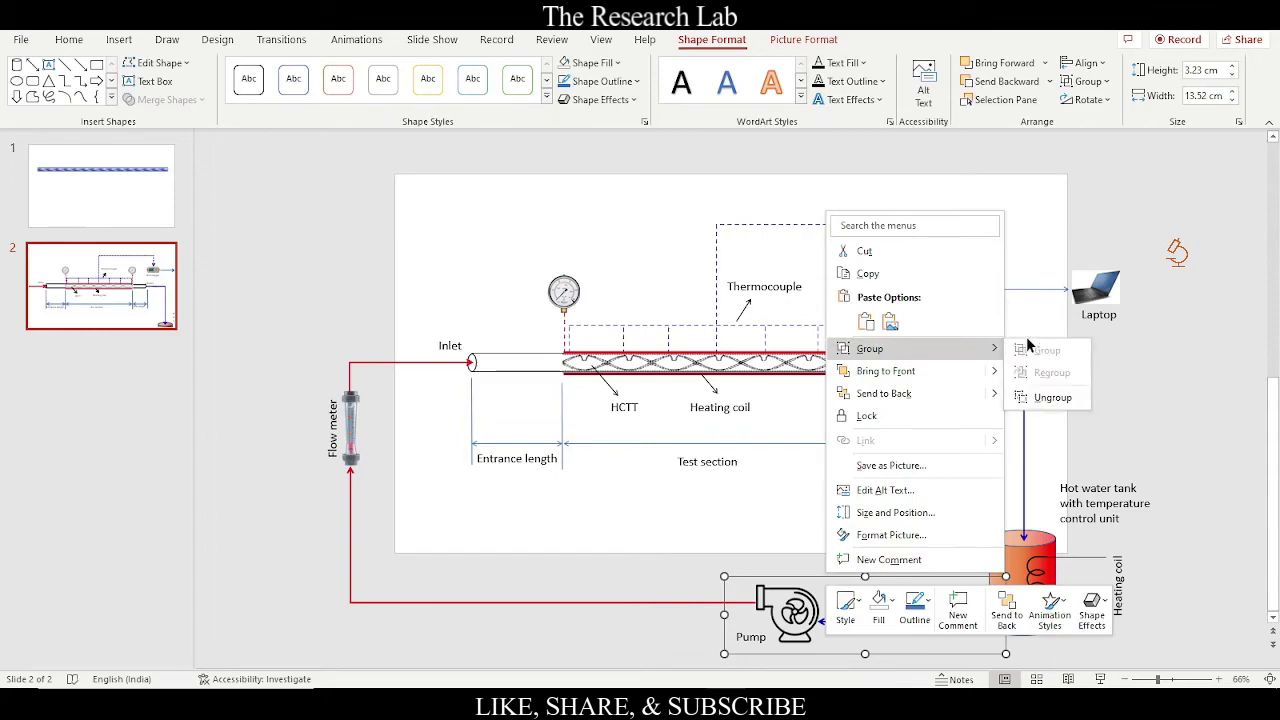
{"action": "left_click", "coordinate": [1045, 398]}
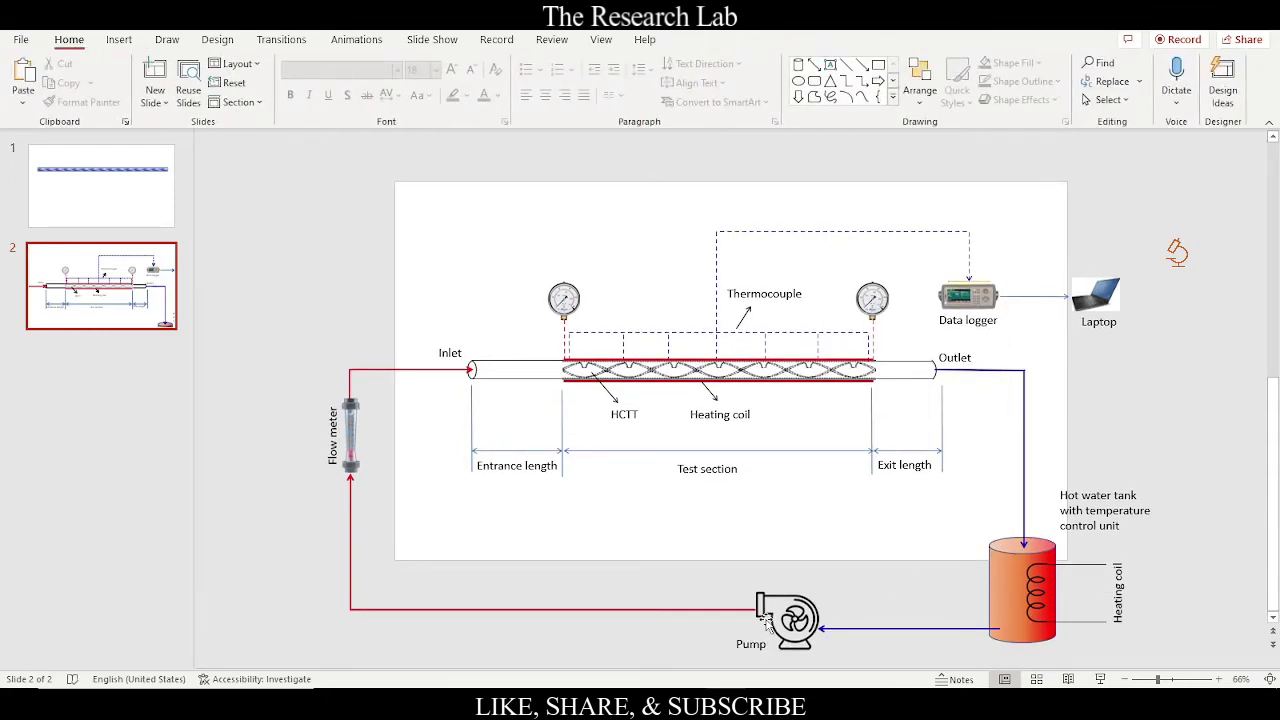
{"action": "left_click", "coordinate": [788, 620]}
{"action": "left_click", "coordinate": [748, 644], "text": "shift"}
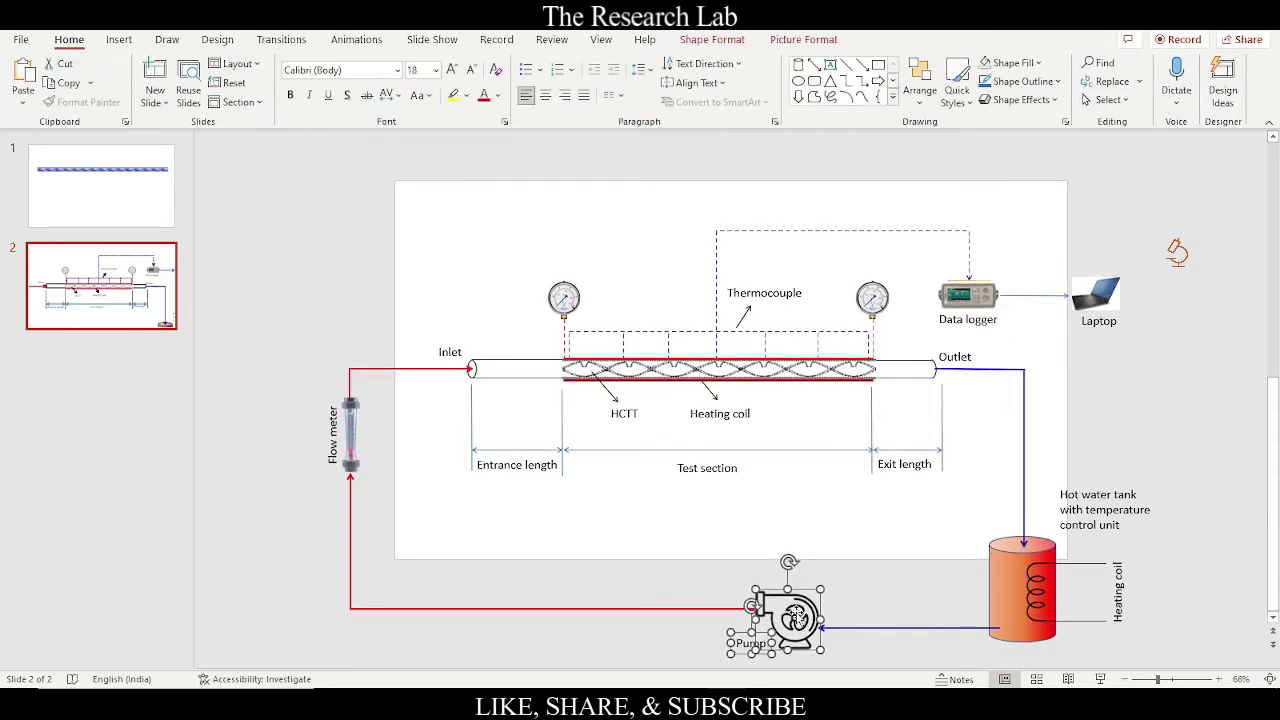
{"action": "left_click_drag", "start_coordinate": [798, 615], "coordinate": [712, 612]}
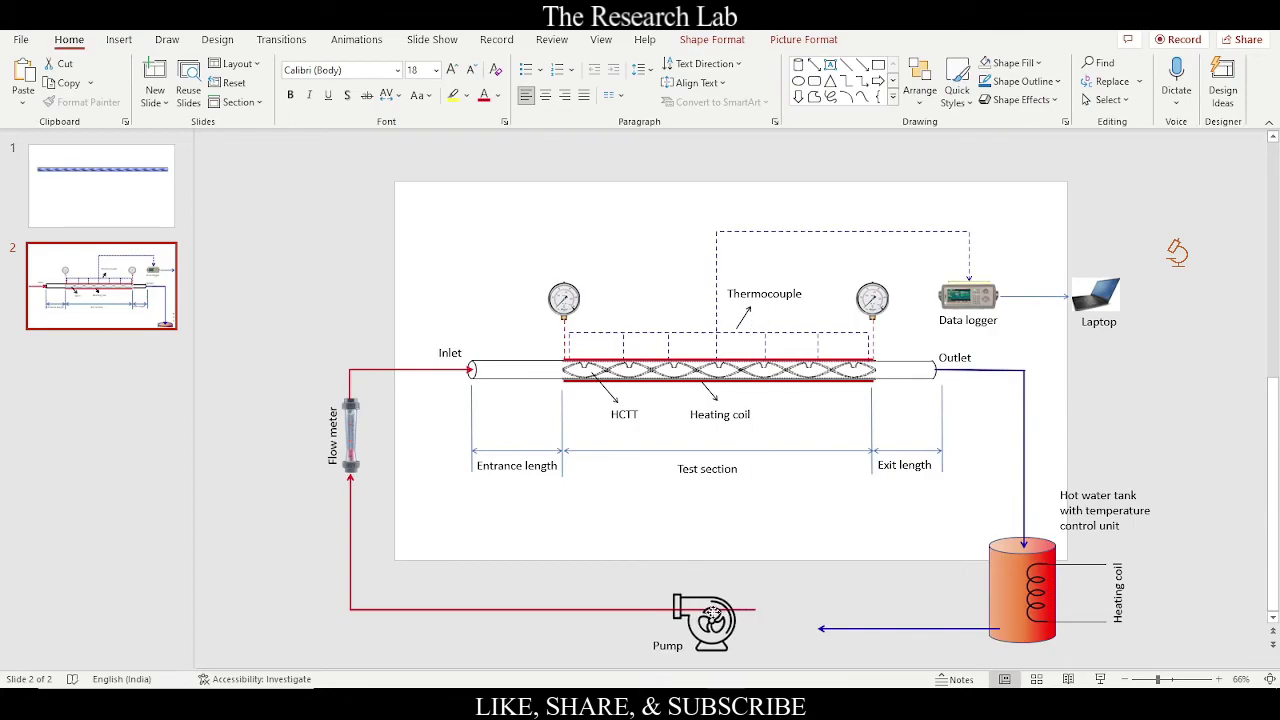
Step: Reattach the red line and the blue tank line ends to the pump
{"action": "left_click", "coordinate": [756, 610]}
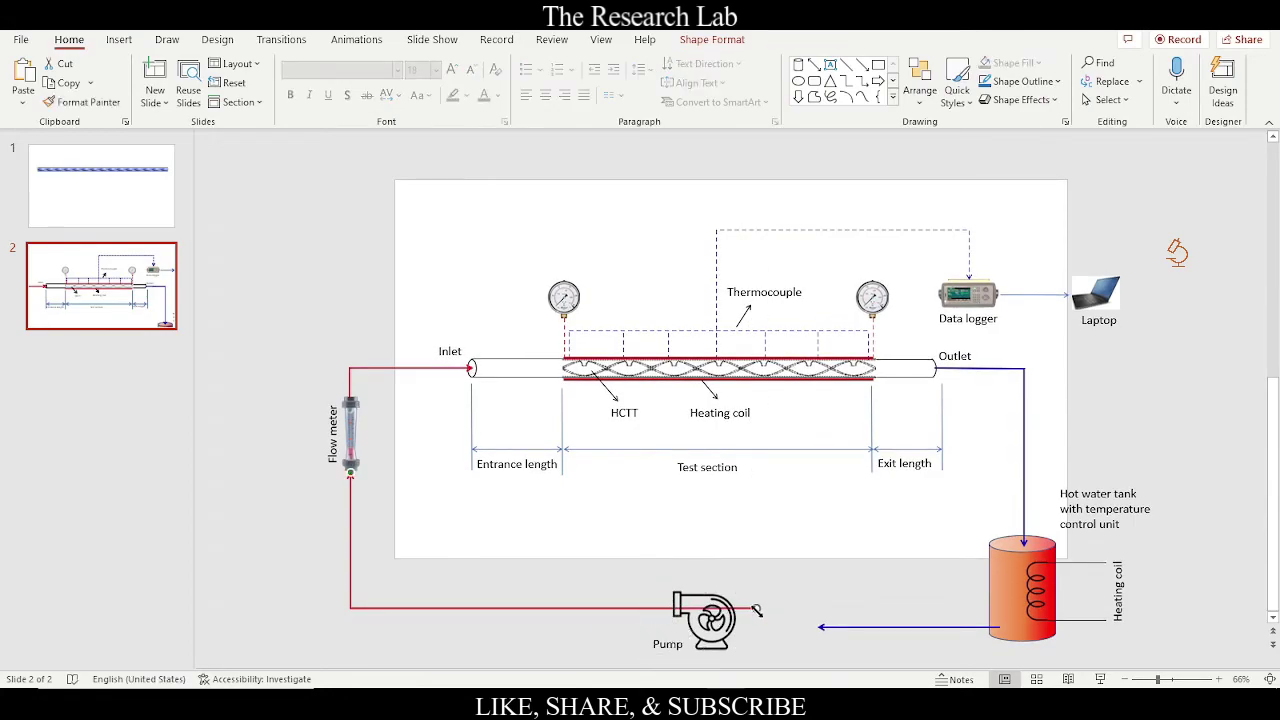
{"action": "left_click_drag", "start_coordinate": [758, 610], "coordinate": [680, 604]}
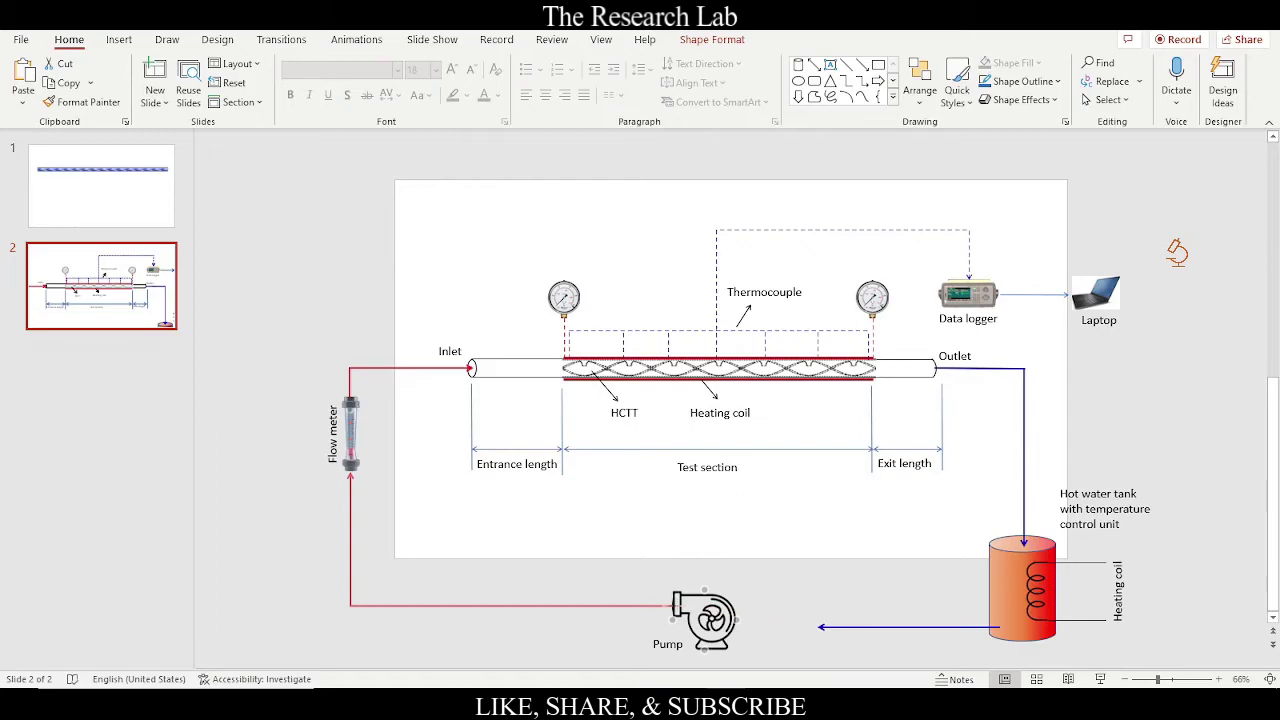
{"action": "left_click", "coordinate": [787, 605]}
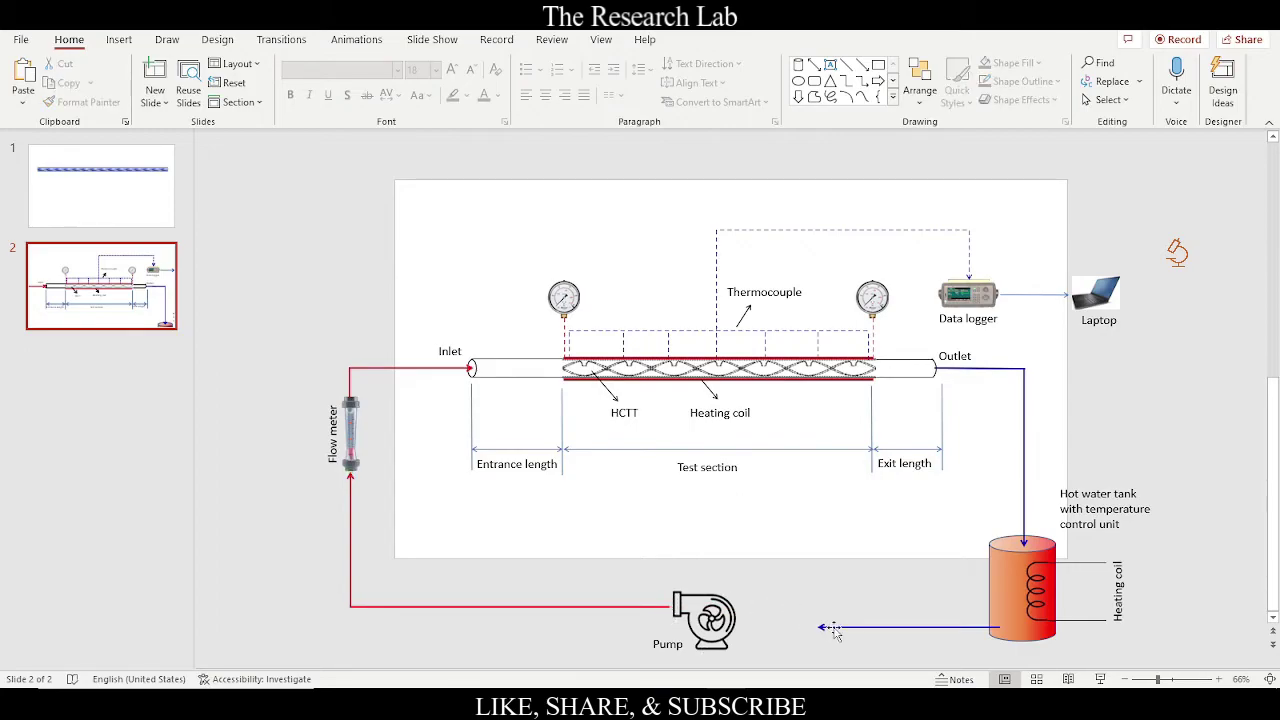
{"action": "left_click_drag", "start_coordinate": [832, 628], "coordinate": [740, 627]}
{"action": "left_click", "coordinate": [815, 614]}
{"action": "scroll", "coordinate": [630, 408], "scroll_direction": "down", "scroll_amount": 2}
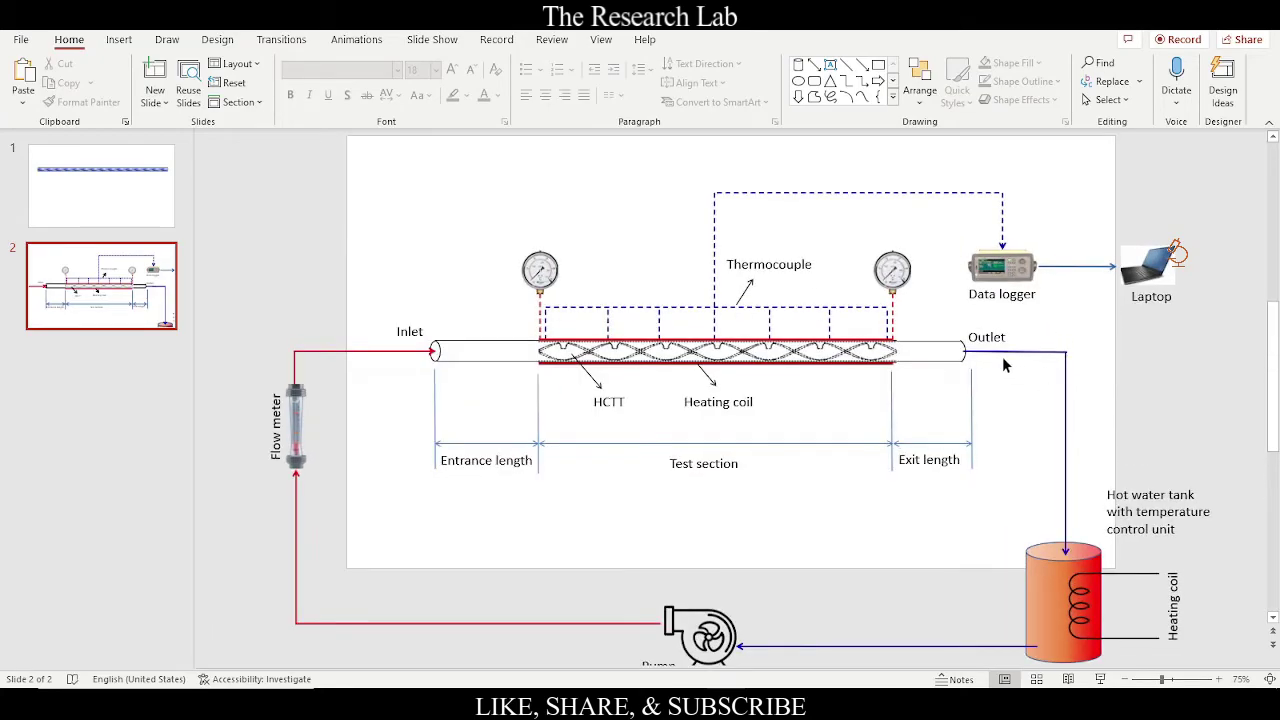
{"action": "scroll", "coordinate": [1006, 370], "scroll_direction": "down", "scroll_amount": 1}
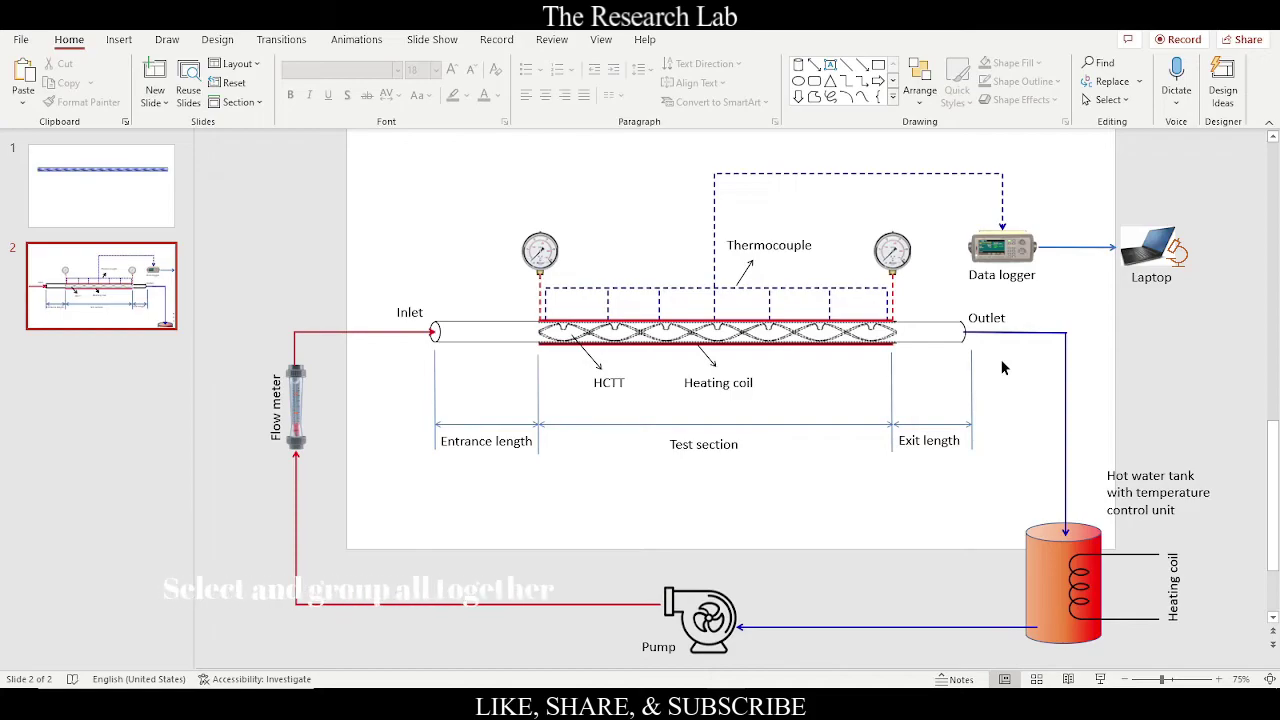
Step: Select every object on the slide and group the whole schematic into one object
{"action": "key", "text": "ctrl+a"}
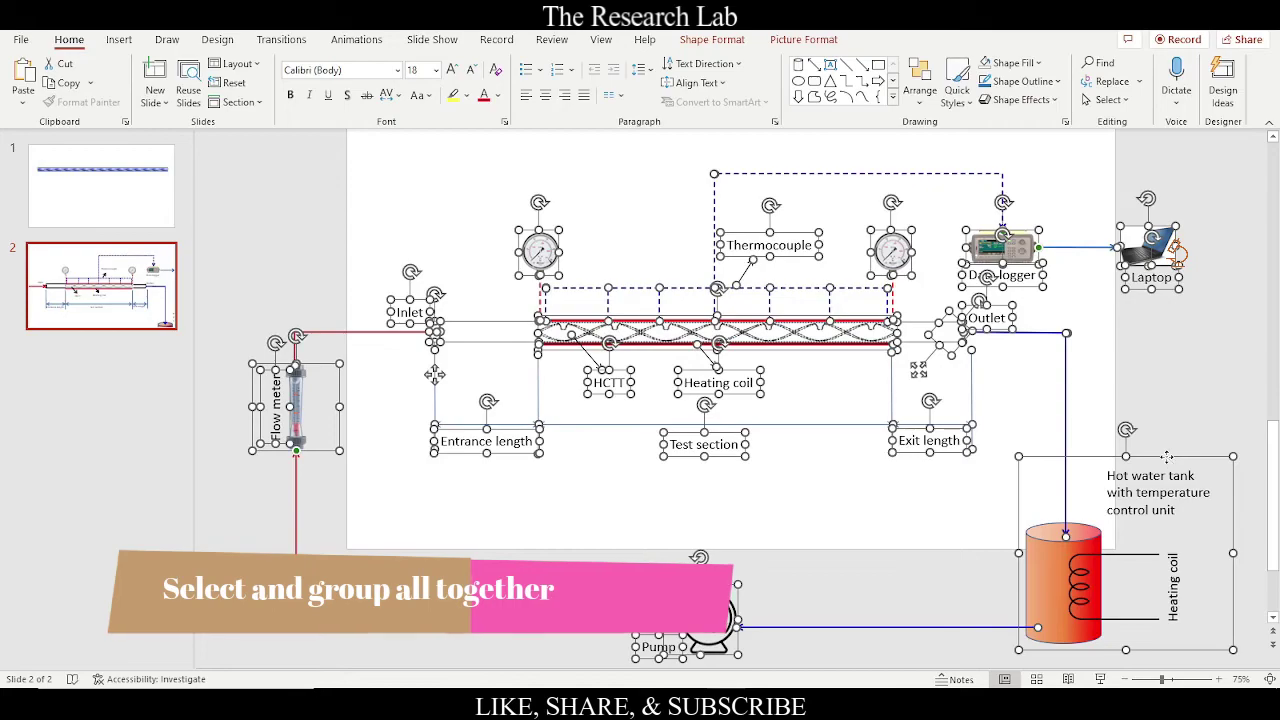
{"action": "right_click", "coordinate": [1167, 458]}
{"action": "mouse_move", "coordinate": [1140, 233]}
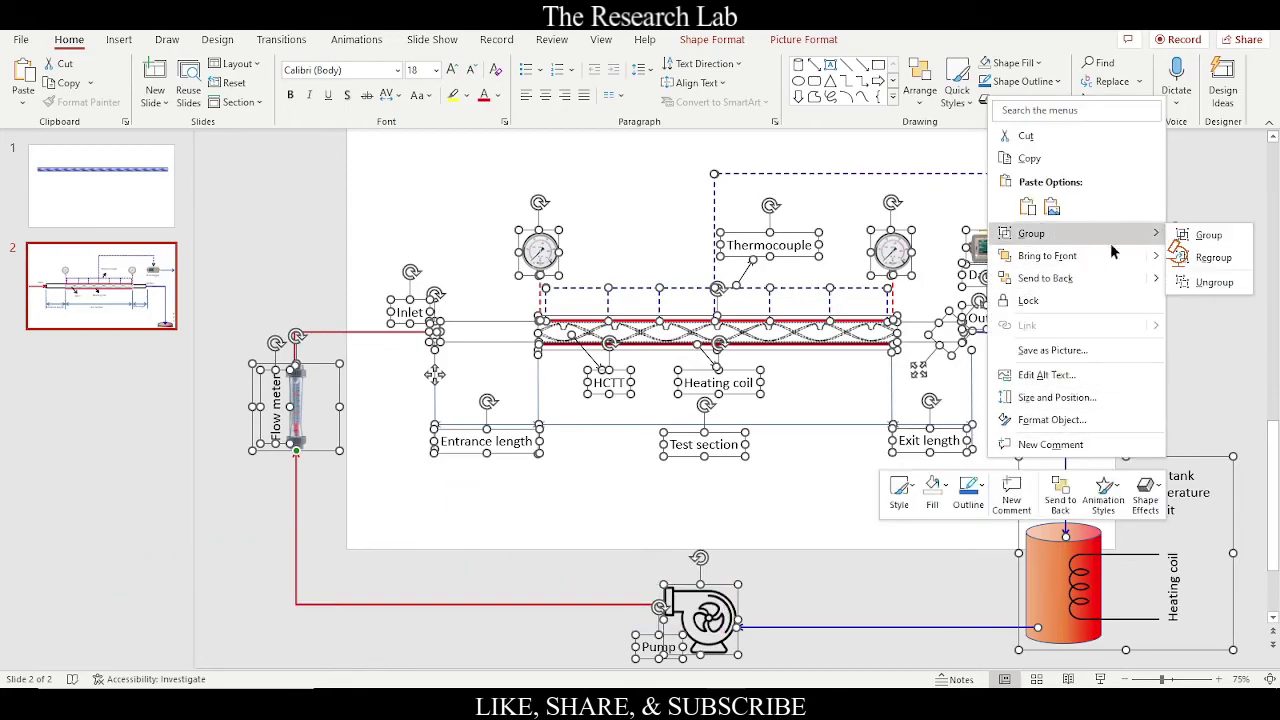
{"action": "left_click", "coordinate": [1211, 235]}
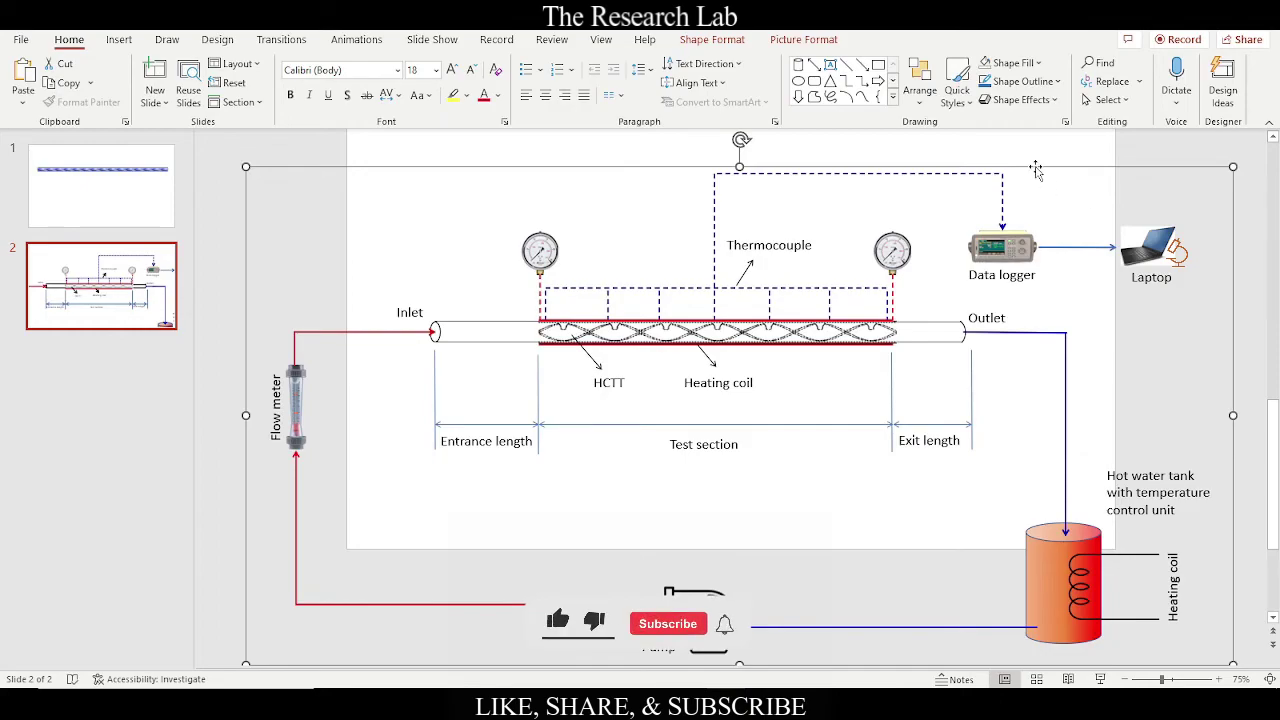
Step: Save the grouped schematic as a picture, choosing the file format
{"action": "right_click", "coordinate": [1027, 170]}
{"action": "left_click", "coordinate": [1087, 422]}
{"action": "left_click", "coordinate": [330, 626]}
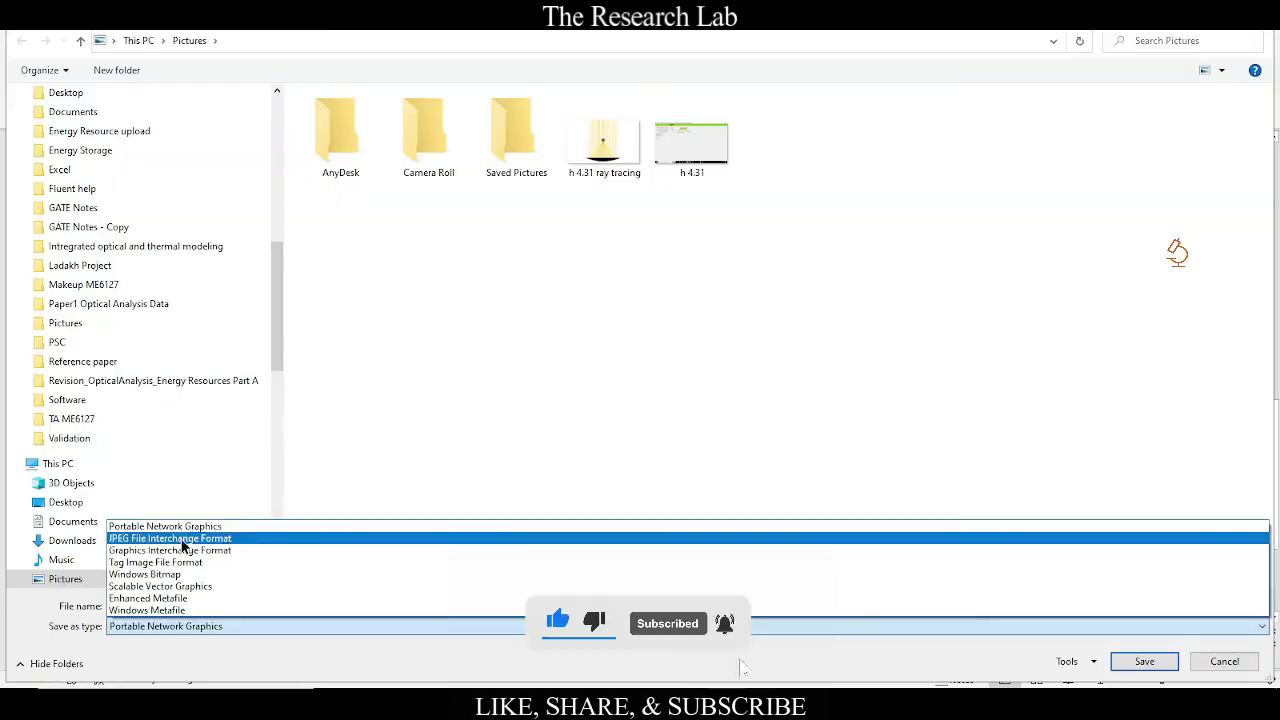